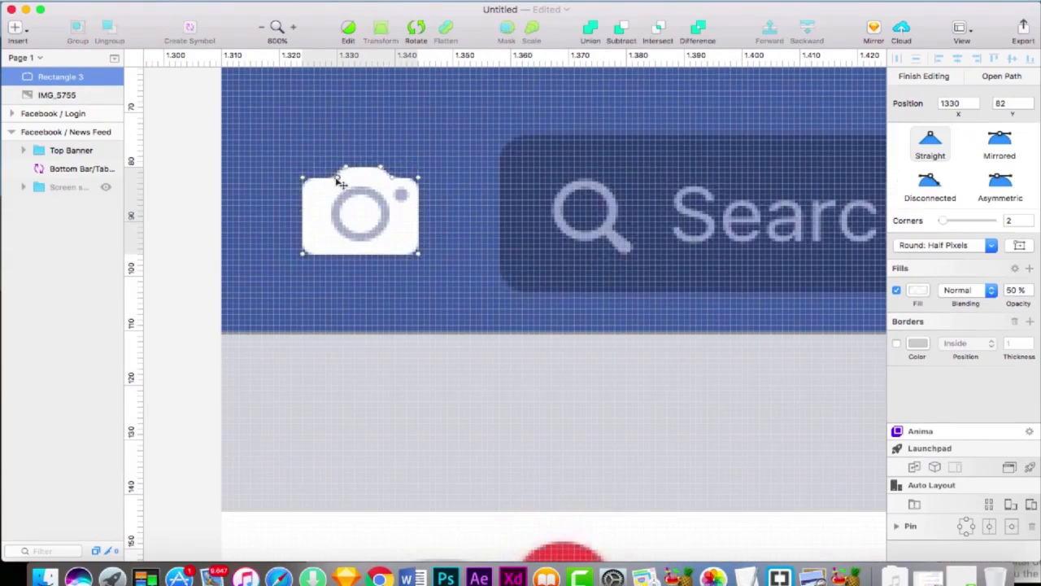
# Step: Finish the camera body outline on the news feed banner and draw the lens shape over it
pyautogui.scroll(3, 341, 174)
pyautogui.press('Escape')
pyautogui.click(15, 27)
pyautogui.click(175, 143)
pyautogui.moveTo(348, 204)
pyautogui.mouseDown()
pyautogui.moveTo(467, 312)
pyautogui.moveTo(441, 292)
pyautogui.mouseUp()
pyautogui.moveTo(409, 251); pyautogui.dragTo(412, 262)
pyautogui.click(1028, 297)
pyautogui.click(1029, 297)
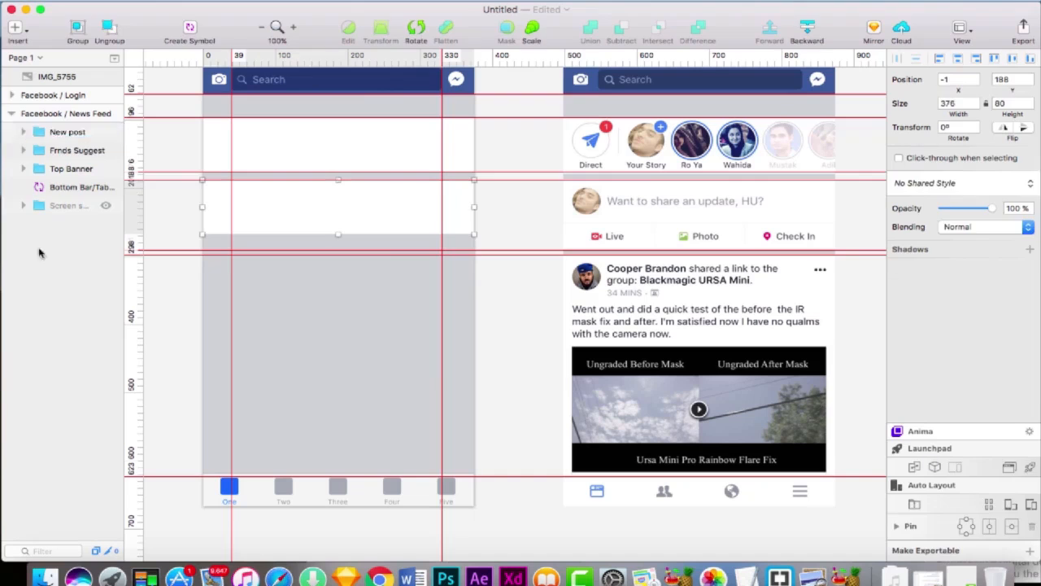
# Step: Duplicate the New post group below the original and resize the copy's background to 376 × 312
pyautogui.click(338, 211)
pyautogui.press('super+d')
pyautogui.moveTo(337, 255); pyautogui.dragTo(351, 466)
pyautogui.doubleClick(336, 324)
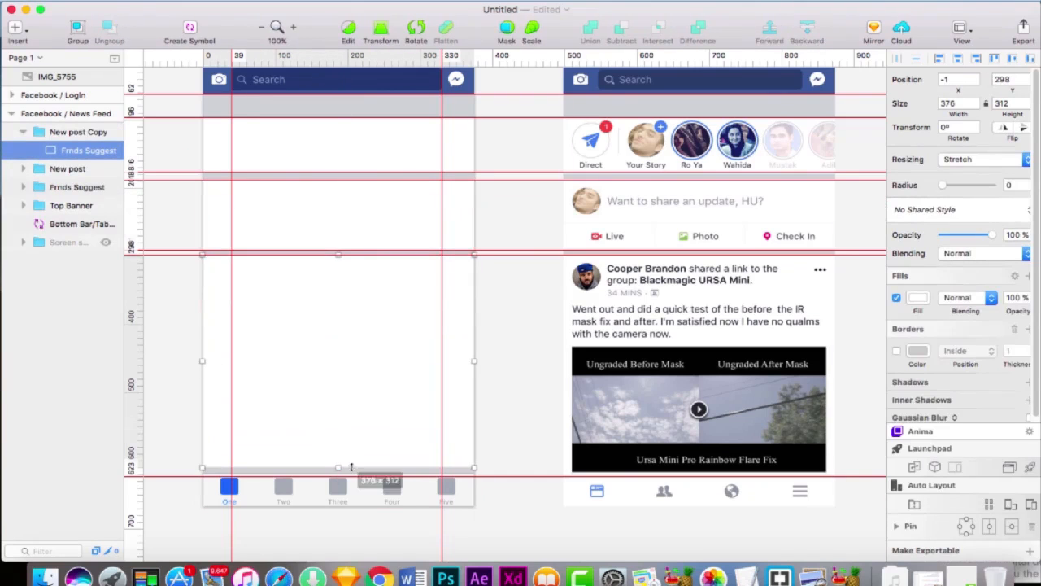
pyautogui.moveTo(442, 214); pyautogui.dragTo(442, 211)
# Step: Rename the duplicated New post group as Post Section
pyautogui.click(81, 132)
pyautogui.write('Post Section')
pyautogui.press('Return')
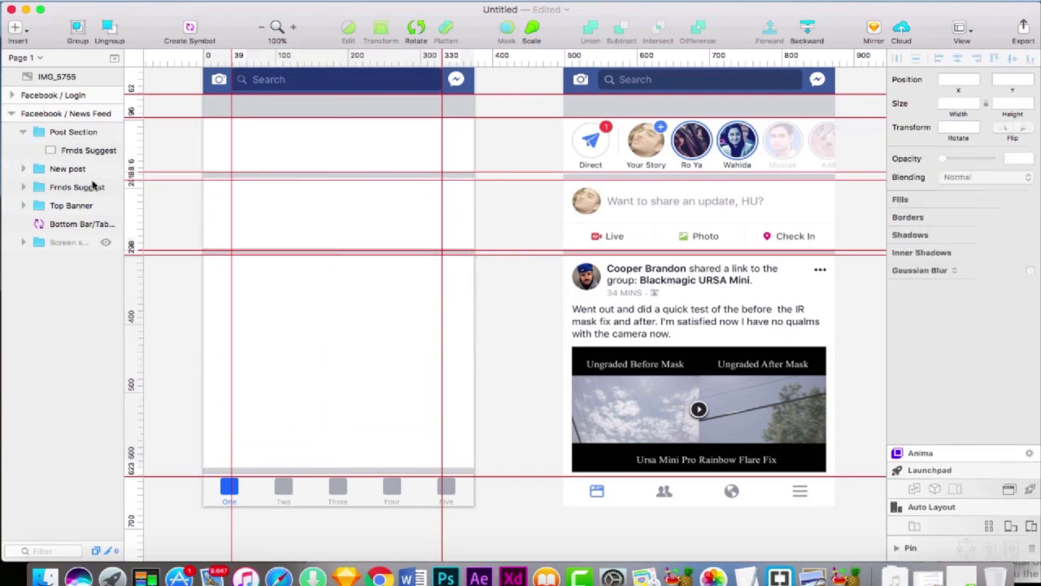
pyautogui.doubleClick(78, 149)
pyautogui.click(82, 186)
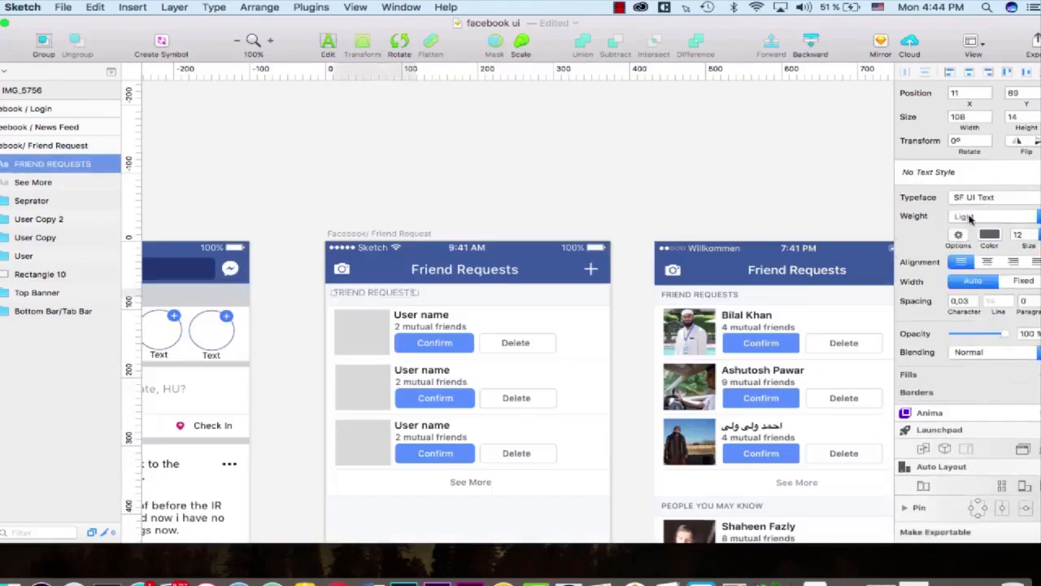
# Step: Group the layers from Seprator through Rectangle 10 and name the group Requests
pyautogui.click(33, 200)
pyautogui.keyDown('shift'); pyautogui.click(40, 274); pyautogui.keyUp('shift')
pyautogui.press('super+g')
pyautogui.doubleClick(33, 200)
pyautogui.write('Requests')
pyautogui.press('Return')
# Step: Duplicate the request list below the original as a group named People You may know, ordered beneath Bottom Bar/Tab Bar
pyautogui.doubleClick(509, 302)
pyautogui.moveTo(509, 301); pyautogui.dragTo(509, 511)
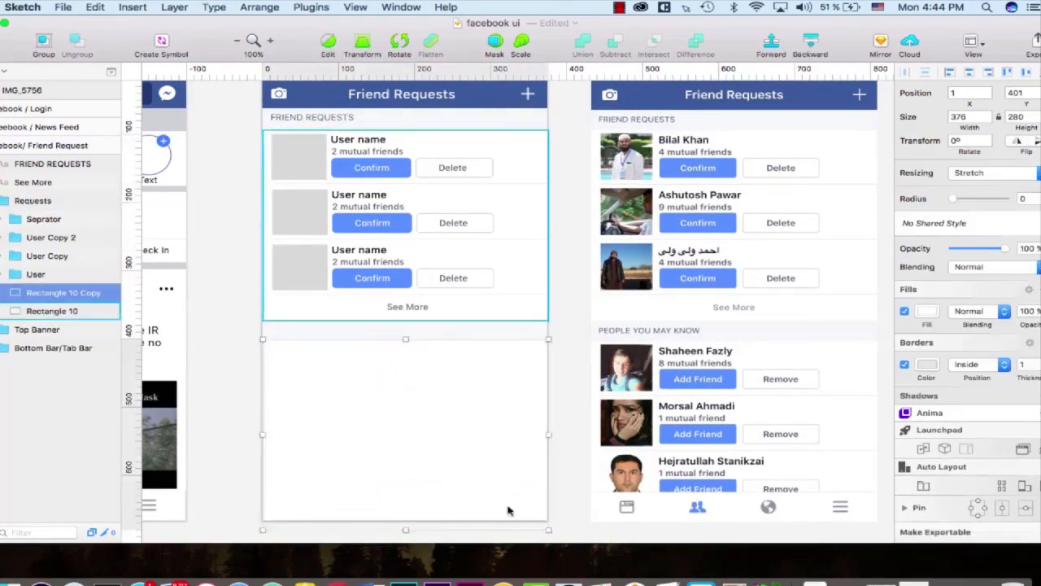
pyautogui.doubleClick(33, 201)
pyautogui.write('People You may know')
pyautogui.press('Return')
pyautogui.moveTo(35, 201); pyautogui.dragTo(35, 274)
# Step: Copy the FRIEND REQUESTS heading above the second list and change its text to PEOPLE YOU MAY KNOW
pyautogui.moveTo(312, 118); pyautogui.dragTo(311, 334)
pyautogui.press('Return')
pyautogui.write('PEOPLE YOU MAY KNOW')
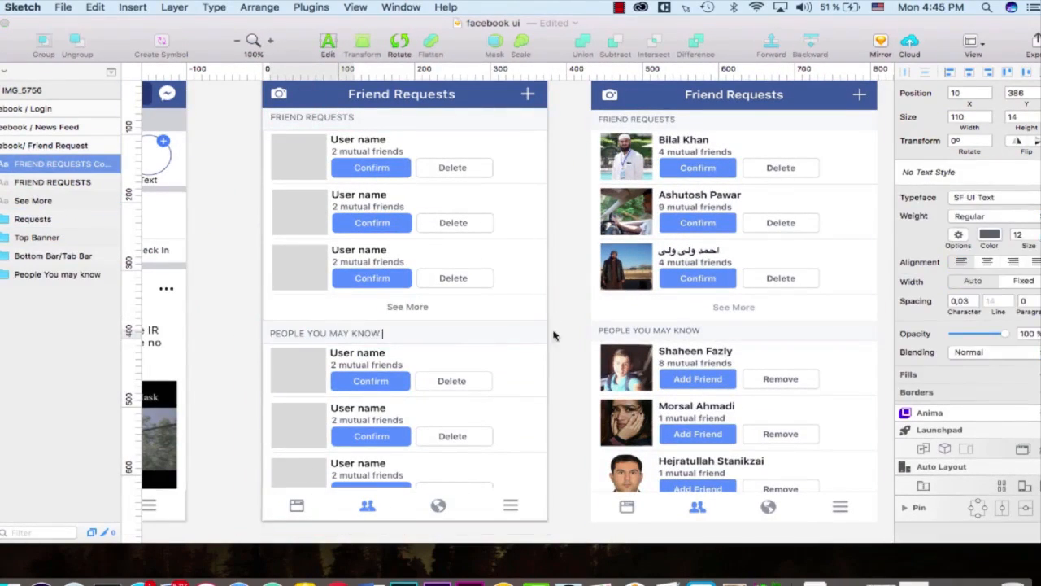
# Step: Change the first suggested person's button labels to Add Friend and Remove
pyautogui.doubleClick(371, 381)
pyautogui.write('Add Friend')
pyautogui.doubleClick(452, 380)
pyautogui.write('Remove')
pyautogui.press('Escape')
pyautogui.press('Escape')
pyautogui.press('Escape')
pyautogui.press('Escape')
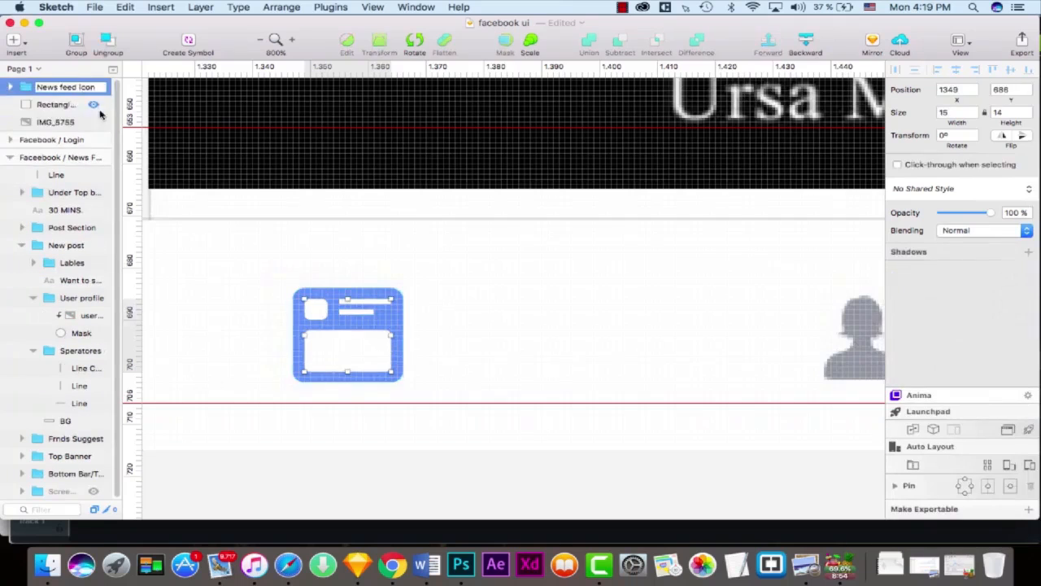
# Step: Extend the New post group to a height of 103 and stretch its duplicate's background to just above the tab bar
pyautogui.click(336, 235)
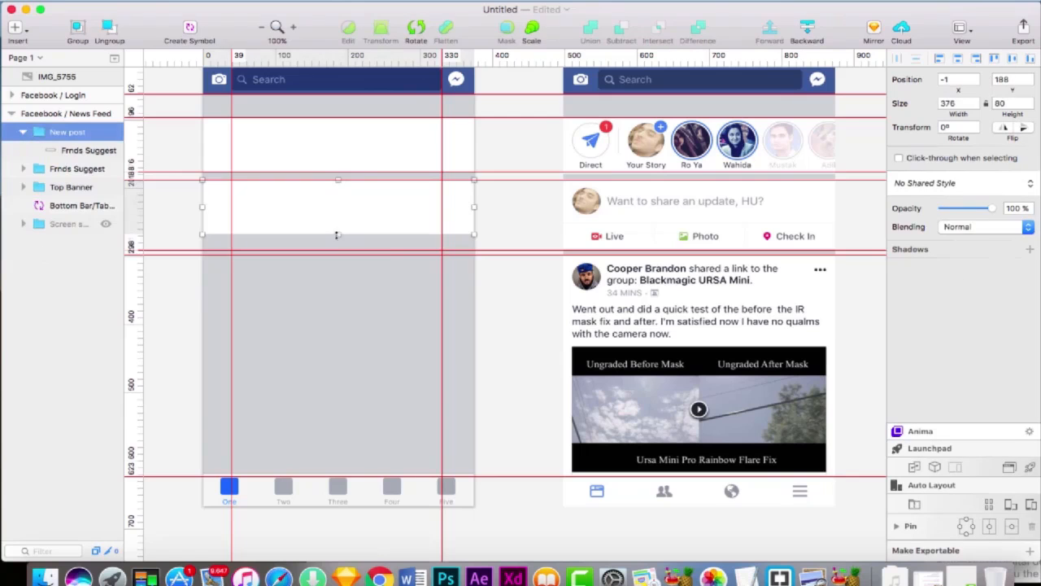
pyautogui.moveTo(337, 235); pyautogui.dragTo(374, 297)
pyautogui.click(862, 281)
pyautogui.doubleClick(374, 299)
pyautogui.moveTo(338, 329); pyautogui.dragTo(343, 468)
pyautogui.click(439, 212)
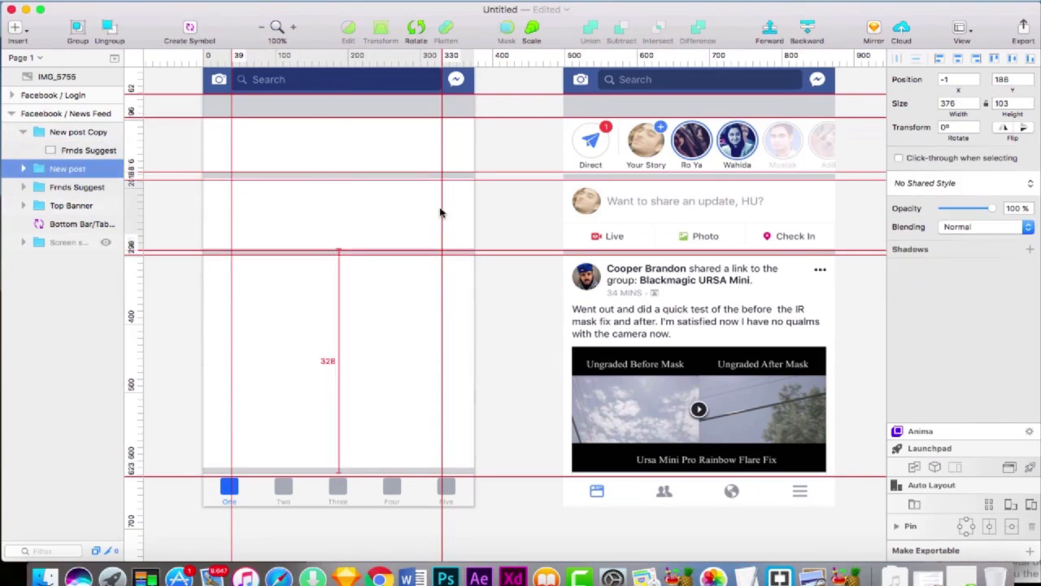
# Step: Rename the New post Copy group in the Facebook / News Feed artboard as Post Section
pyautogui.click(471, 416)
pyautogui.doubleClick(79, 131)
pyautogui.write('Post Section')
pyautogui.doubleClick(81, 155)
pyautogui.click(67, 168)
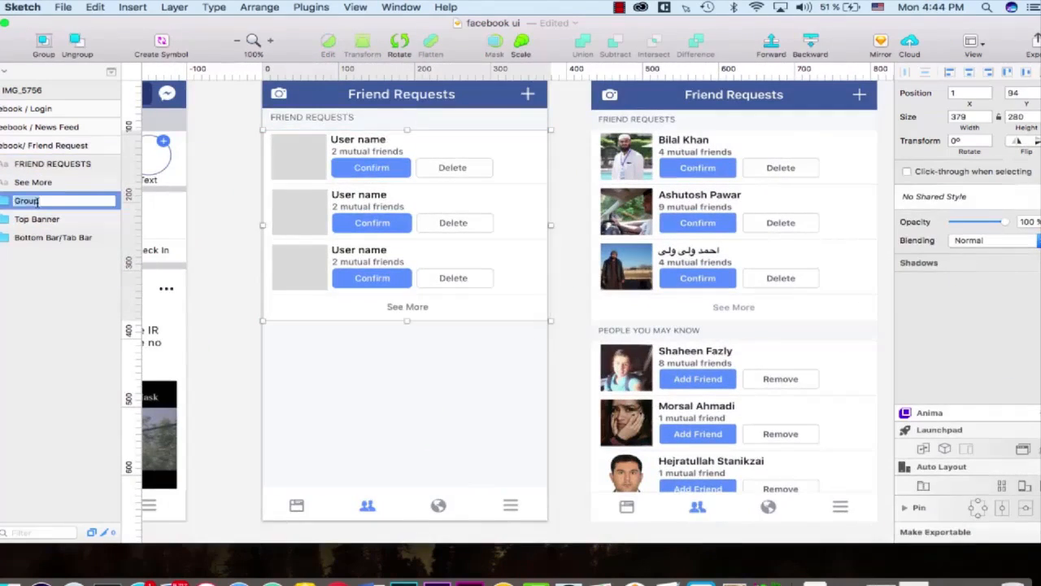
# Step: Close the group's name editing and copy the grouped friend request list into the empty area beneath it
pyautogui.press('Return')
pyautogui.keyDown('alt'); pyautogui.moveTo(471, 270); pyautogui.dragTo(479, 480); pyautogui.keyUp('alt')
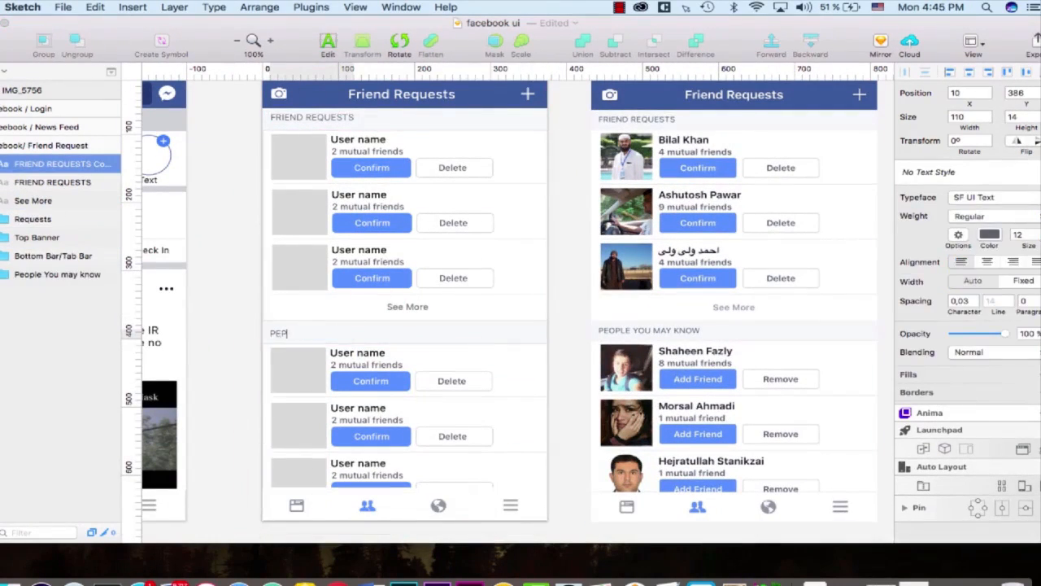
pyautogui.click(377, 386)
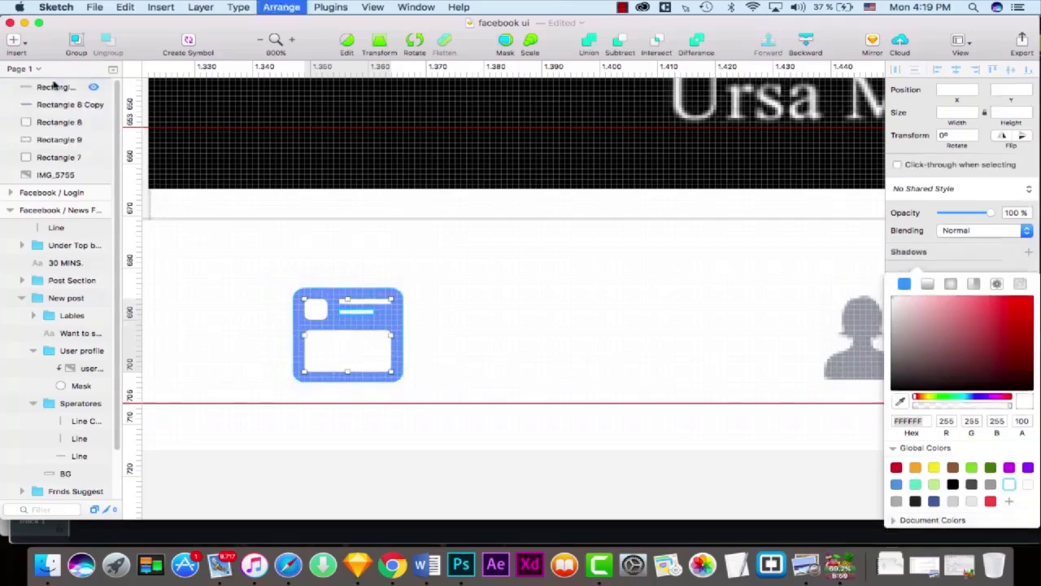
# Step: Trace the front silhouette of the friends icon as a closed vector path and fill it with grey 90939A
pyautogui.click(13, 39)
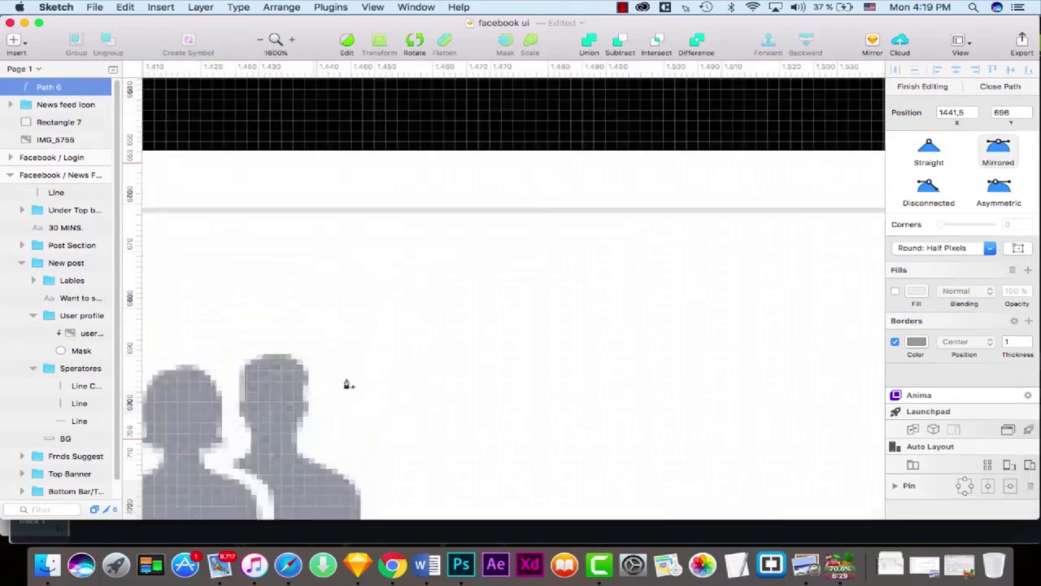
pyautogui.click(395, 406)
pyautogui.click(915, 251)
pyautogui.doubleClick(407, 355)
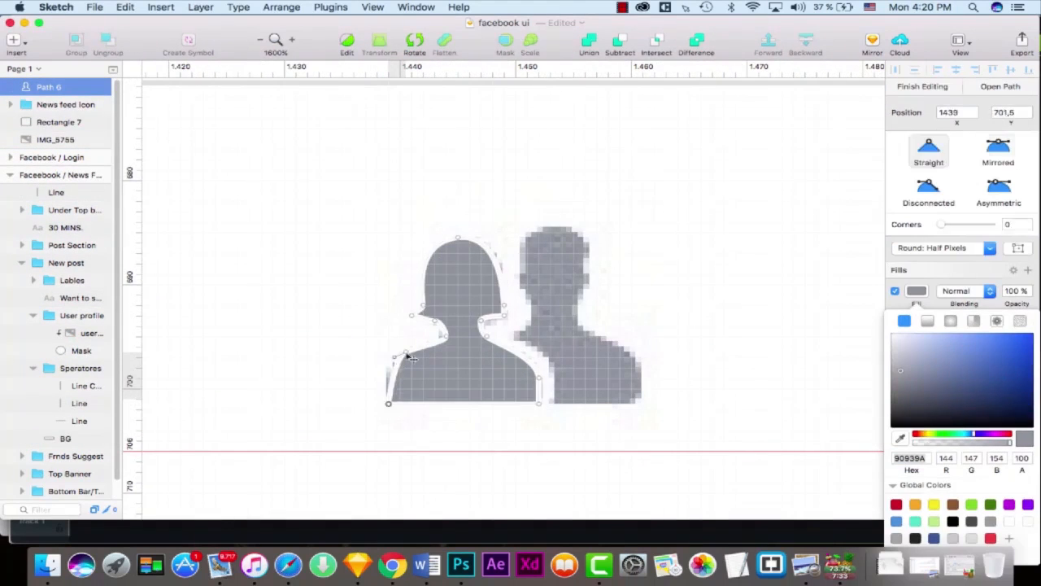
pyautogui.click(465, 240)
pyautogui.press('Escape')
pyautogui.click(94, 87)
pyautogui.click(520, 274)
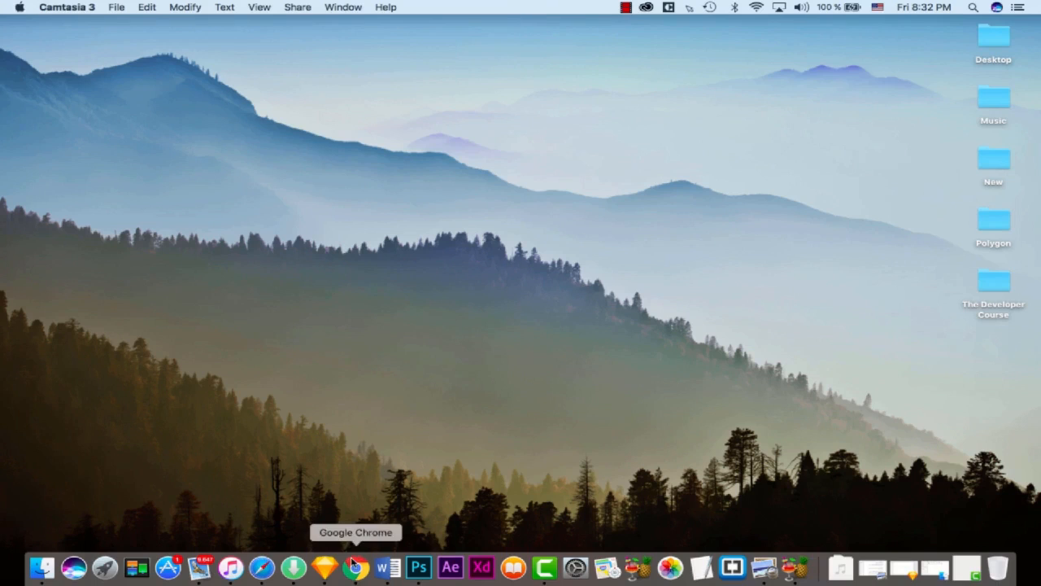
# Step: Switch to Sketch, expand the Screen shot group and make its login screen image visible
pyautogui.click(325, 567)
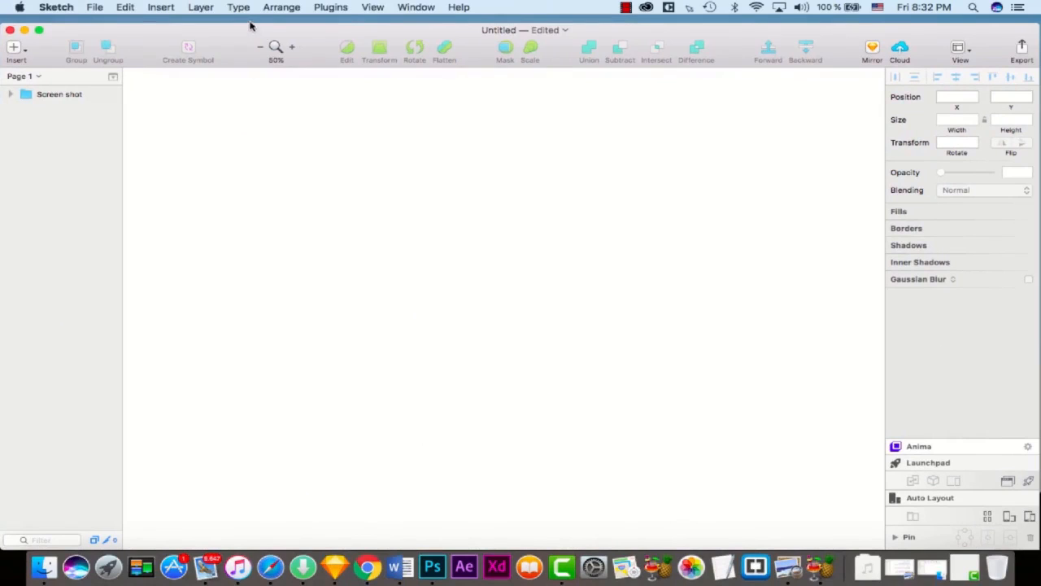
pyautogui.click(43, 94)
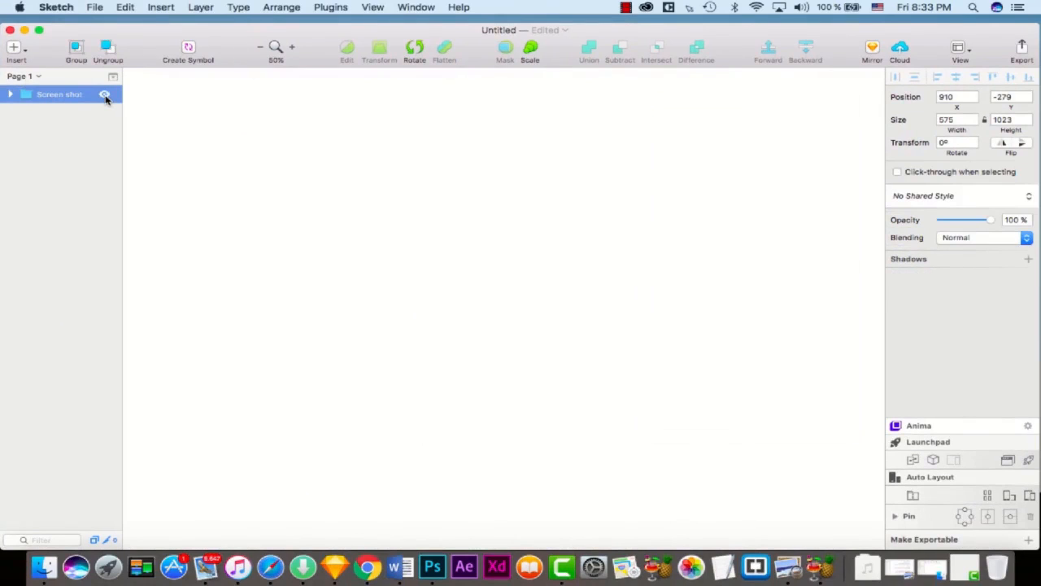
pyautogui.click(10, 94)
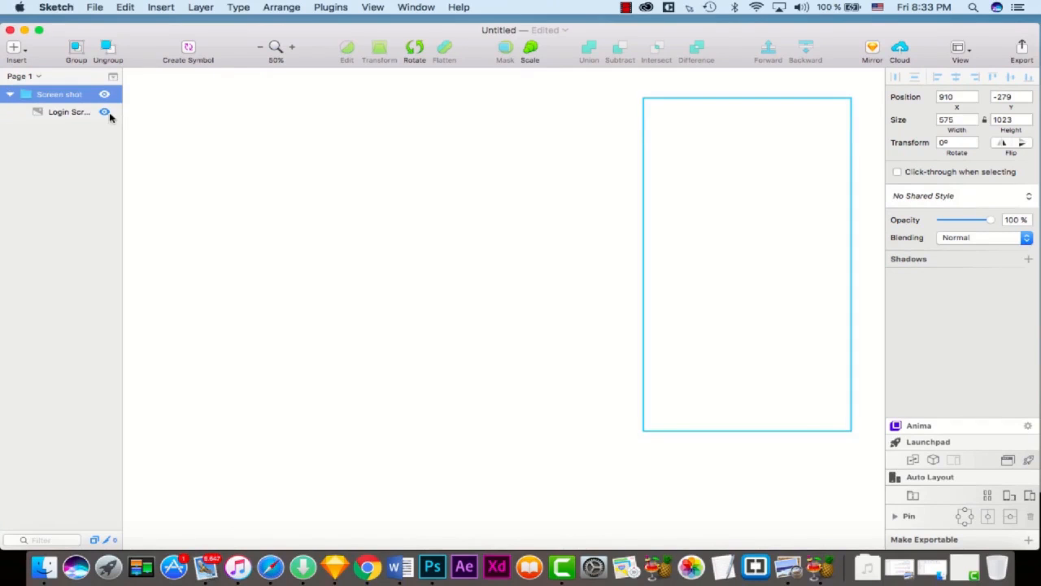
pyautogui.click(108, 113)
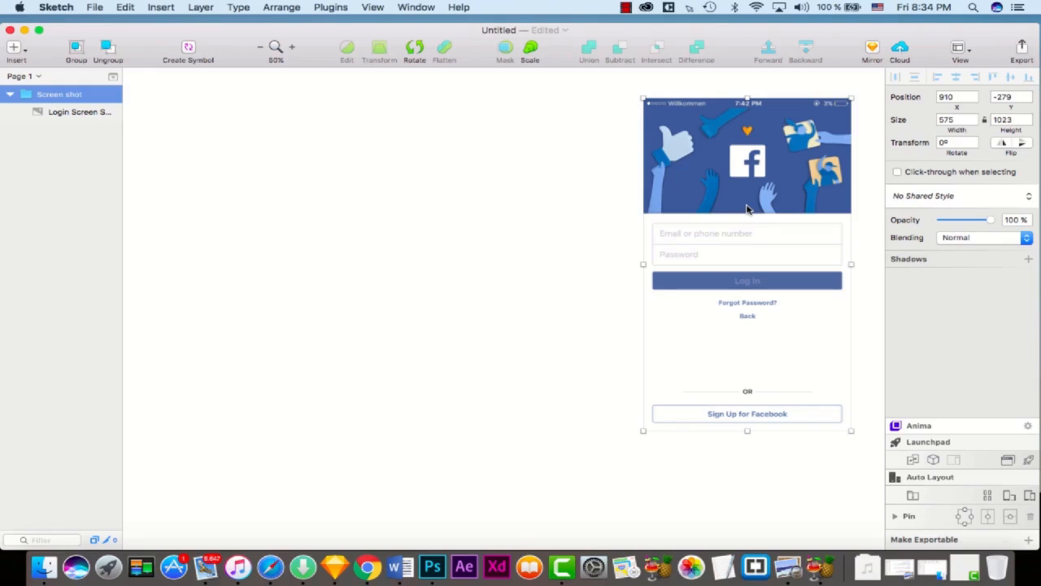
# Step: Collapse the Screen shot group and move it to about X 984, Y -236
pyautogui.click(9, 95)
pyautogui.moveTo(711, 195); pyautogui.dragTo(737, 209)
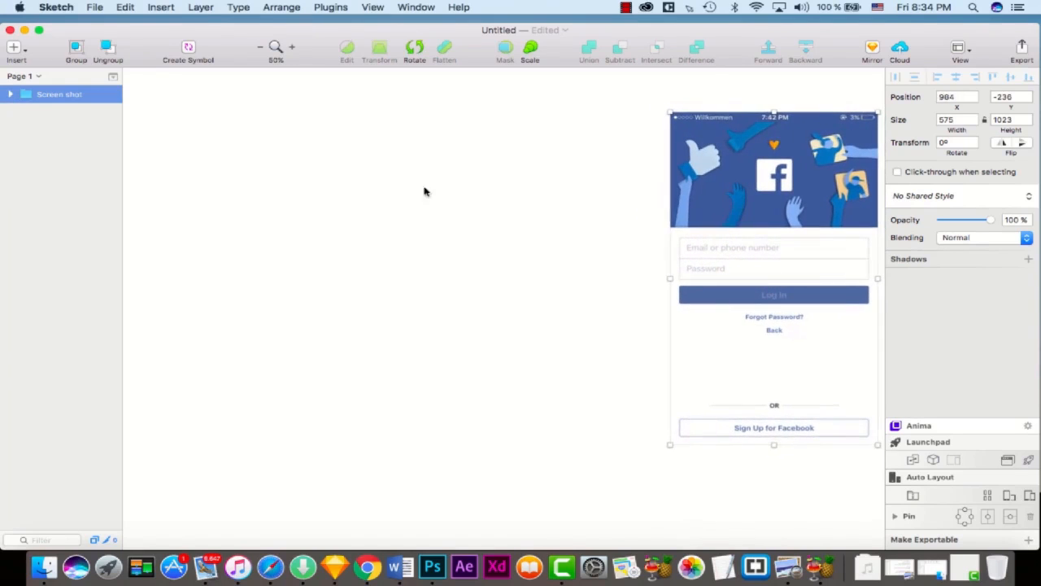
pyautogui.click(415, 190)
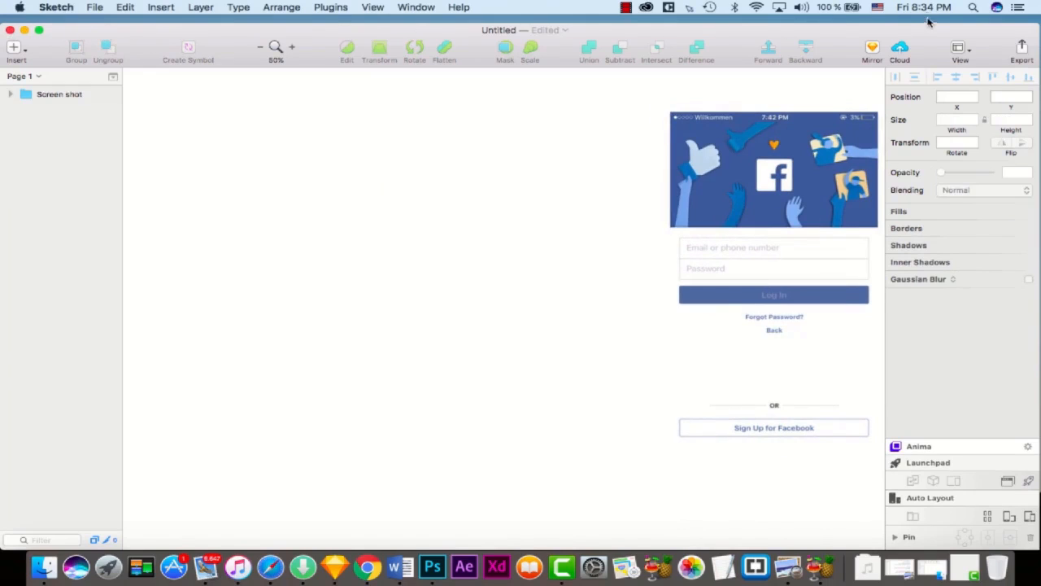
pyautogui.moveTo(925, 23); pyautogui.dragTo(927, 15)
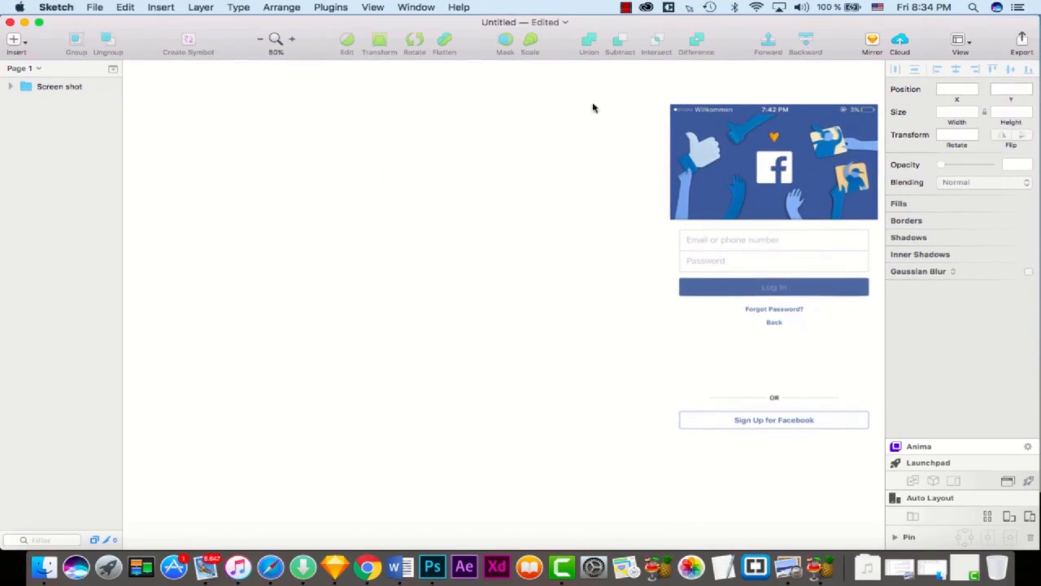
# Step: Insert an iPhone 7 artboard of 375 × 667 px beside the login screenshot
pyautogui.click(95, 10)
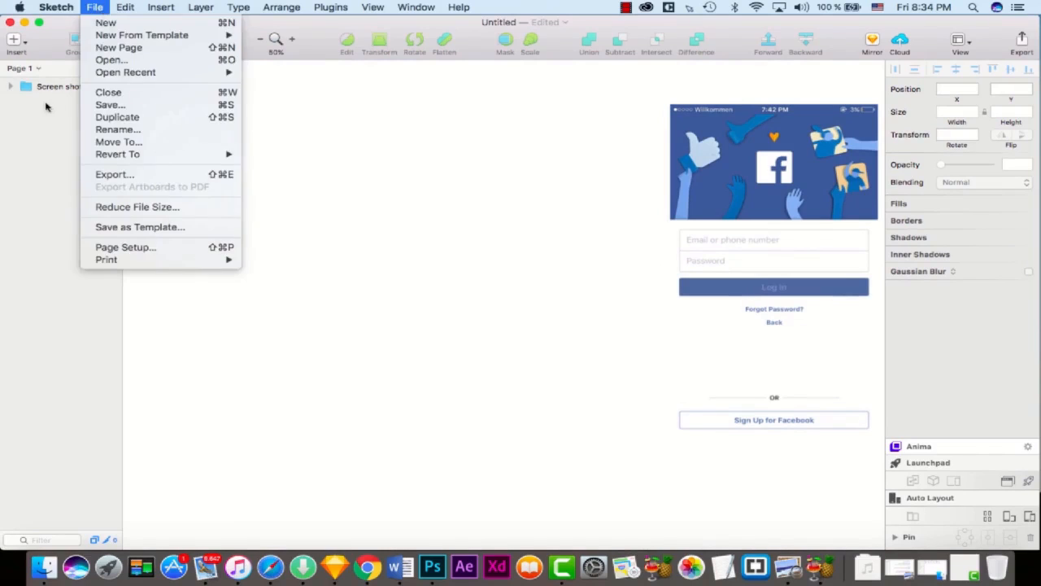
pyautogui.click(95, 10)
pyautogui.click(24, 44)
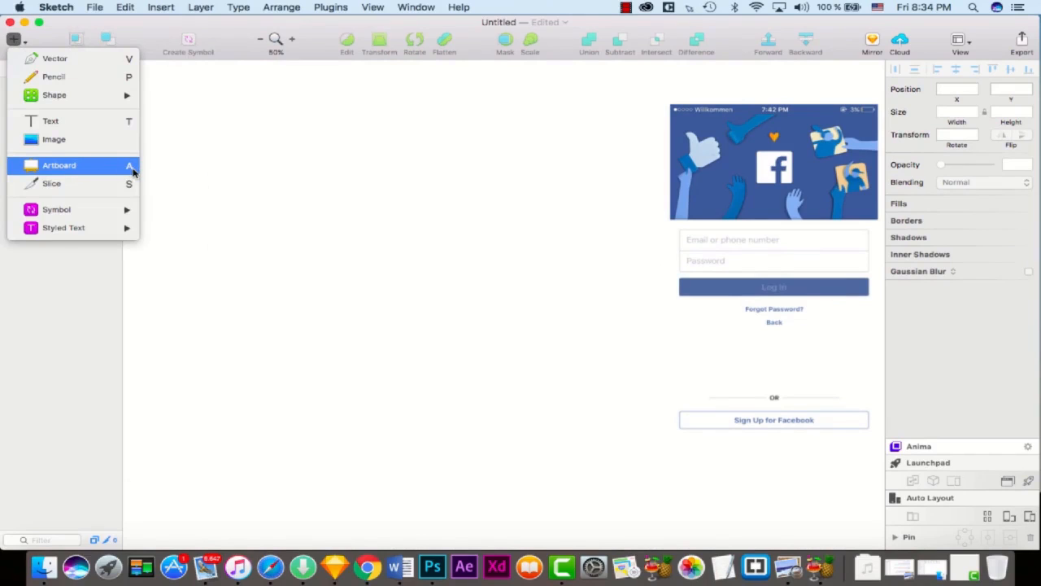
pyautogui.click(97, 174)
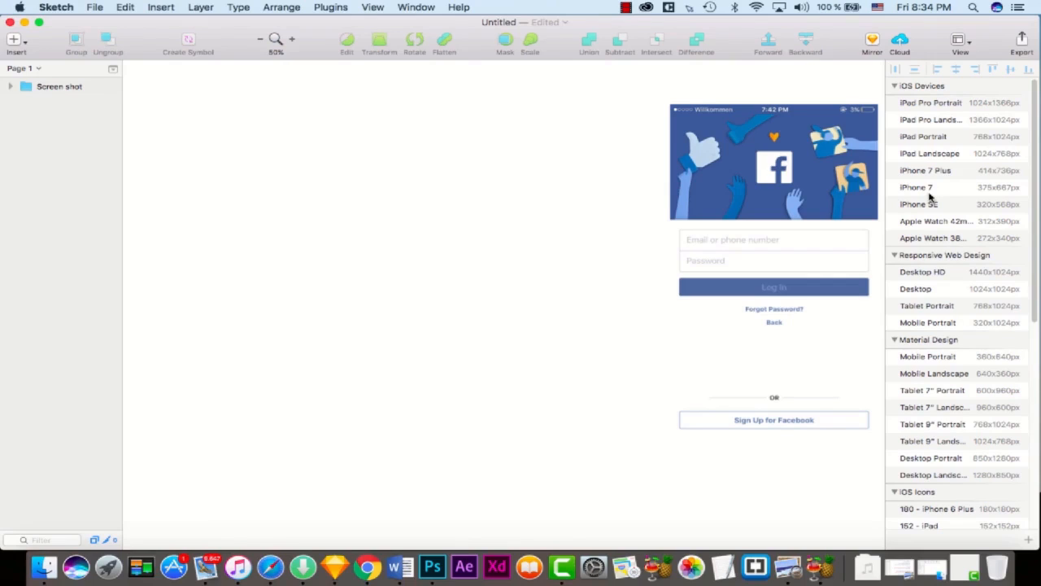
pyautogui.click(929, 191)
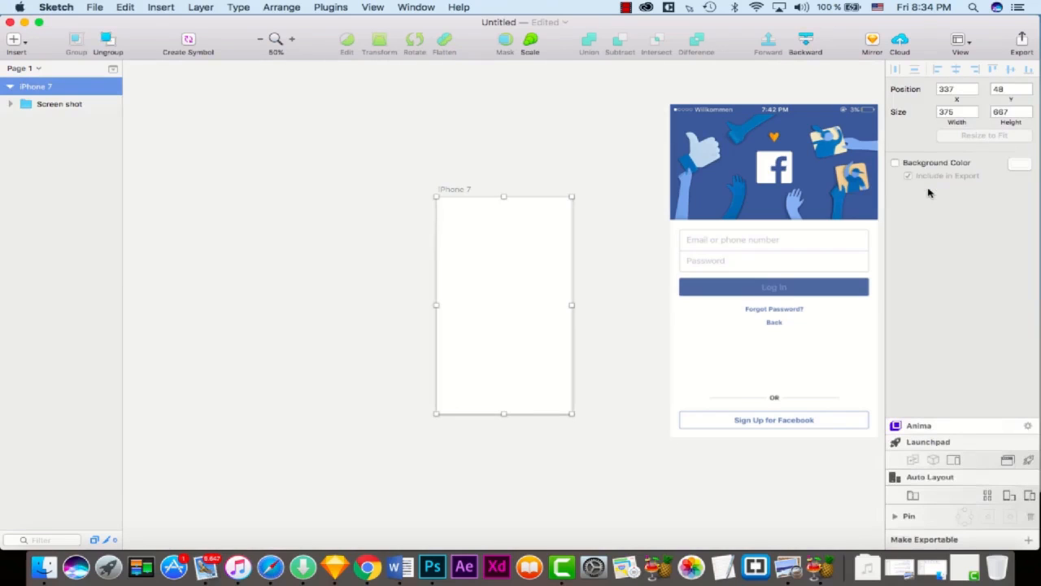
pyautogui.click(616, 213)
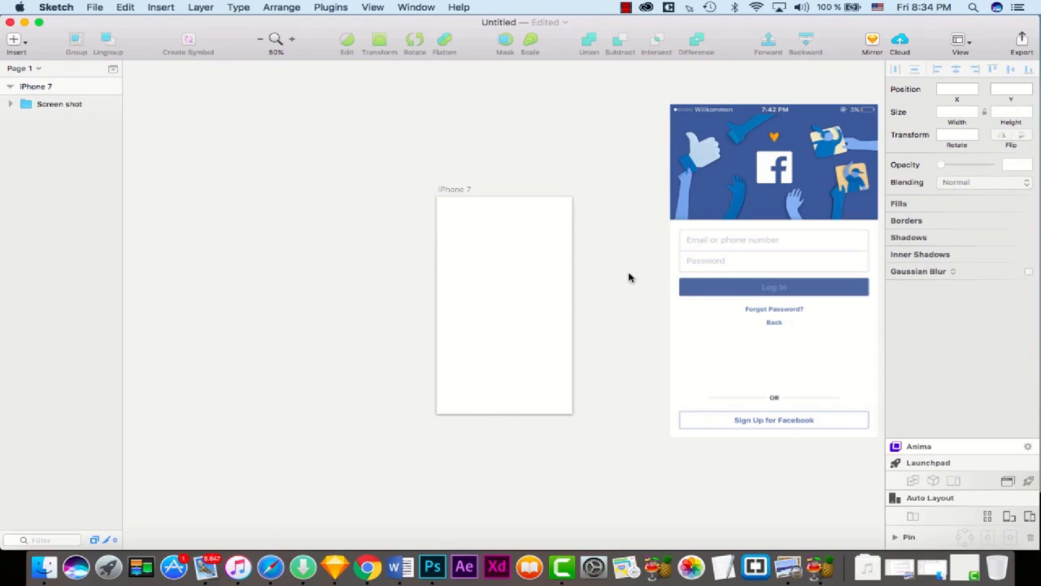
# Step: Shrink the Screen shot group, place it over the iPhone 7 artboard and narrow it to 387 × 667
pyautogui.press('super+minus')
pyautogui.press('super+0')
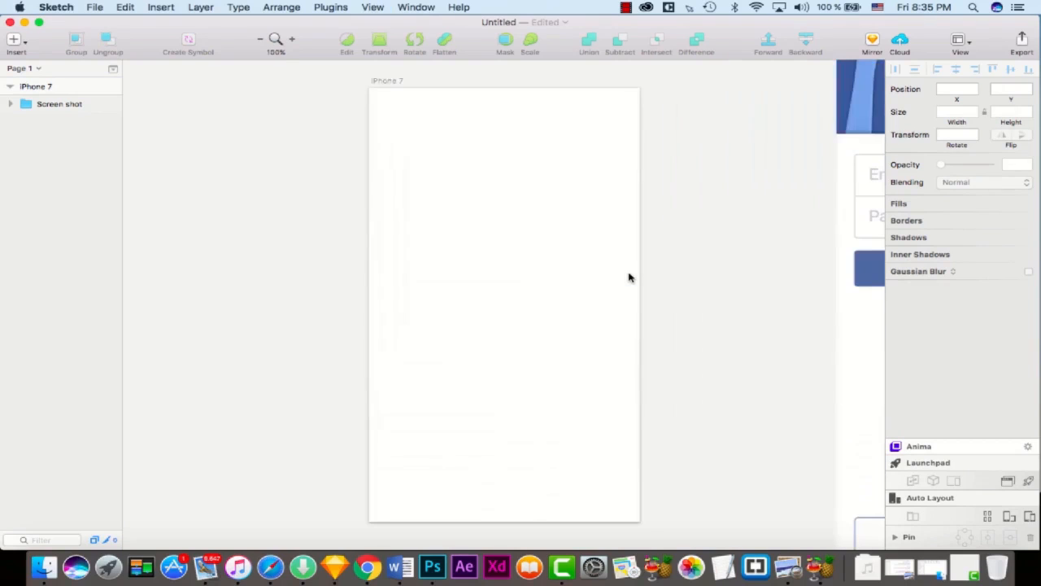
pyautogui.press('super+minus')
pyautogui.press('super+a')
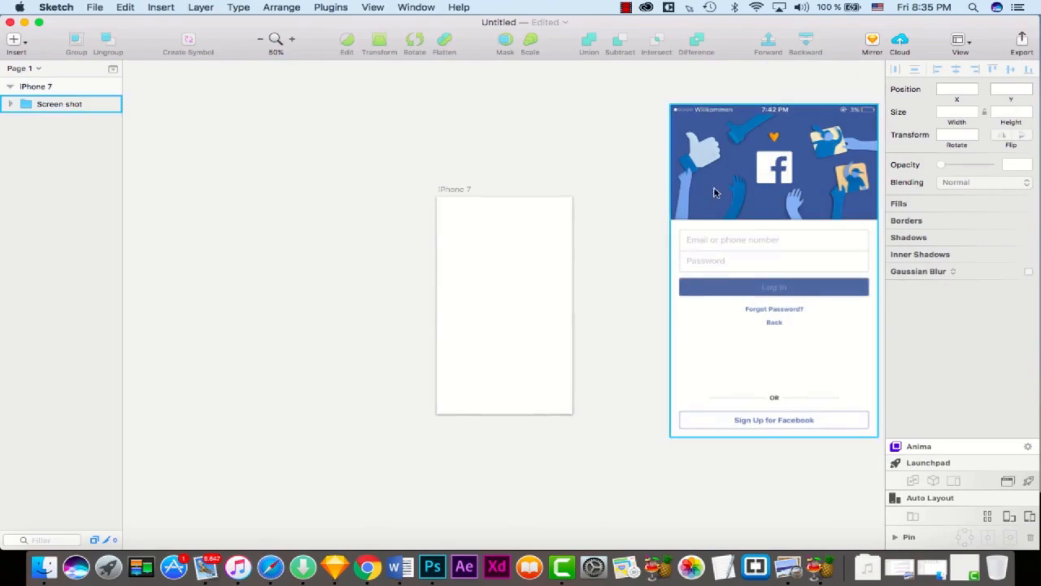
pyautogui.moveTo(670, 106); pyautogui.dragTo(733, 220)
pyautogui.moveTo(754, 274); pyautogui.dragTo(452, 250)
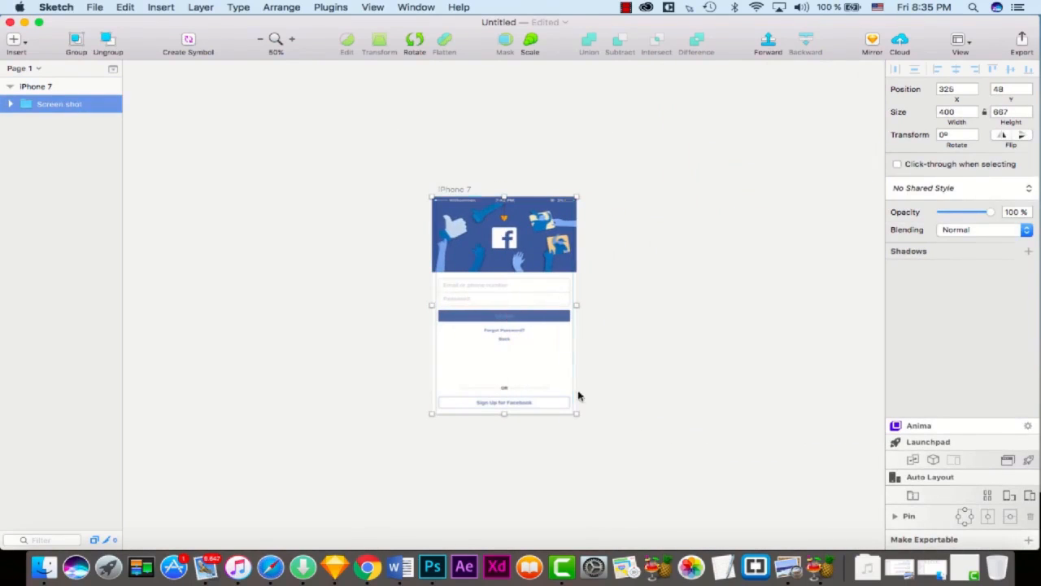
pyautogui.moveTo(577, 413); pyautogui.dragTo(570, 413)
pyautogui.moveTo(477, 363); pyautogui.dragTo(598, 361)
pyautogui.press('super+z')
pyautogui.click(534, 340)
pyautogui.click(531, 295)
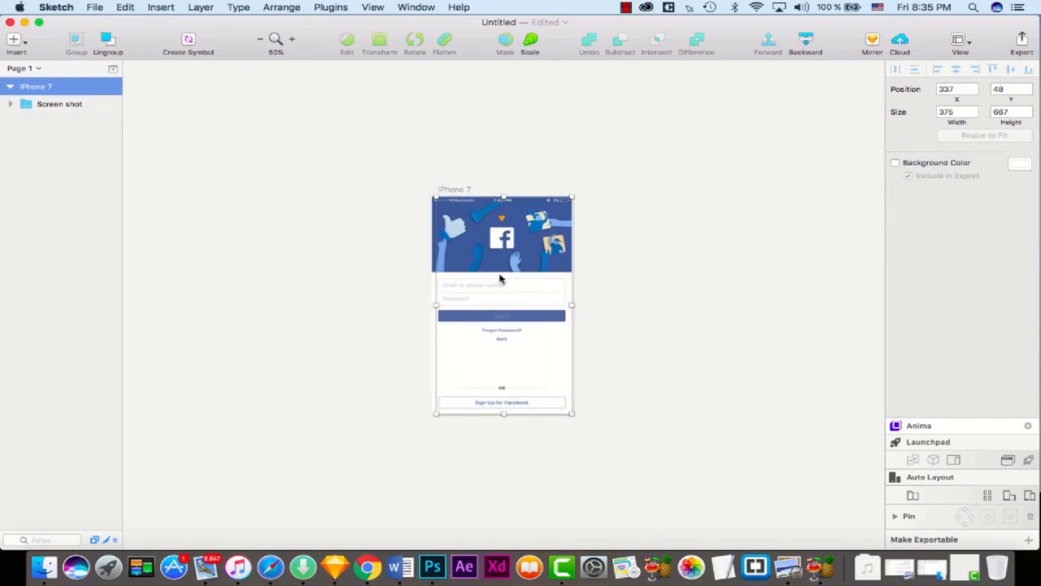
# Step: Move the Screen shot group horizontally off the iPhone 7 artboard to about X 905, just beyond its right edge
pyautogui.click(69, 107)
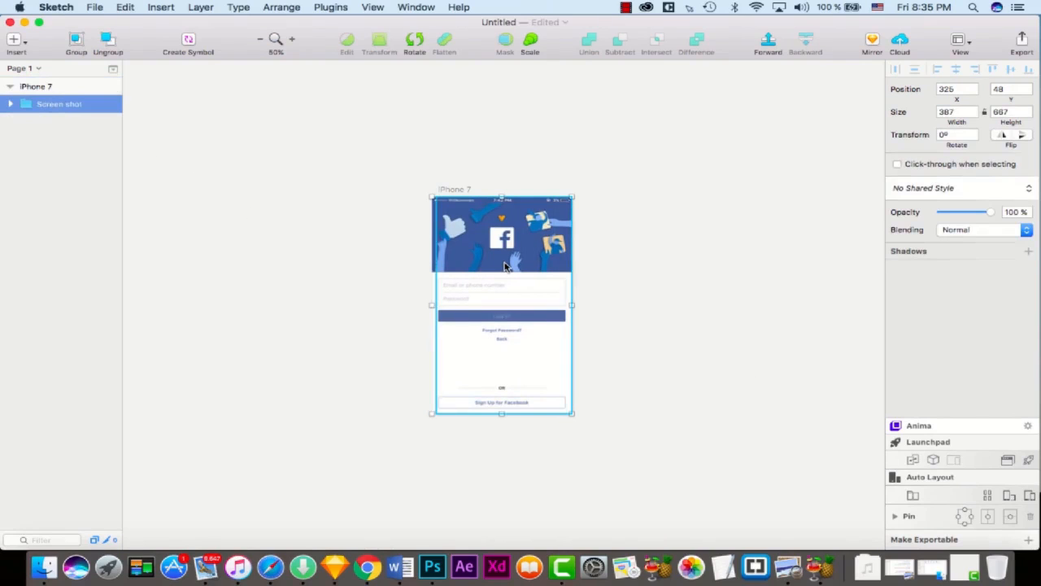
pyautogui.hotkey('shift', 'Right')
pyautogui.hotkey('shift', 'Right')
pyautogui.hotkey('shift', 'Right')
pyautogui.hotkey('shift', 'Right')
pyautogui.hotkey('shift', 'Right')
pyautogui.hotkey('shift', 'Right')
pyautogui.hotkey('shift', 'Right')
pyautogui.hotkey('shift', 'Right')
pyautogui.hotkey('shift', 'Right')
pyautogui.hotkey('shift', 'Right')
pyautogui.hotkey('shift', 'Right')
pyautogui.hotkey('shift', 'Right')
pyautogui.hotkey('shift', 'Right')
pyautogui.hotkey('shift', 'Right')
pyautogui.hotkey('shift', 'Right')
pyautogui.hotkey('shift', 'Right')
pyautogui.hotkey('shift', 'Right')
pyautogui.hotkey('shift', 'Right')
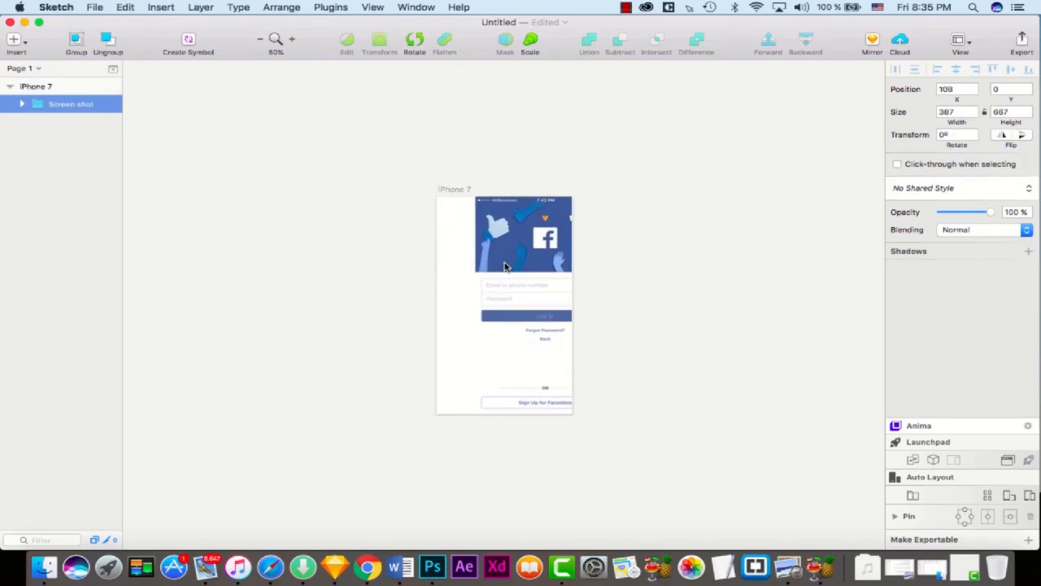
pyautogui.hotkey('shift', 'Right')
pyautogui.hotkey('shift', 'Right')
pyautogui.hotkey('shift', 'Right')
pyautogui.hotkey('shift', 'Right')
pyautogui.hotkey('shift', 'Right')
pyautogui.hotkey('shift', 'Right')
pyautogui.hotkey('shift', 'Right')
pyautogui.hotkey('shift', 'Right')
pyautogui.hotkey('shift', 'Right')
pyautogui.hotkey('shift', 'Right')
pyautogui.hotkey('shift', 'Right')
pyautogui.hotkey('shift', 'Right')
pyautogui.hotkey('shift', 'Right')
pyautogui.hotkey('shift', 'Right')
pyautogui.hotkey('shift', 'Right')
pyautogui.hotkey('shift', 'Right')
pyautogui.hotkey('shift', 'Right')
pyautogui.hotkey('shift', 'Right')
pyautogui.hotkey('shift', 'Right')
pyautogui.hotkey('shift', 'Right')
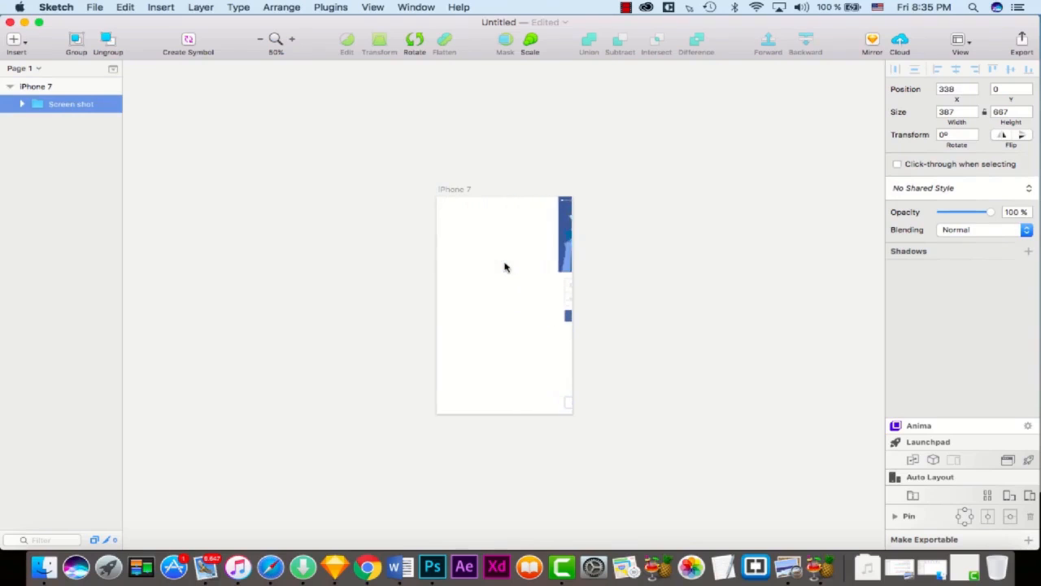
pyautogui.hotkey('shift', 'Right')
pyautogui.hotkey('shift', 'Right')
pyautogui.hotkey('shift', 'Right')
pyautogui.hotkey('shift', 'Right')
pyautogui.hotkey('shift', 'Right')
pyautogui.hotkey('shift', 'Right')
pyautogui.hotkey('shift', 'Right')
pyautogui.hotkey('shift', 'Right')
pyautogui.hotkey('shift', 'Right')
pyautogui.hotkey('shift', 'Right')
pyautogui.hotkey('shift', 'Right')
pyautogui.hotkey('shift', 'Right')
pyautogui.hotkey('shift', 'Right')
pyautogui.hotkey('shift', 'Right')
pyautogui.hotkey('shift', 'Right')
pyautogui.hotkey('shift', 'Right')
pyautogui.hotkey('shift', 'Right')
pyautogui.hotkey('shift', 'Right')
pyautogui.hotkey('shift', 'Right')
pyautogui.hotkey('shift', 'Right')
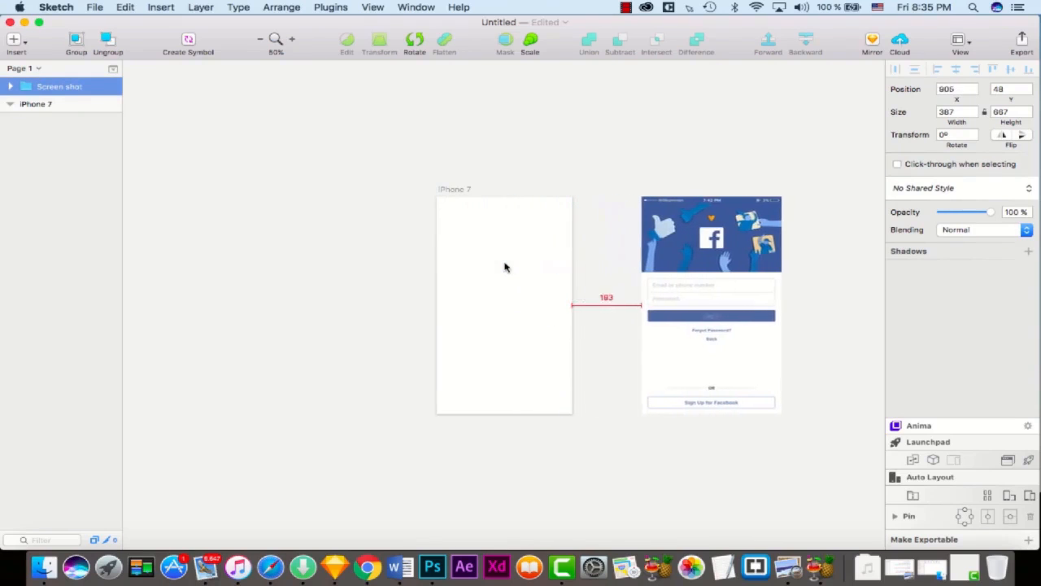
# Step: Nudge the Screen shot group horizontally to X 1035, farther from the iPhone 7 artboard
pyautogui.hotkey('shift', 'Right')
pyautogui.hotkey('shift', 'Right')
pyautogui.hotkey('shift', 'Right')
pyautogui.hotkey('shift', 'Right')
pyautogui.hotkey('shift', 'Right')
pyautogui.hotkey('shift', 'Right')
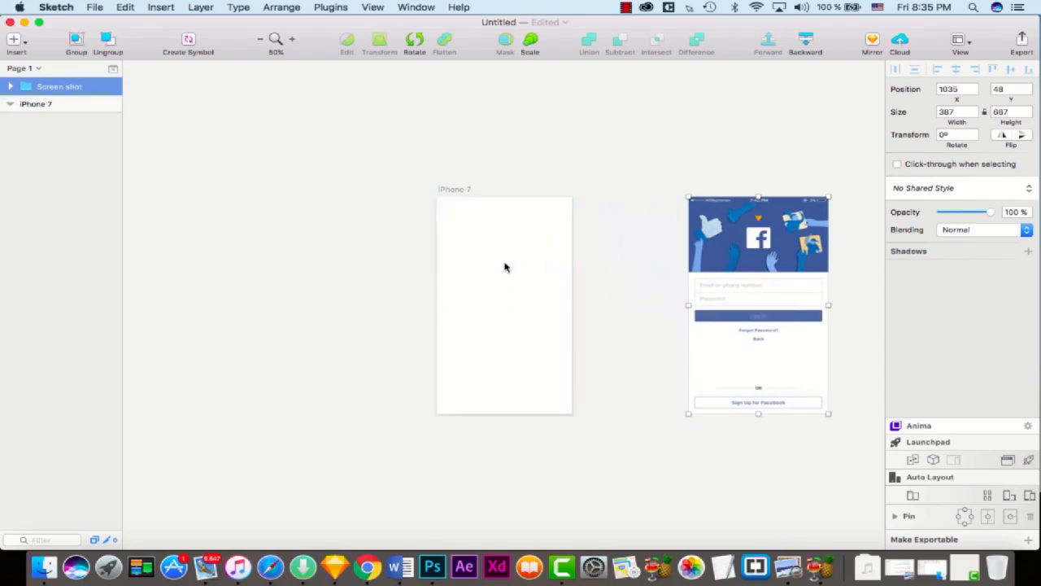
# Step: Move the Screen shot group closer to the iPhone 7 artboard, leaving a gap between them, and deselect it
pyautogui.press('super+equal')
pyautogui.hscroll(5, 706, 235)
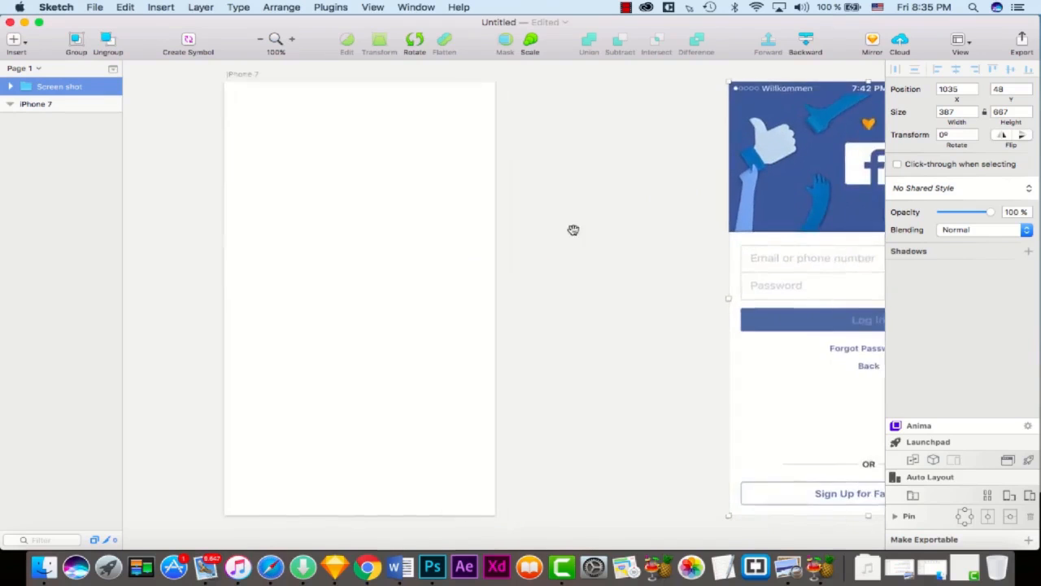
pyautogui.moveTo(787, 198); pyautogui.dragTo(650, 194)
pyautogui.click(521, 156)
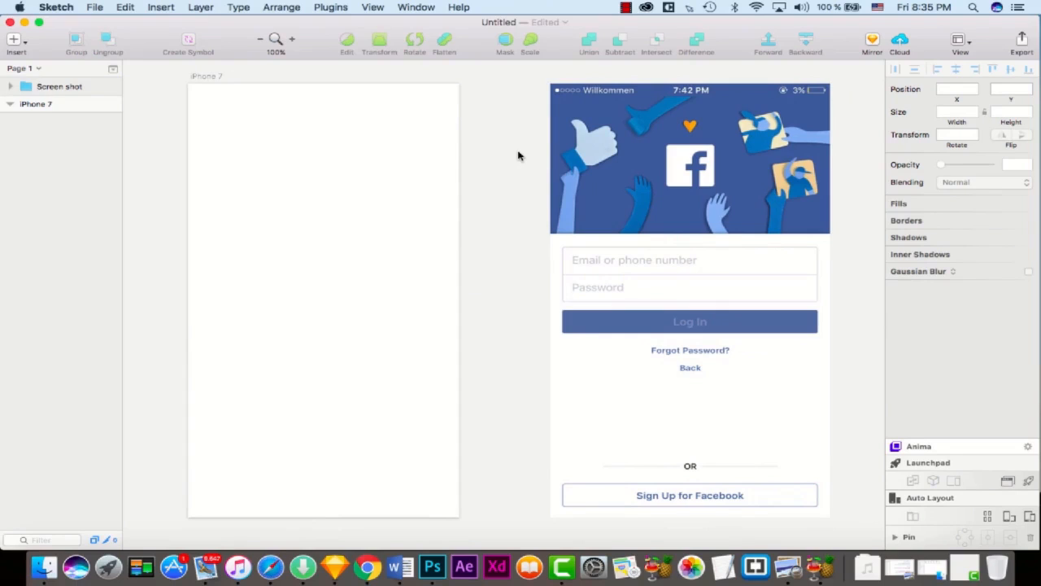
pyautogui.click(604, 88)
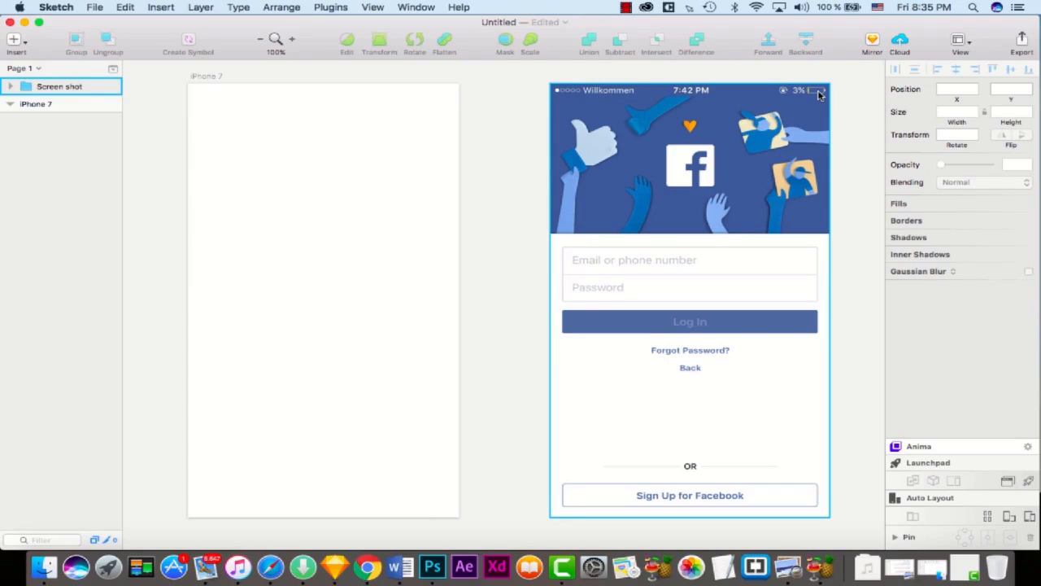
pyautogui.click(516, 121)
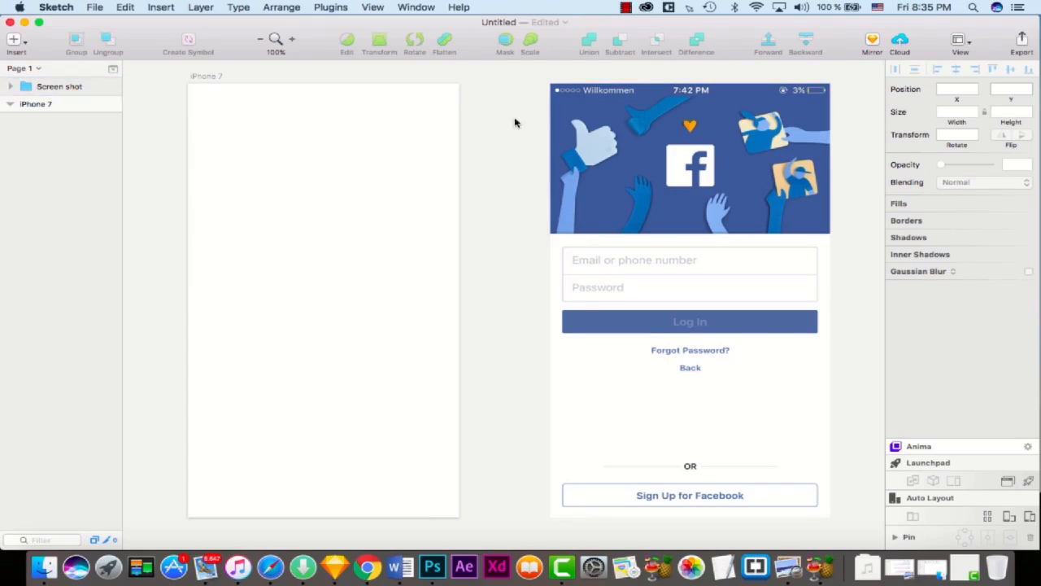
# Step: Create a new document from the iOS UI Design template and shift its window so the original document shows behind
pyautogui.click(92, 8)
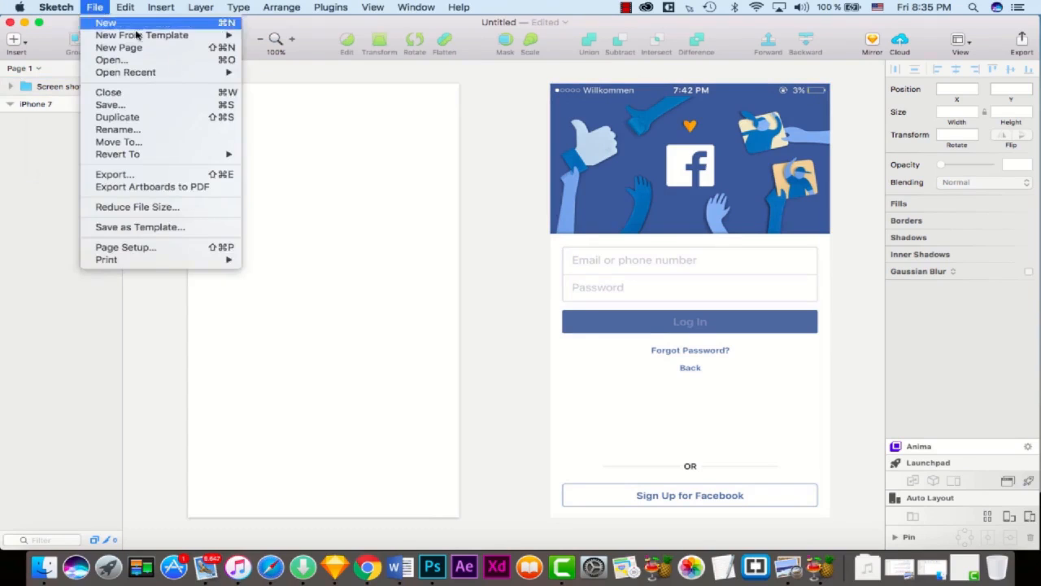
pyautogui.moveTo(183, 36)
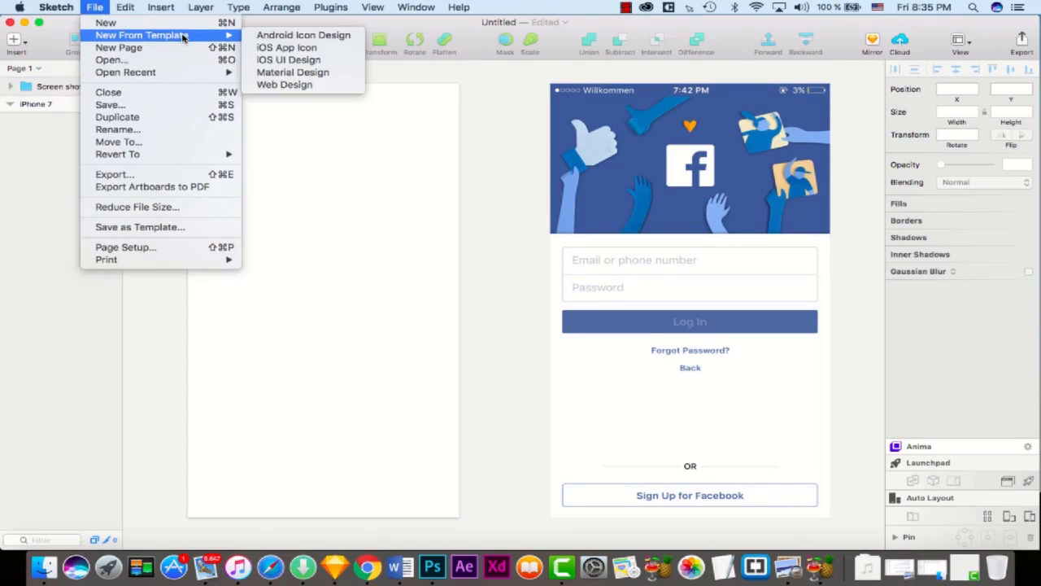
pyautogui.click(305, 61)
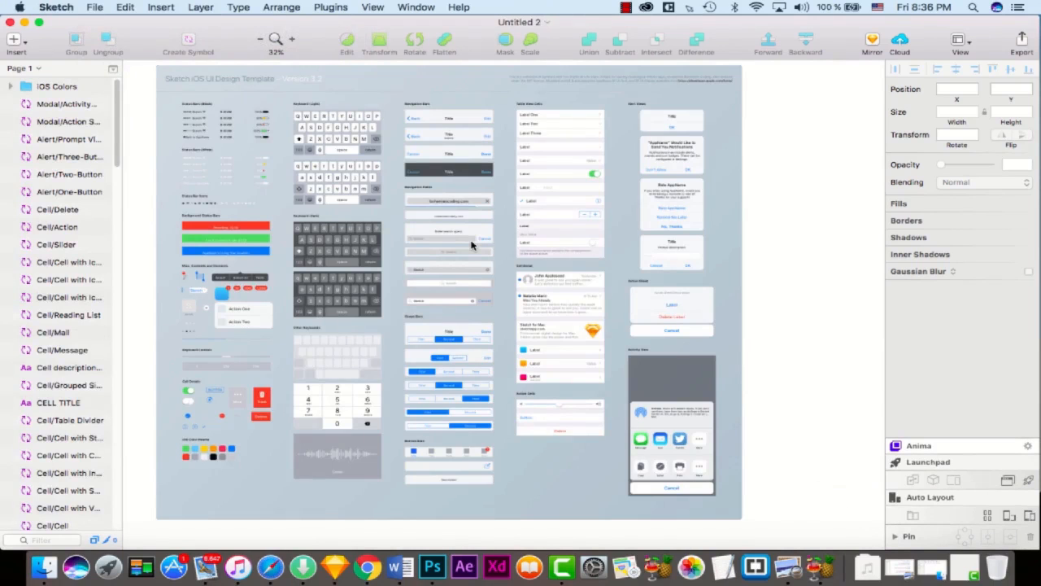
pyautogui.moveTo(317, 22); pyautogui.dragTo(408, 25)
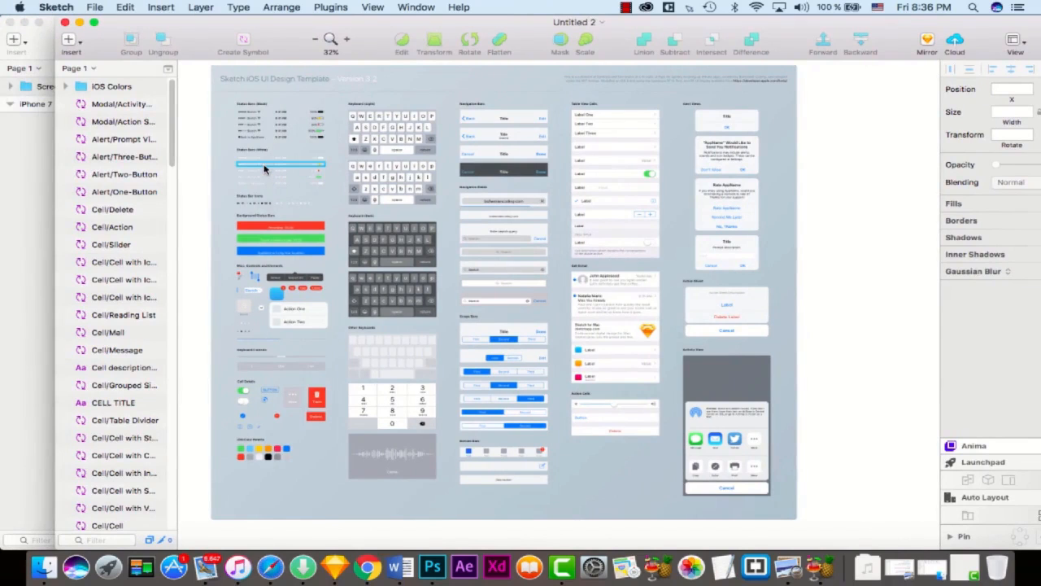
# Step: Examine the iOS template's components at 100% zoom, from scope bars, keyboards and bottom bars to the status bars
pyautogui.press('super+0')
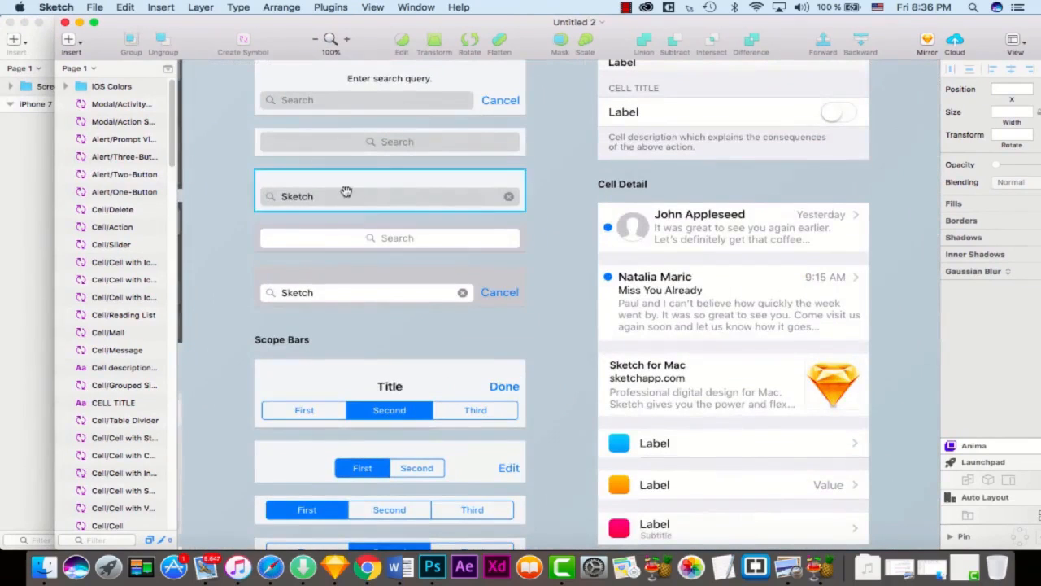
pyautogui.moveTo(304, 144); pyautogui.dragTo(672, 93)
pyautogui.moveTo(915, 407); pyautogui.dragTo(534, 178)
pyautogui.hscroll(-10, 533, 178)
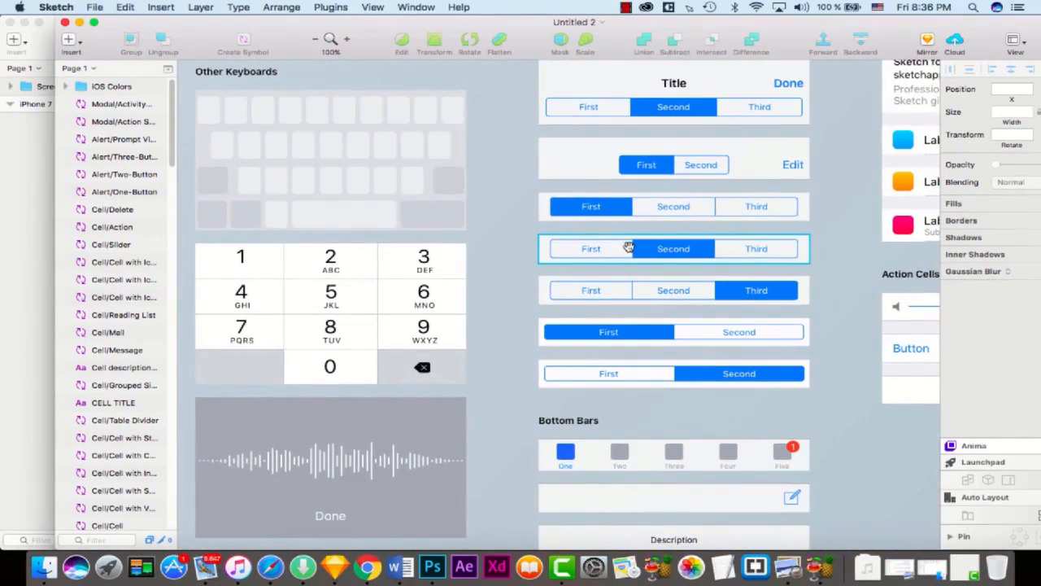
pyautogui.hscroll(-10, 399, 186)
pyautogui.scroll(-4, 399, 186)
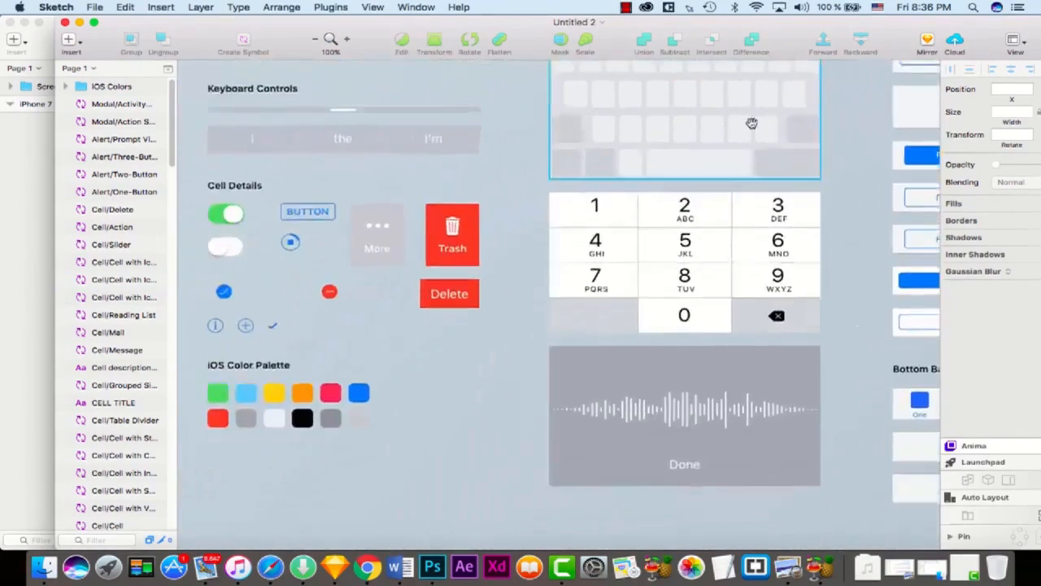
pyautogui.hscroll(8, 533, 285)
pyautogui.hscroll(5, 533, 286)
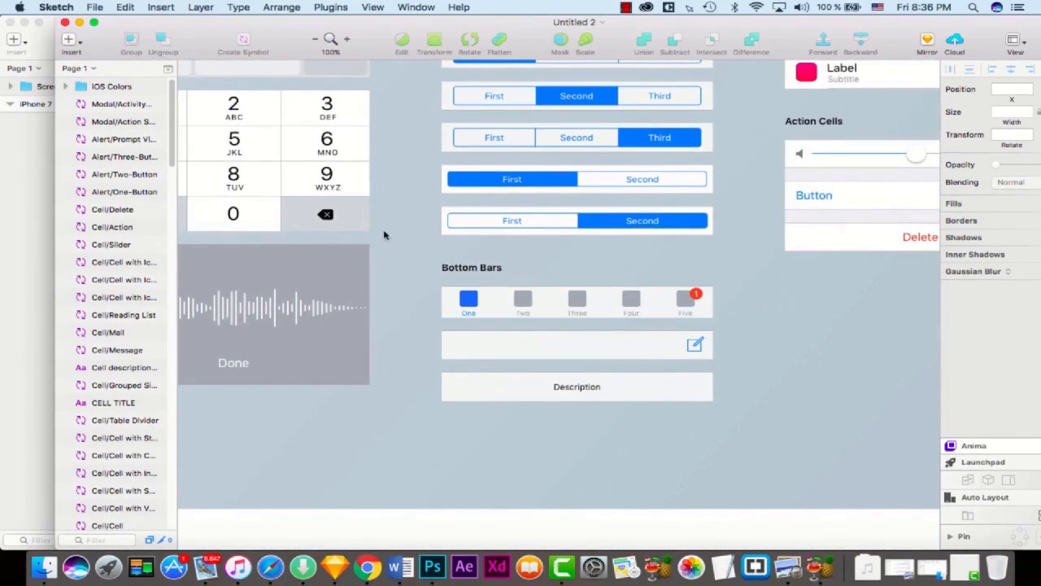
pyautogui.scroll(5, 570, 366)
pyautogui.hscroll(-8, 569, 366)
pyautogui.scroll(15, 561, 368)
pyautogui.hscroll(-4, 561, 369)
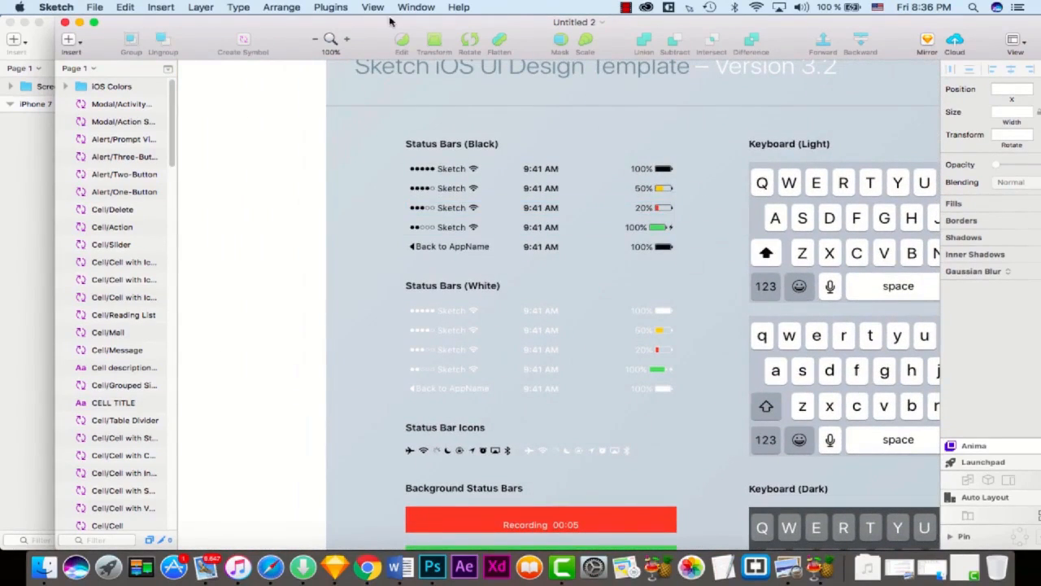
# Step: Copy the first white status bar, with 100% battery, from the iOS template into the iPhone 7 artboard at X 0, Y 0
pyautogui.moveTo(389, 19)
pyautogui.mouseDown()
pyautogui.moveTo(943, 80)
pyautogui.moveTo(1037, 151)
pyautogui.moveTo(402, 5)
pyautogui.moveTo(293, 7)
pyautogui.mouseUp()
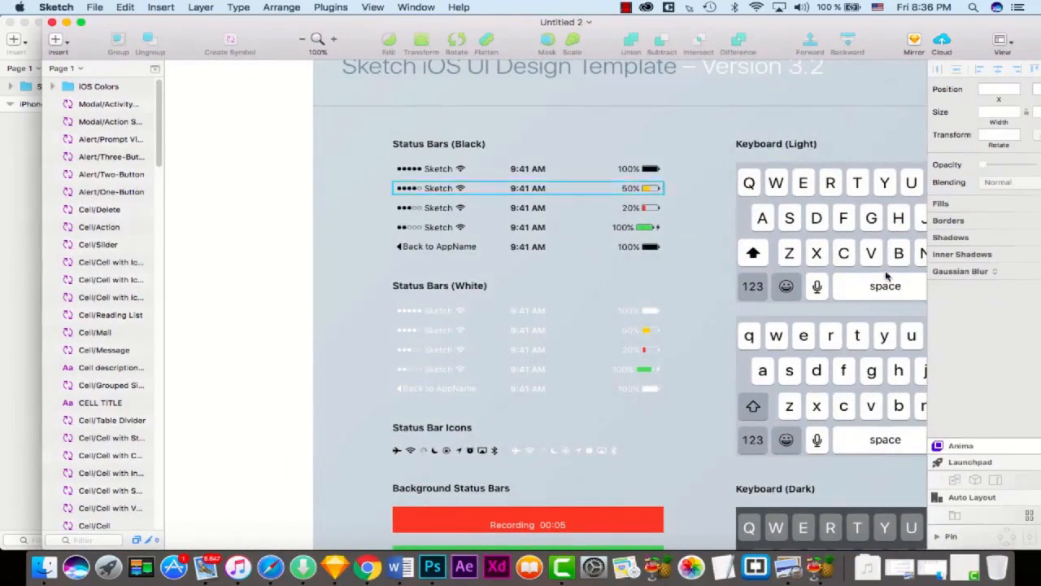
pyautogui.click(632, 314)
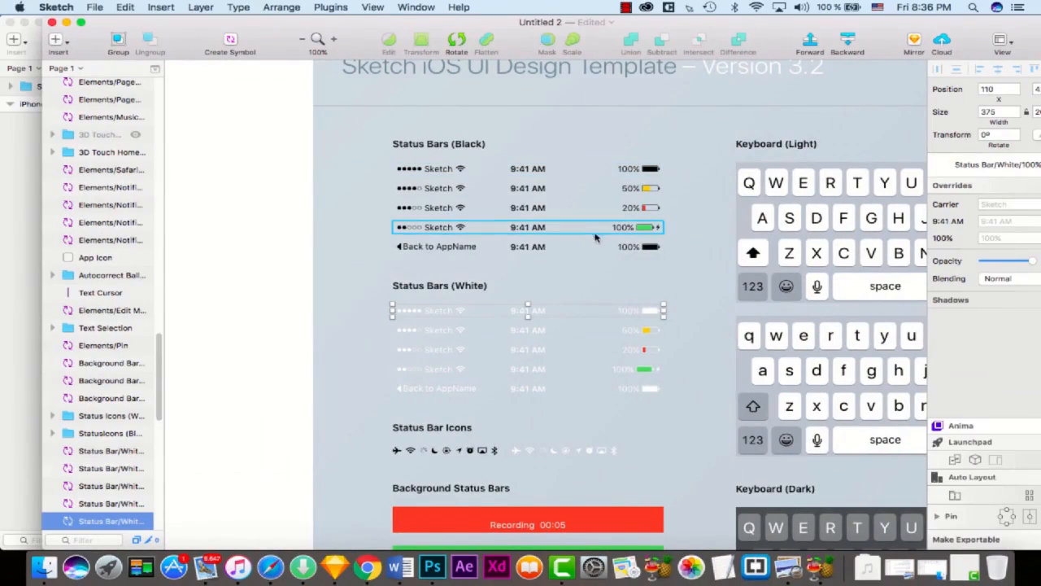
pyautogui.moveTo(131, 28); pyautogui.dragTo(226, 38)
pyautogui.click(145, 35)
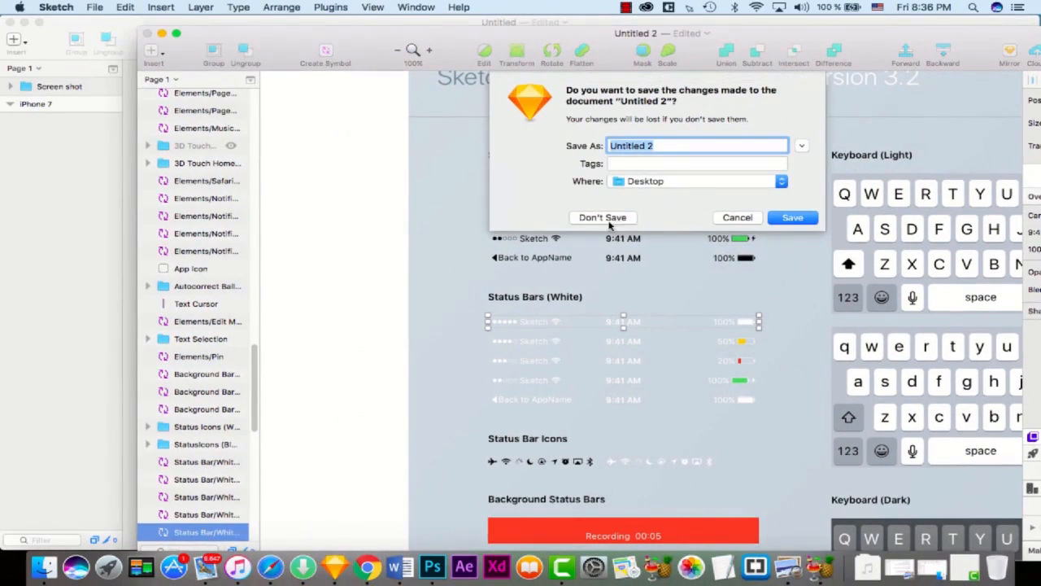
pyautogui.click(736, 217)
pyautogui.click(37, 203)
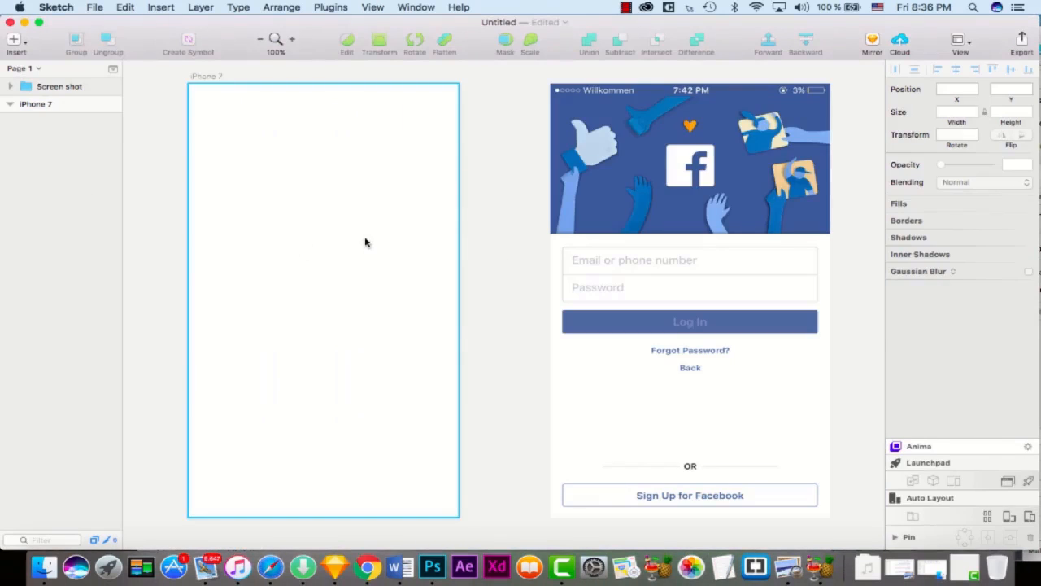
pyautogui.press('super+v')
pyautogui.moveTo(272, 333); pyautogui.dragTo(433, 85)
# Step: Return to the Untitled 2 template document and close it without saving
pyautogui.click(416, 6)
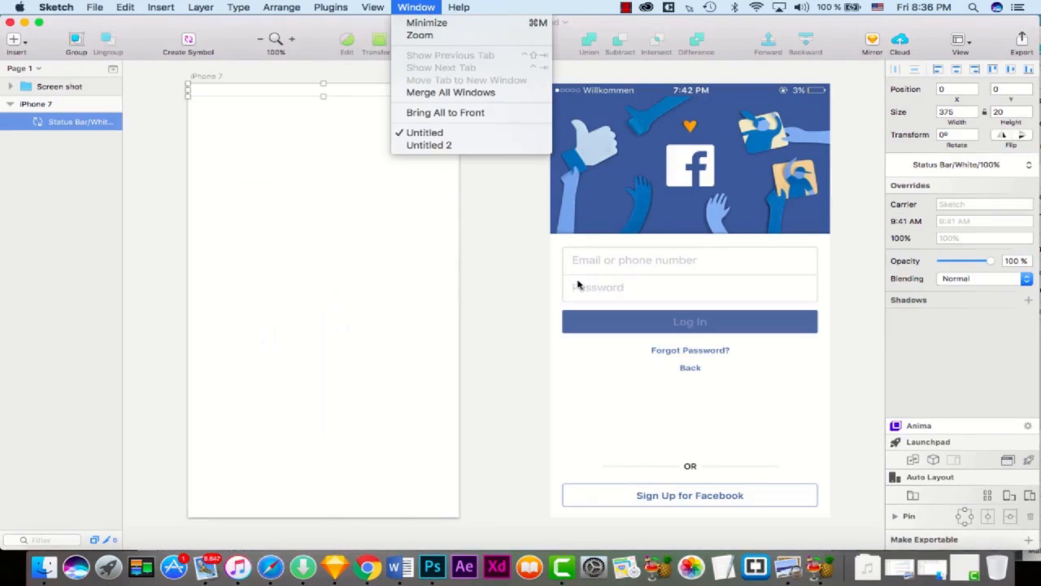
pyautogui.click(469, 148)
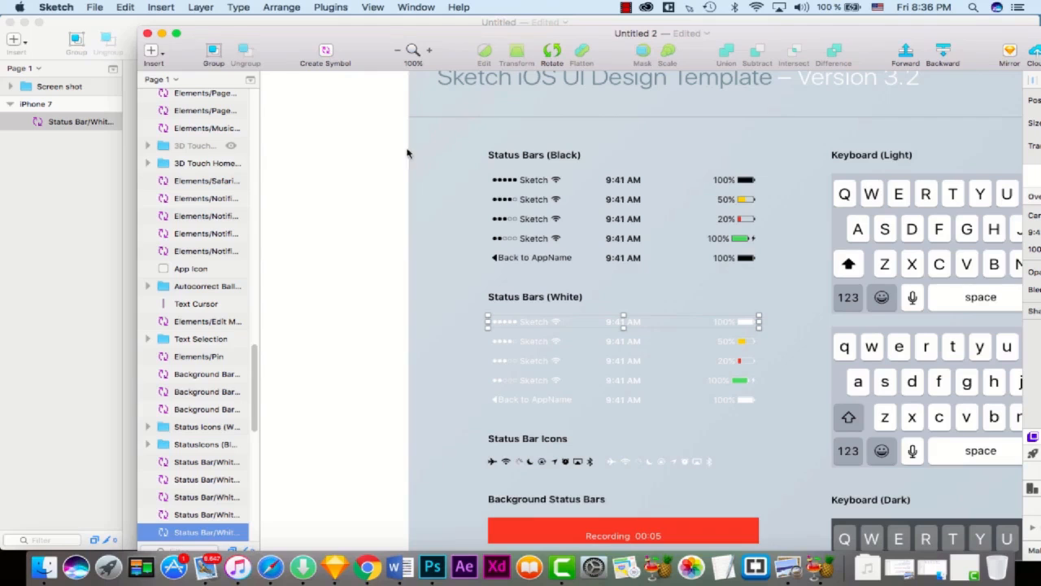
pyautogui.click(148, 34)
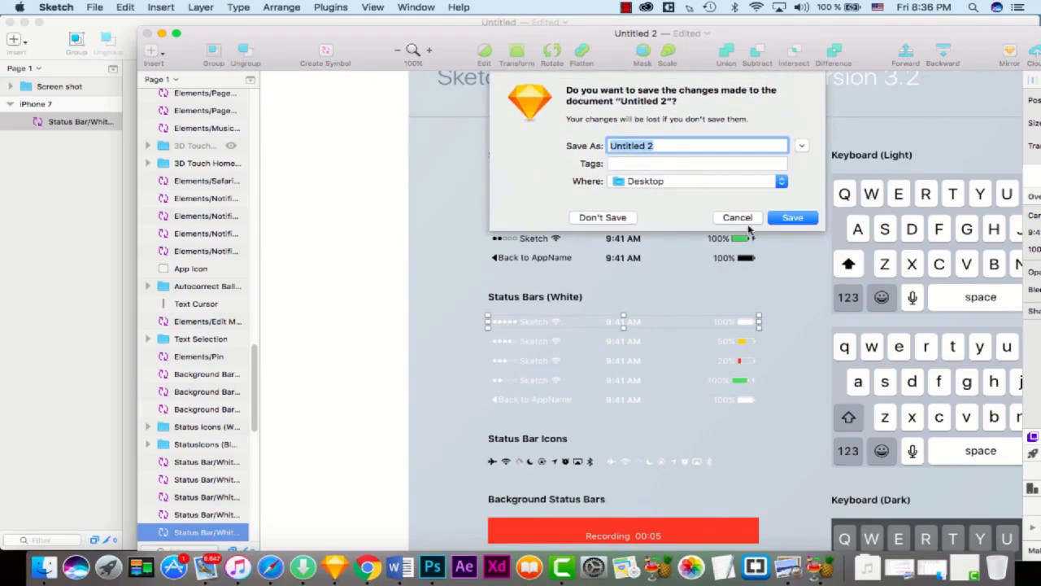
pyautogui.click(600, 217)
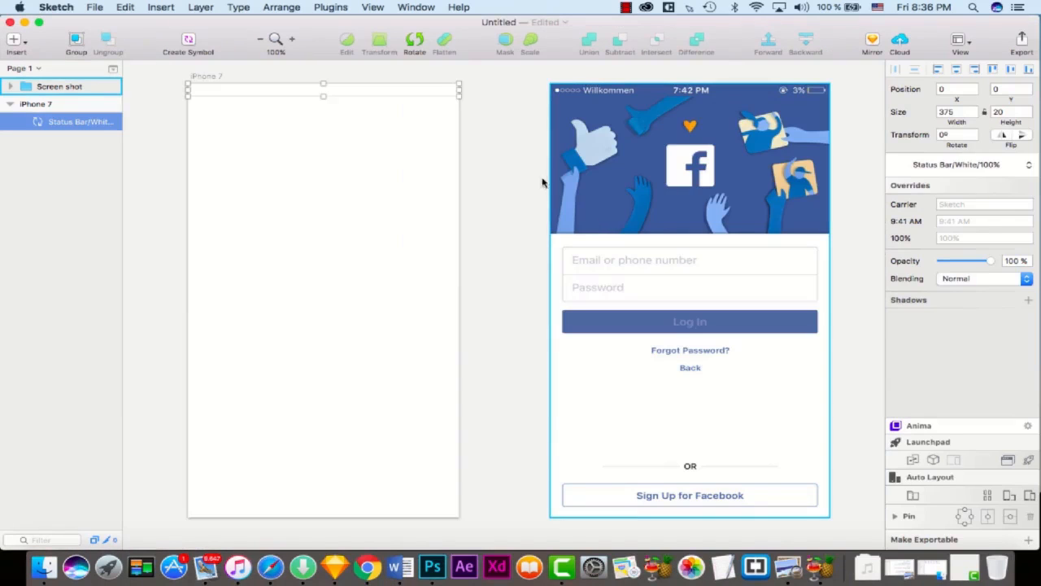
pyautogui.click(488, 125)
pyautogui.click(404, 91)
pyautogui.click(392, 236)
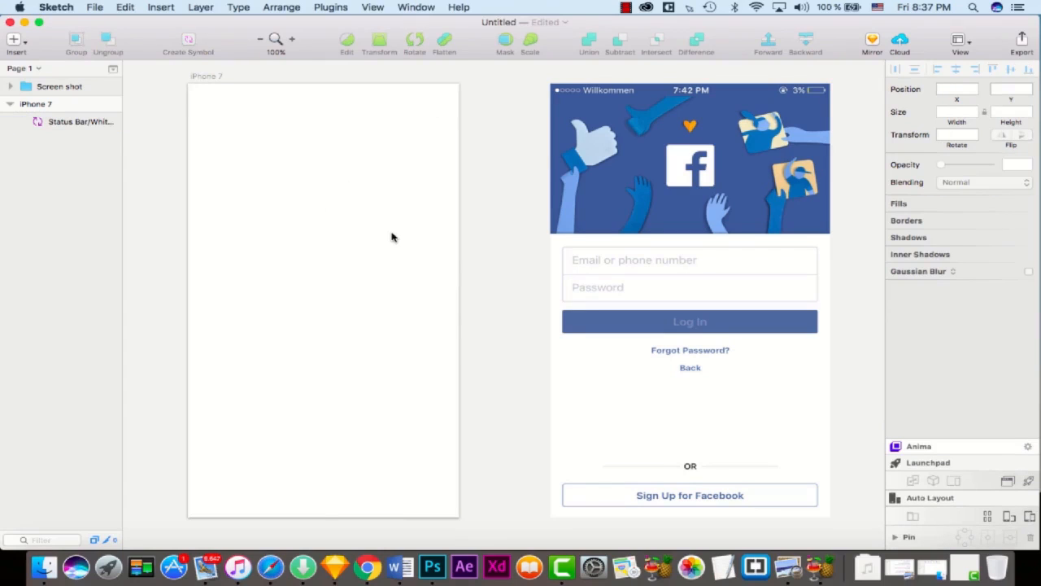
pyautogui.click(71, 122)
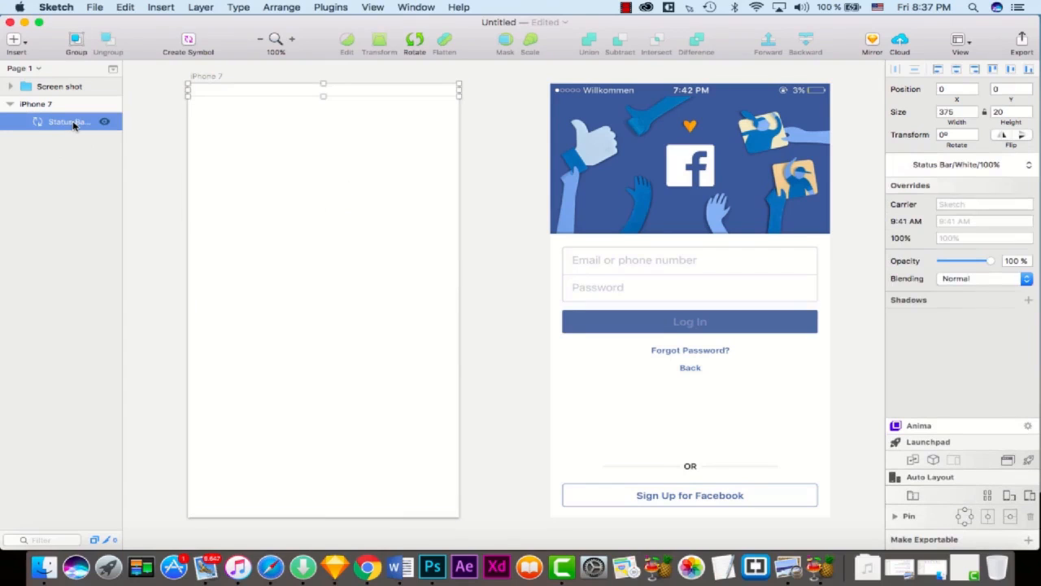
pyautogui.click(83, 214)
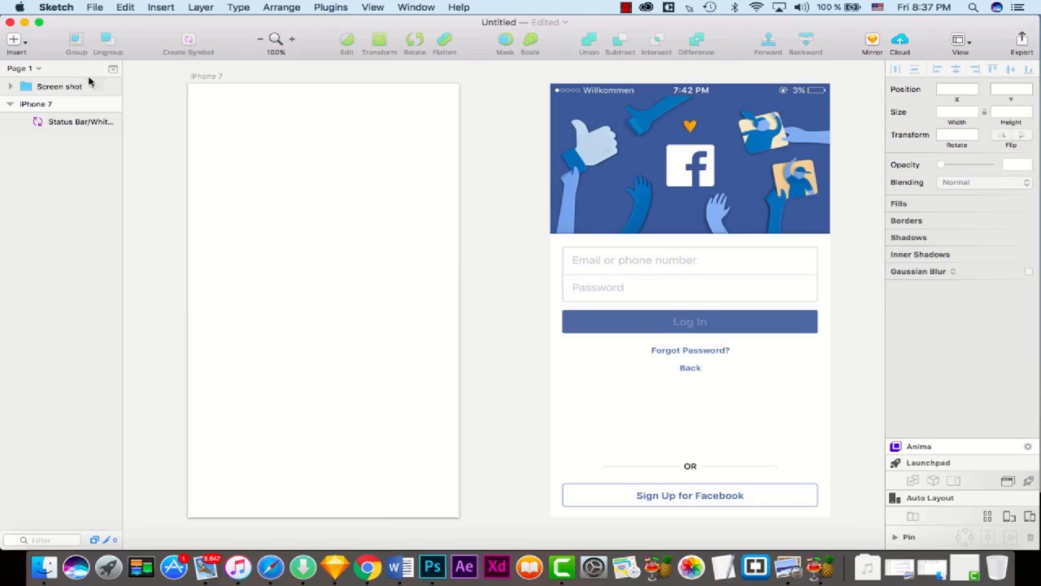
# Step: Draw a 375 × 232 px rectangle across the top of the iPhone 7 artboard, starting at X 0, Y 0
pyautogui.click(14, 41)
pyautogui.moveTo(114, 96)
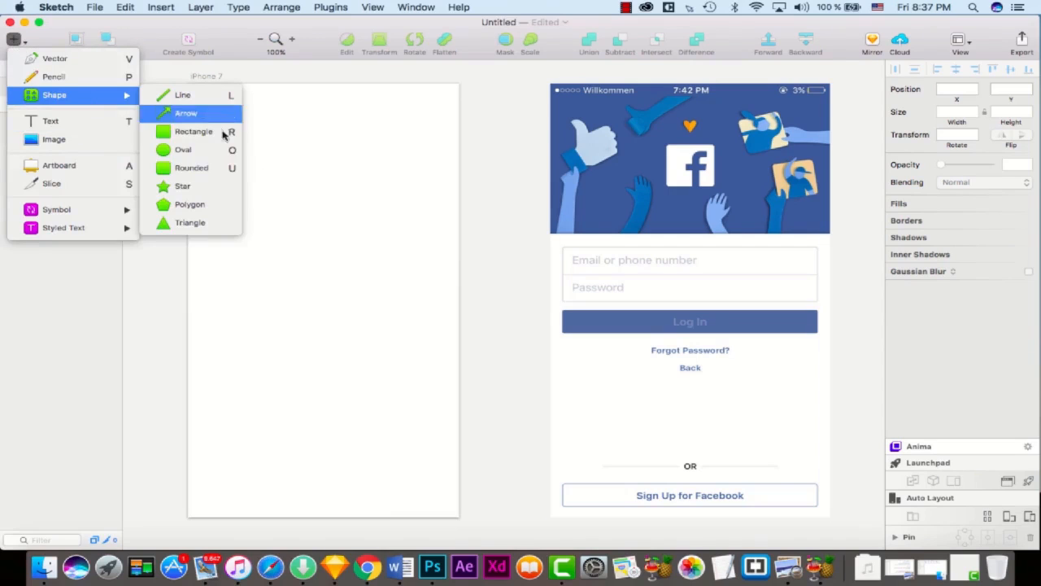
pyautogui.click(195, 137)
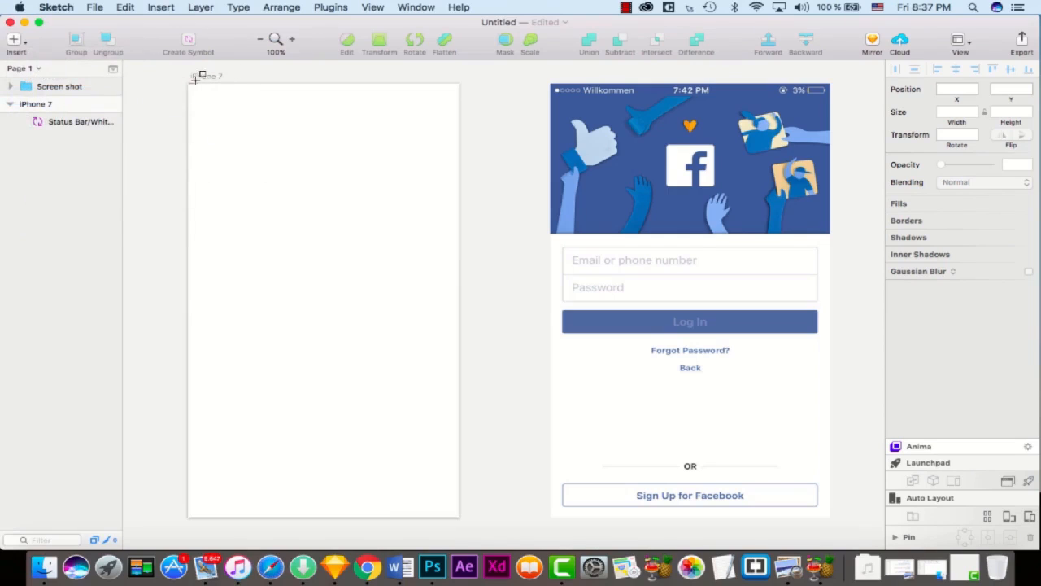
pyautogui.moveTo(187, 82)
pyautogui.mouseDown()
pyautogui.moveTo(448, 228)
pyautogui.moveTo(474, 228)
pyautogui.moveTo(462, 236)
pyautogui.mouseUp()
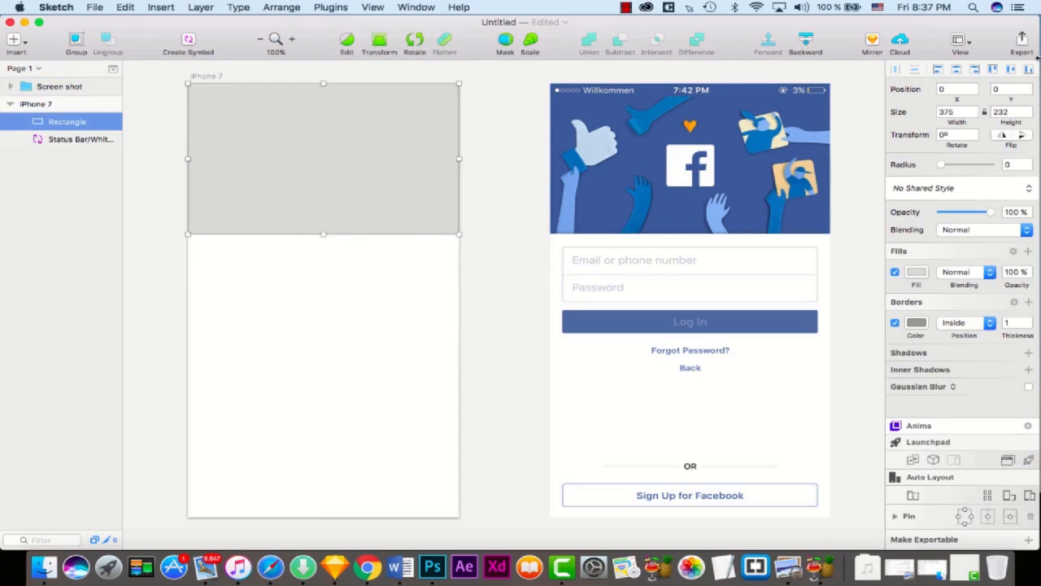
# Step: Show the rulers and add horizontal guides at 232, 342, 402, 578, 613 and 652 to match the login screenshot's sections
pyautogui.click(968, 45)
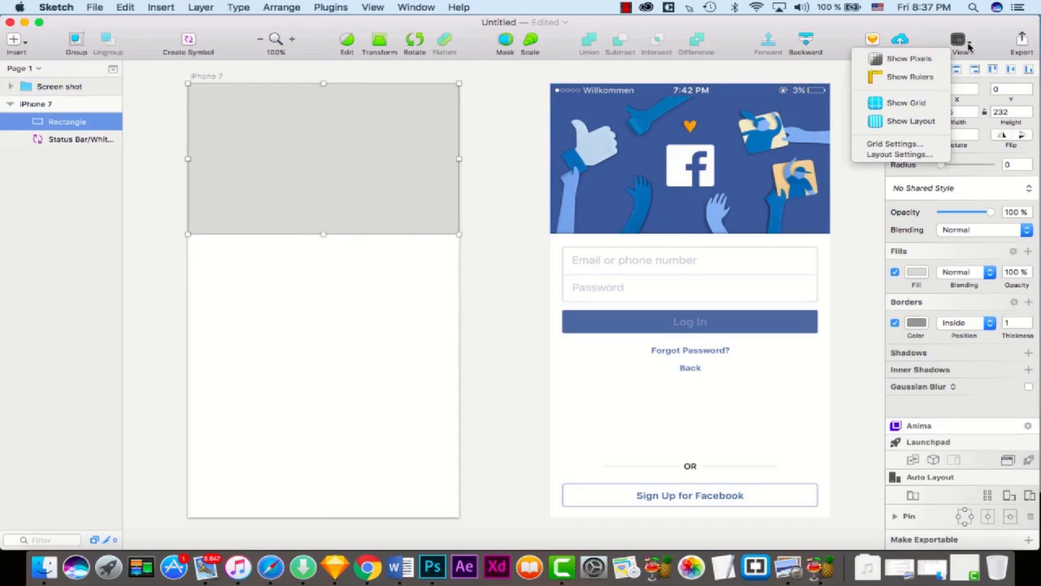
pyautogui.click(911, 80)
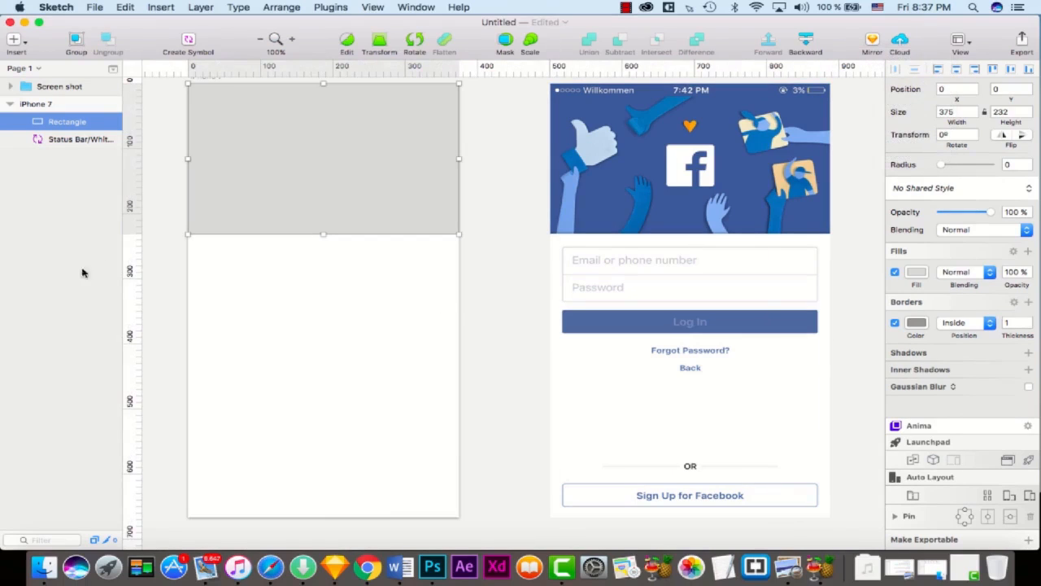
pyautogui.click(140, 235)
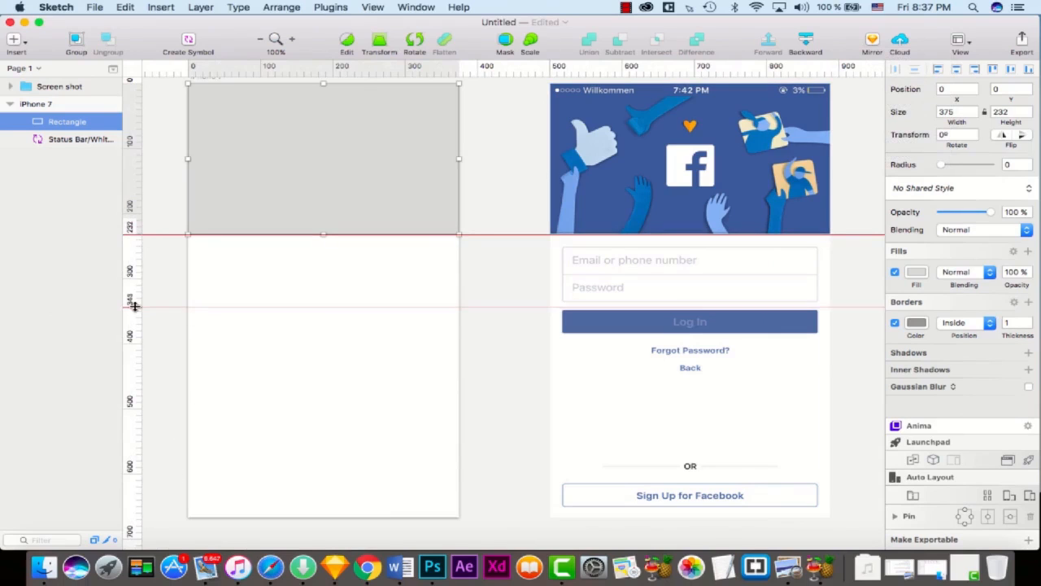
pyautogui.click(135, 306)
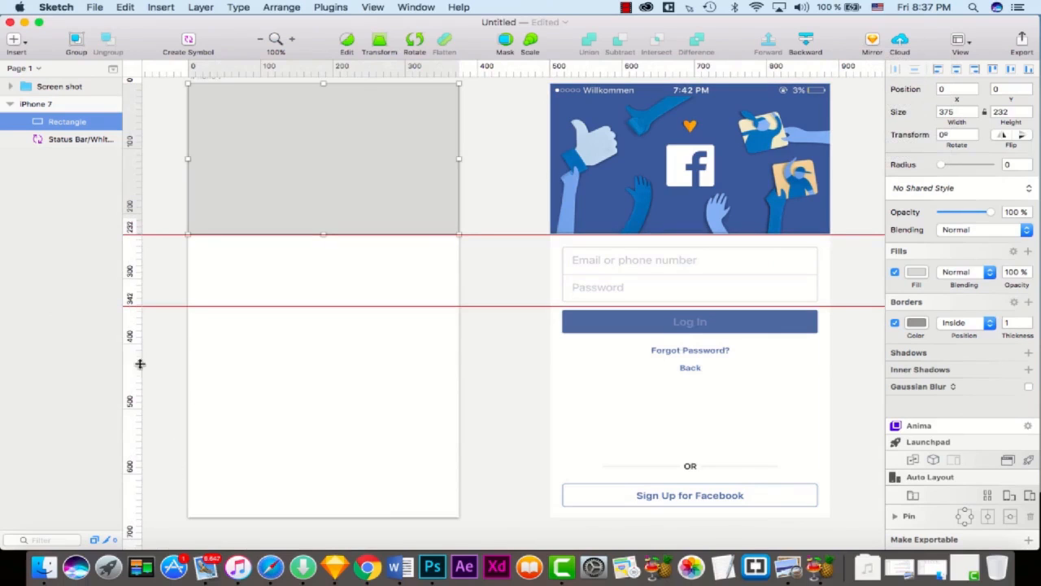
pyautogui.click(131, 461)
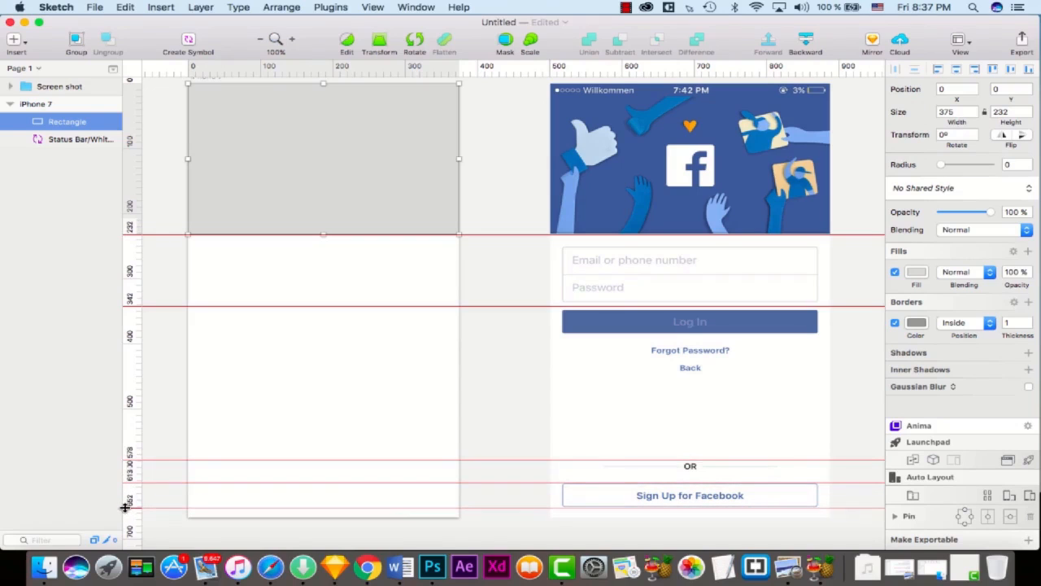
pyautogui.click(126, 507)
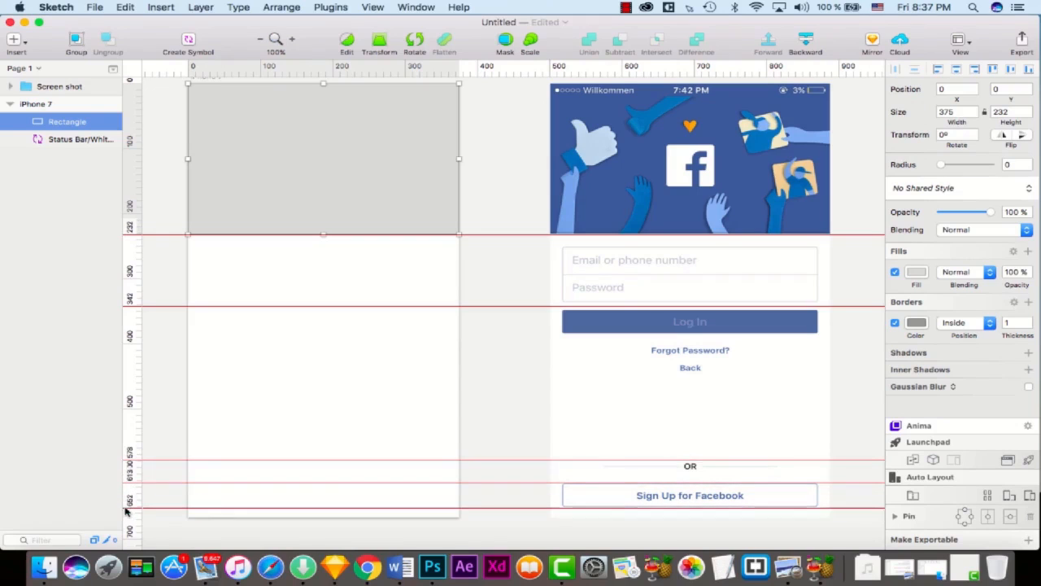
pyautogui.click(126, 345)
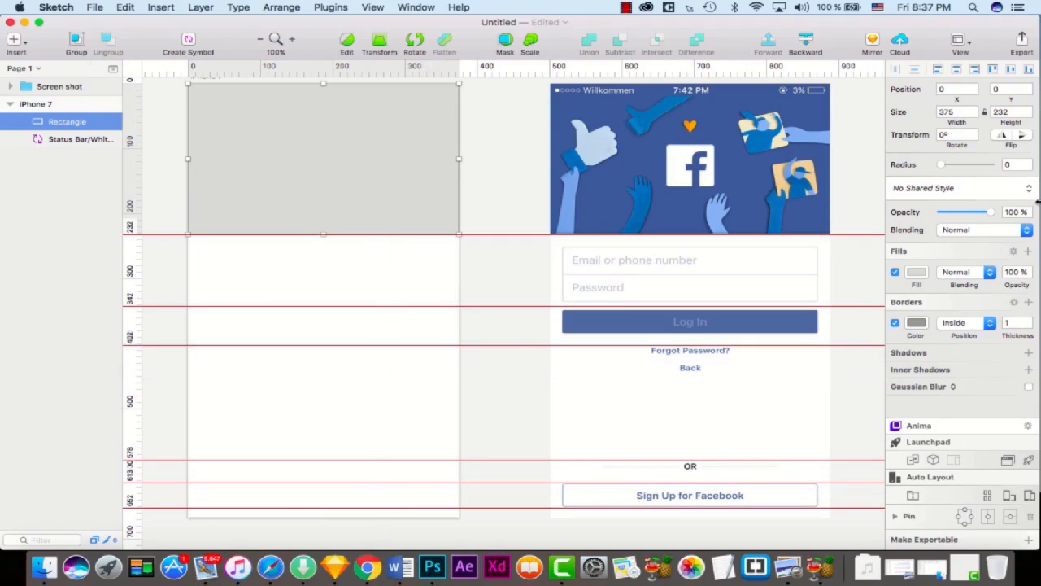
# Step: Add vertical guides at 22 and 351 to mark the side margins of the iPhone 7 artboard
pyautogui.click(205, 75)
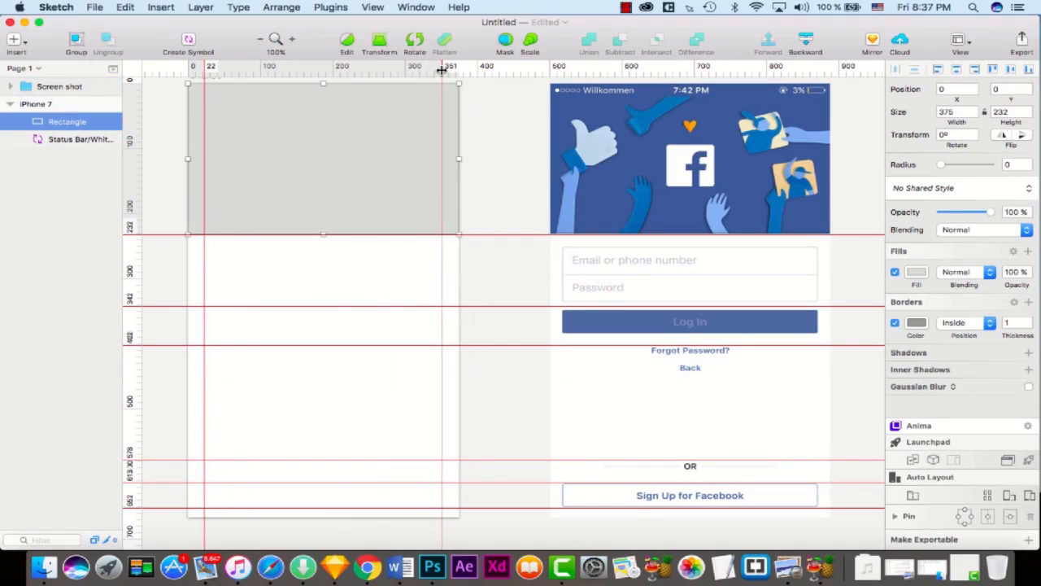
pyautogui.click(441, 70)
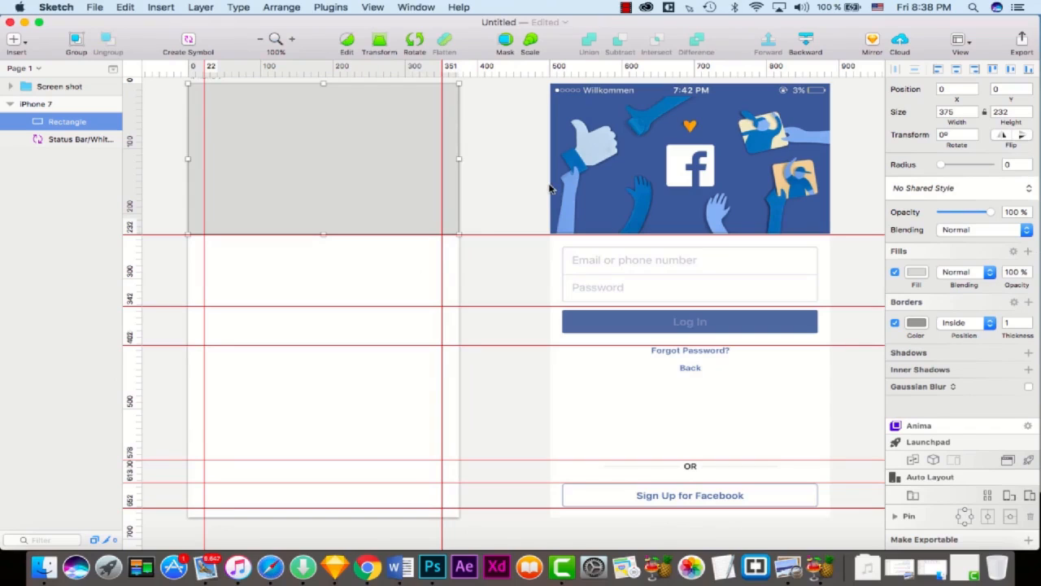
pyautogui.click(518, 128)
# Step: Rename the rectangle layer in the iPhone 7 artboard to Banner/Image
pyautogui.click(333, 165)
pyautogui.press('Return')
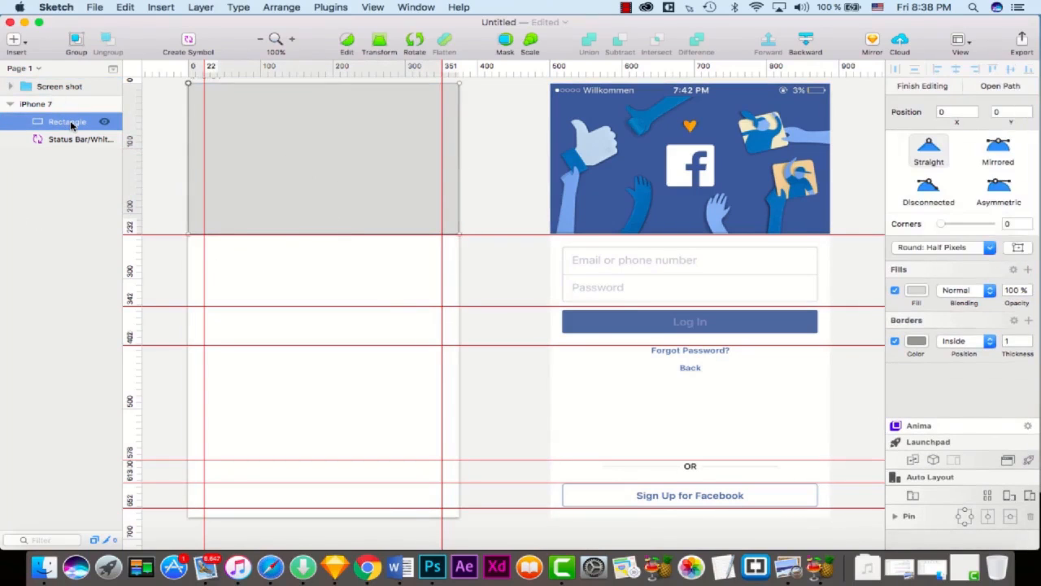
pyautogui.doubleClick(71, 122)
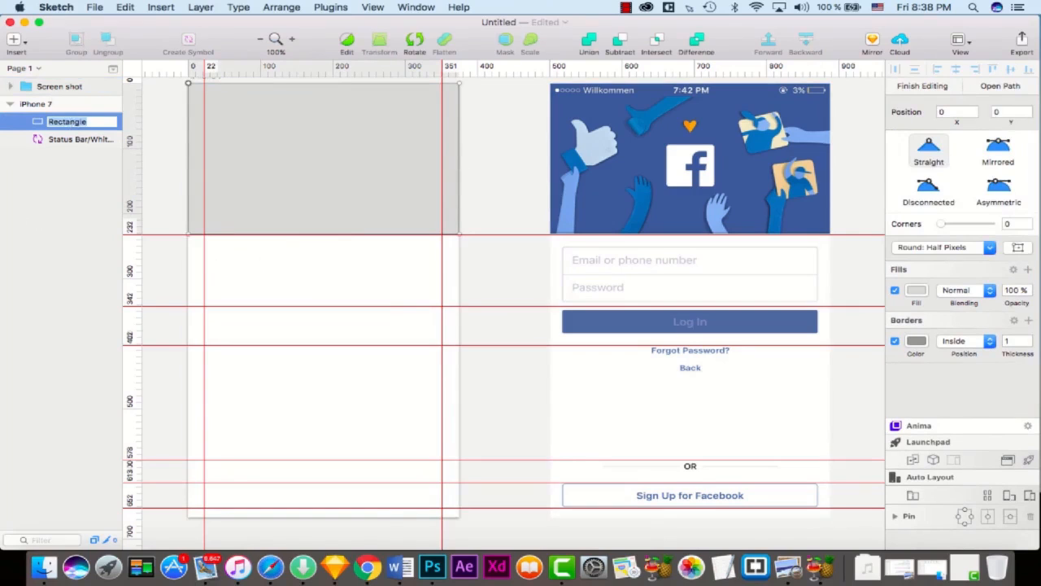
pyautogui.press('BackSpace')
pyautogui.click(104, 219)
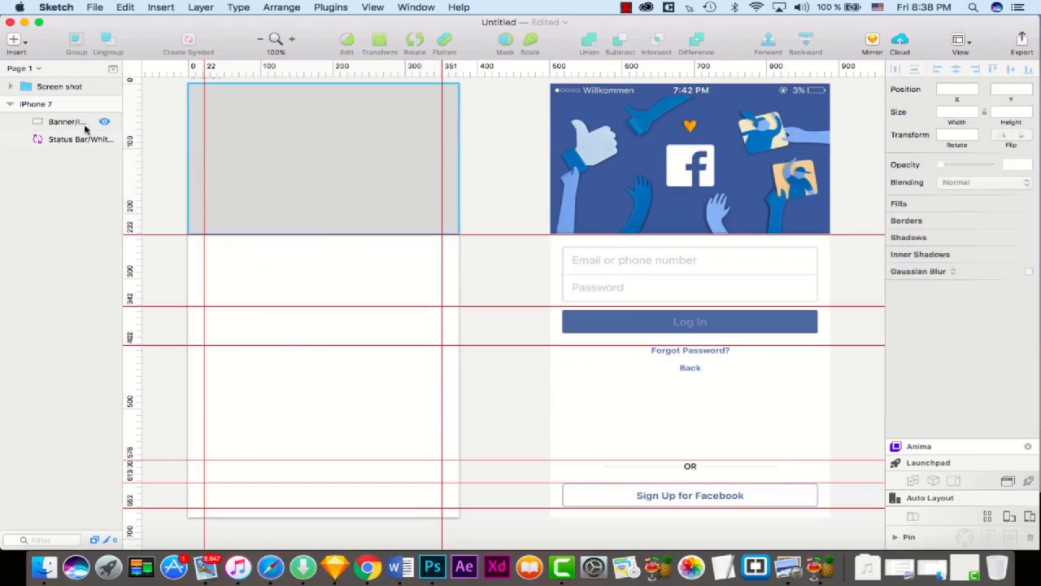
# Step: Group the Banner/Image layer and name the group Banner/Top
pyautogui.click(77, 124)
pyautogui.press('super+alt+Down')
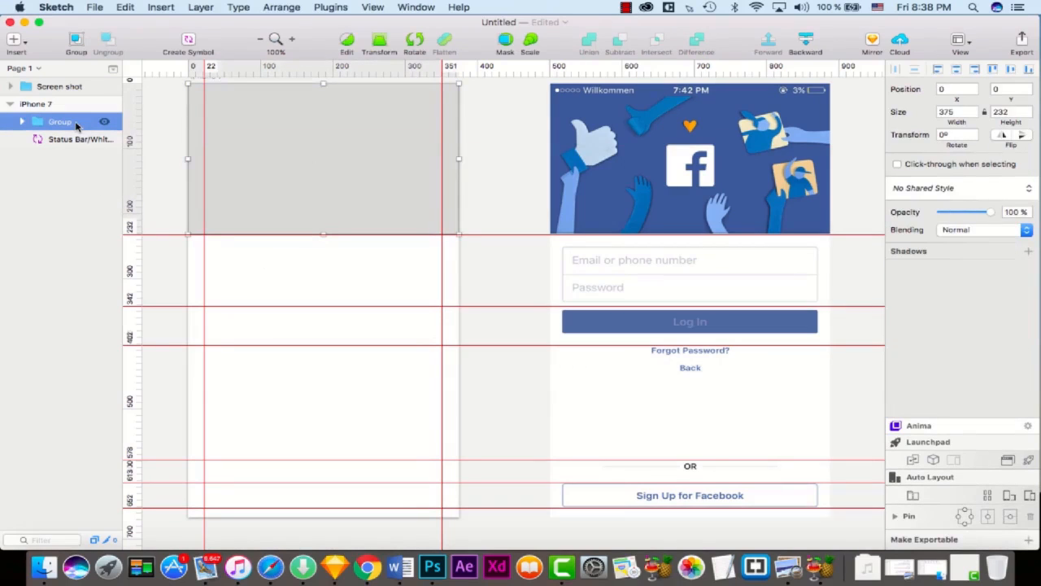
pyautogui.doubleClick(65, 124)
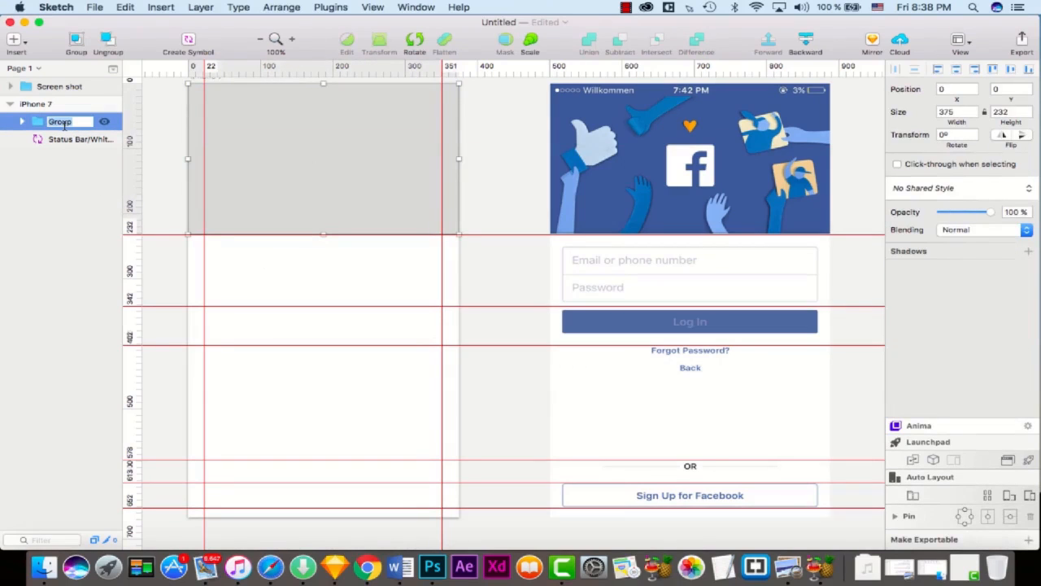
pyautogui.press('BackSpace')
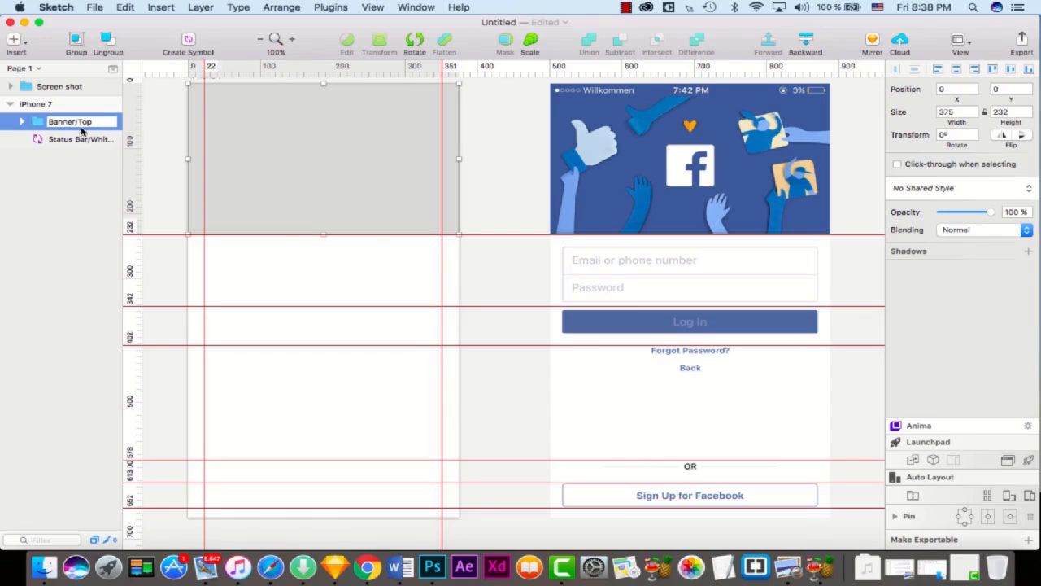
pyautogui.click(385, 176)
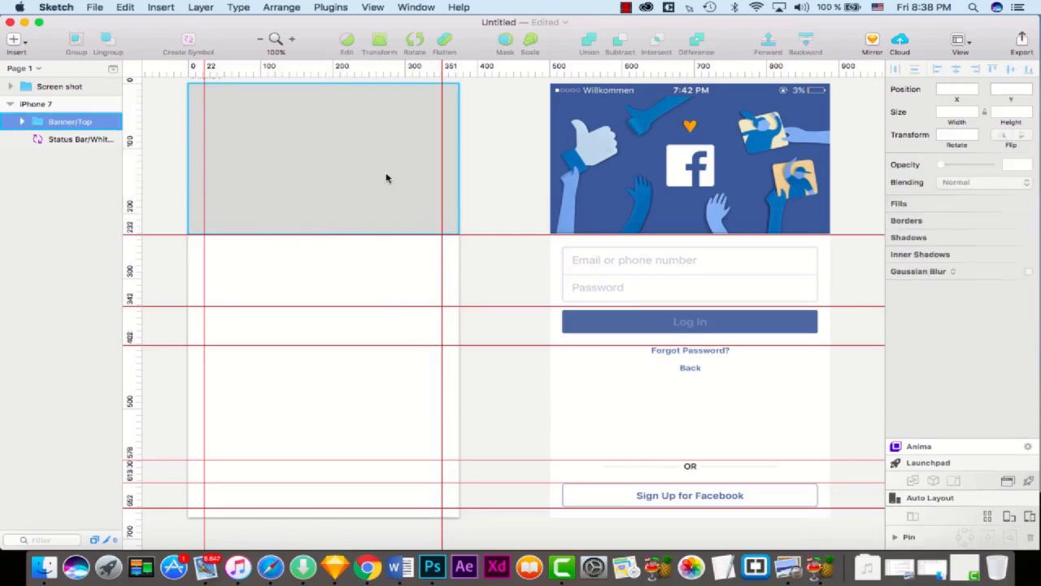
# Step: Turn off the border of the Banner/Image rectangle inside the group and nudge it up to Y -1
pyautogui.click(24, 124)
pyautogui.click(62, 139)
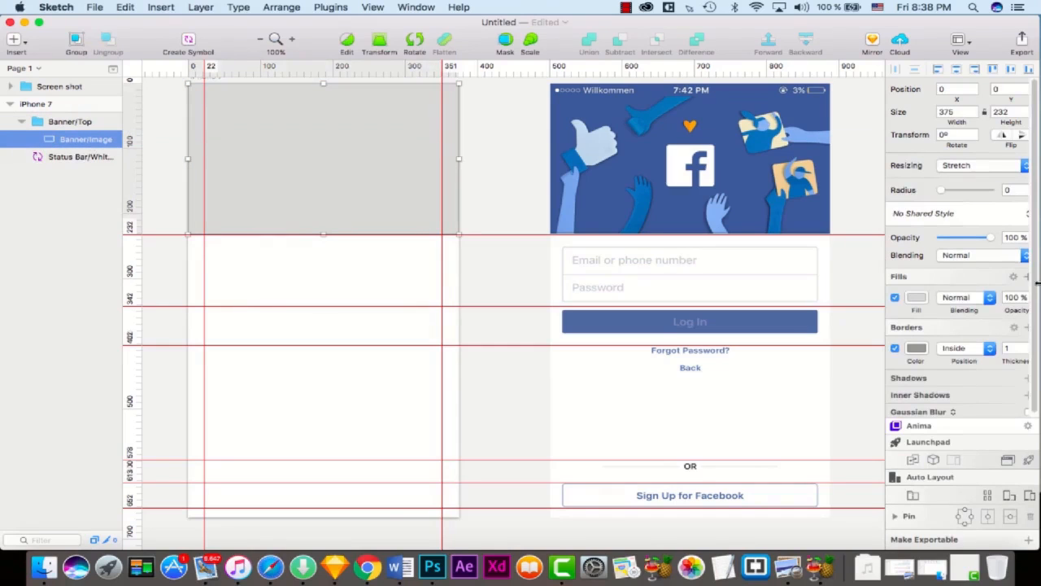
pyautogui.click(895, 348)
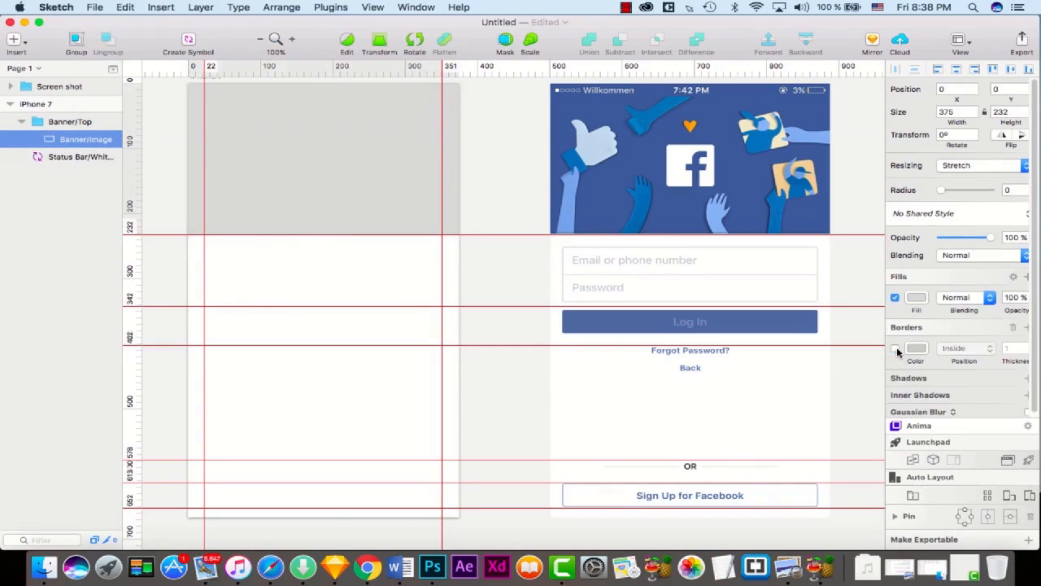
pyautogui.press('Up')
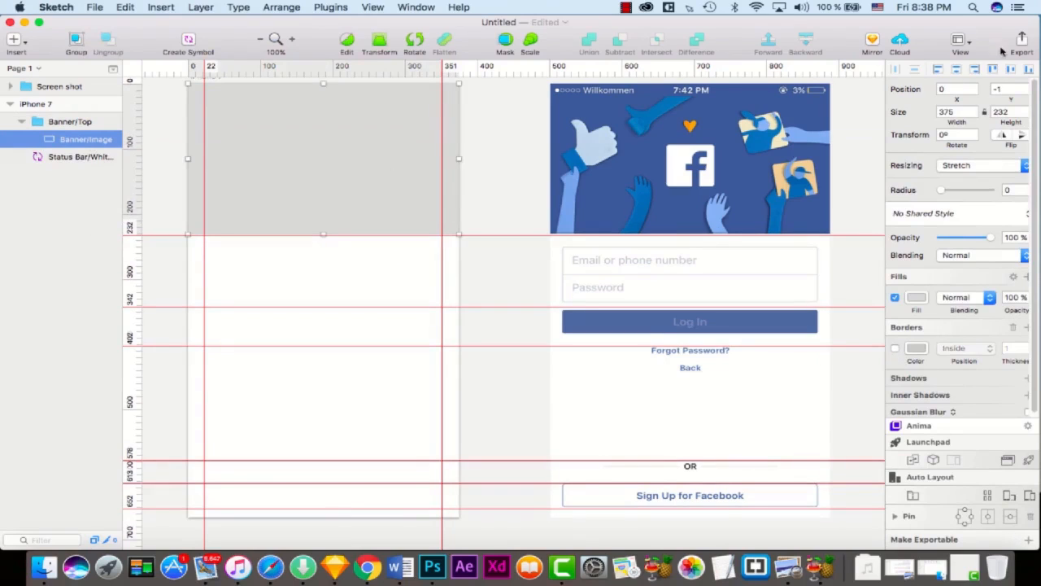
# Step: Hide the rulers and fill Banner/Image with the blue 3B5999 sampled from the screenshot's banner background
pyautogui.click(959, 40)
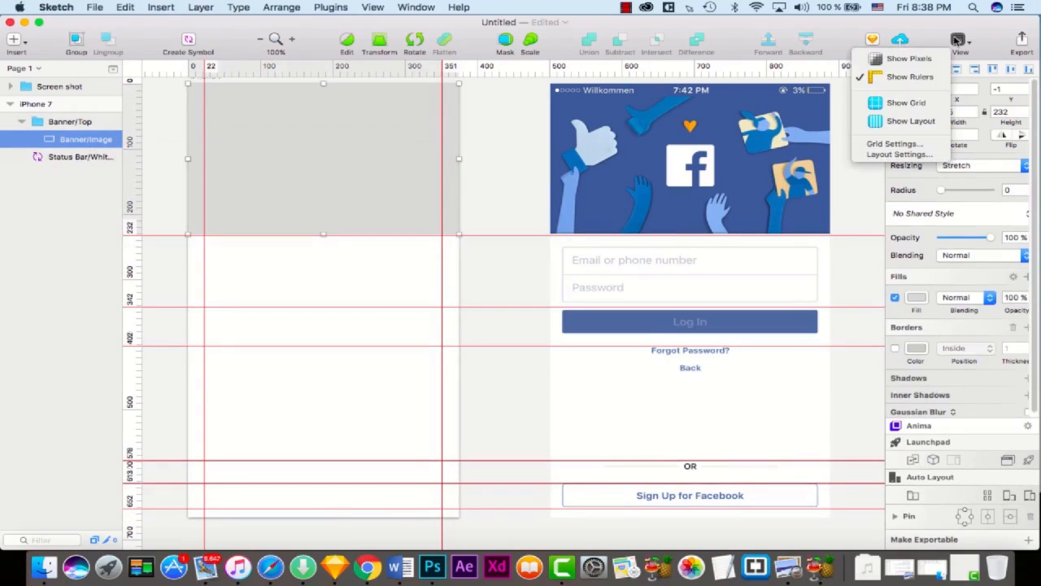
pyautogui.click(897, 78)
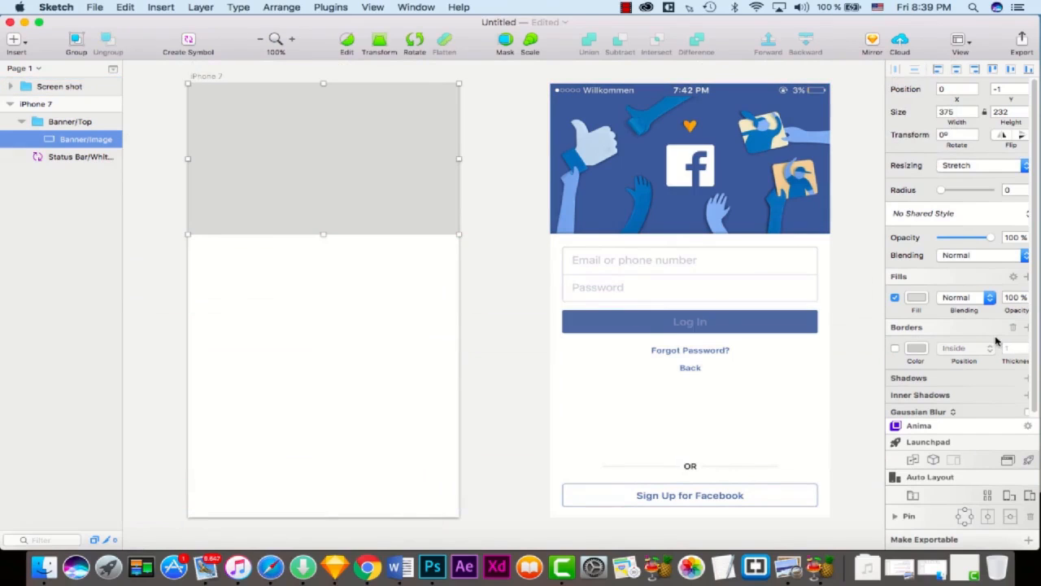
pyautogui.click(916, 299)
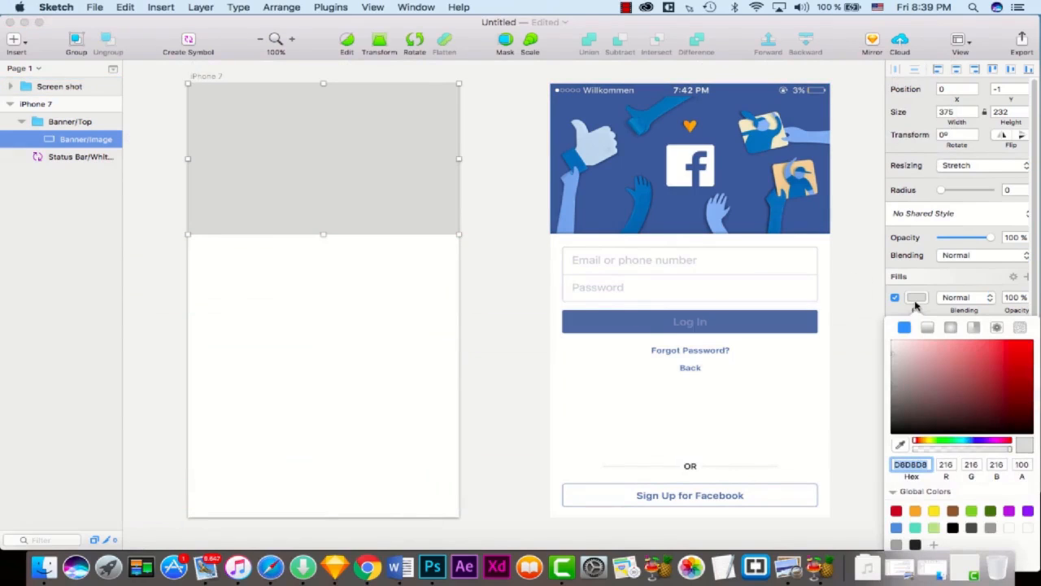
pyautogui.click(901, 446)
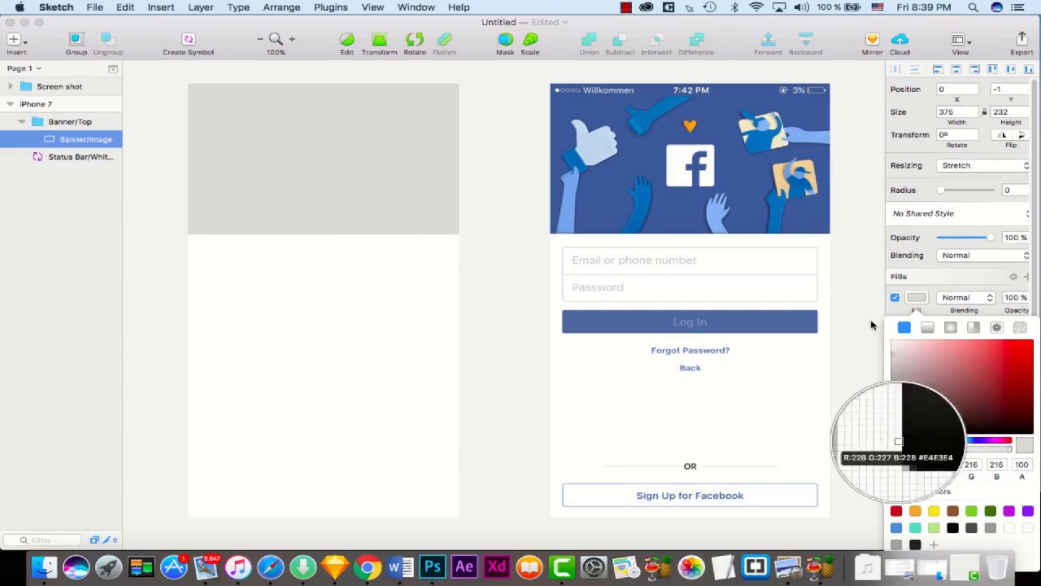
pyautogui.click(751, 170)
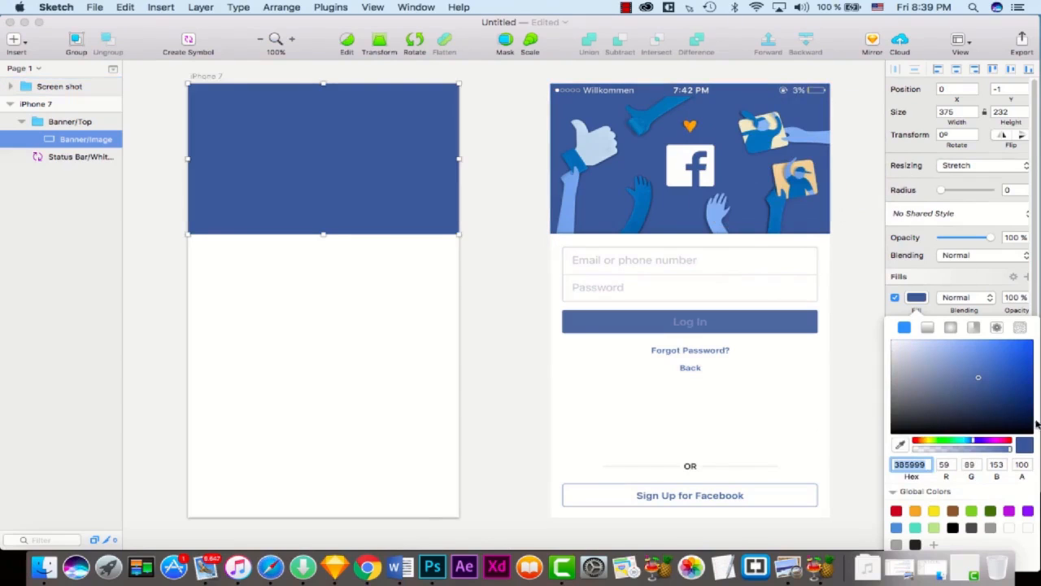
# Step: Save the banner's blue fill as a new global color and close the color picker
pyautogui.click(1025, 446)
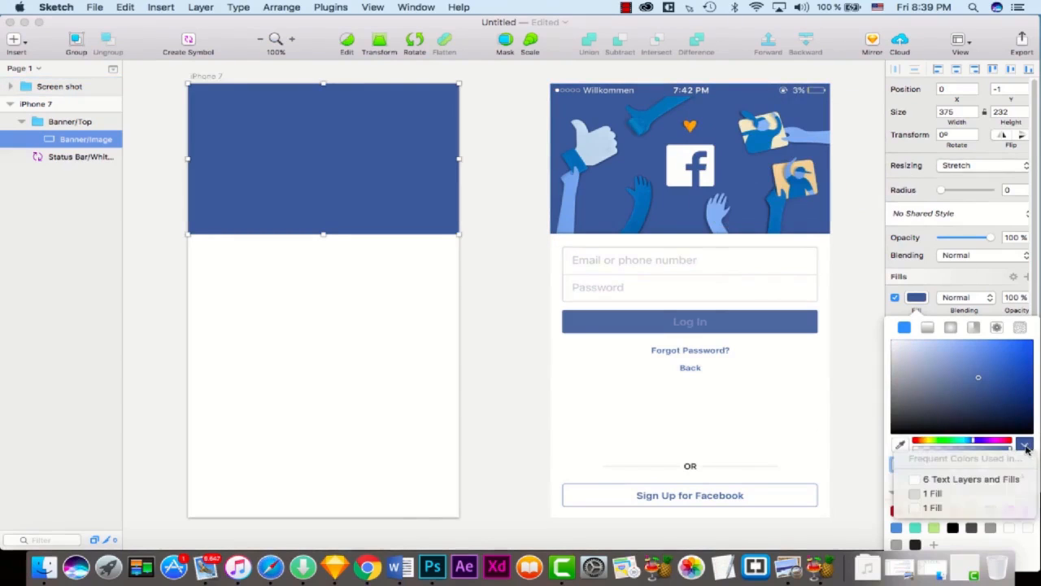
pyautogui.click(1024, 447)
pyautogui.click(936, 541)
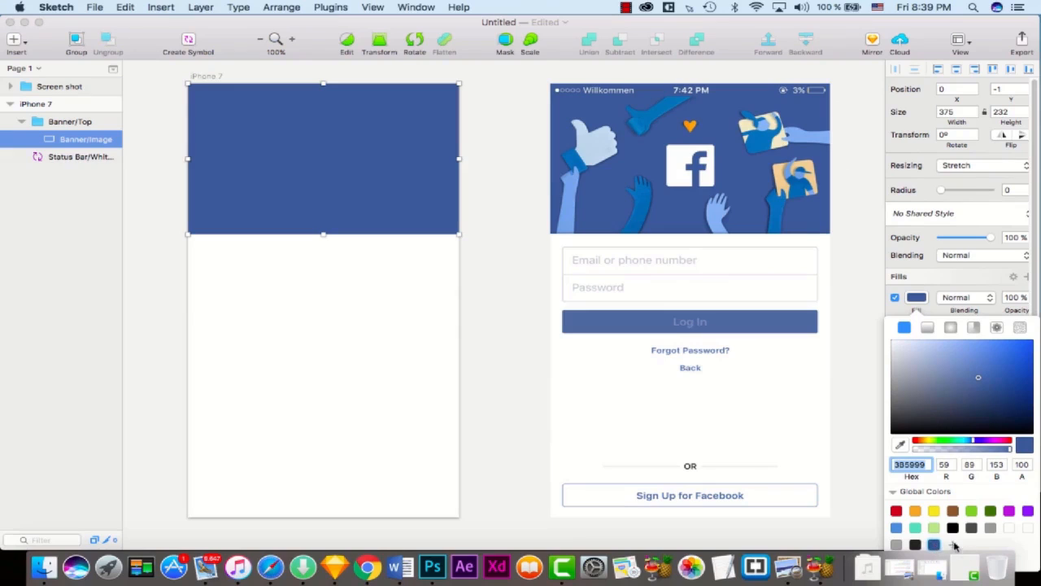
pyautogui.click(918, 266)
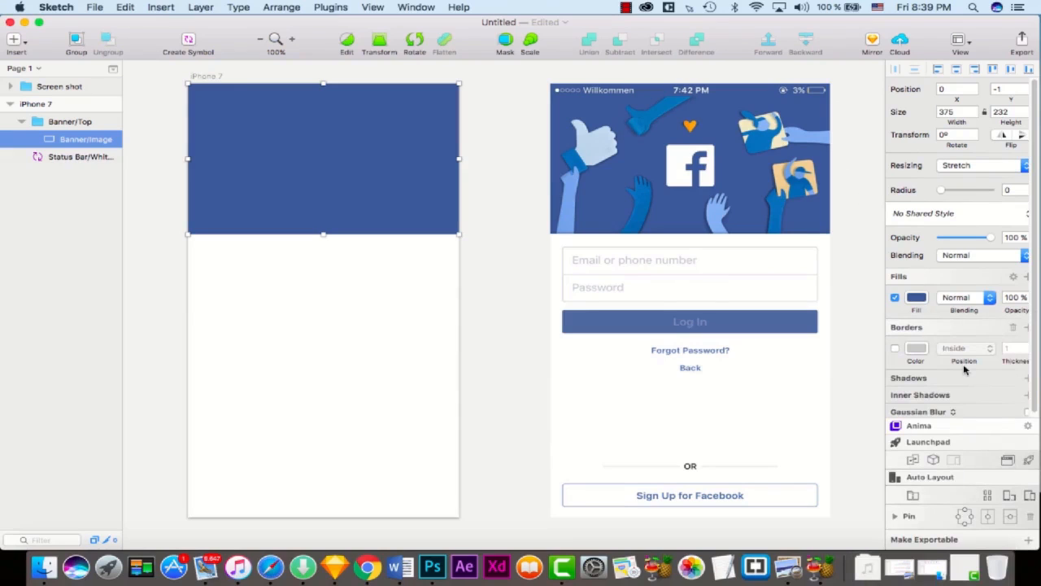
# Step: Add an inner shadow to Banner/Image with X 0, Y 1, blur 1 and spread 0
pyautogui.scroll(-1, 1026, 357)
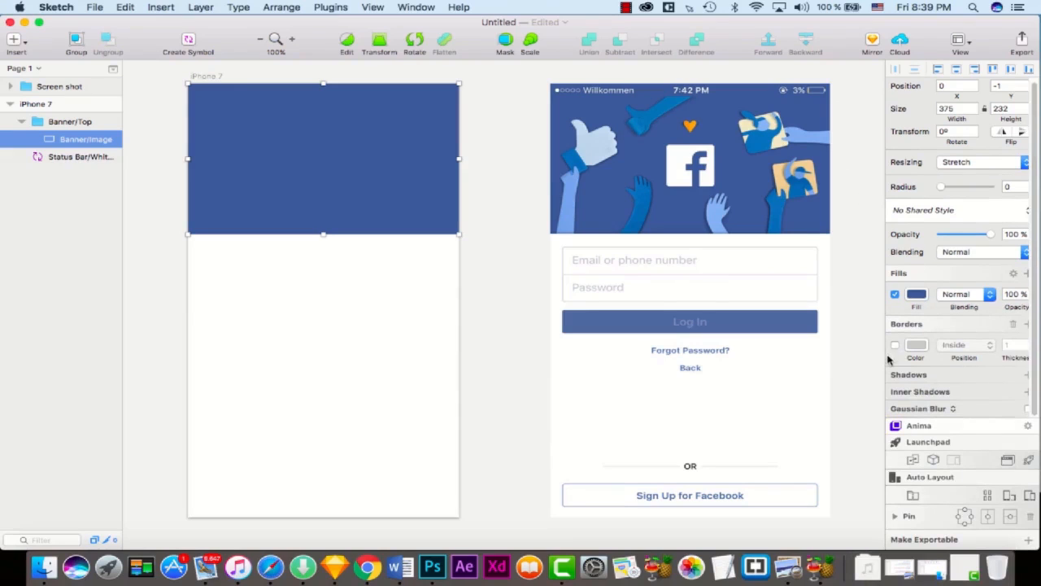
pyautogui.click(1027, 393)
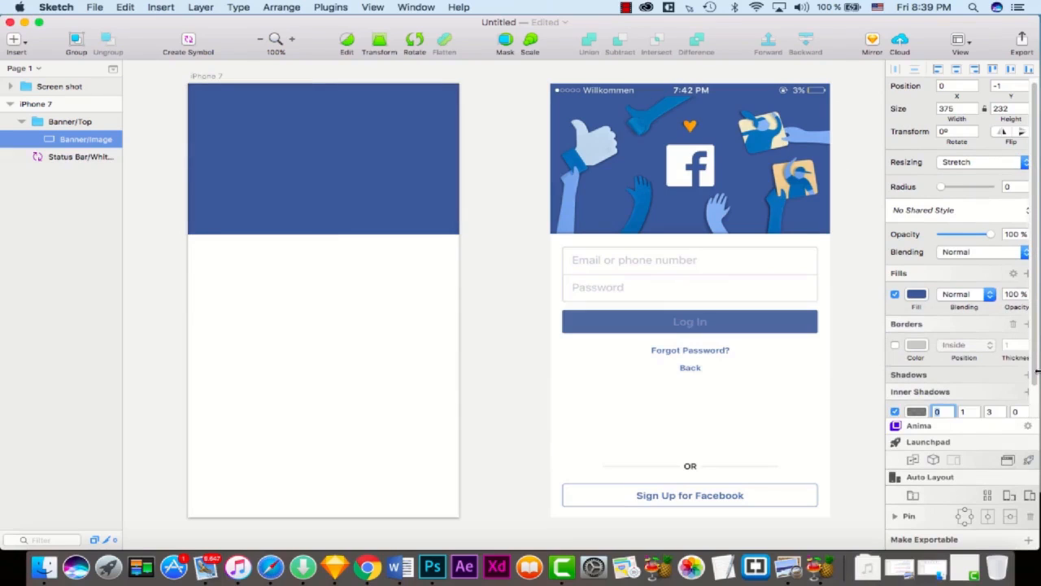
pyautogui.scroll(-2, 1036, 370)
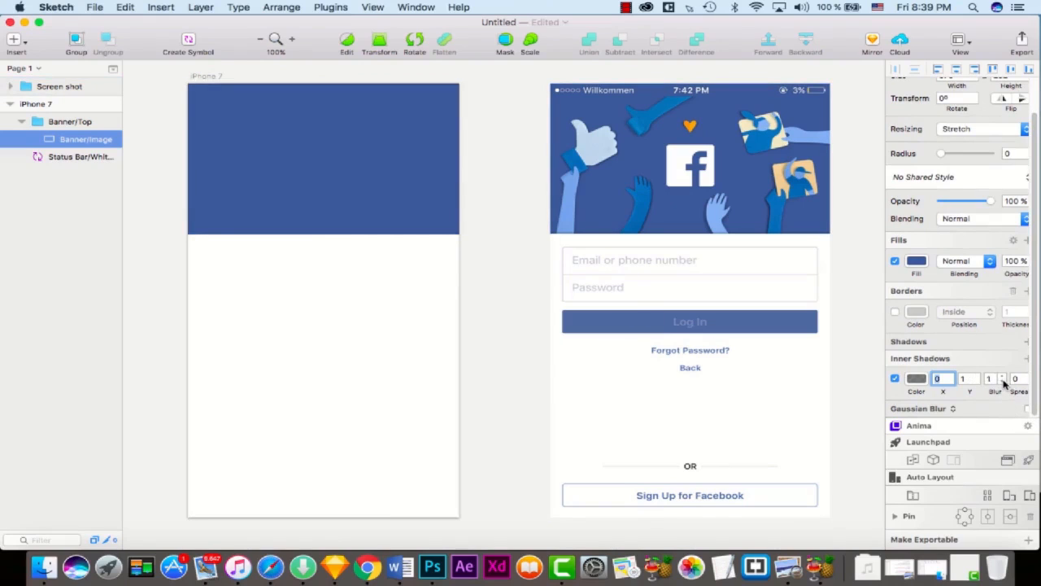
pyautogui.click(389, 368)
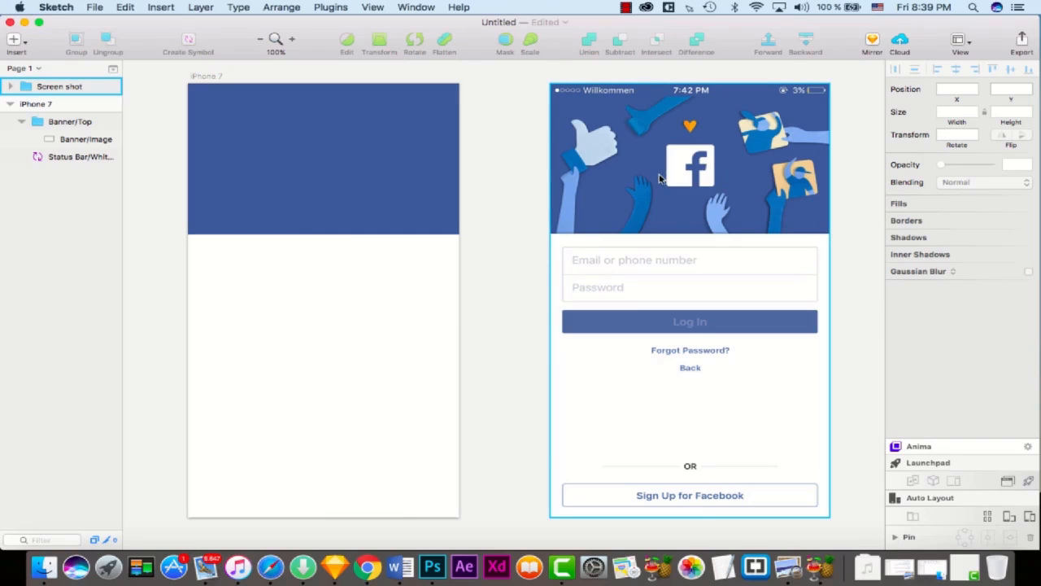
# Step: Move the Banner/Top group beneath the status bar in the layer order
pyautogui.moveTo(62, 124); pyautogui.dragTo(46, 178)
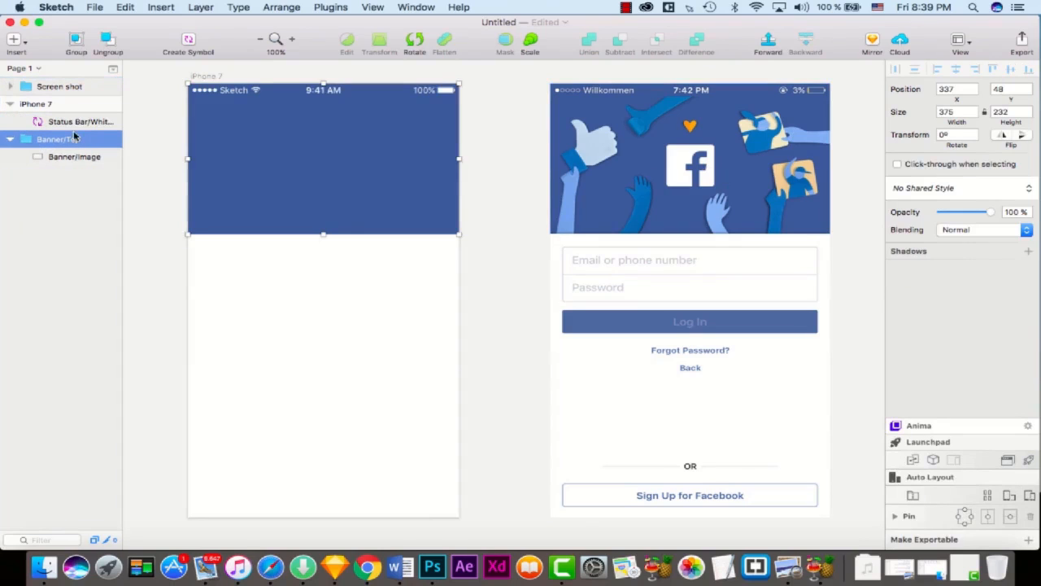
pyautogui.click(372, 314)
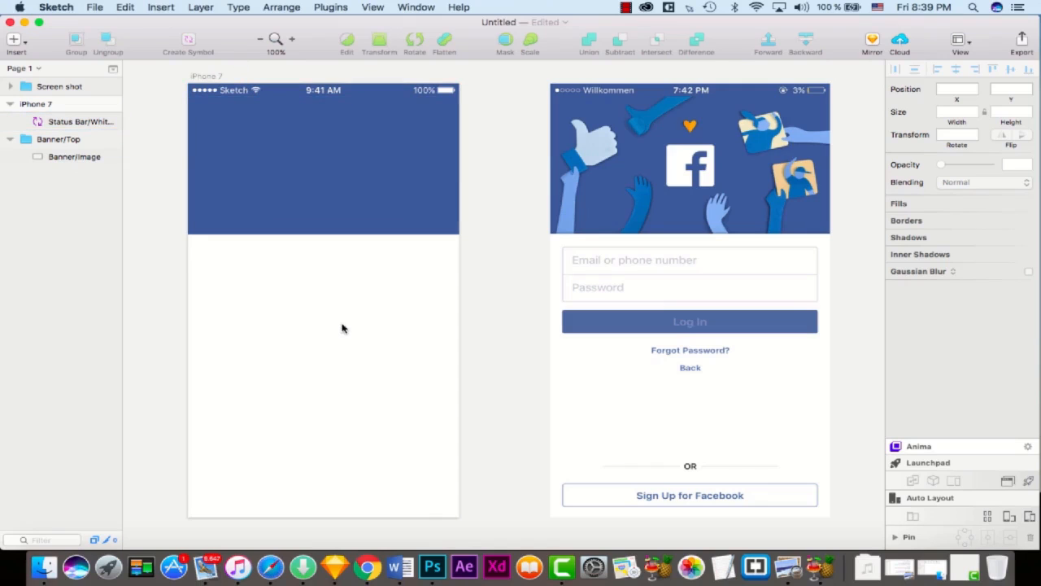
# Step: Show the rulers and add horizontal canvas guides at 292, 394, 443, 653 and 706 to match the screenshot's form and button sections
pyautogui.click(960, 41)
pyautogui.click(887, 77)
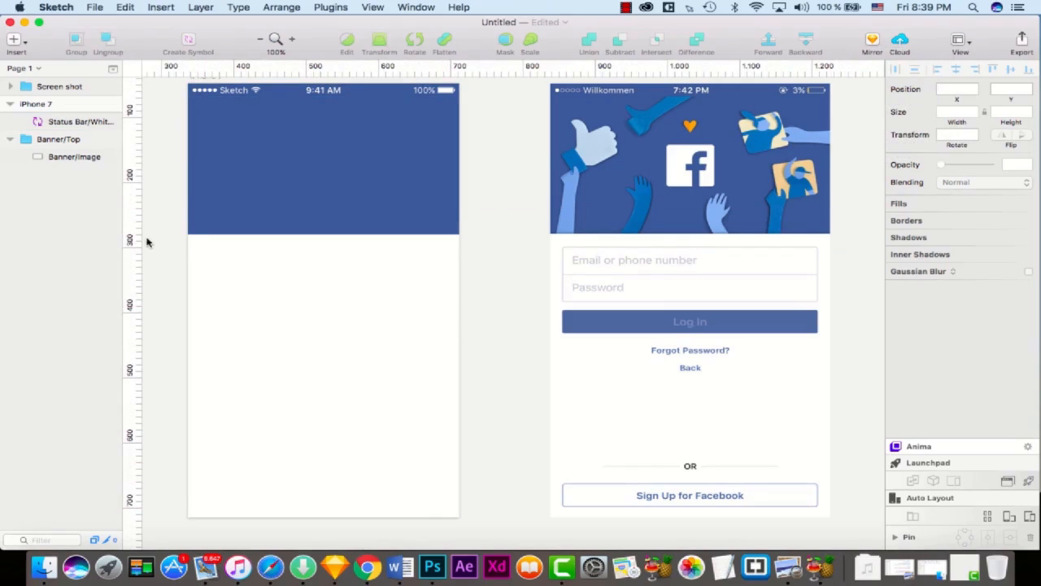
pyautogui.click(966, 43)
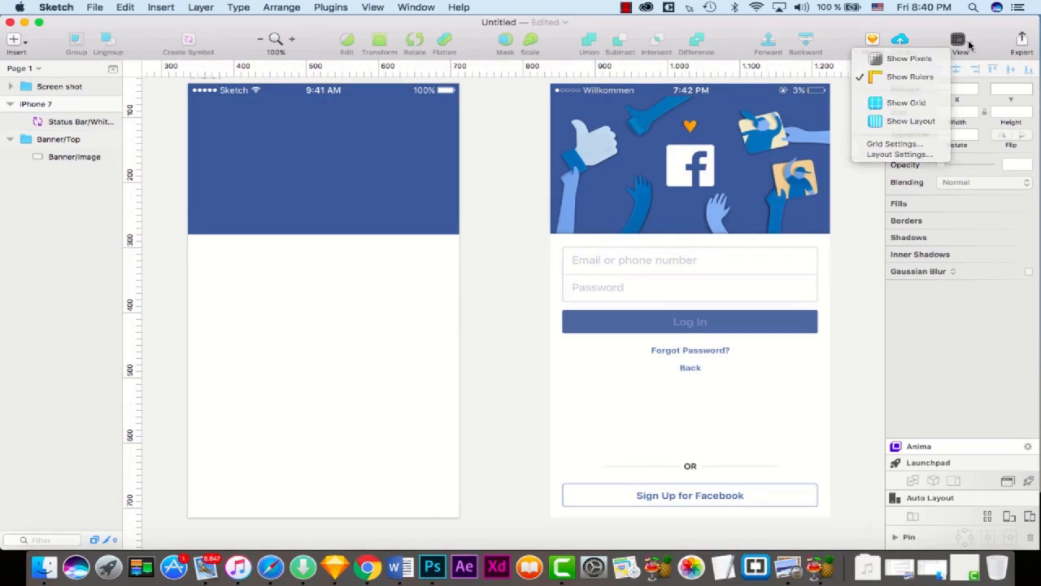
pyautogui.click(967, 42)
pyautogui.click(130, 242)
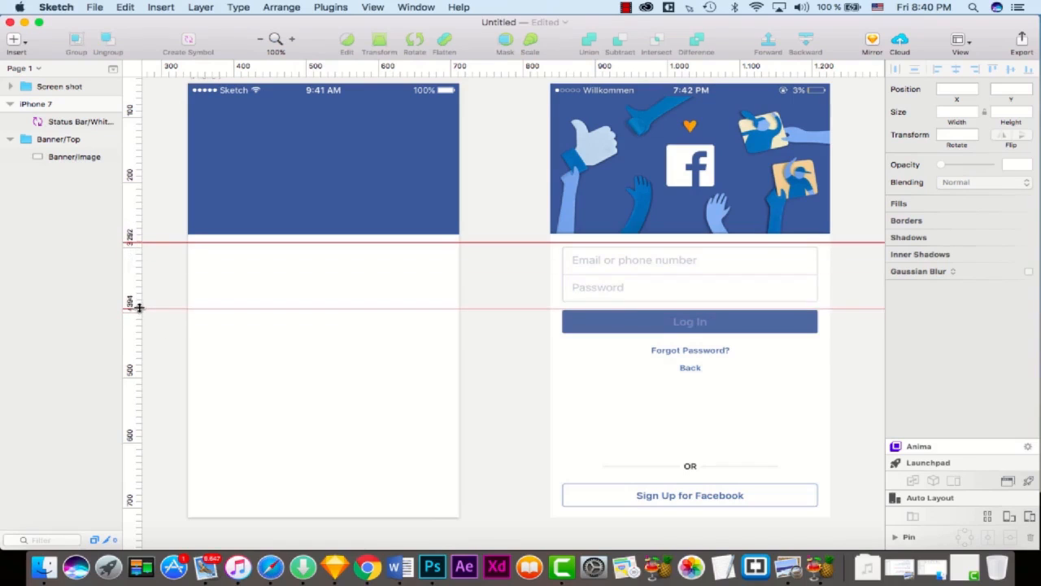
pyautogui.click(136, 309)
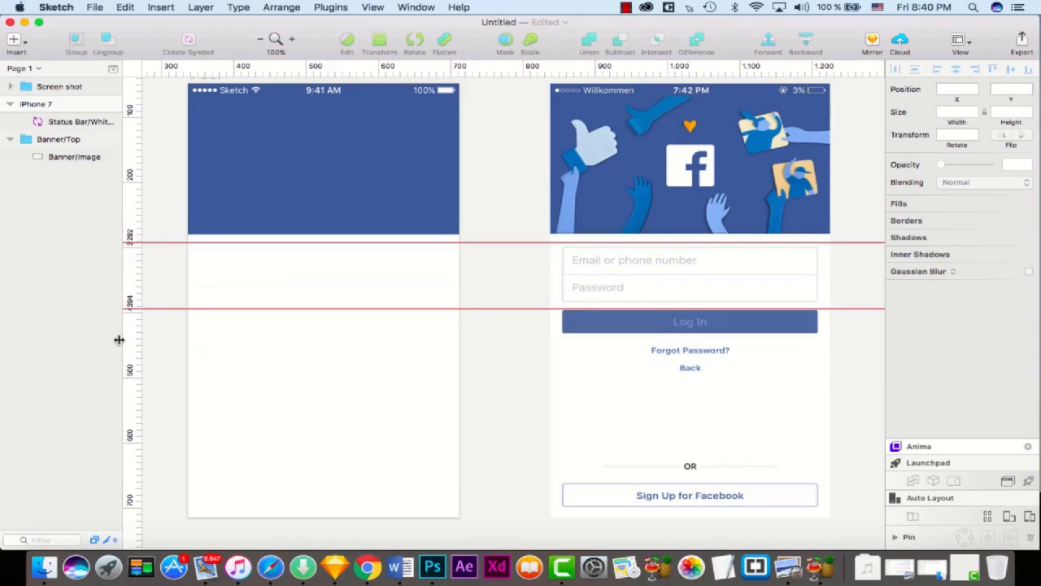
pyautogui.click(128, 340)
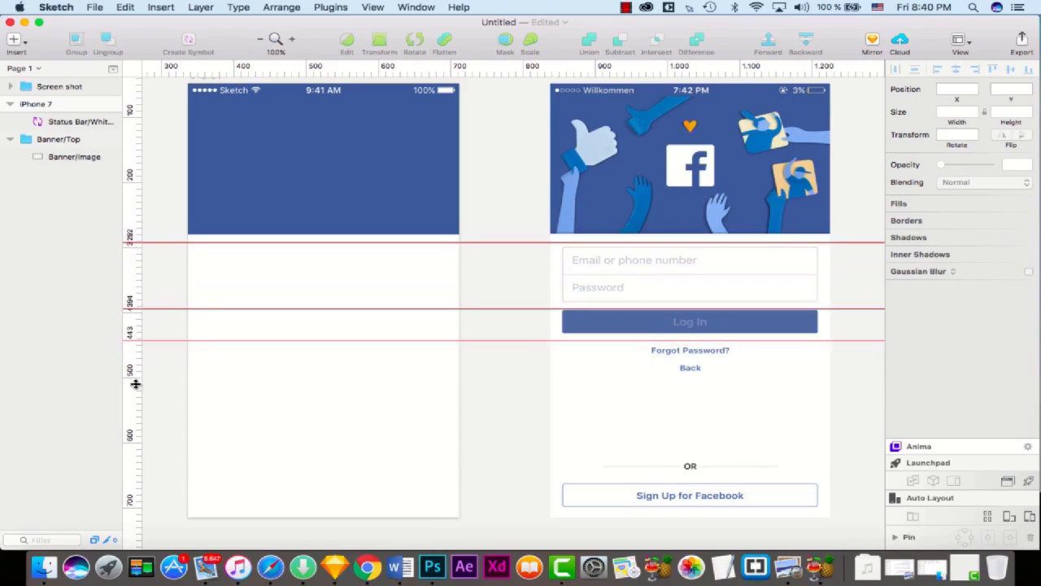
pyautogui.click(129, 478)
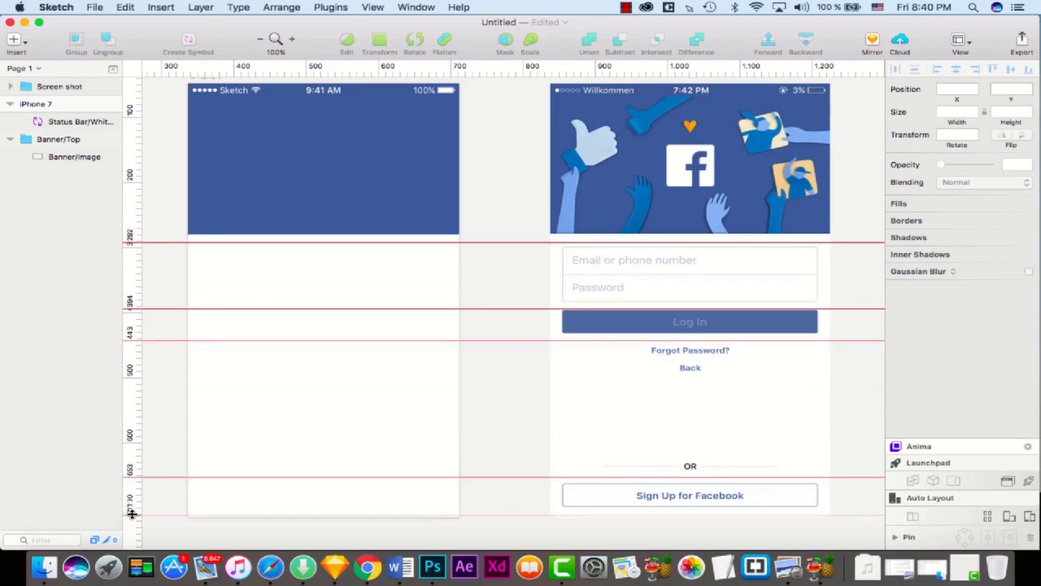
pyautogui.click(129, 511)
# Step: Collapse the Banner/Top group in the layer list
pyautogui.click(434, 188)
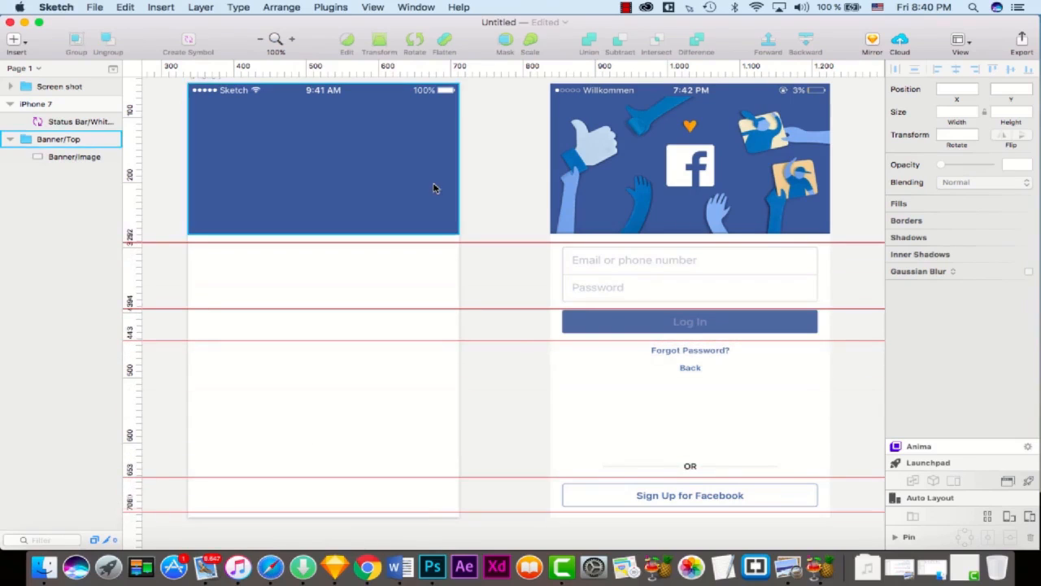
pyautogui.click(148, 122)
pyautogui.click(657, 289)
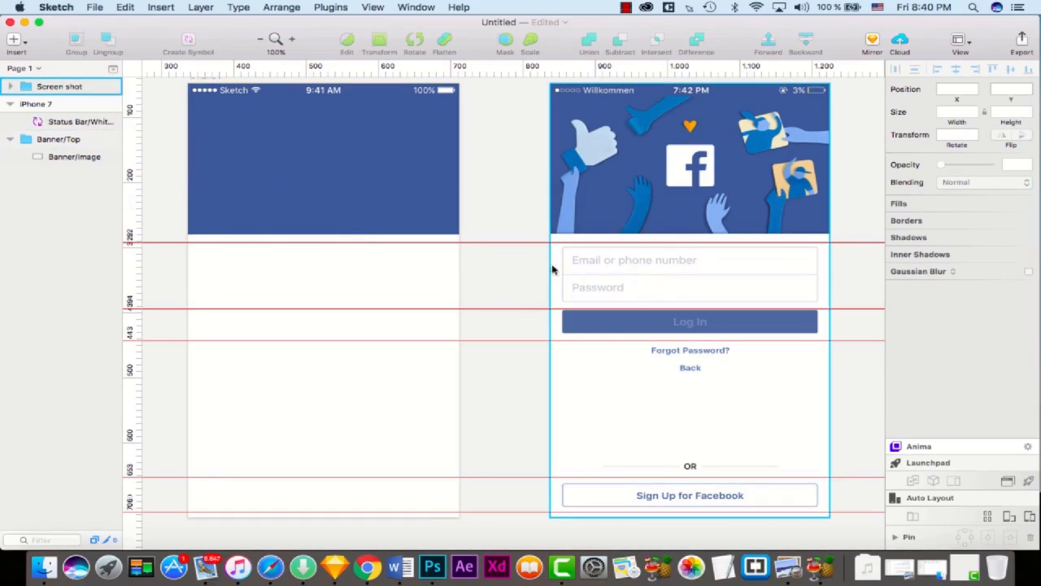
pyautogui.click(10, 139)
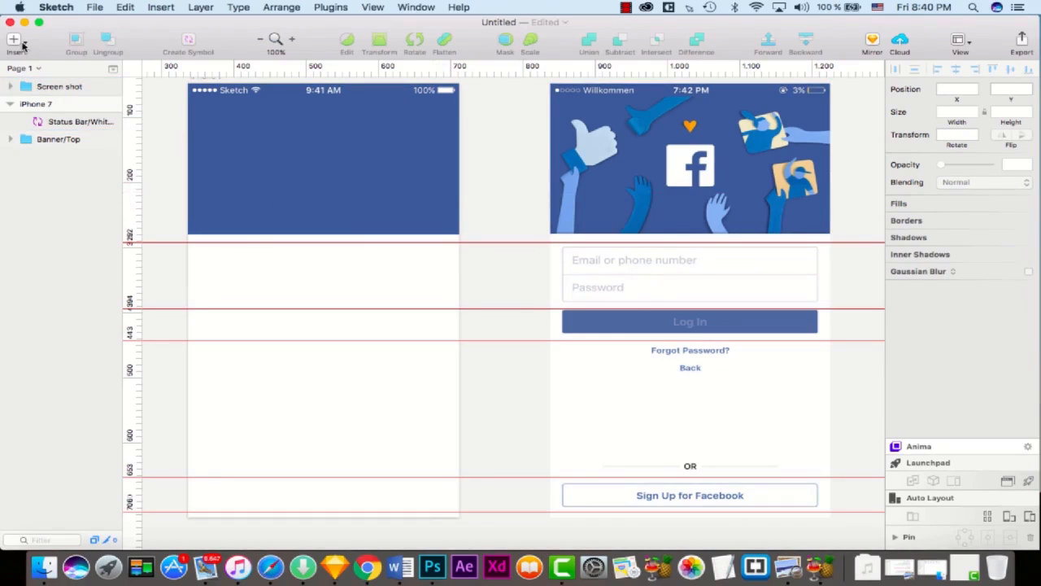
# Step: Draw a rounded rectangle over the screenshot's email and password fields, fitting it to 352 by 84 at X 856, Y 298
pyautogui.click(23, 46)
pyautogui.moveTo(118, 99)
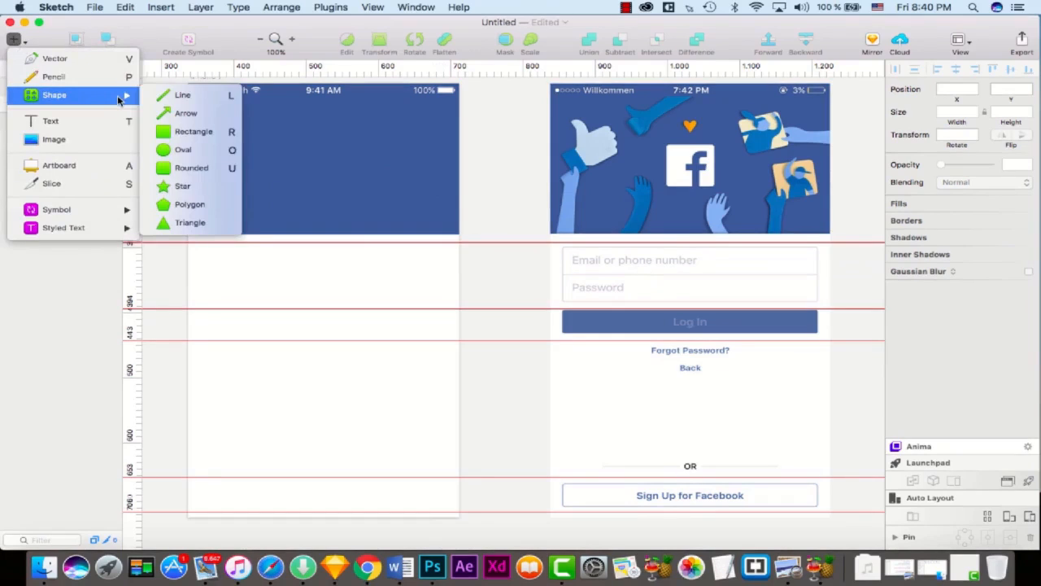
pyautogui.click(213, 171)
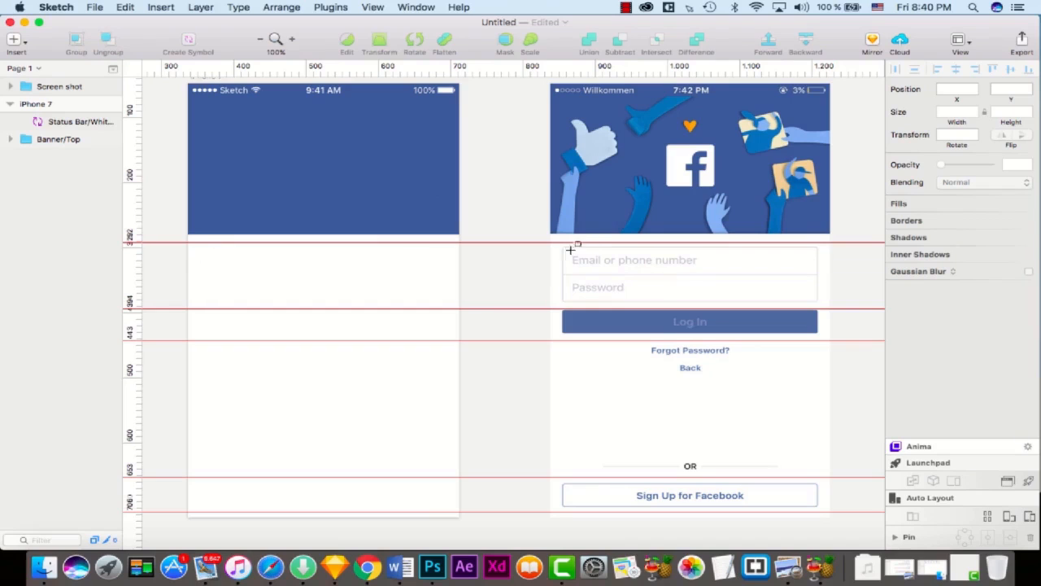
pyautogui.moveTo(562, 245); pyautogui.dragTo(814, 298)
pyautogui.moveTo(688, 274)
pyautogui.mouseDown()
pyautogui.moveTo(700, 275)
pyautogui.moveTo(682, 280)
pyautogui.mouseUp()
pyautogui.press('Up')
pyautogui.press('Up')
pyautogui.press('Up')
pyautogui.press('Up')
pyautogui.press('Up')
pyautogui.press('Up')
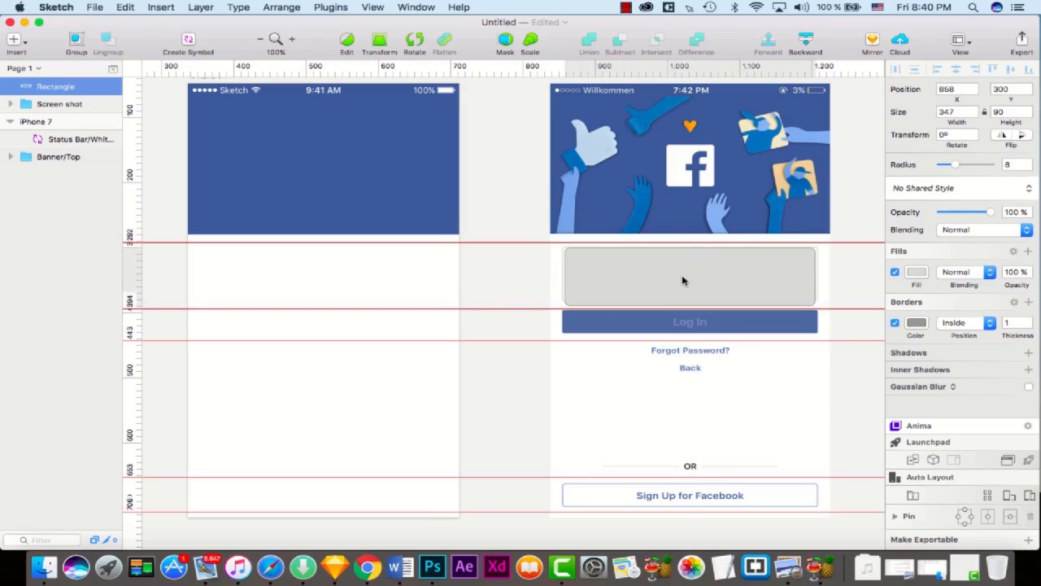
pyautogui.press('Left')
pyautogui.press('Left')
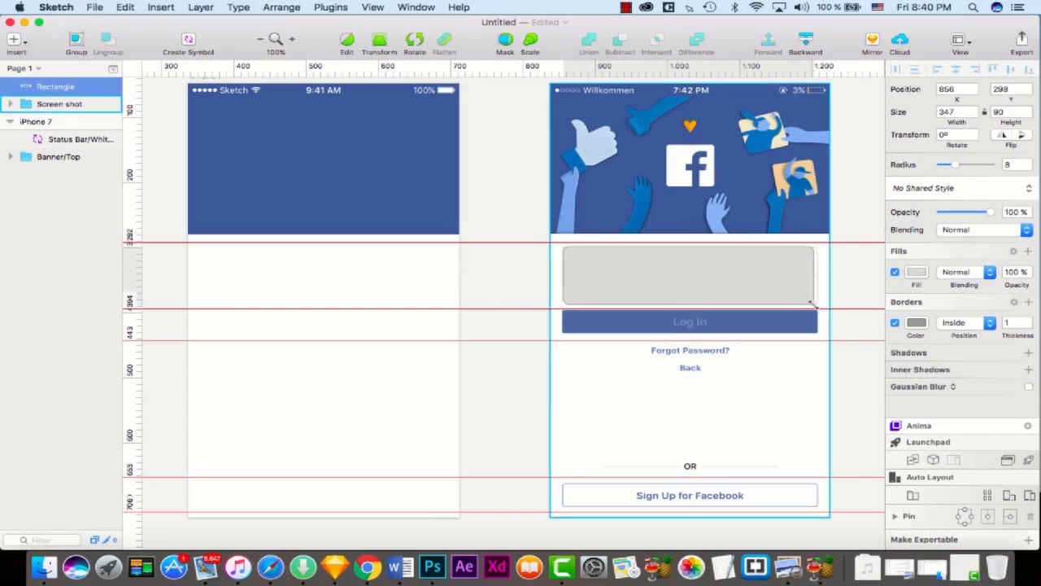
pyautogui.moveTo(815, 302); pyautogui.dragTo(817, 303)
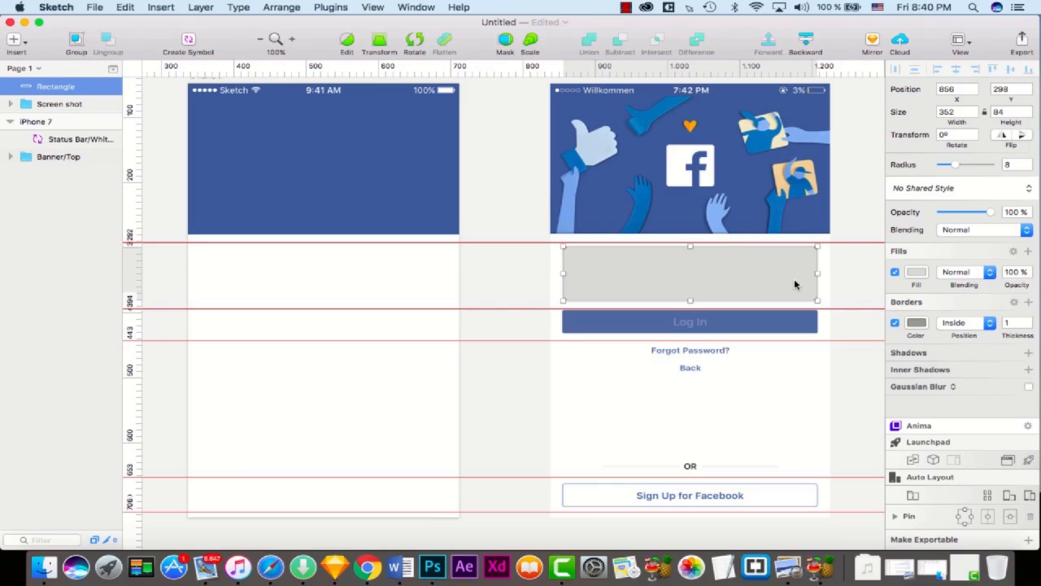
# Step: Move the rounded rectangle onto the iPhone 7 artboard below the banner, at X 11, Y 250
pyautogui.hotkey('shift', 'Left')
pyautogui.hotkey('shift', 'Left')
pyautogui.hotkey('shift', 'Left')
pyautogui.hotkey('shift', 'Left')
pyautogui.hotkey('shift', 'Left')
pyautogui.hotkey('shift', 'Left')
pyautogui.hotkey('shift', 'Left')
pyautogui.hotkey('shift', 'Left')
pyautogui.hotkey('shift', 'Left')
pyautogui.hotkey('shift', 'Left')
pyautogui.hotkey('shift', 'Left')
pyautogui.hotkey('shift', 'Left')
pyautogui.hotkey('shift', 'Left')
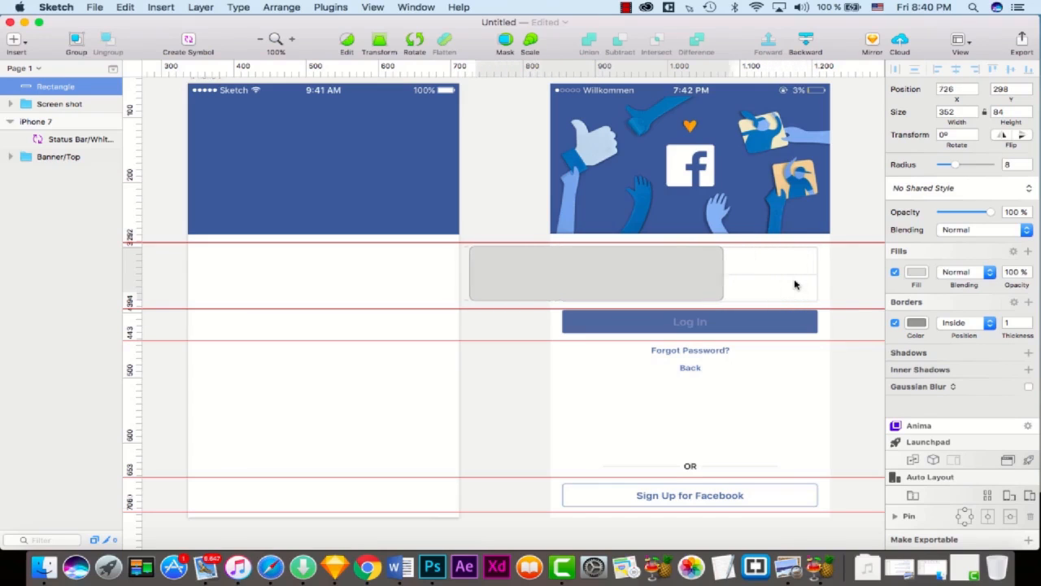
pyautogui.hotkey('shift', 'Left')
pyautogui.hotkey('shift', 'Left')
pyautogui.hotkey('shift', 'Left')
pyautogui.hotkey('shift', 'Left')
pyautogui.hotkey('shift', 'Left')
pyautogui.hotkey('shift', 'Left')
pyautogui.hotkey('shift', 'Left')
pyautogui.hotkey('shift', 'Left')
pyautogui.hotkey('shift', 'Left')
pyautogui.hotkey('shift', 'Left')
pyautogui.hotkey('shift', 'Left')
pyautogui.hotkey('shift', 'Left')
pyautogui.hotkey('shift', 'Left')
pyautogui.hotkey('shift', 'Left')
pyautogui.hotkey('shift', 'Left')
pyautogui.hotkey('shift', 'Left')
pyautogui.hotkey('shift', 'Left')
pyautogui.hotkey('shift', 'Left')
pyautogui.hotkey('shift', 'Left')
pyautogui.hotkey('shift', 'Left')
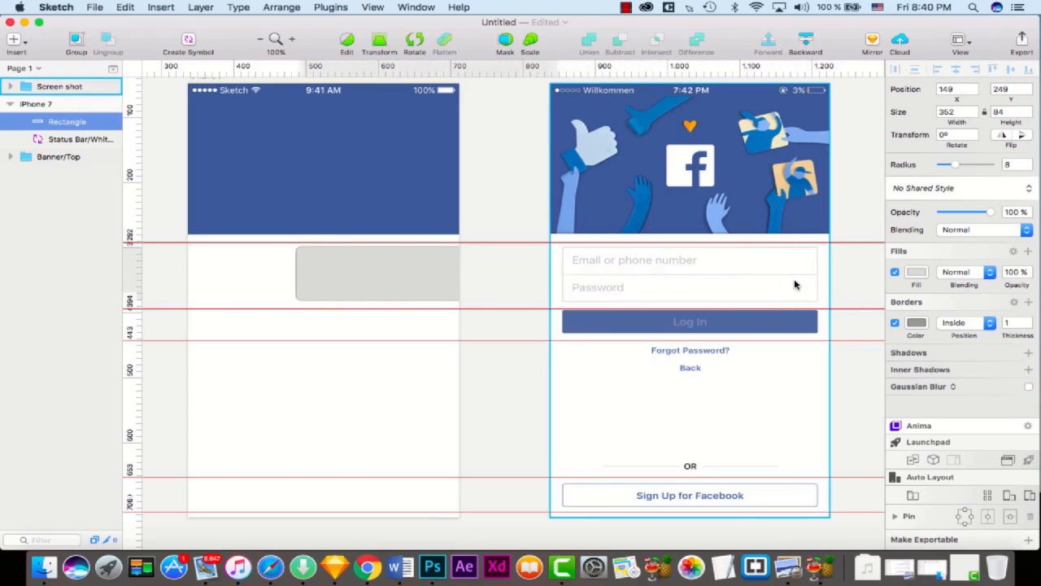
pyautogui.hotkey('shift', 'Left')
pyautogui.hotkey('shift', 'Left')
pyautogui.hotkey('shift', 'Left')
pyautogui.hotkey('shift', 'Left')
pyautogui.hotkey('shift', 'Left')
pyautogui.hotkey('shift', 'Left')
pyautogui.hotkey('shift', 'Left')
pyautogui.hotkey('shift', 'Left')
pyautogui.hotkey('shift', 'Left')
pyautogui.hotkey('shift', 'Left')
pyautogui.hotkey('shift', 'Left')
pyautogui.hotkey('shift', 'Left')
pyautogui.hotkey('shift', 'Left')
pyautogui.hotkey('shift', 'Left')
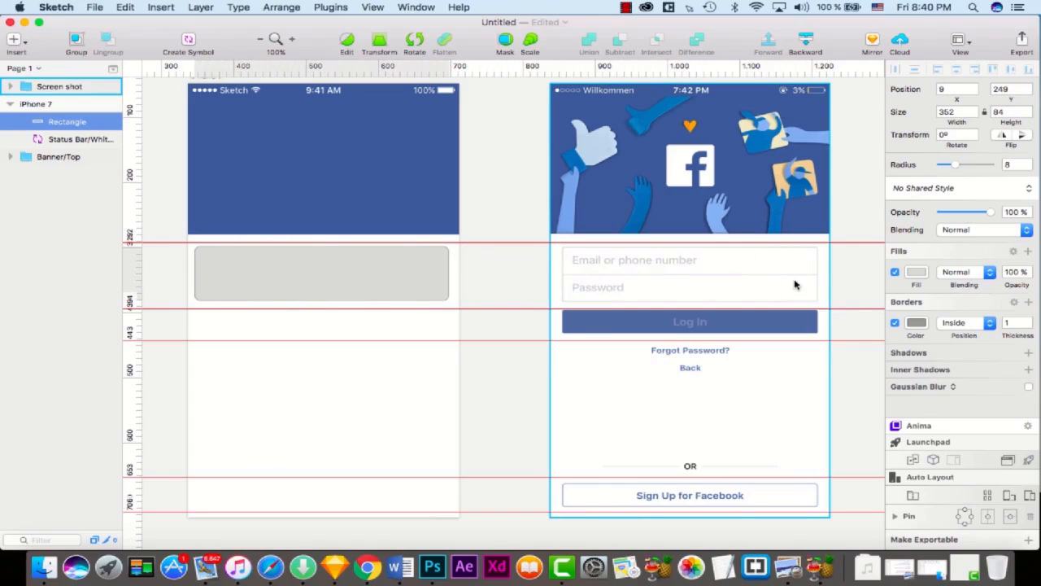
pyautogui.press('Right')
pyautogui.press('Right')
pyautogui.press('Right')
pyautogui.press('Left')
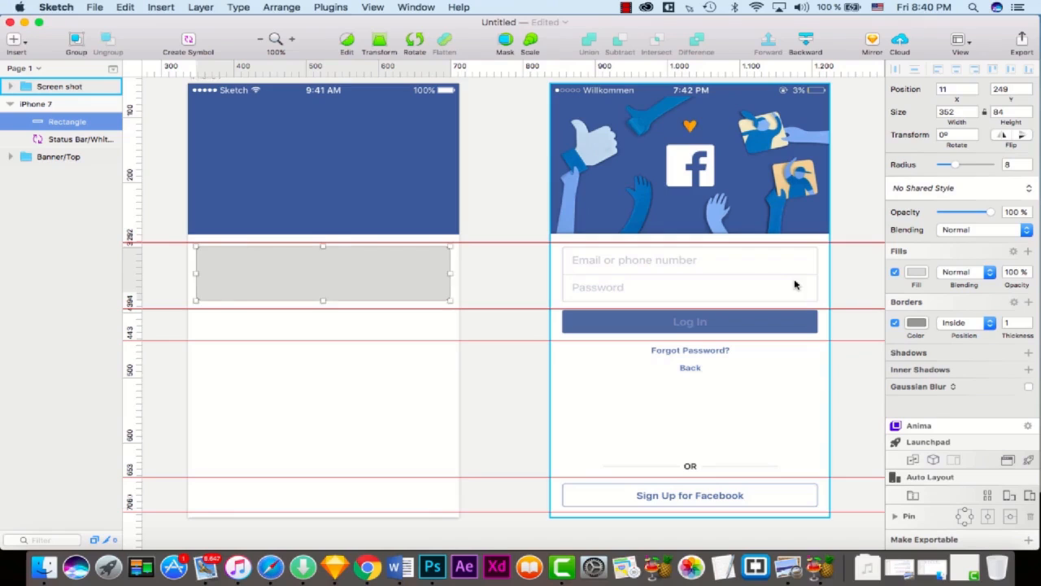
pyautogui.press('Down')
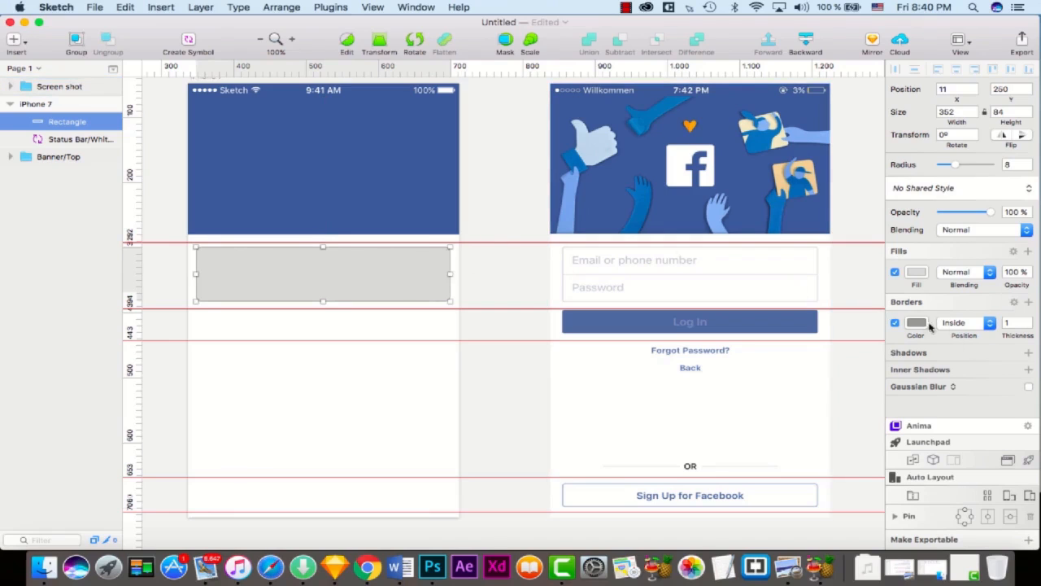
# Step: Turn off the rectangle's fill and set its border color to DADADA, sampled from the screenshot's form outline
pyautogui.click(916, 272)
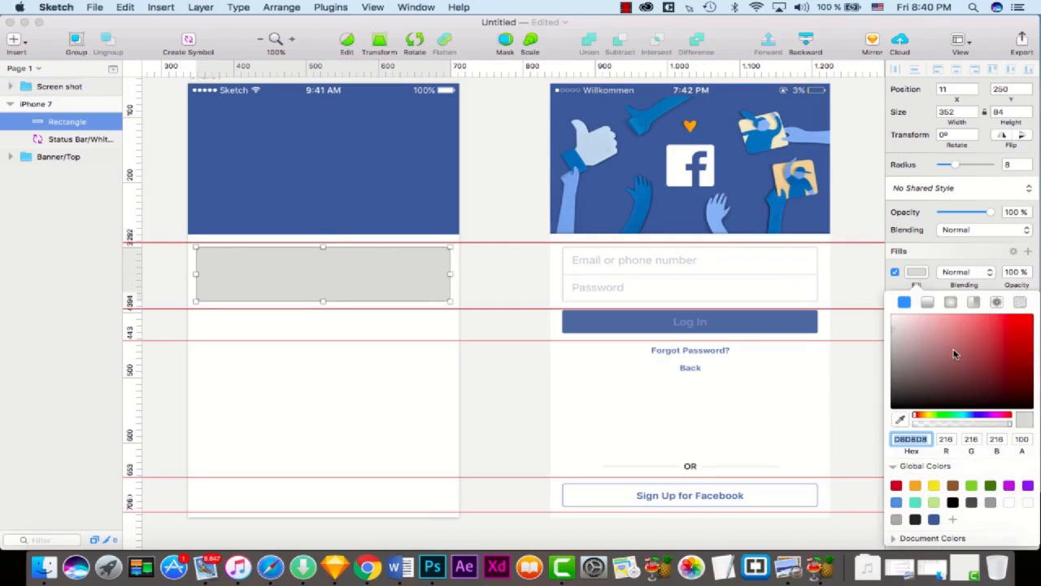
pyautogui.click(894, 272)
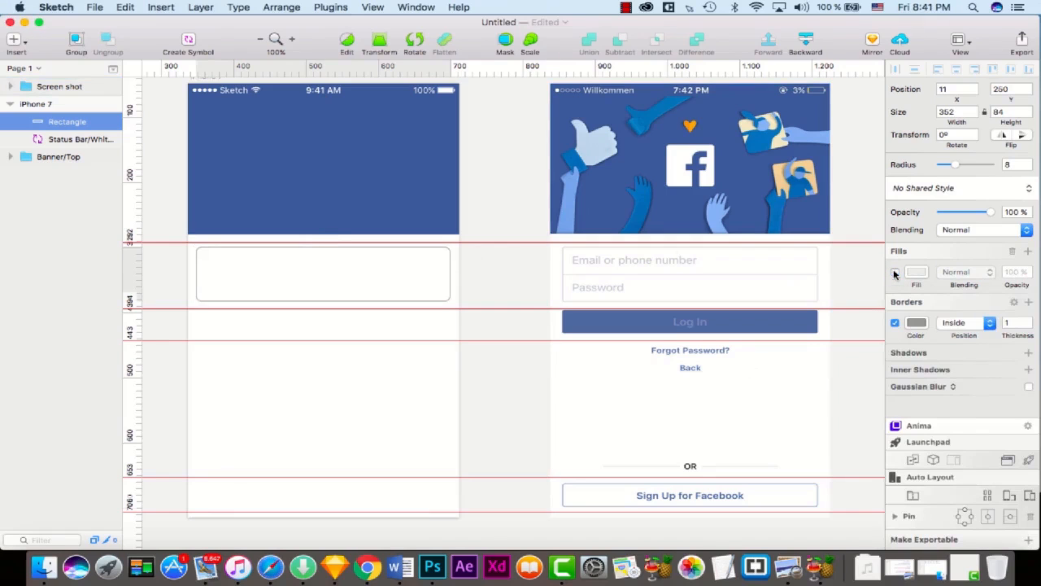
pyautogui.click(915, 326)
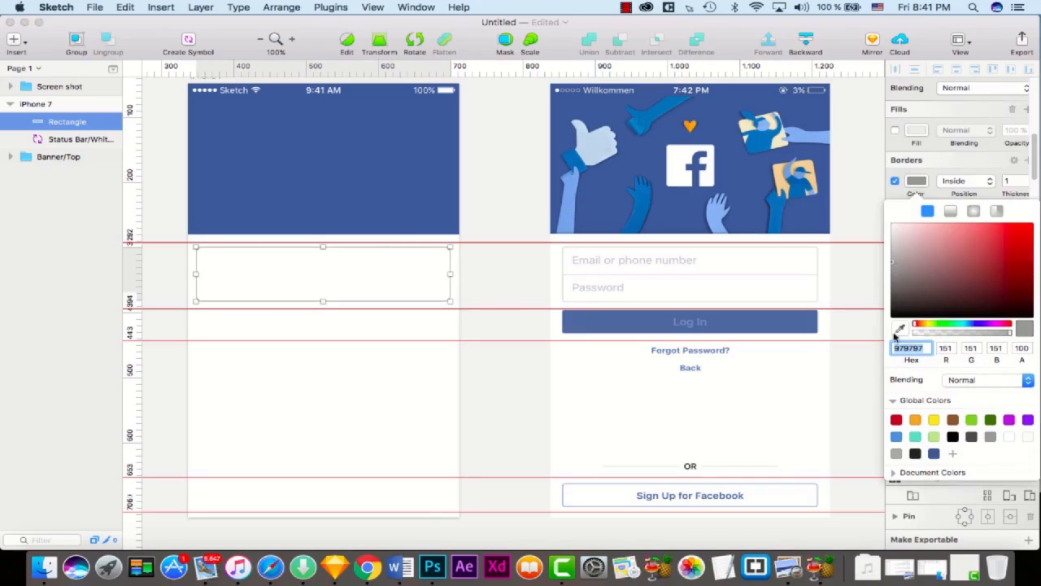
pyautogui.click(899, 328)
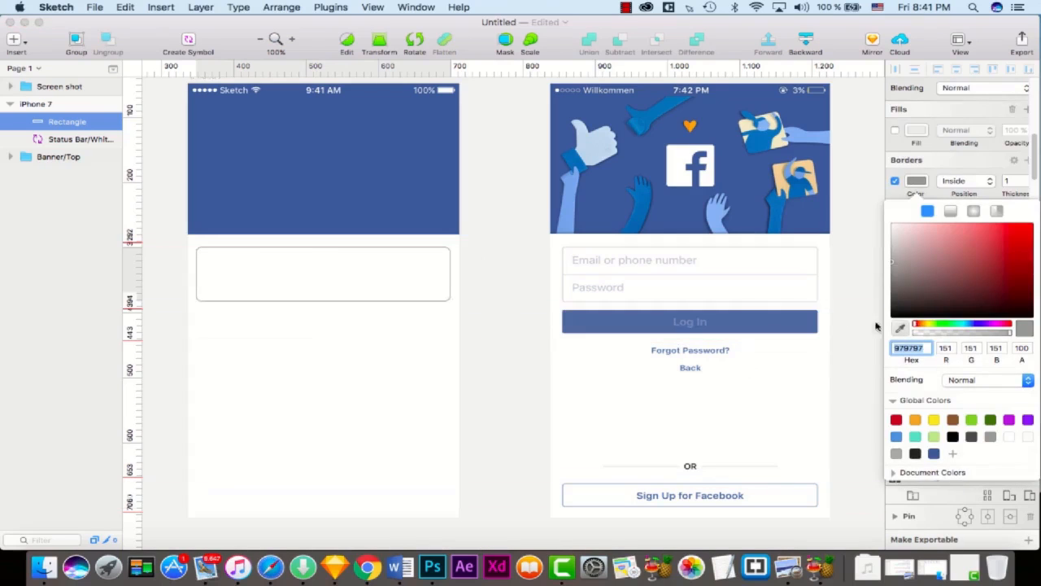
pyautogui.click(818, 302)
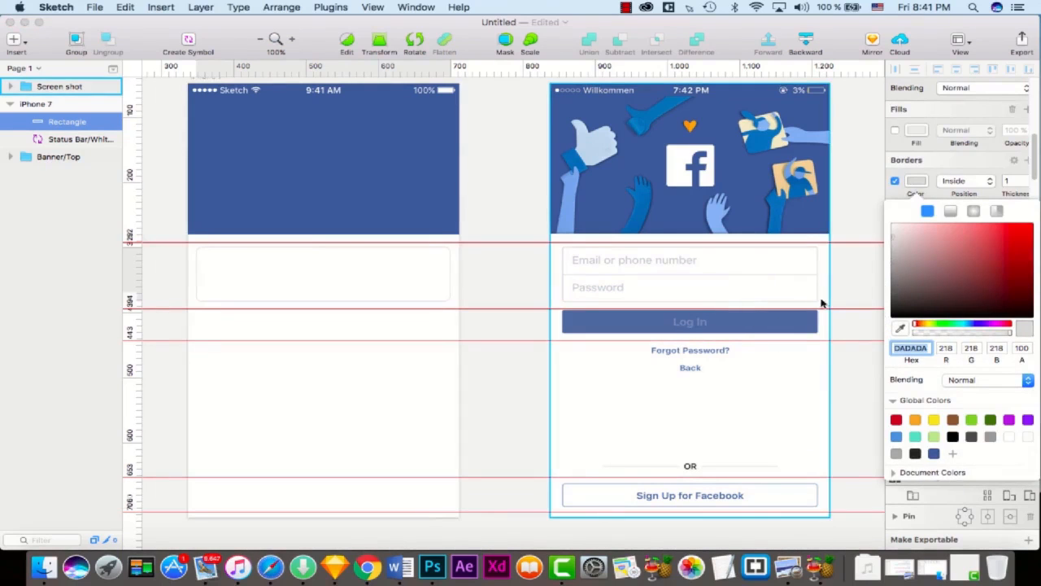
pyautogui.click(897, 195)
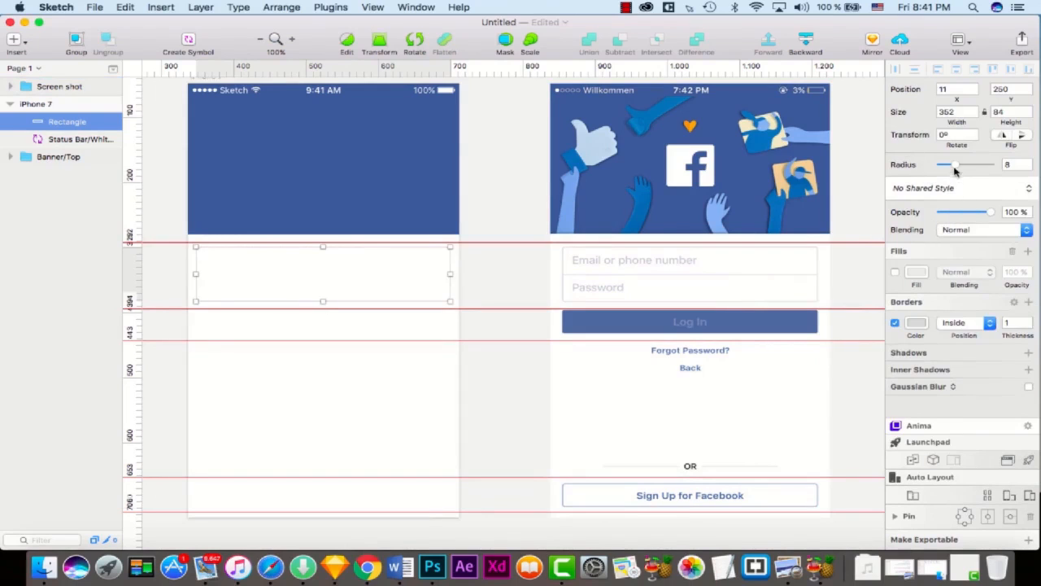
# Step: Reduce the rectangle's corner radius to 3
pyautogui.moveTo(958, 167); pyautogui.dragTo(955, 167)
pyautogui.click(493, 342)
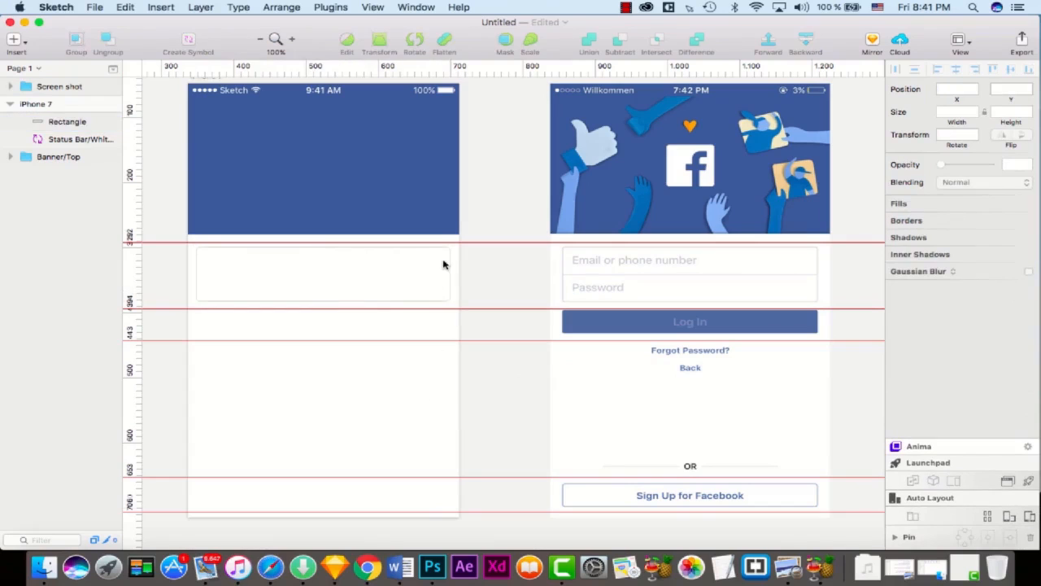
pyautogui.click(431, 256)
pyautogui.click(364, 389)
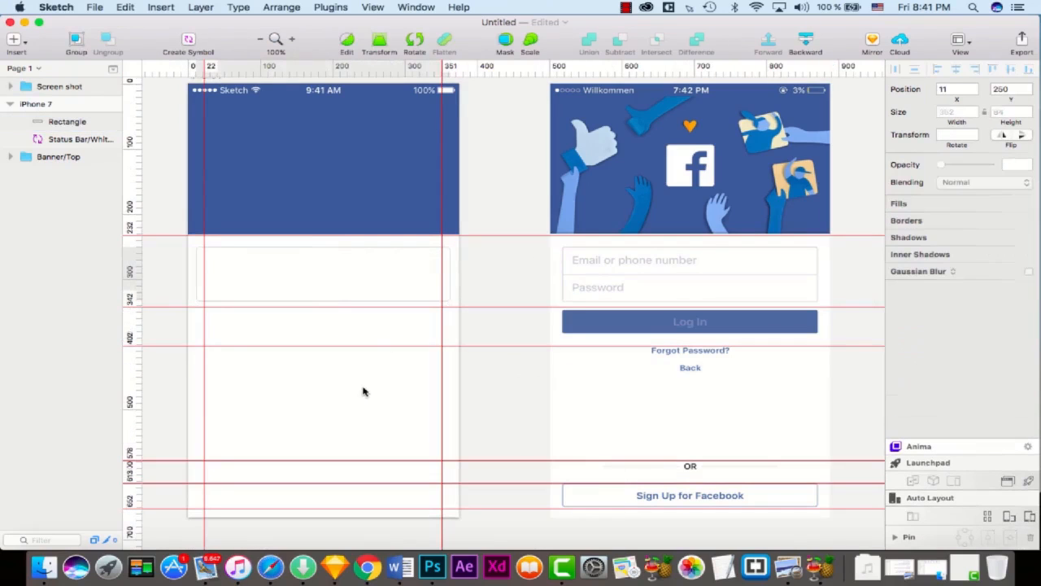
pyautogui.click(443, 298)
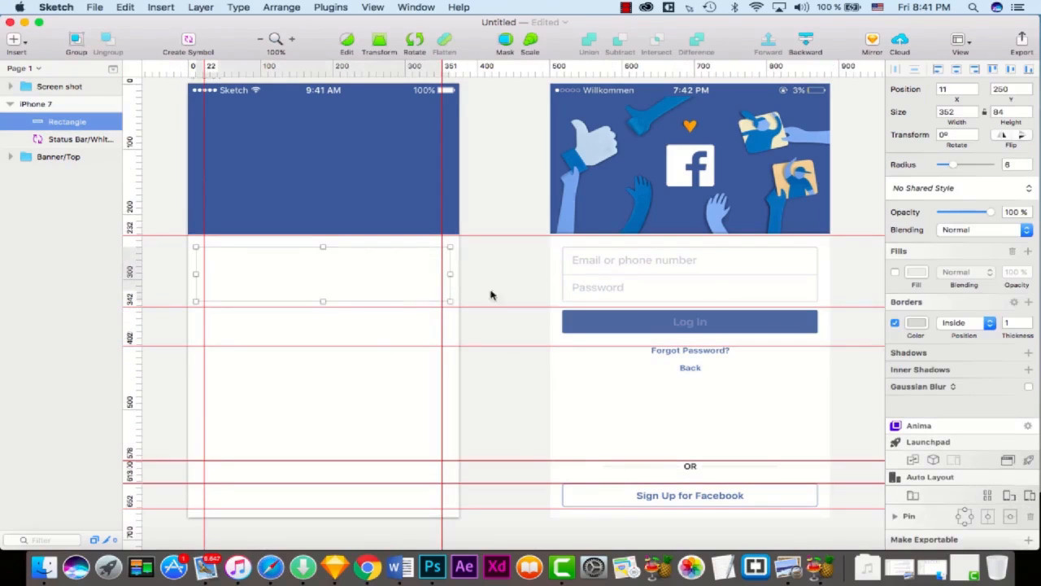
pyautogui.click(1007, 165)
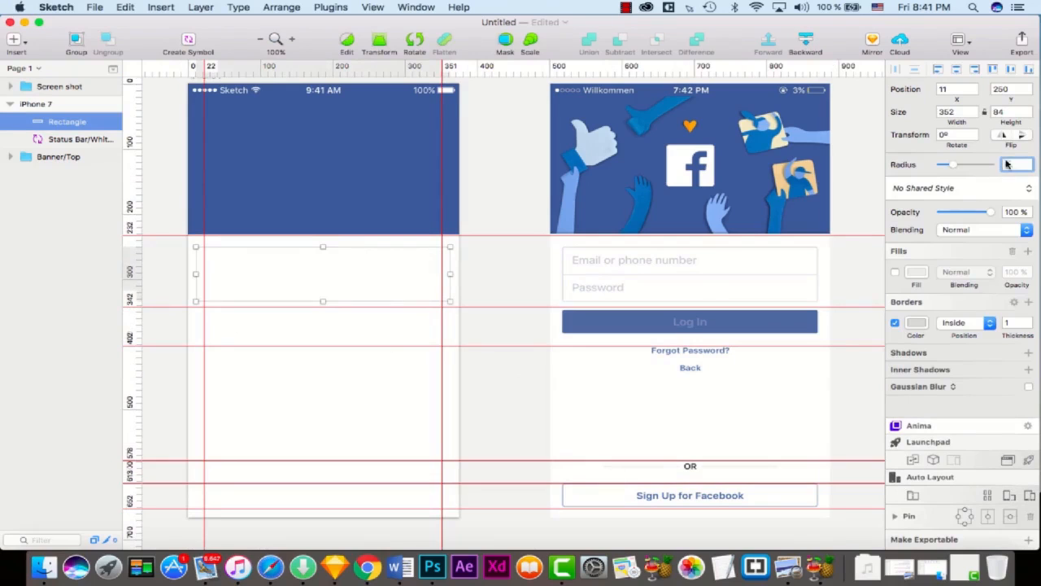
pyautogui.click(465, 367)
pyautogui.click(423, 303)
pyautogui.click(419, 334)
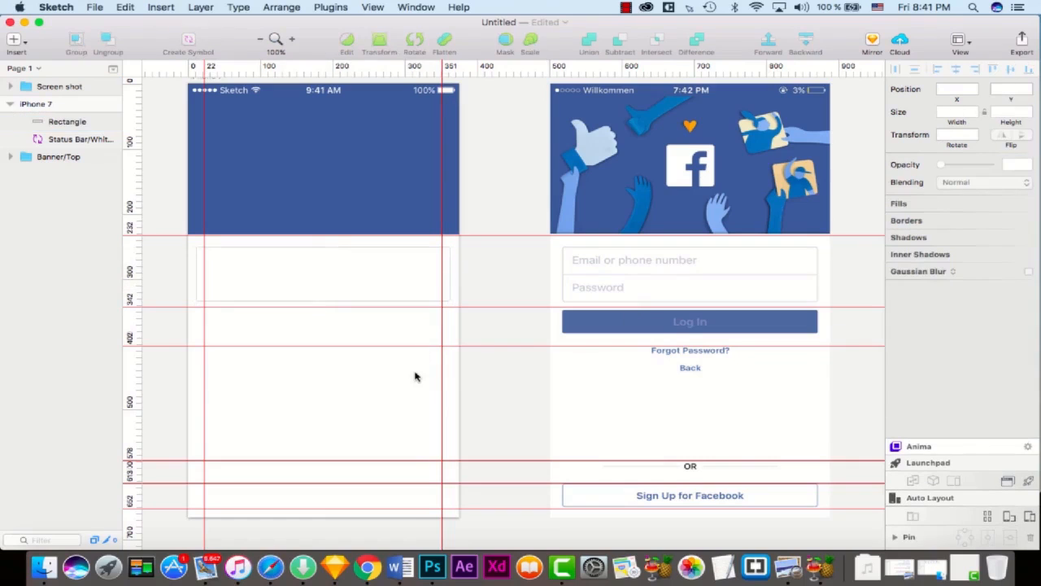
# Step: Set the rectangle's border thickness to 1.5
pyautogui.click(446, 284)
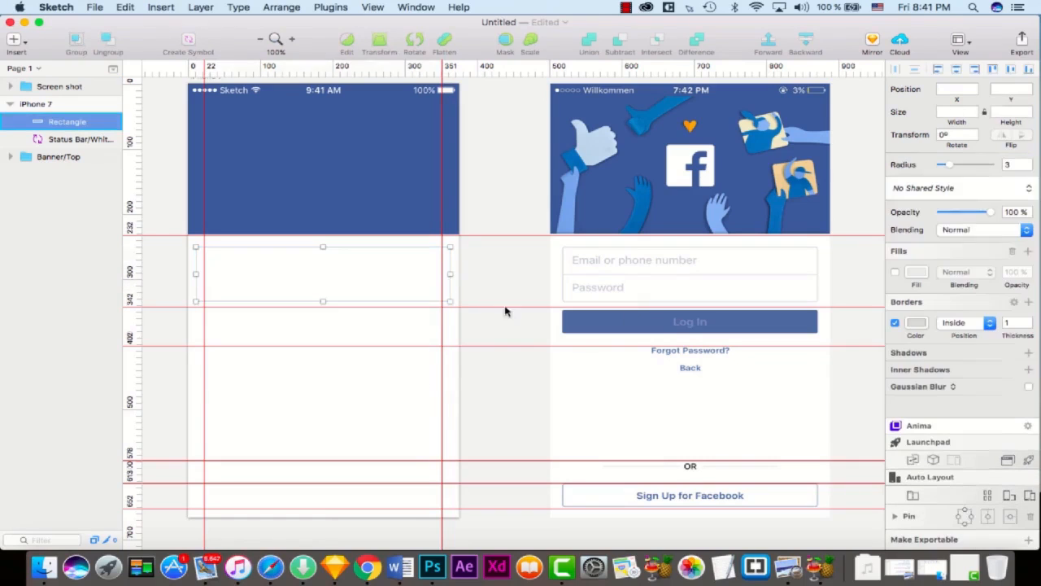
pyautogui.click(1029, 321)
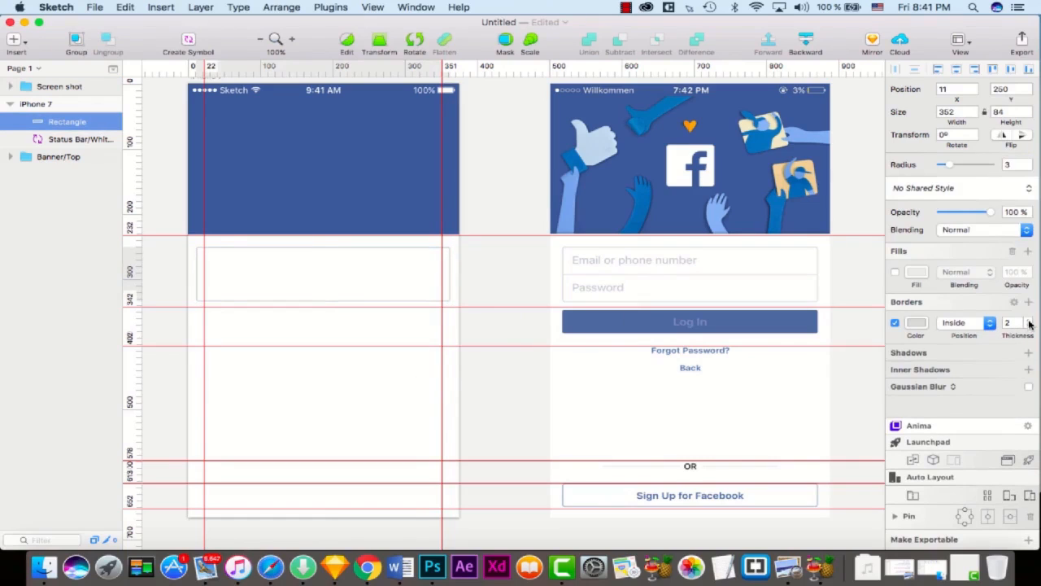
pyautogui.click(1017, 323)
pyautogui.write('1.5')
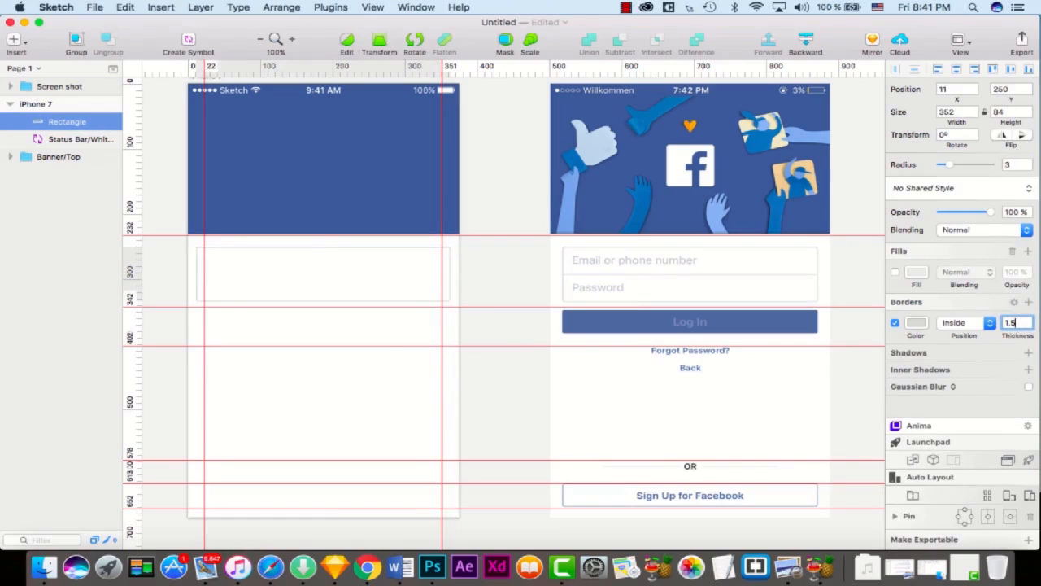
pyautogui.click(521, 333)
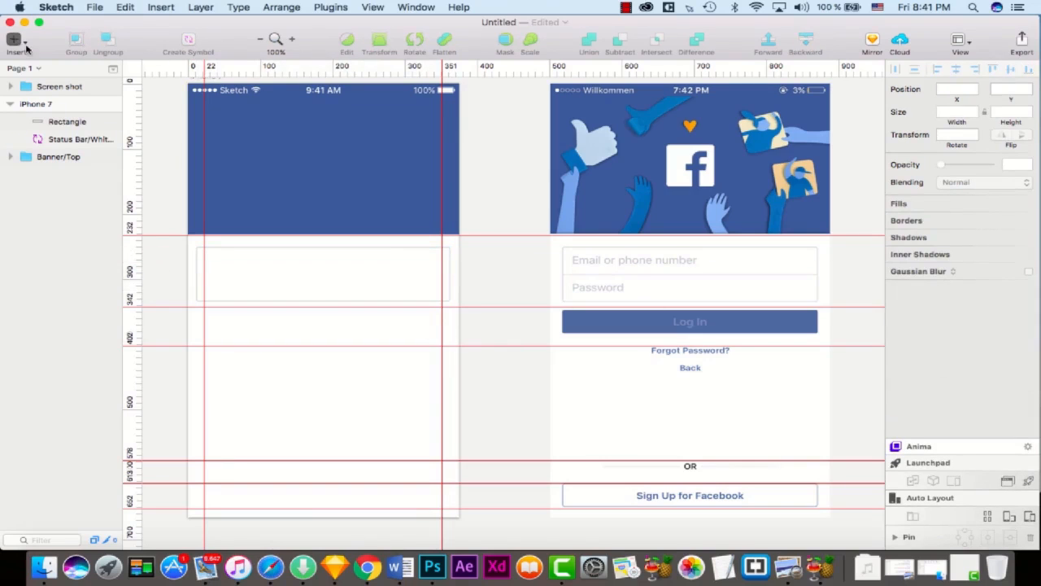
# Step: Draw a horizontal line about 350 long across the middle of the form rectangle to divide it into two fields
pyautogui.click(14, 40)
pyautogui.moveTo(97, 97)
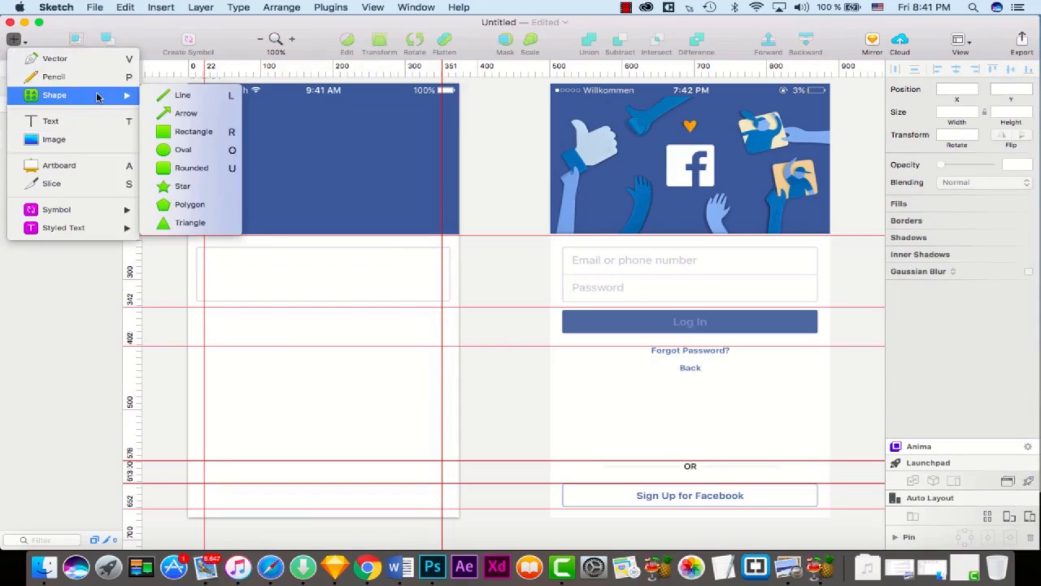
pyautogui.click(195, 99)
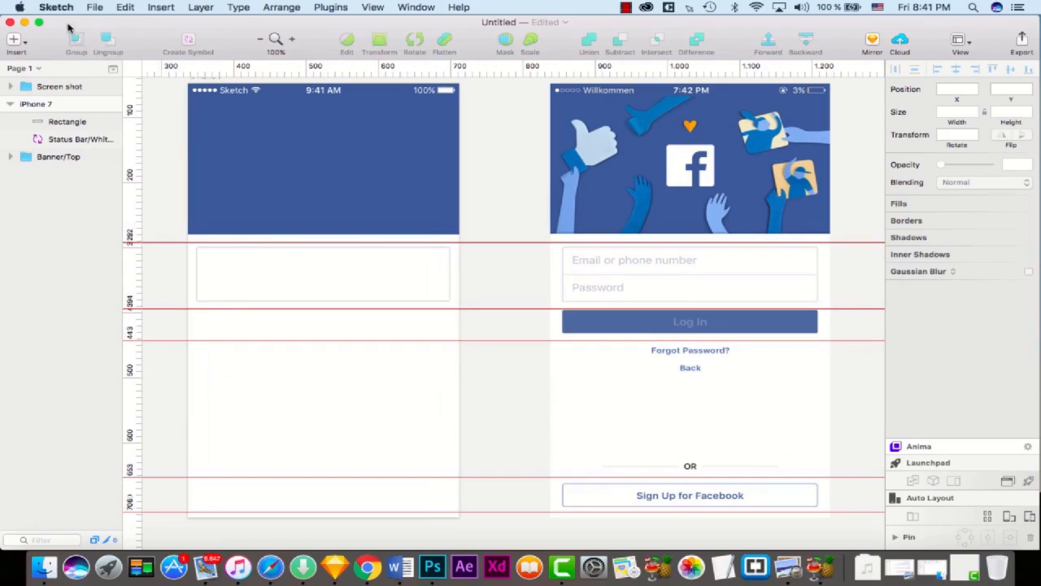
pyautogui.click(96, 11)
pyautogui.click(14, 40)
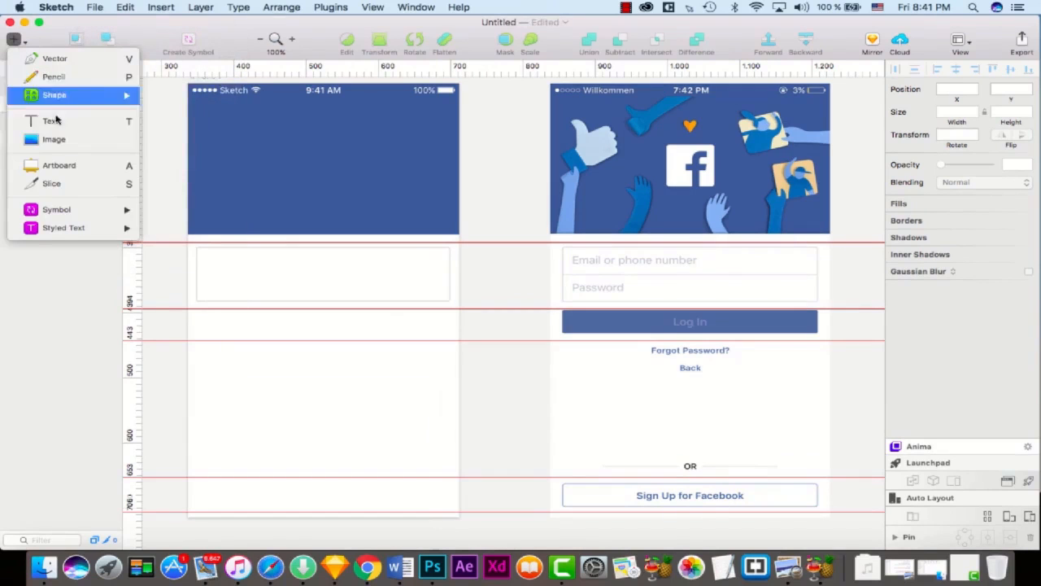
pyautogui.moveTo(77, 96)
pyautogui.click(208, 95)
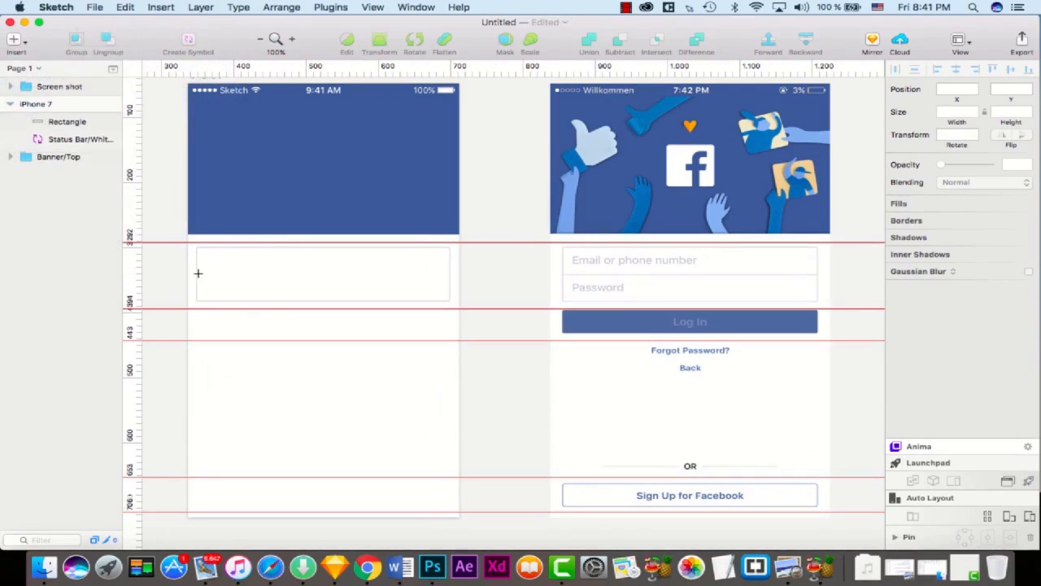
pyautogui.moveTo(196, 274); pyautogui.dragTo(448, 273)
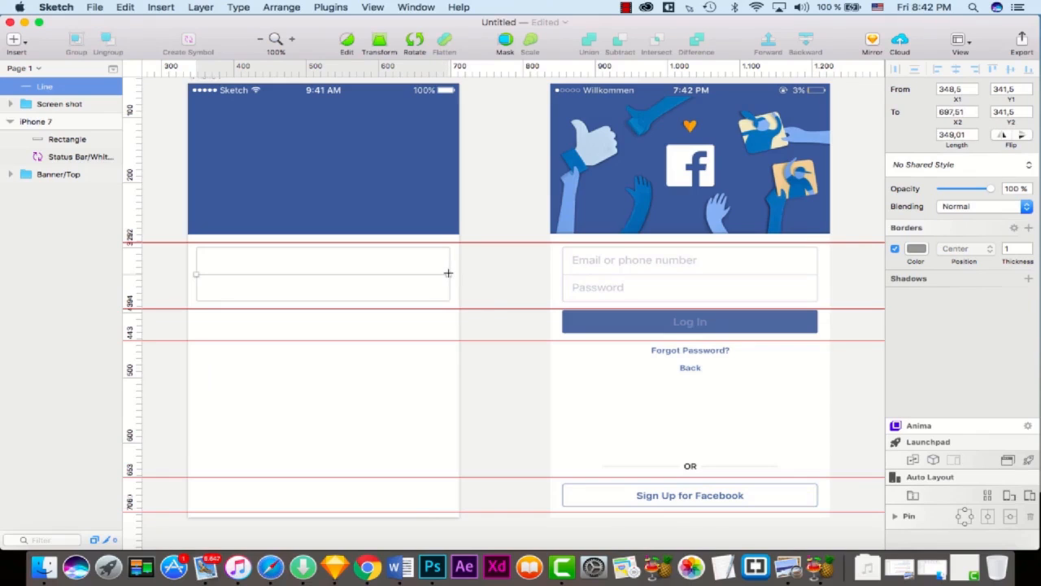
pyautogui.moveTo(449, 272); pyautogui.dragTo(449, 273)
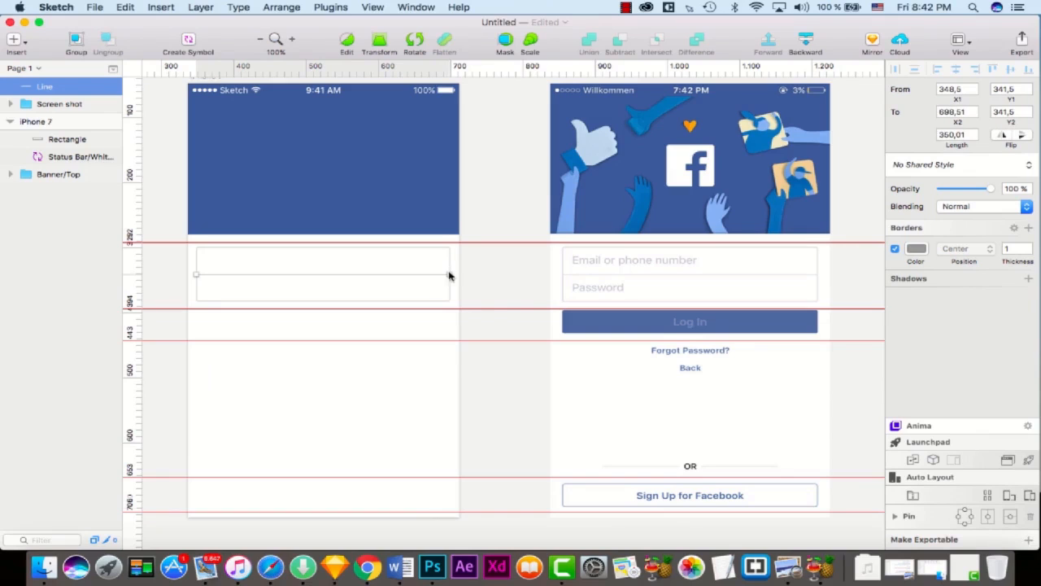
# Step: Set the divider line's color to DADADB, sampled from the screenshot's form outline
pyautogui.click(916, 248)
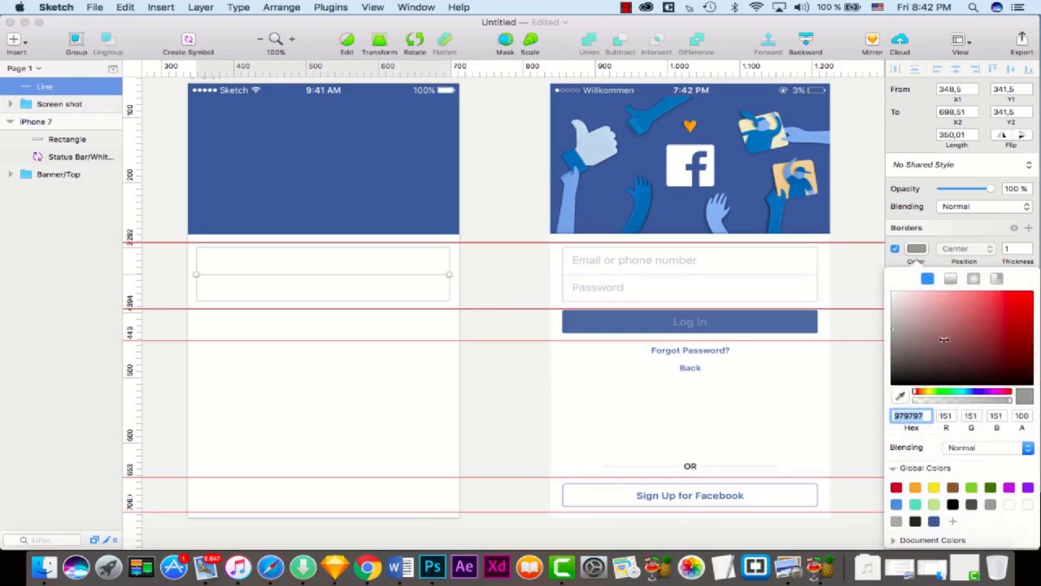
pyautogui.click(900, 395)
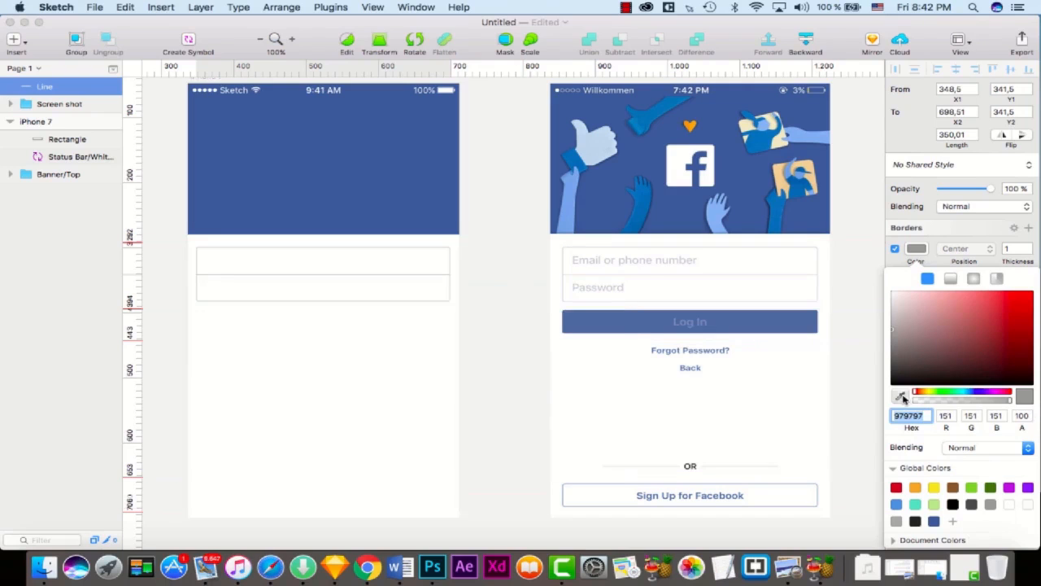
pyautogui.click(563, 299)
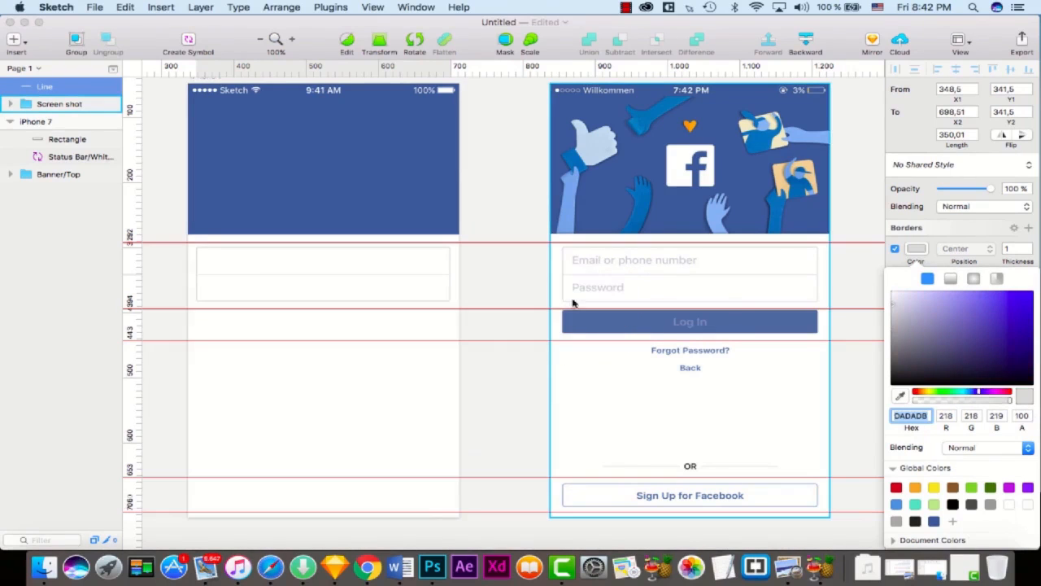
pyautogui.click(932, 216)
pyautogui.click(389, 424)
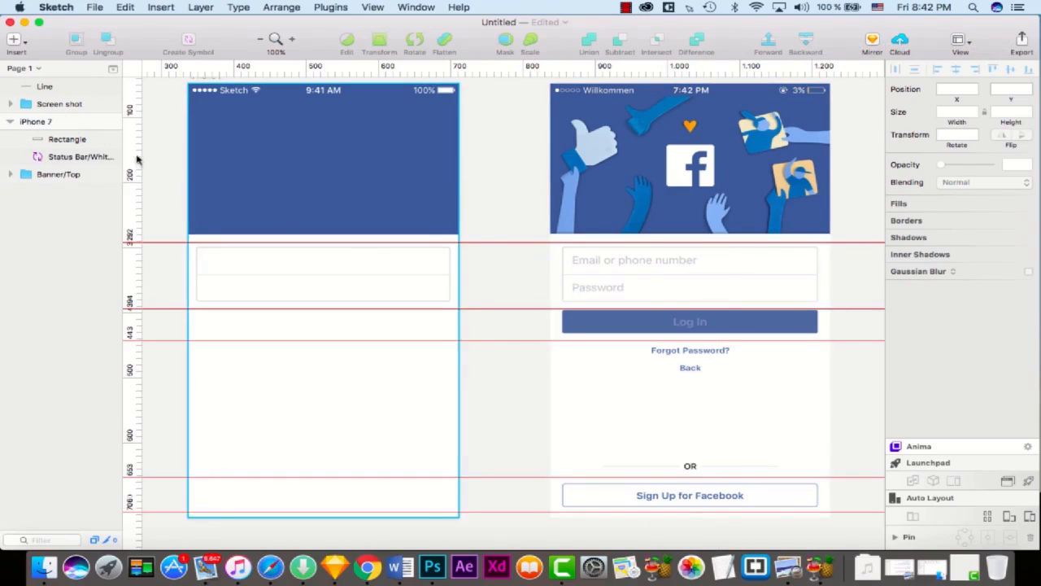
# Step: Move the divider line into the iPhone 7 artboard and group it with the form rectangle
pyautogui.click(46, 87)
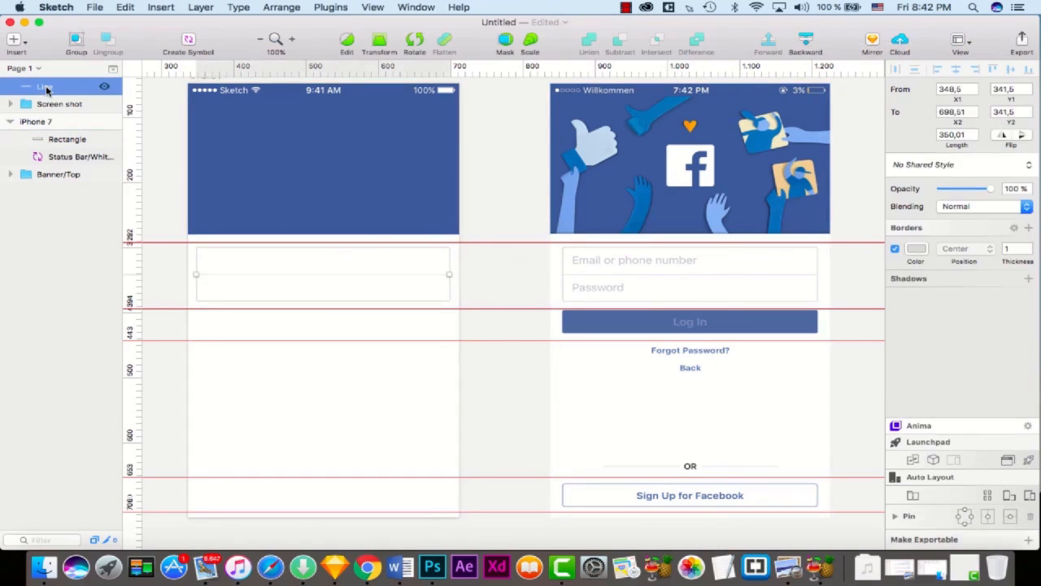
pyautogui.moveTo(56, 92); pyautogui.dragTo(84, 148)
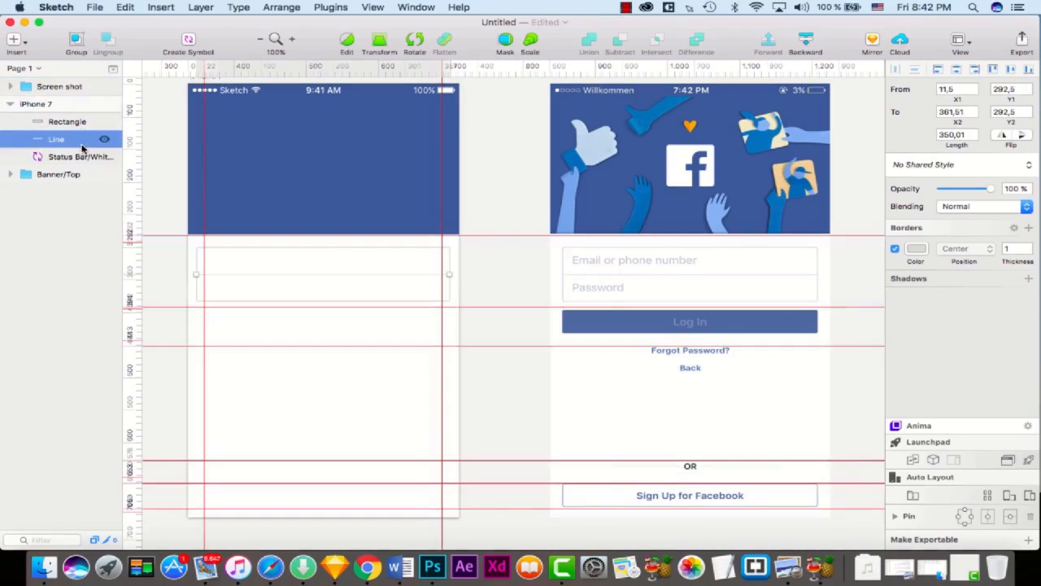
pyautogui.keyDown('shift'); pyautogui.click(69, 122); pyautogui.keyUp('shift')
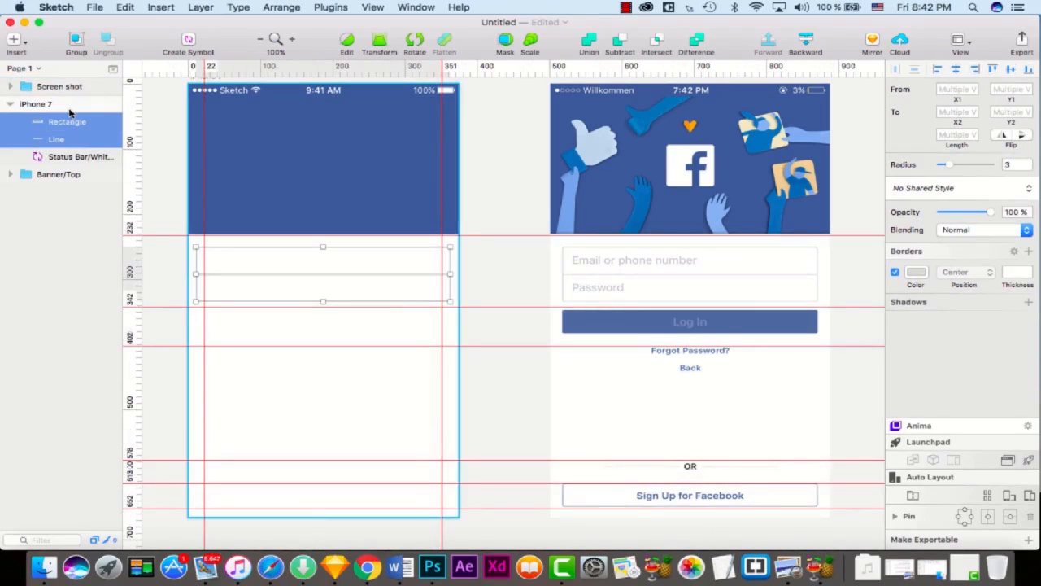
pyautogui.press('super+g')
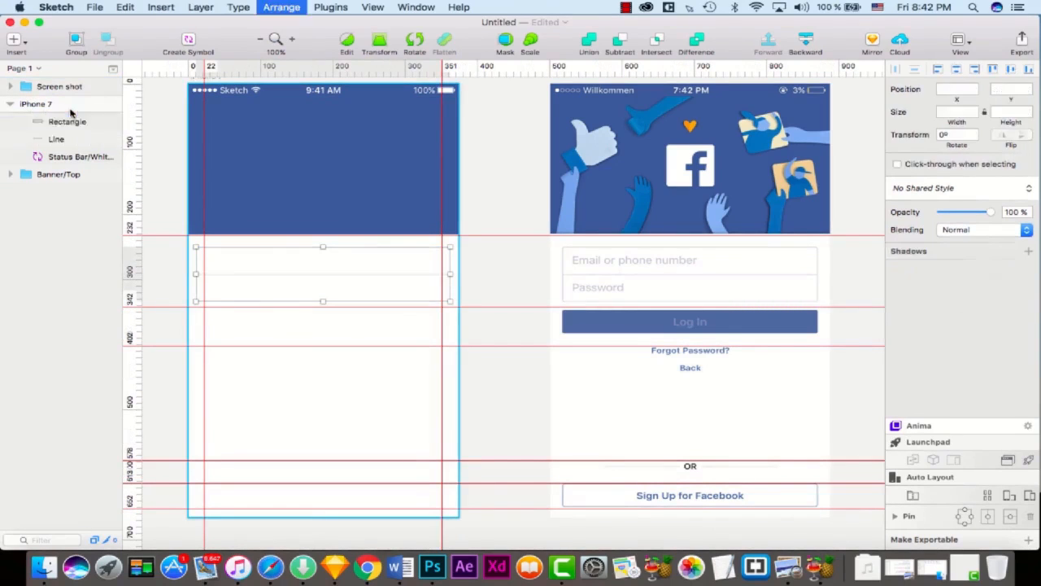
# Step: Rename the new group as Input Fields
pyautogui.doubleClick(66, 122)
pyautogui.write('INP')
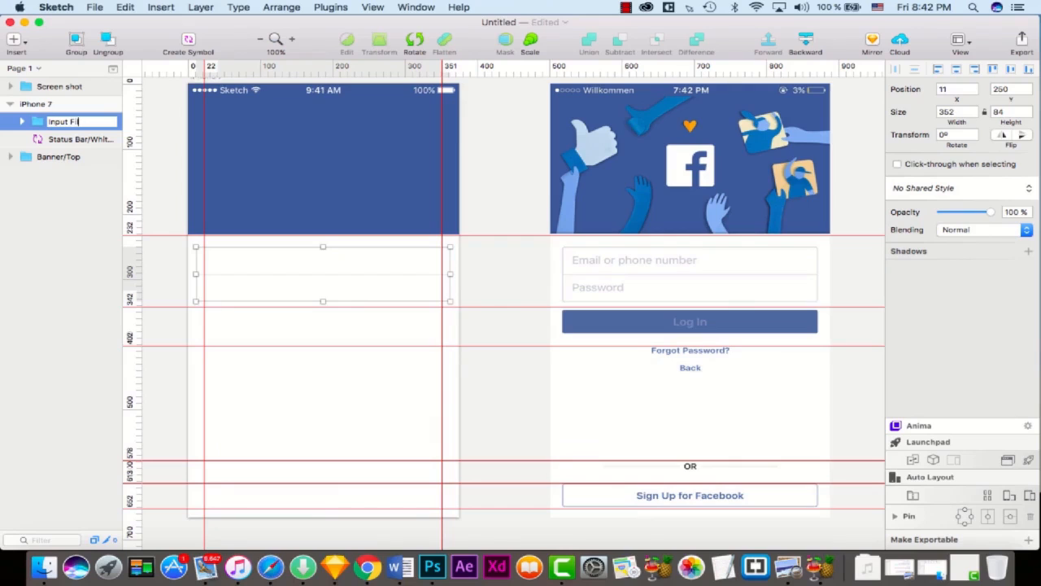
pyautogui.write('ut Fields')
pyautogui.click(404, 355)
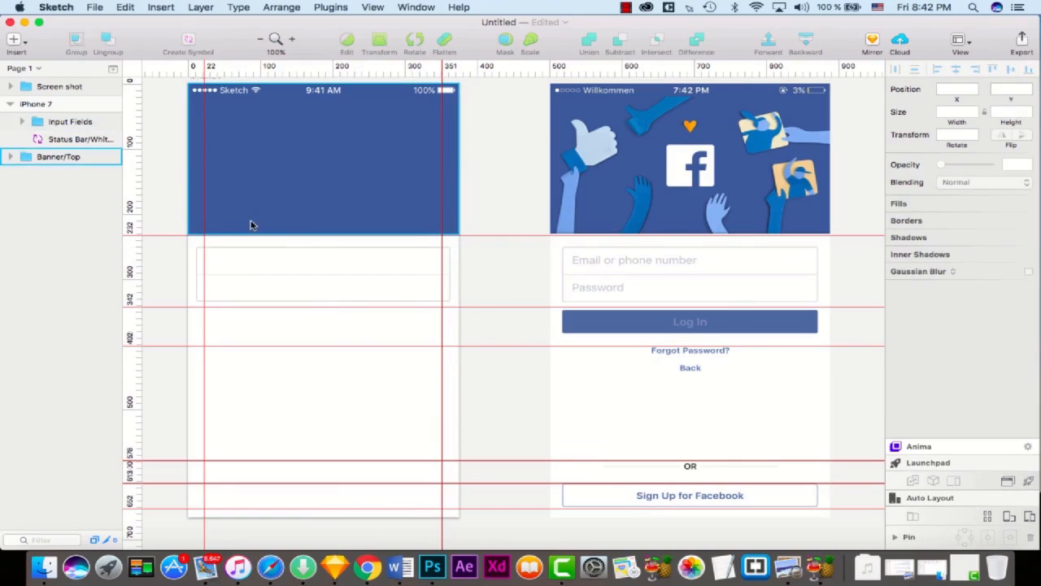
# Step: Add a text layer reading "Email or phone number" in the upper field of the form
pyautogui.click(640, 314)
pyautogui.press('t')
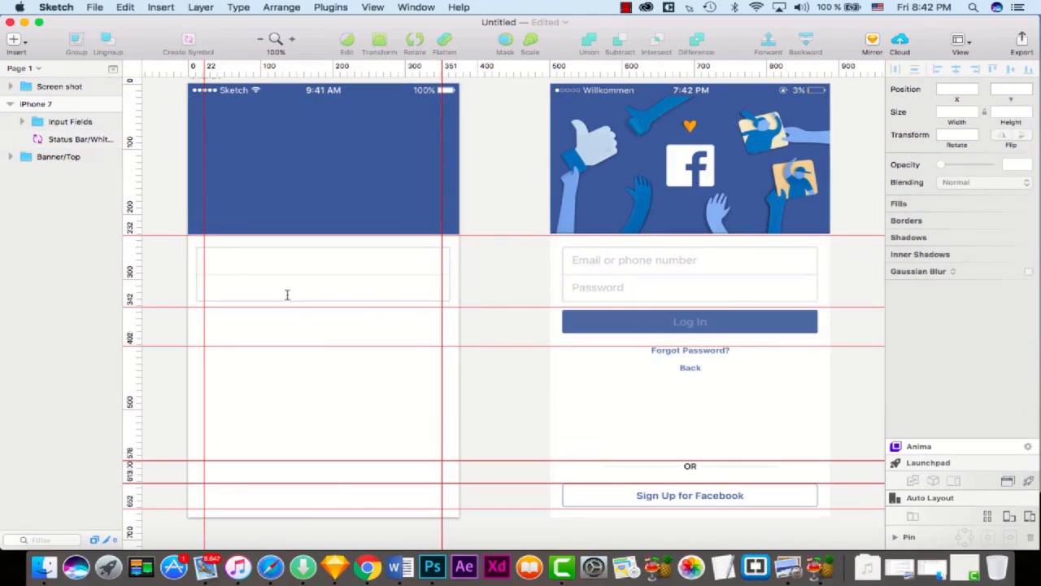
pyautogui.click(210, 264)
pyautogui.write('E')
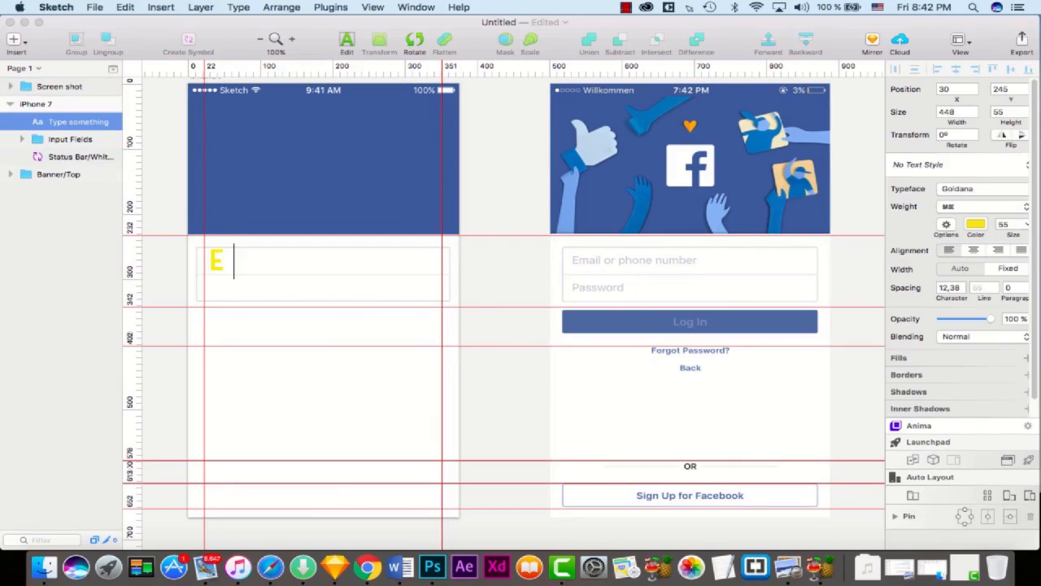
pyautogui.write('MAIL OR')
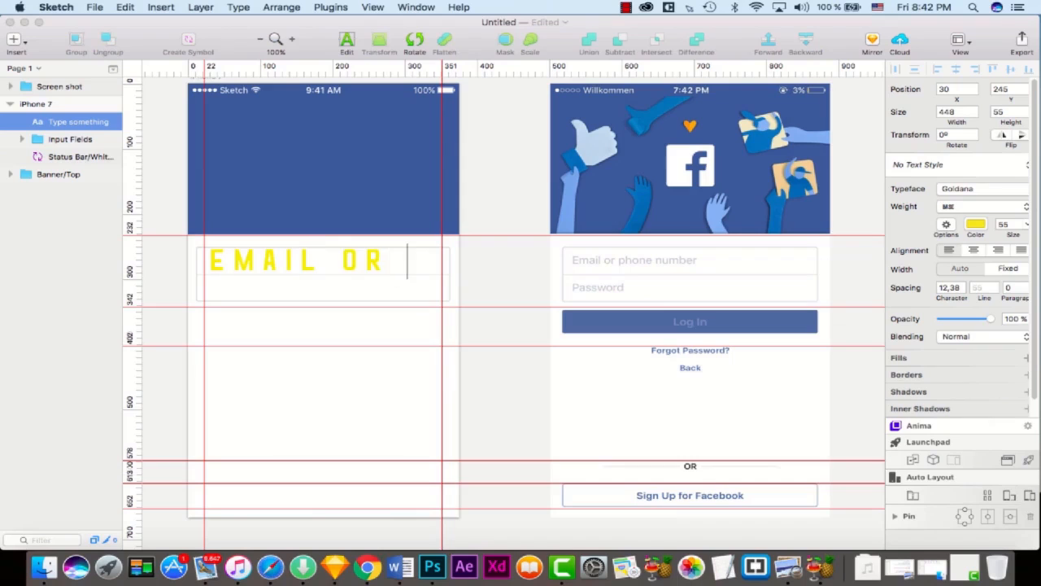
pyautogui.write(' PHONE NUMBER')
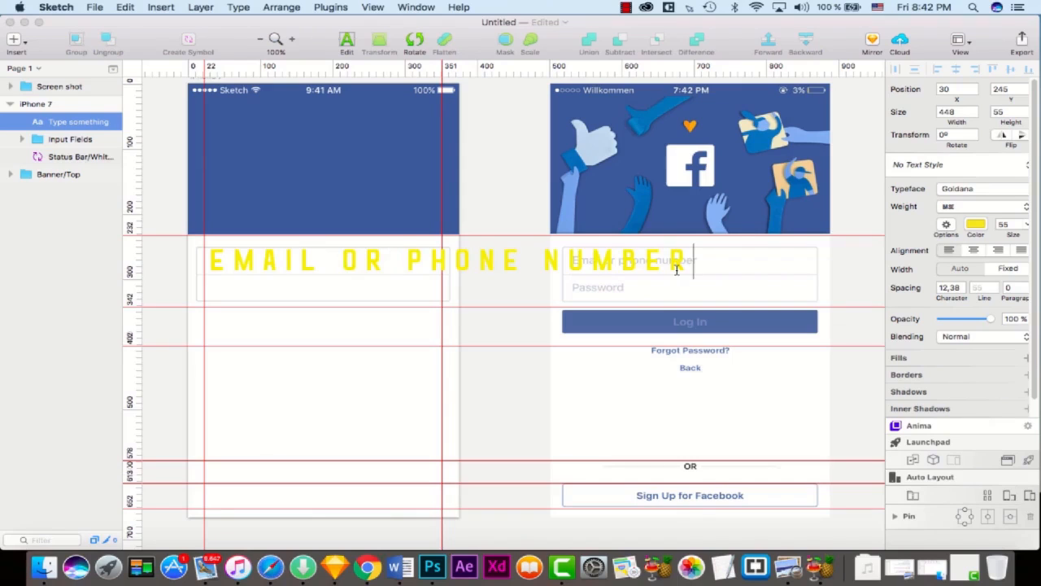
# Step: Change the placeholder text's typeface to SF UI Text
pyautogui.moveTo(683, 257); pyautogui.dragTo(223, 236)
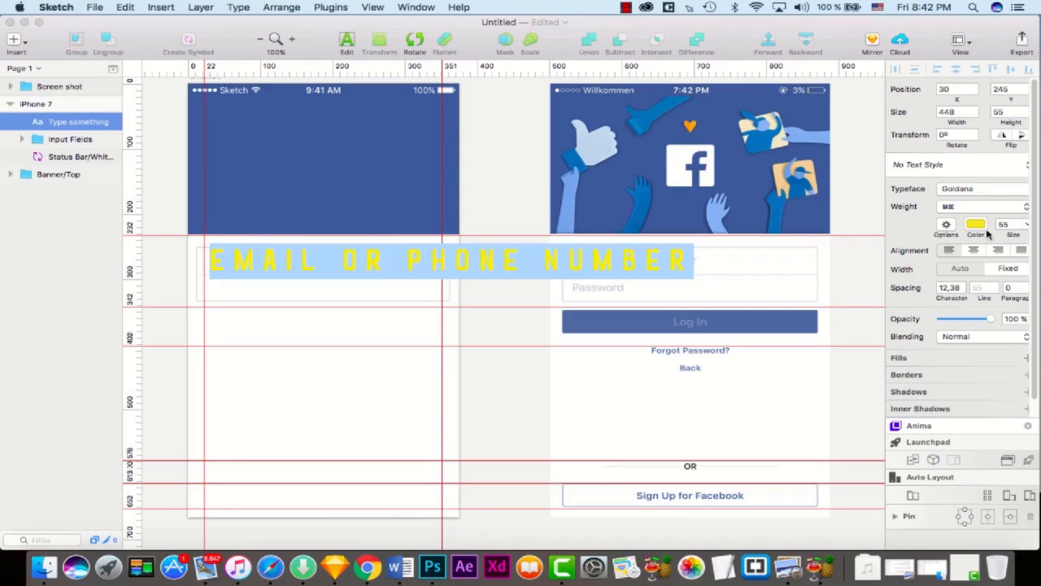
pyautogui.click(982, 192)
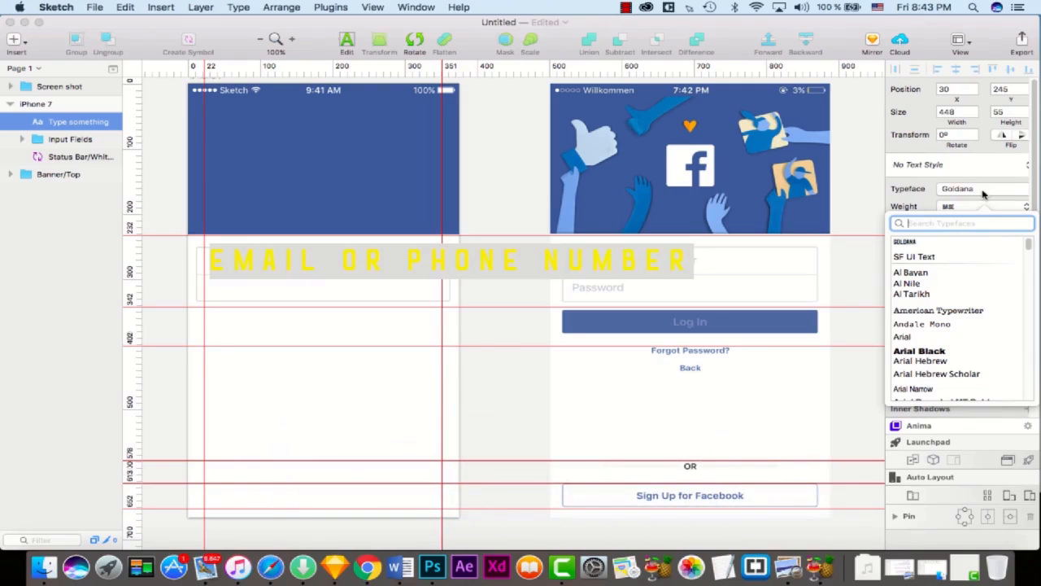
pyautogui.write('san')
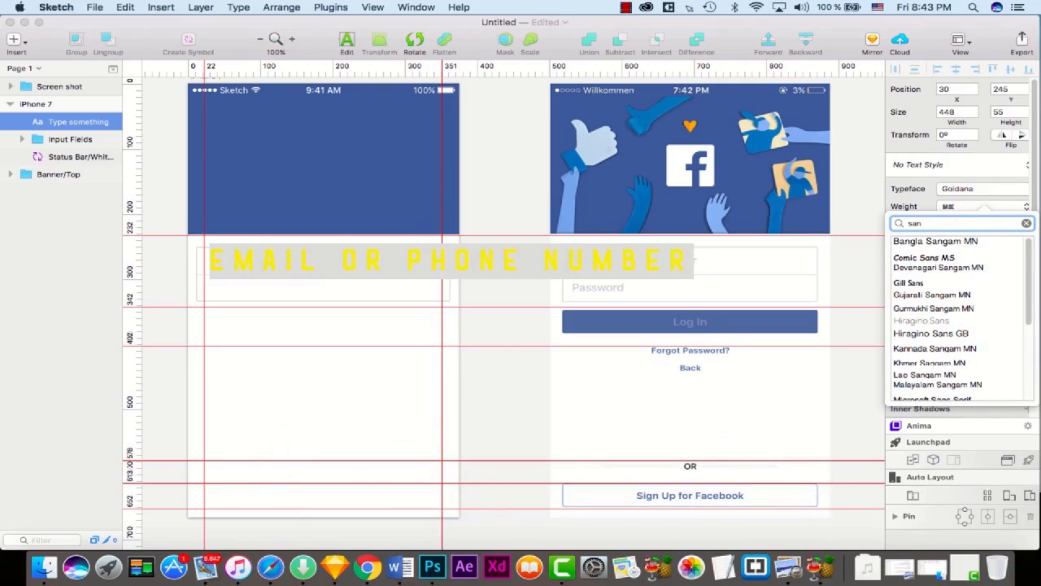
pyautogui.write('f')
pyautogui.press('BackSpace')
pyautogui.press('BackSpace')
pyautogui.press('BackSpace')
pyautogui.write('f')
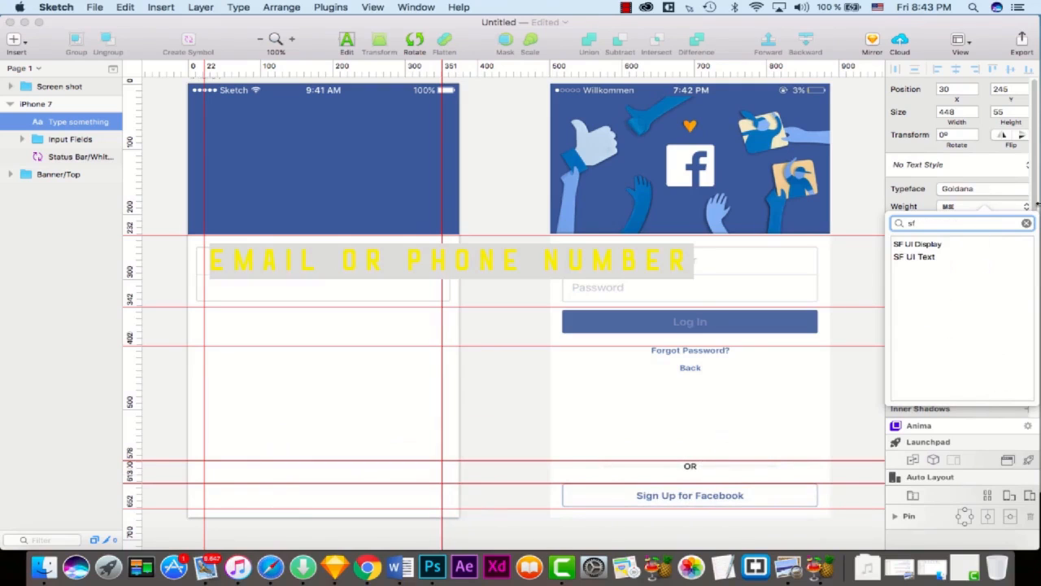
pyautogui.click(925, 258)
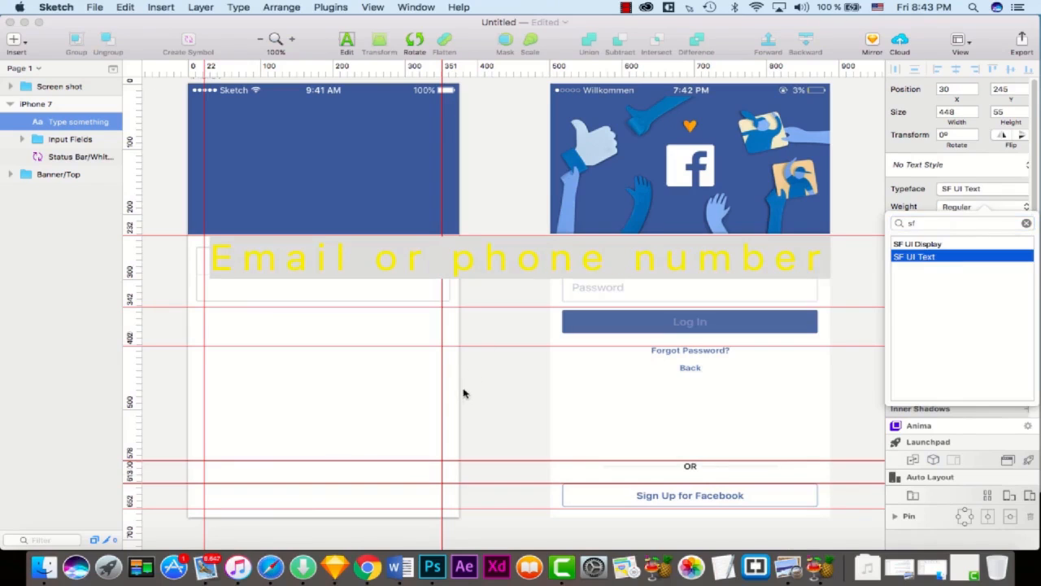
pyautogui.click(933, 245)
pyautogui.click(925, 257)
pyautogui.click(917, 198)
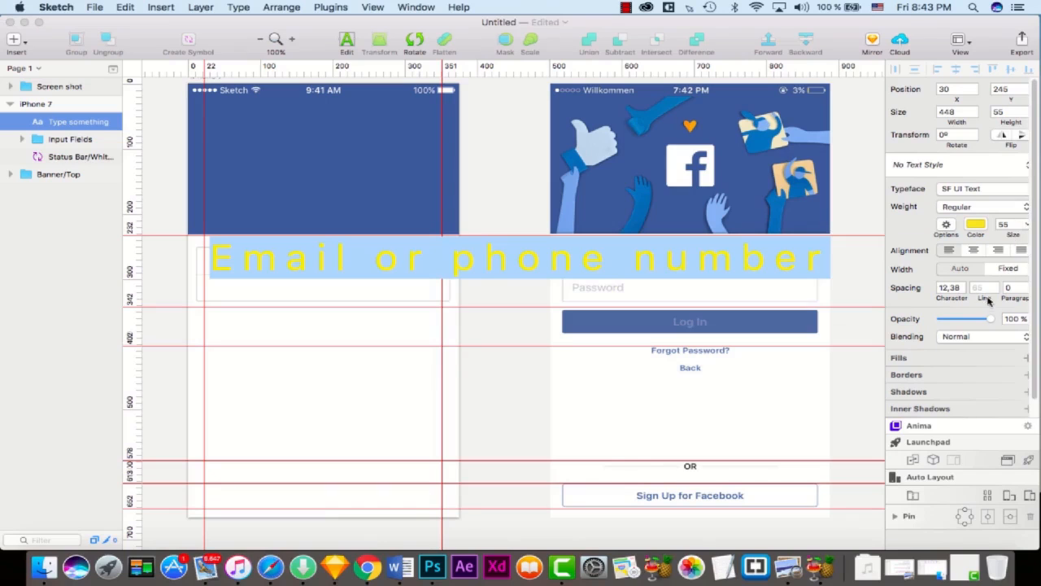
# Step: Set the placeholder text's character spacing to 2
pyautogui.click(962, 290)
pyautogui.click(962, 290)
pyautogui.click(962, 290)
pyautogui.click(962, 290)
pyautogui.click(961, 290)
pyautogui.click(960, 290)
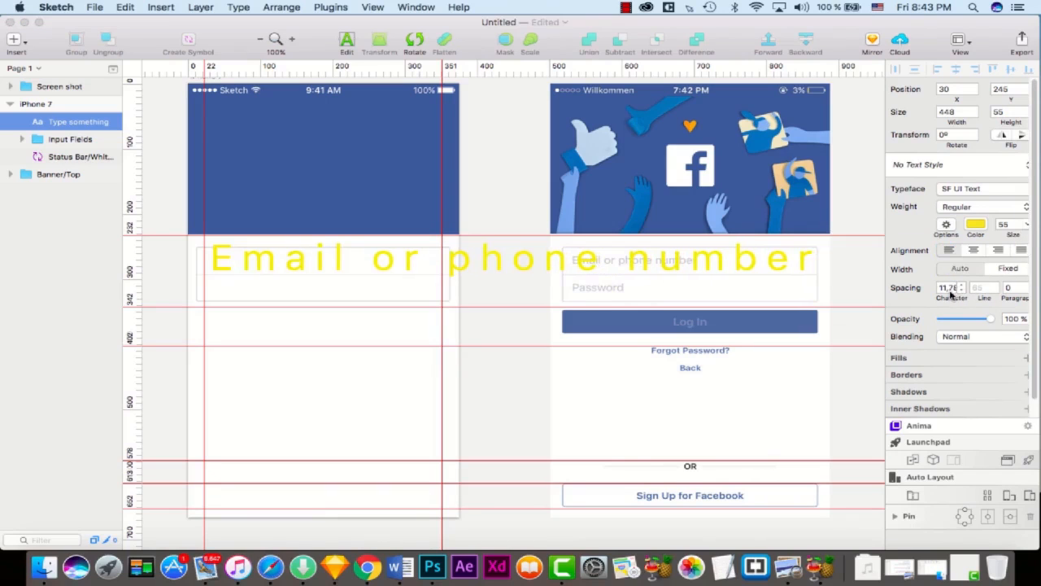
pyautogui.moveTo(938, 288); pyautogui.dragTo(962, 288)
pyautogui.write('2')
pyautogui.click(510, 358)
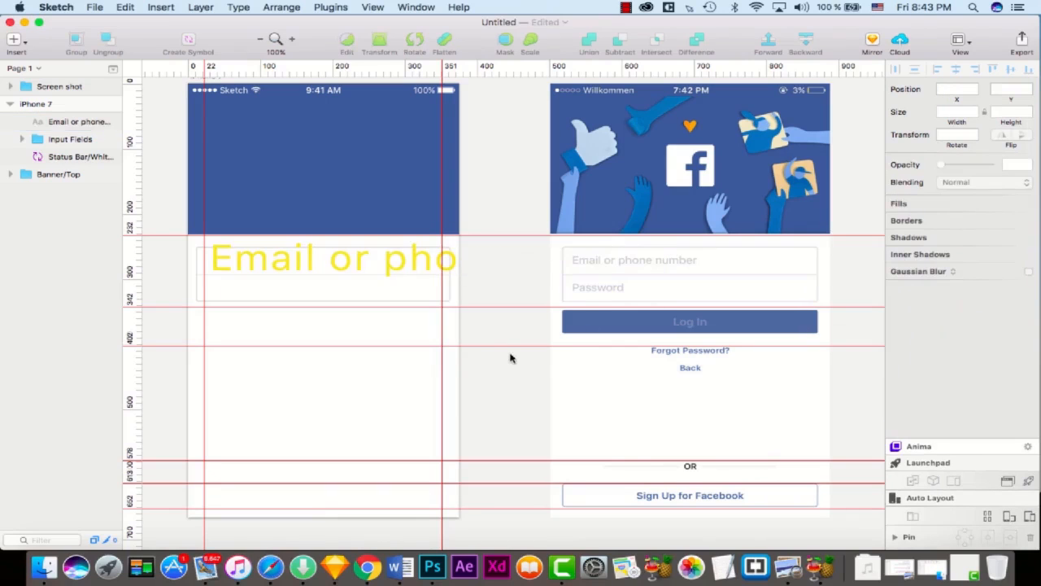
# Step: Color the placeholder text D0D0D2, sampled from the screenshot's form outline, and save that color to the global colors
pyautogui.click(441, 285)
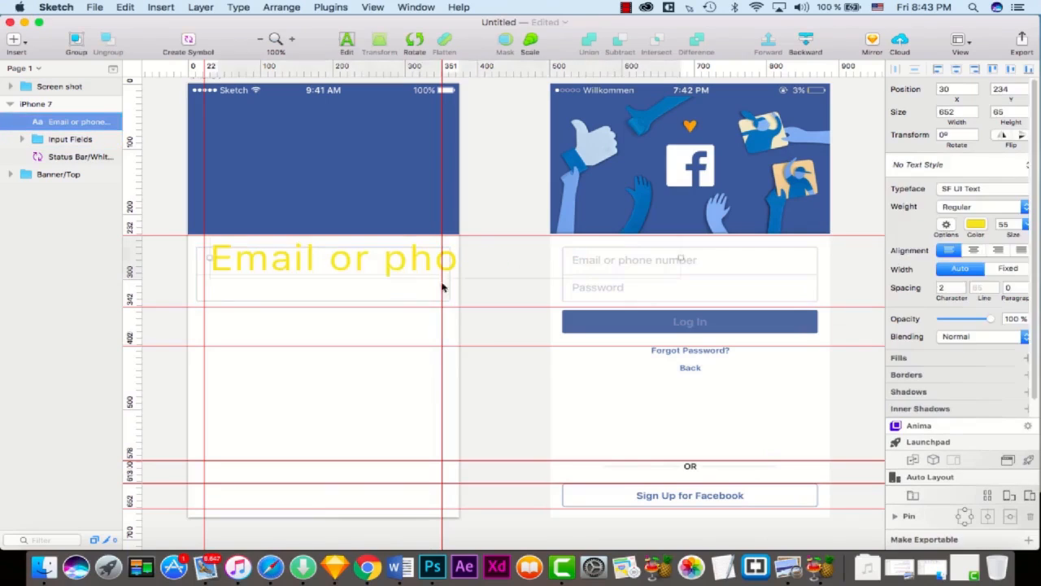
pyautogui.click(976, 226)
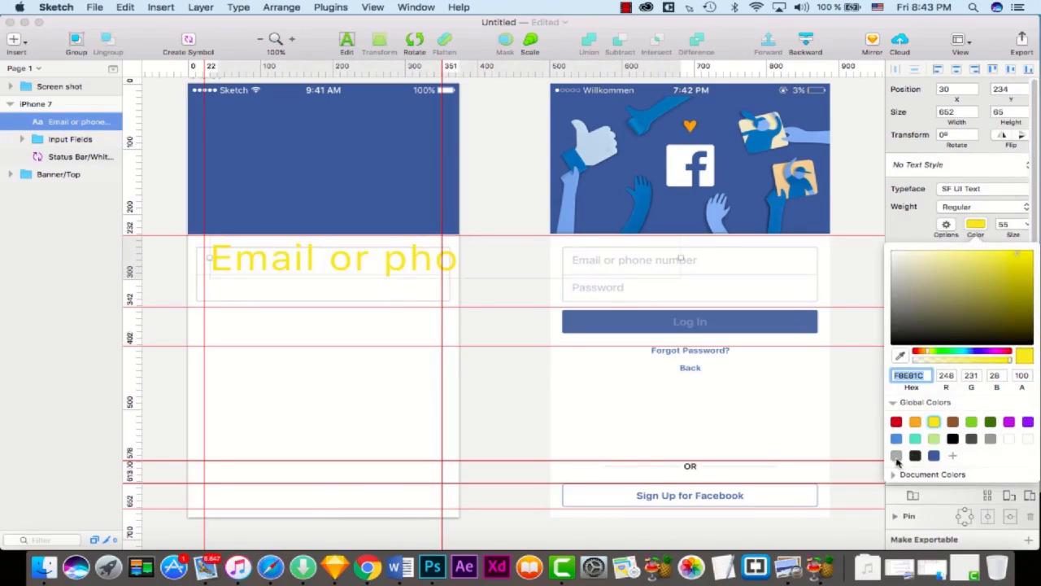
pyautogui.click(901, 356)
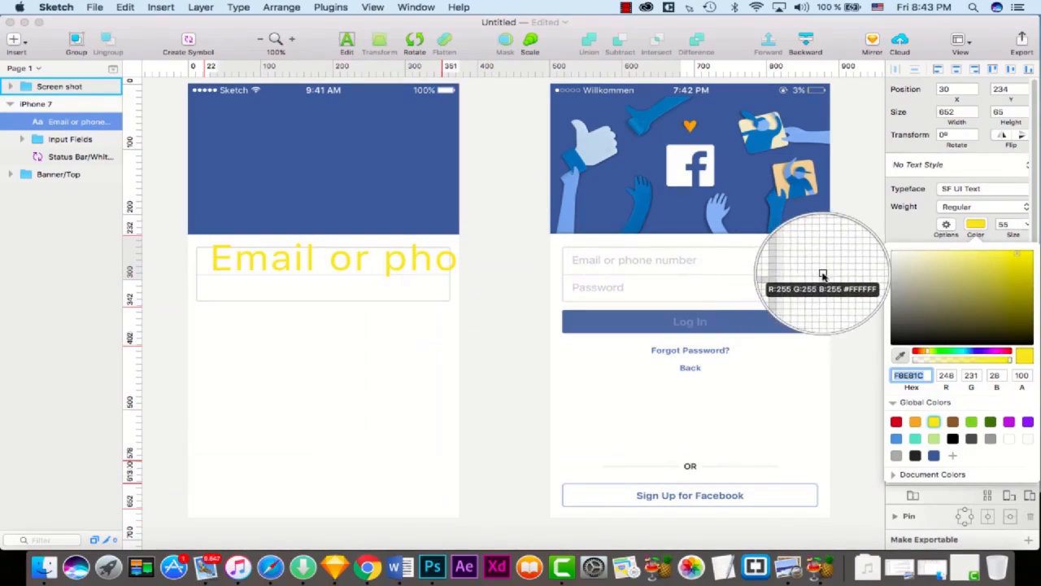
pyautogui.click(818, 275)
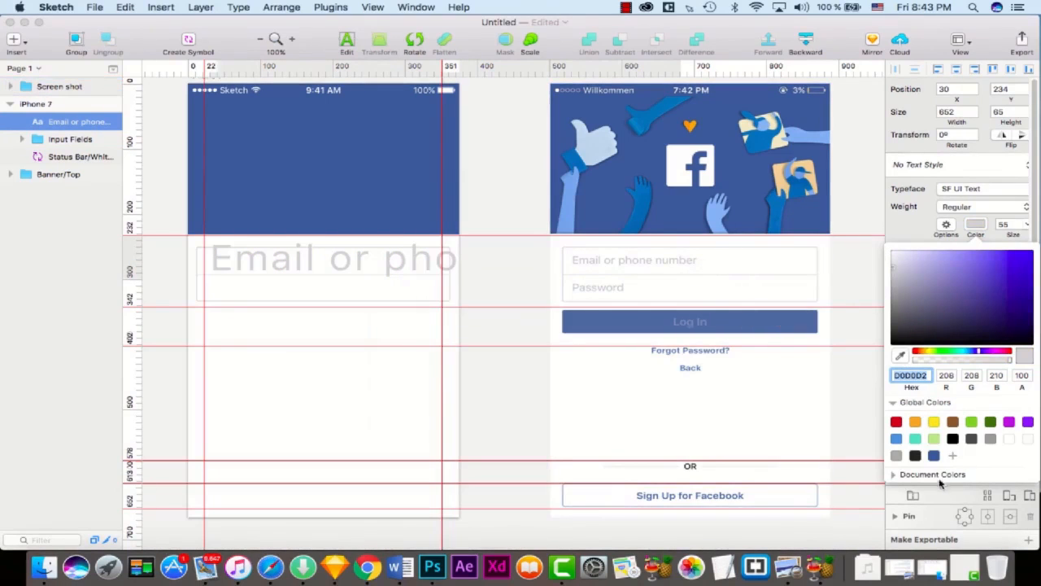
pyautogui.click(952, 455)
pyautogui.click(308, 399)
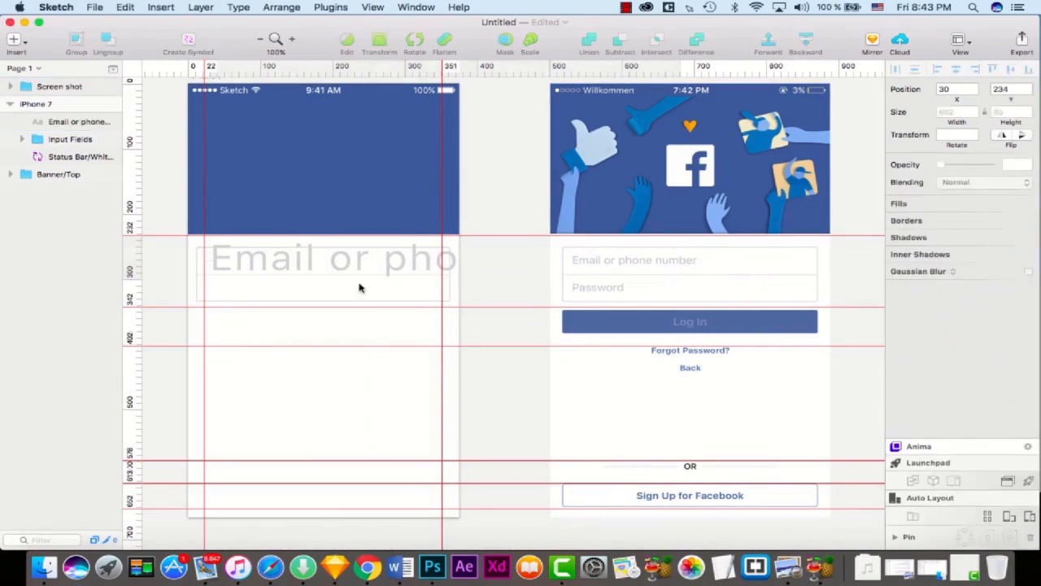
# Step: Try font sizes of 15 and 20 on the placeholder text
pyautogui.click(378, 269)
pyautogui.click(1025, 224)
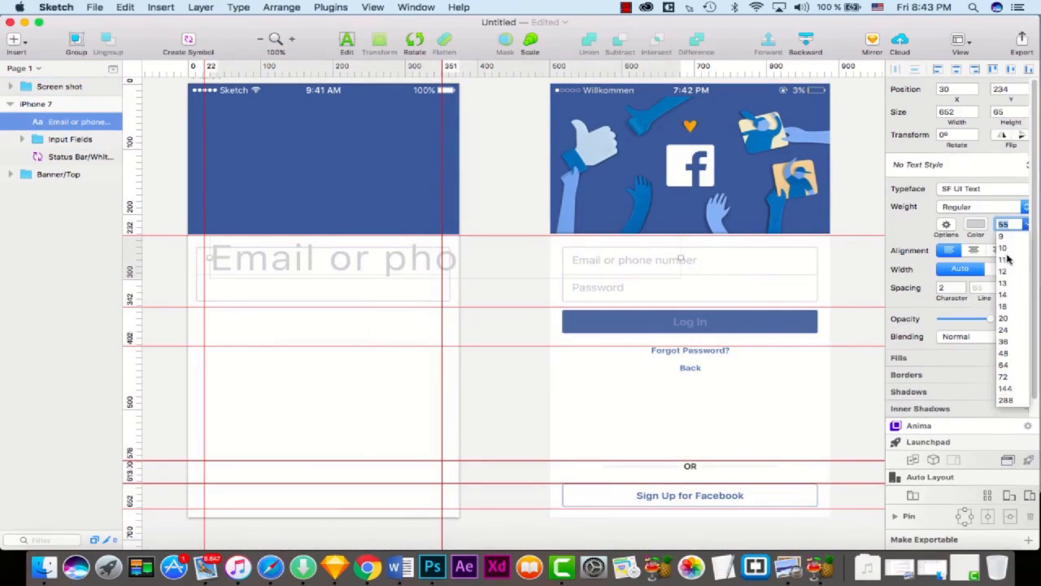
pyautogui.click(1005, 270)
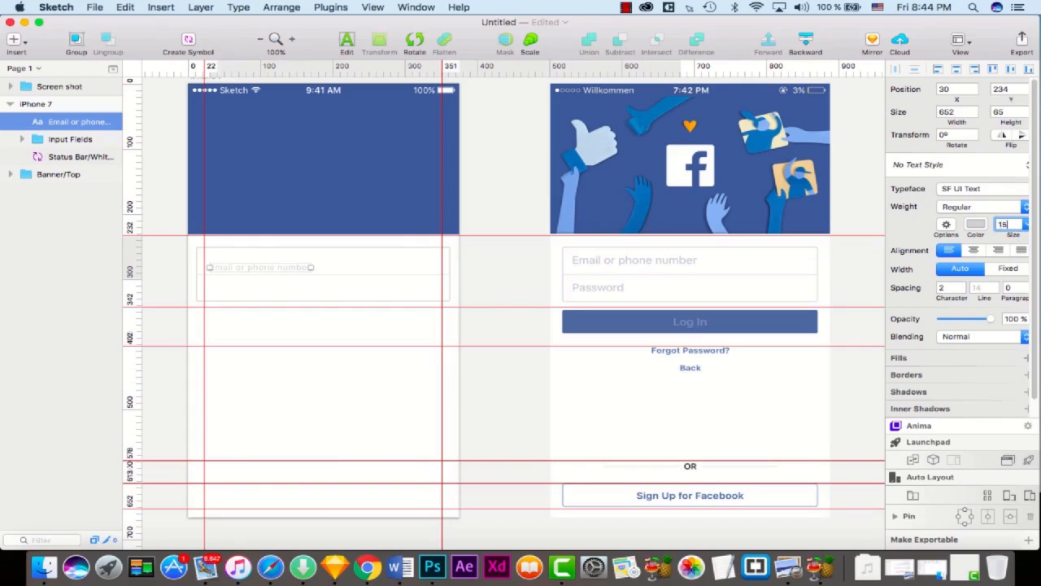
pyautogui.press('Return')
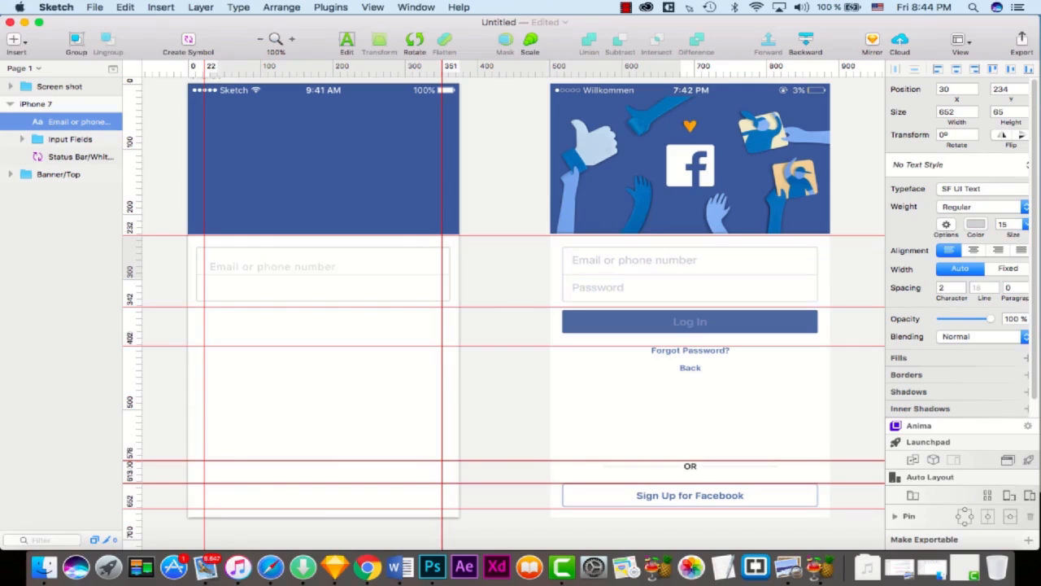
pyautogui.doubleClick(1005, 224)
pyautogui.write('20')
pyautogui.press('Return')
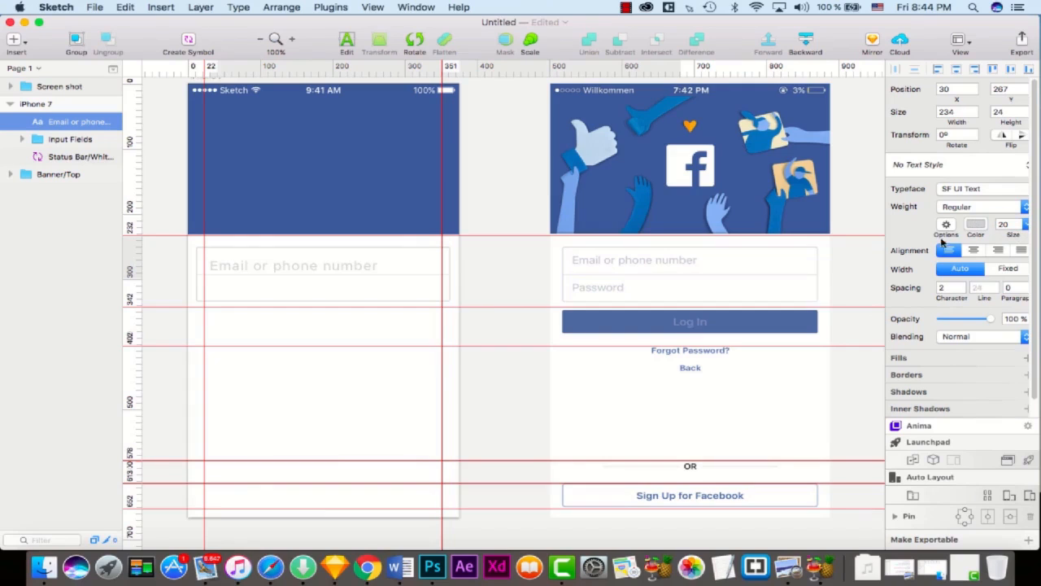
# Step: Set the placeholder text's font size to 18
pyautogui.doubleClick(1004, 224)
pyautogui.write('1')
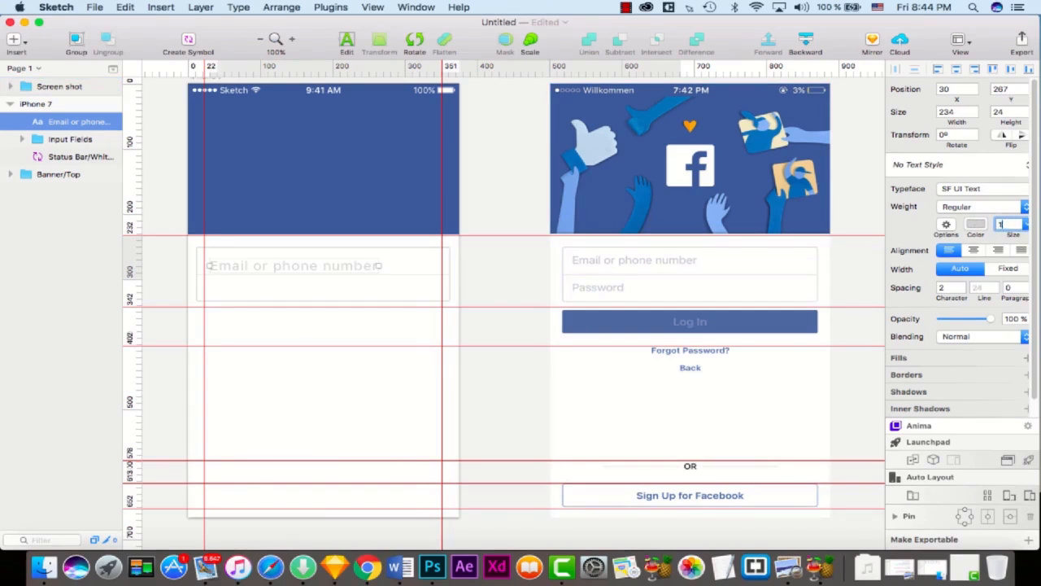
pyautogui.write('8')
pyautogui.press('Return')
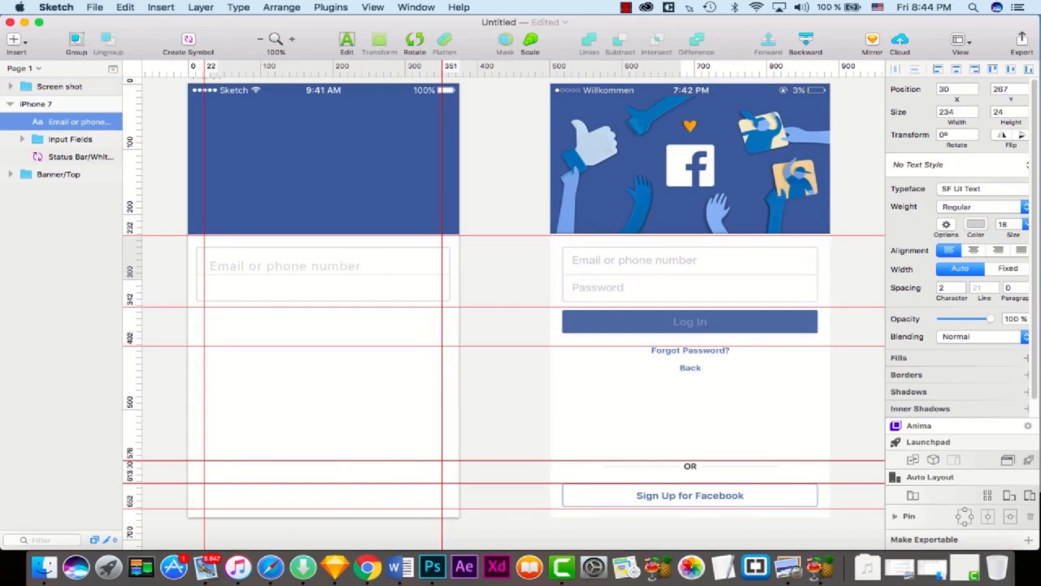
# Step: Tighten the placeholder text's character spacing to -1.2 to match the reference screenshot
pyautogui.click(961, 292)
pyautogui.click(963, 284)
pyautogui.click(964, 284)
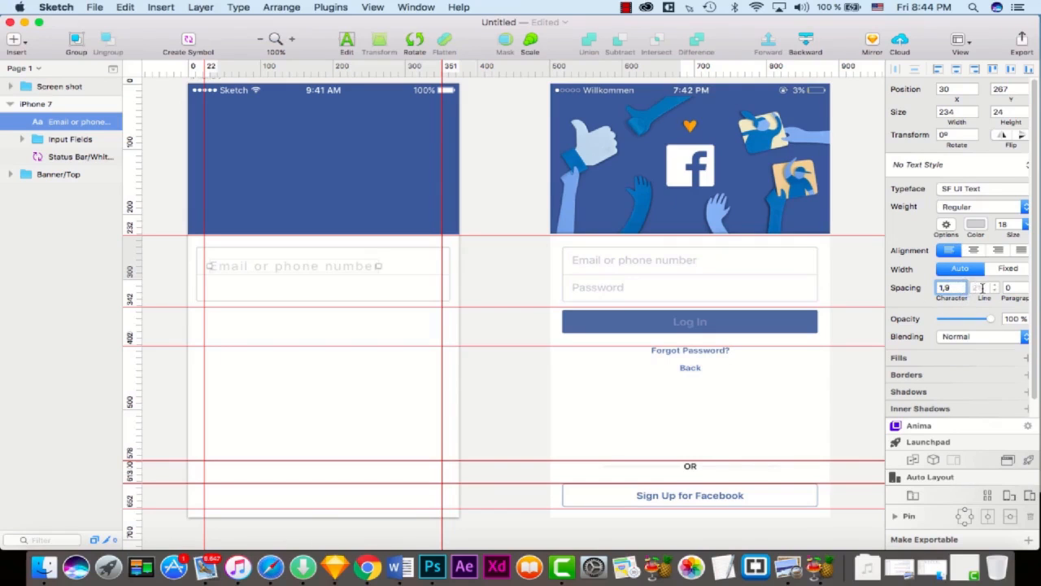
pyautogui.click(982, 287)
pyautogui.click(962, 286)
pyautogui.click(961, 286)
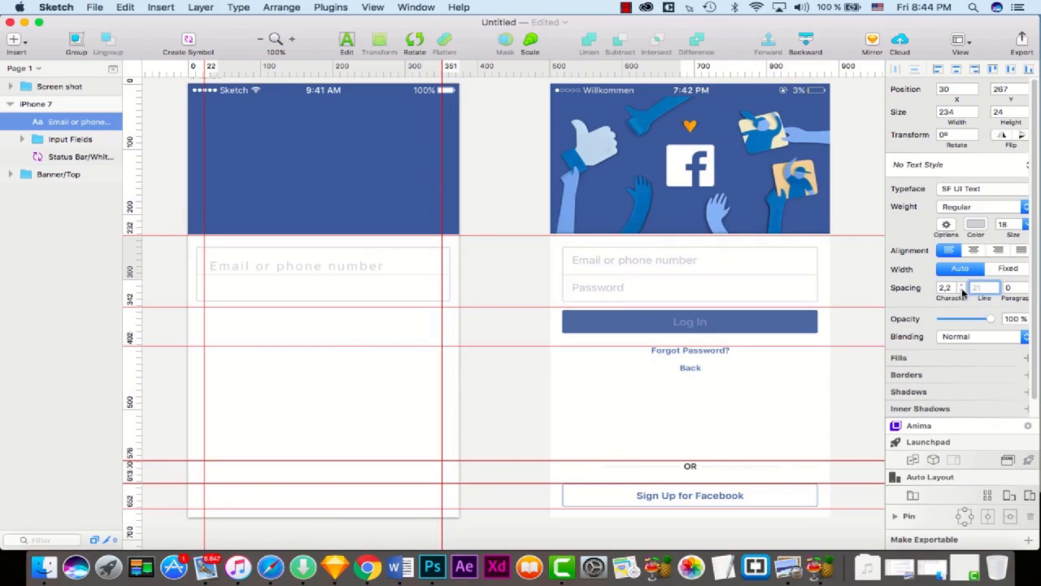
pyautogui.click(961, 292)
pyautogui.click(961, 292)
pyautogui.click(960, 292)
pyautogui.click(960, 292)
pyautogui.click(961, 292)
pyautogui.click(960, 292)
pyautogui.click(961, 292)
pyautogui.click(961, 292)
pyautogui.click(960, 292)
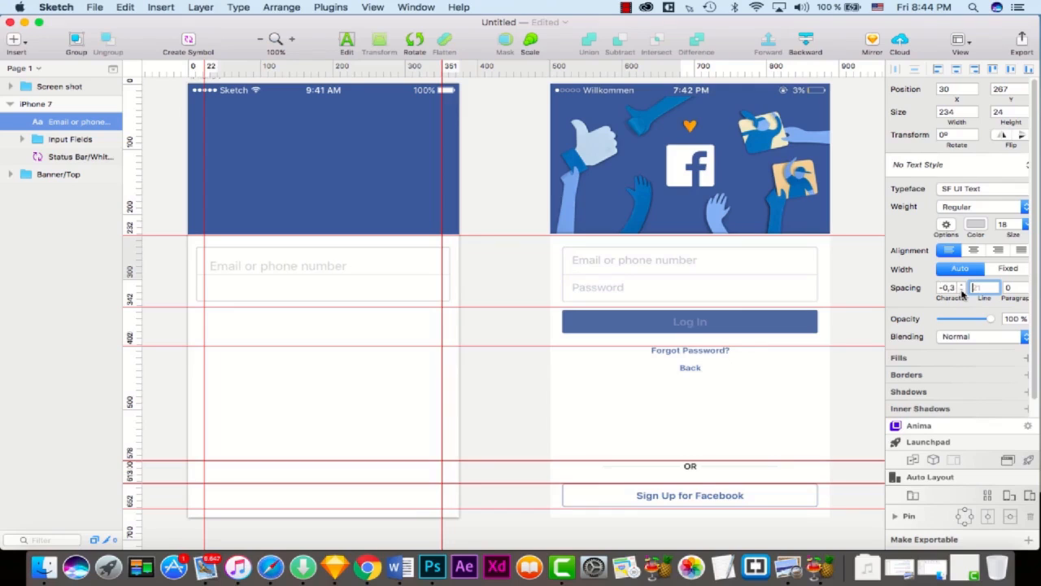
pyautogui.click(961, 292)
pyautogui.click(961, 292)
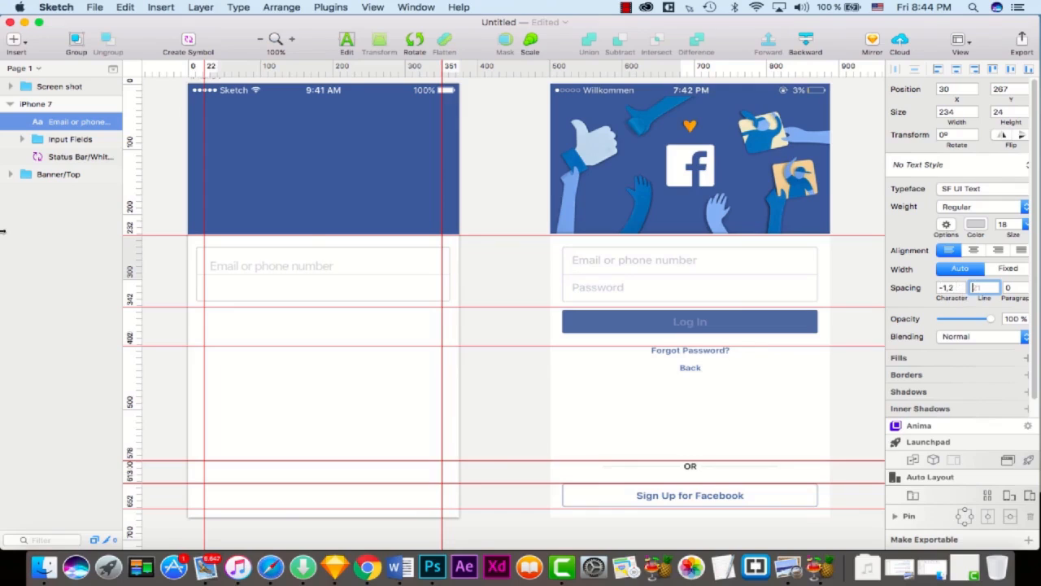
# Step: Nudge the placeholder text up to Y 262 and duplicate it into the lower field at about Y 298
pyautogui.click(317, 269)
pyautogui.press('Up')
pyautogui.press('Up')
pyautogui.press('Up')
pyautogui.press('Up')
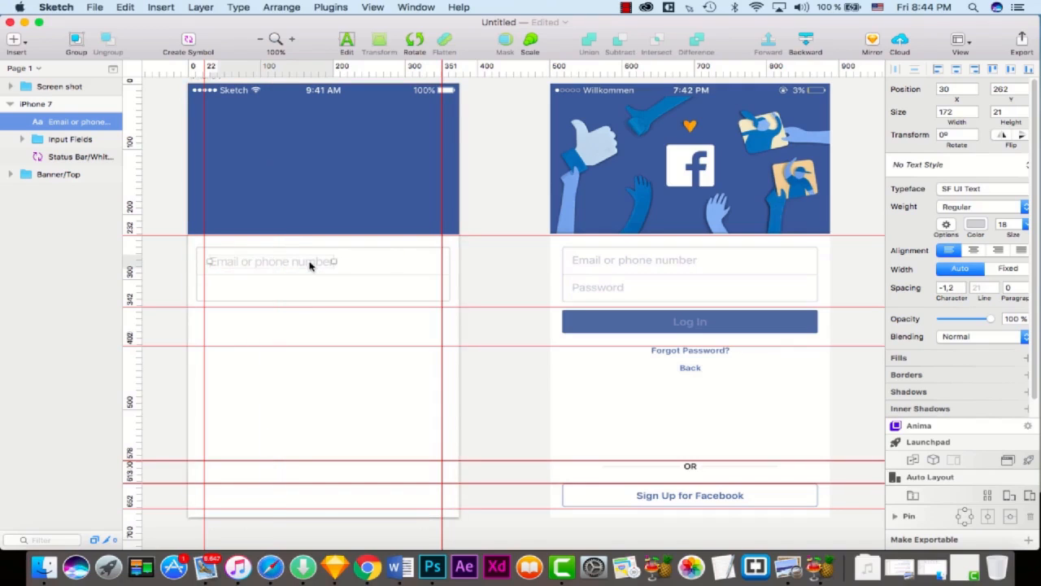
pyautogui.press('alt')
pyautogui.moveTo(309, 266)
pyautogui.mouseDown()
pyautogui.moveTo(309, 285)
pyautogui.moveTo(319, 288)
pyautogui.moveTo(313, 292)
pyautogui.moveTo(305, 267)
pyautogui.moveTo(310, 285)
pyautogui.mouseUp()
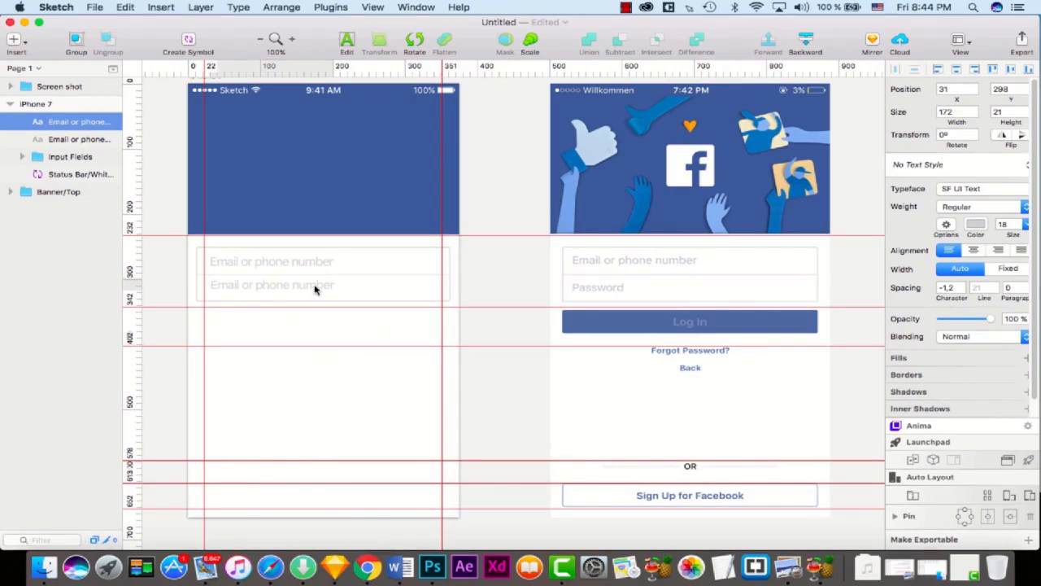
# Step: Nudge the duplicated placeholder to X 30, Y 299 and replace its text with "Password"
pyautogui.press('Left')
pyautogui.doubleClick(315, 290)
pyautogui.press('cmd+a')
pyautogui.press('BackSpace')
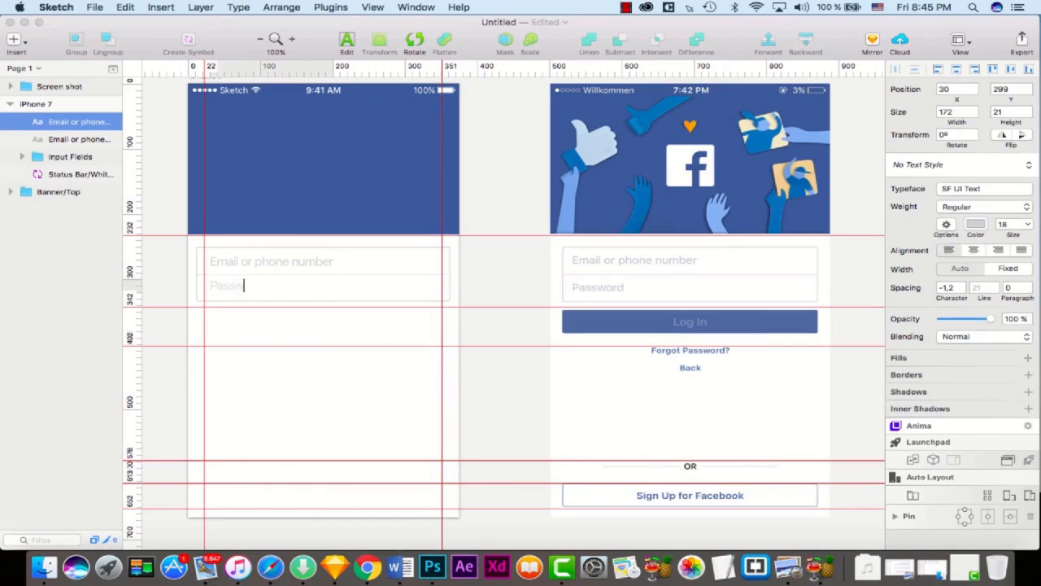
pyautogui.write('Password')
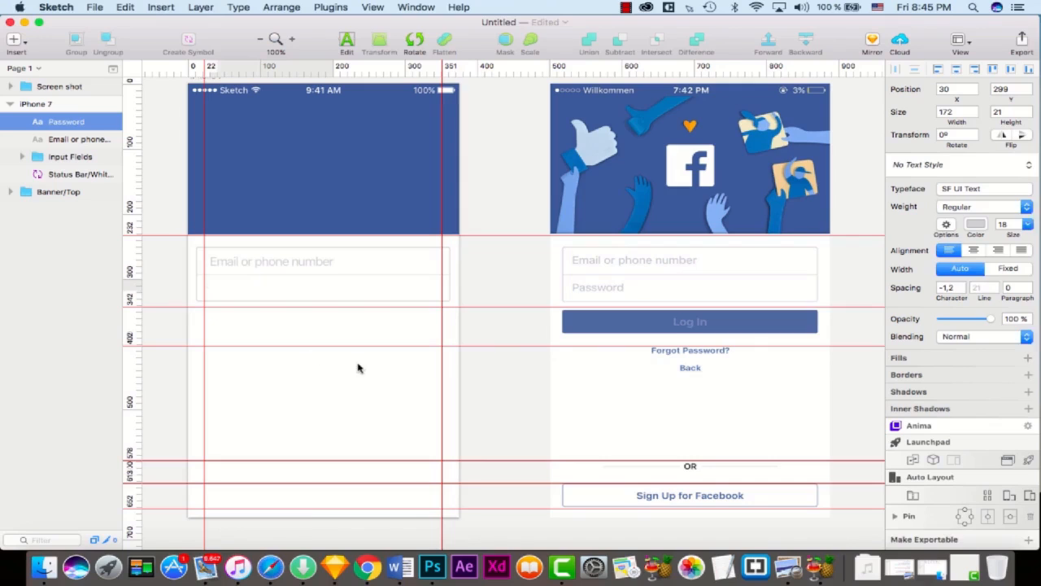
pyautogui.click(470, 383)
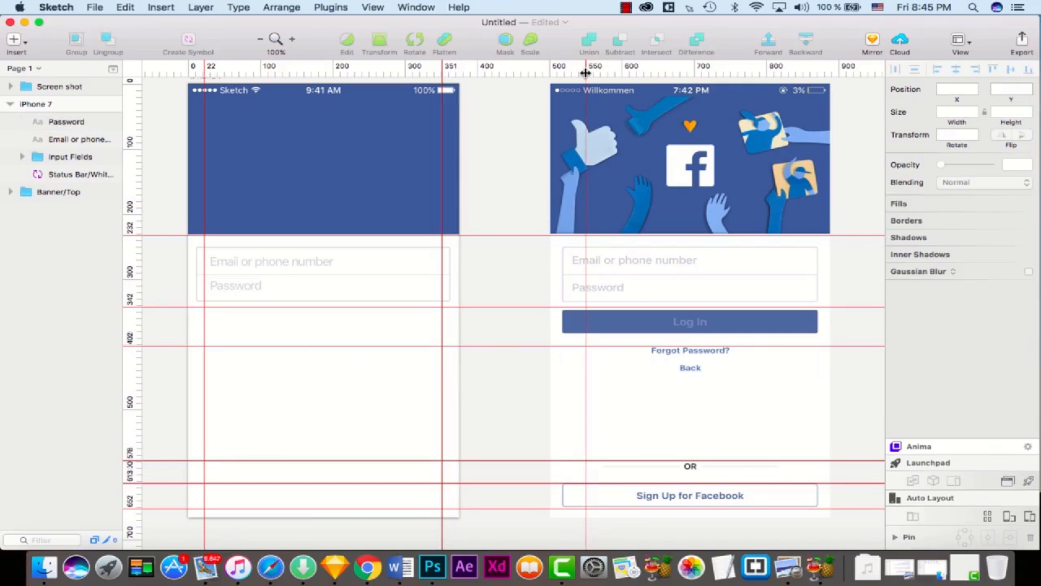
# Step: Set the "Password" placeholder's font size to 16 and nudge it down to Y 302
pyautogui.click(235, 286)
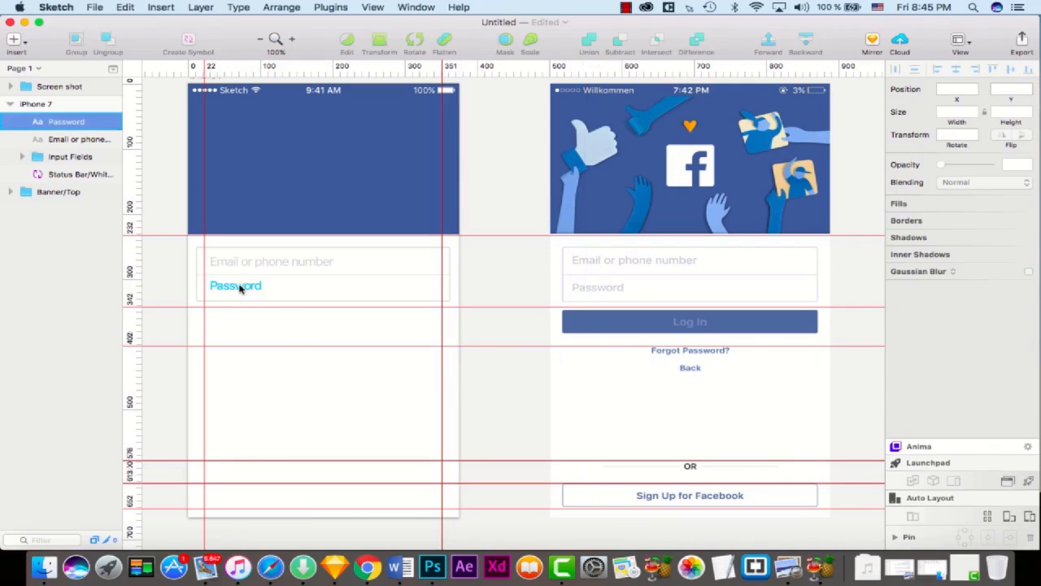
pyautogui.click(1006, 225)
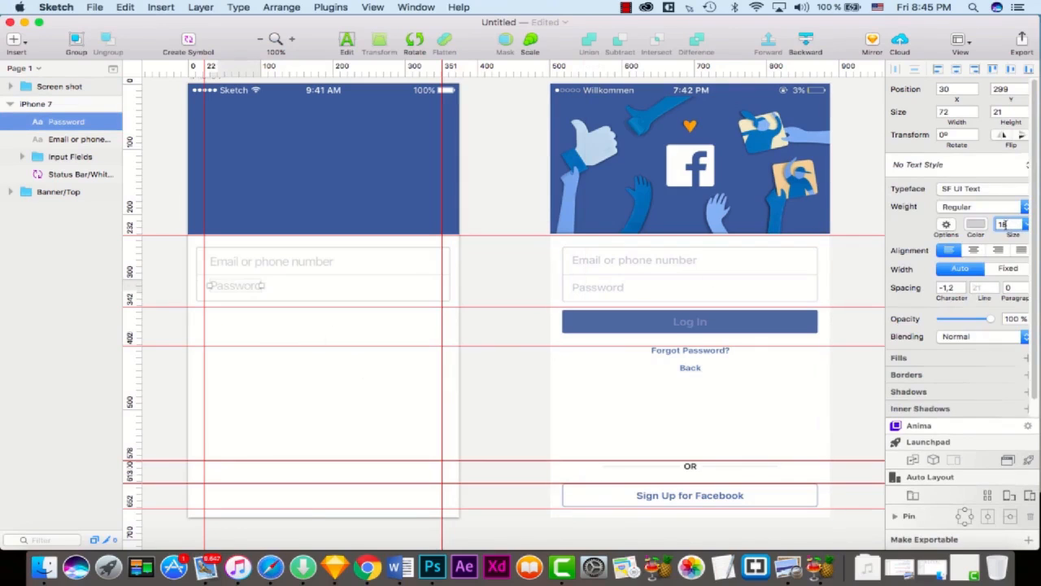
pyautogui.click(518, 374)
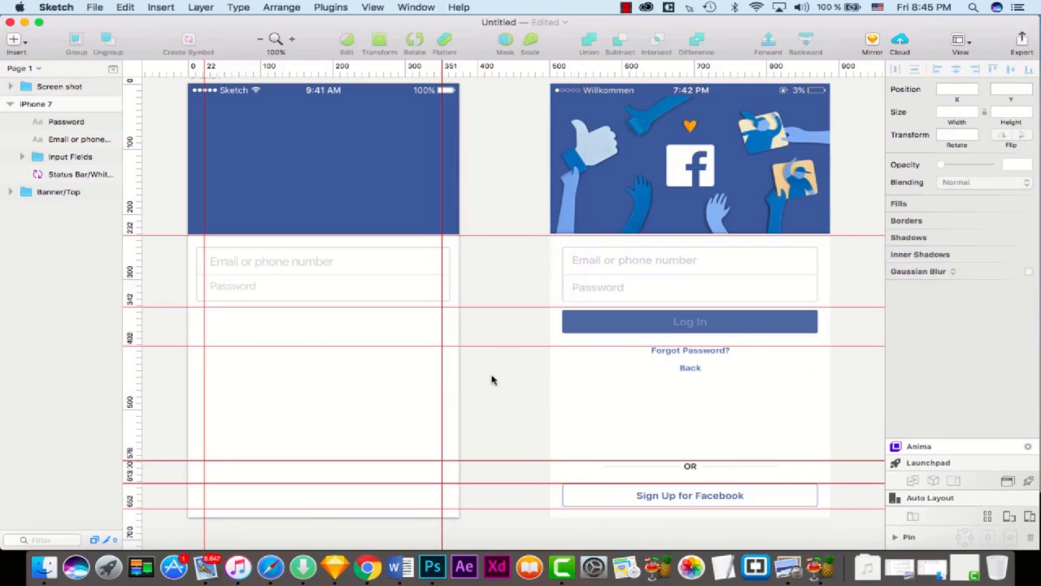
pyautogui.click(307, 298)
pyautogui.doubleClick(231, 287)
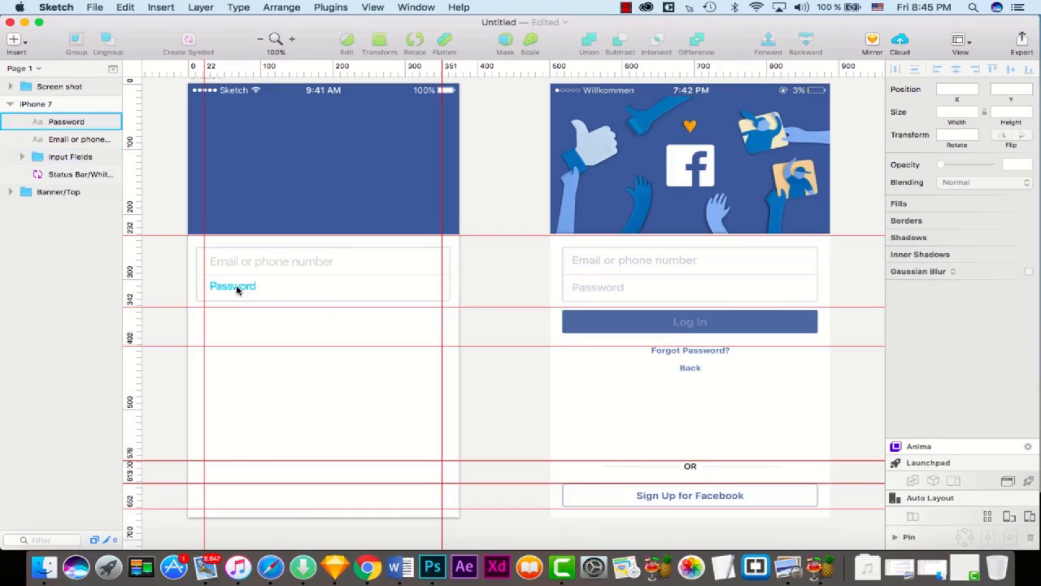
pyautogui.press('Down')
pyautogui.click(245, 279)
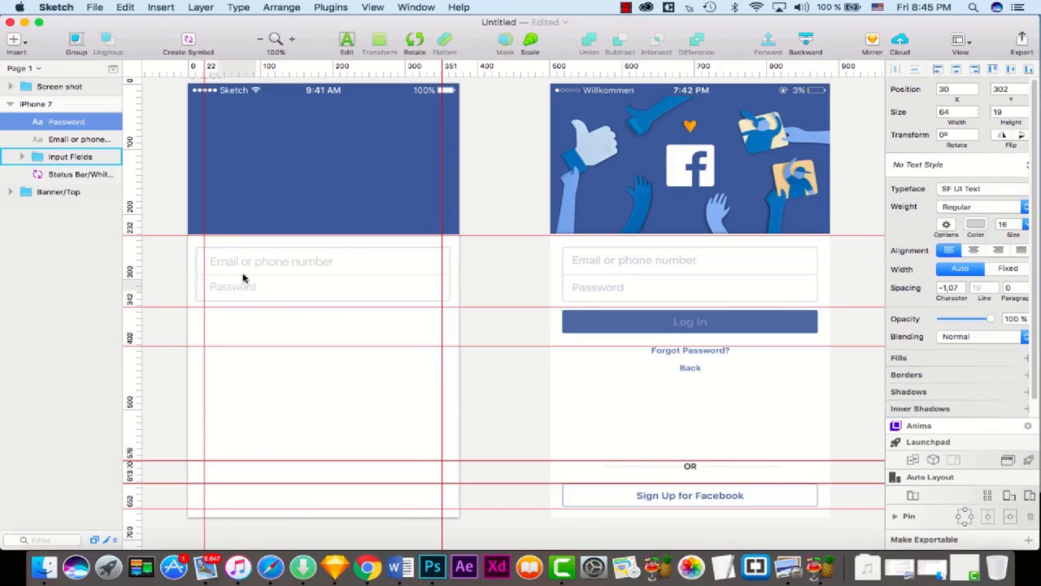
# Step: Set the "Email or phone number" placeholder's font size to 16 and its character spacing to -0.17
pyautogui.click(276, 268)
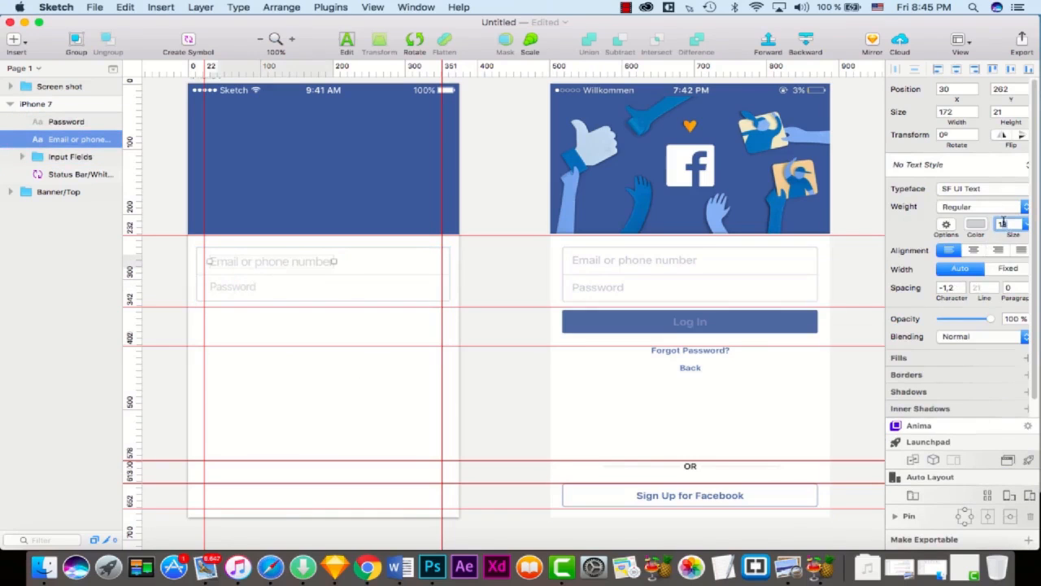
pyautogui.click(469, 326)
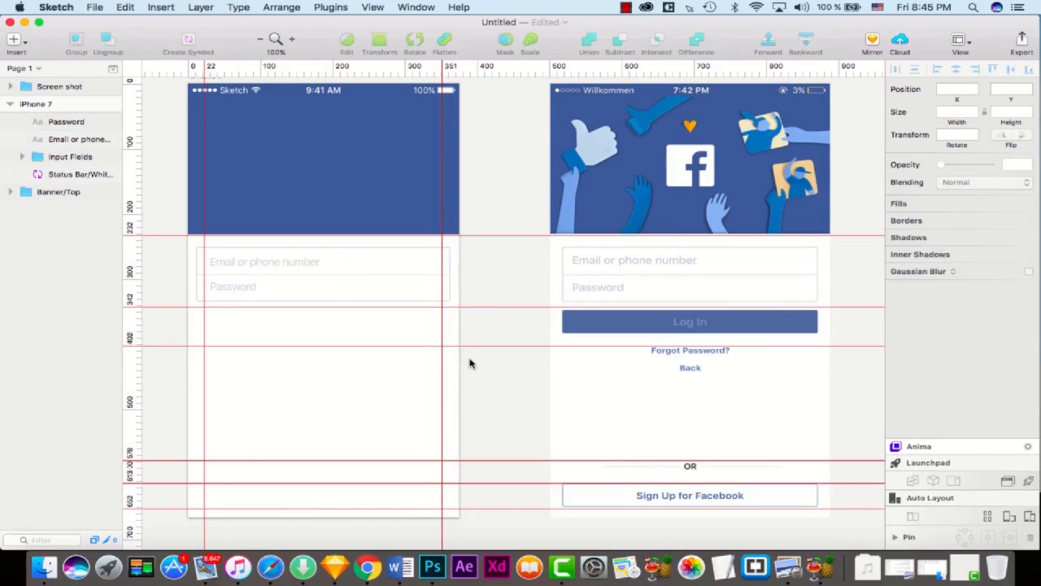
pyautogui.click(269, 269)
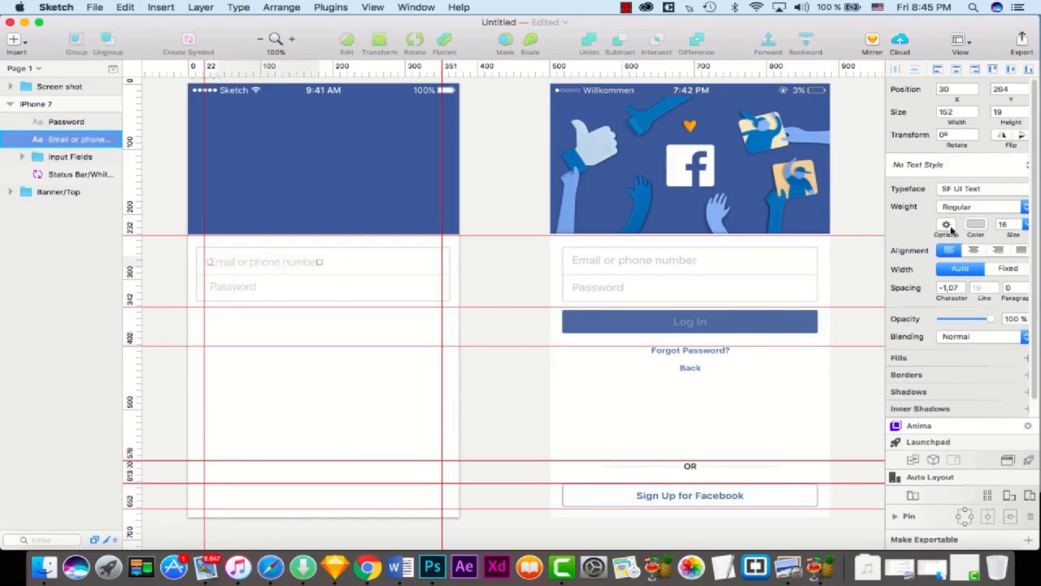
pyautogui.click(963, 284)
pyautogui.click(964, 285)
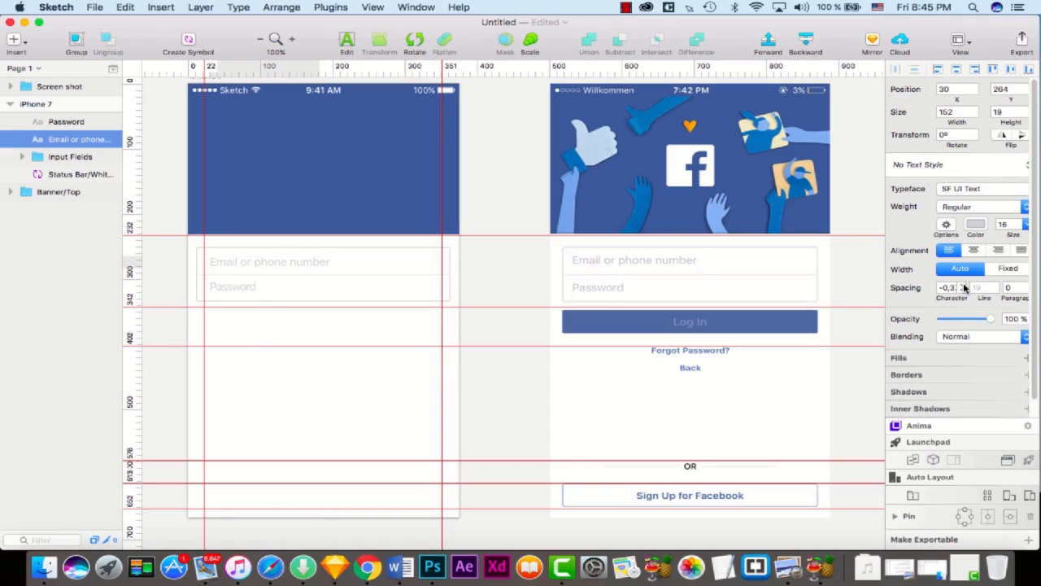
pyautogui.click(964, 285)
pyautogui.click(963, 285)
pyautogui.click(962, 286)
# Step: Loosen the "Password" placeholder's character spacing to -0.27
pyautogui.click(233, 289)
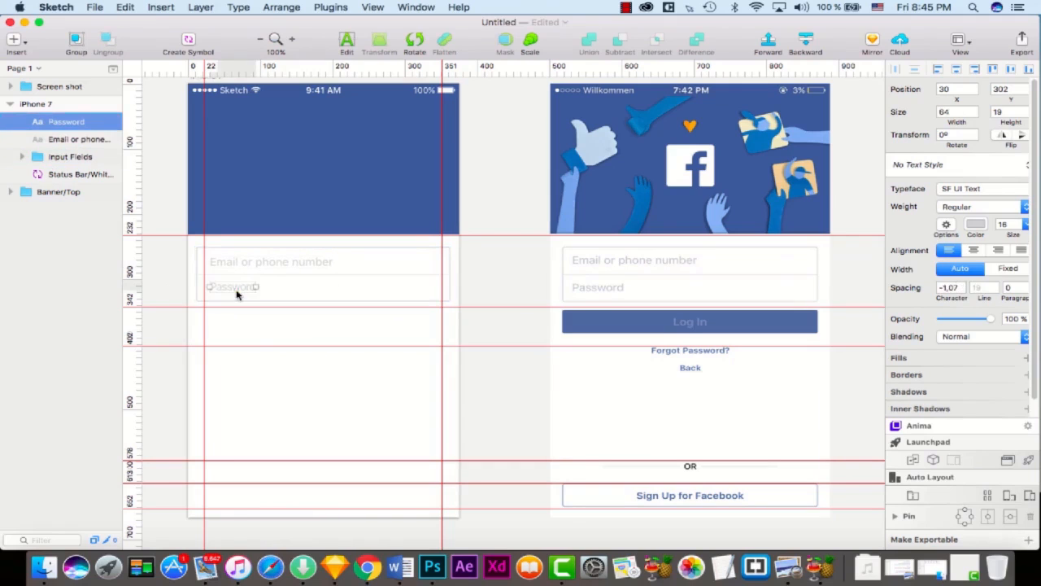
pyautogui.click(961, 286)
pyautogui.click(365, 355)
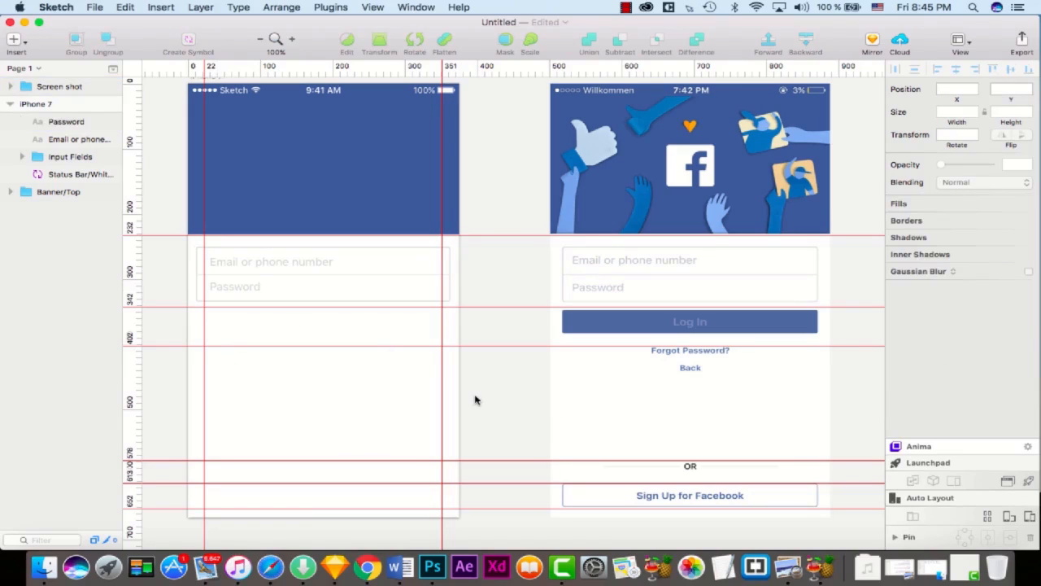
# Step: Move the "Password" and "Email or phone number" text layers into the Input Fields group
pyautogui.click(72, 124)
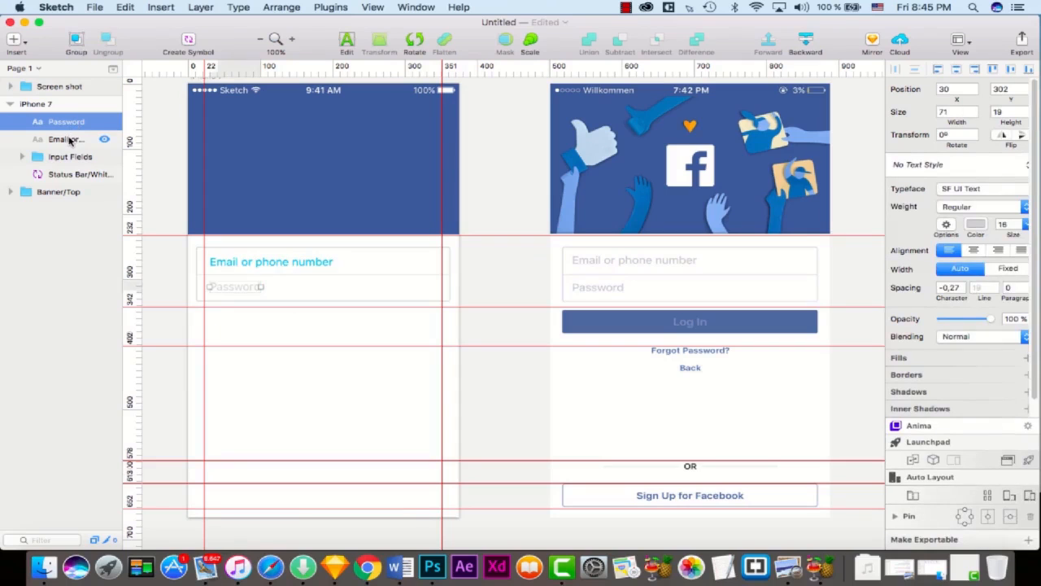
pyautogui.keyDown('shift'); pyautogui.click(69, 140); pyautogui.keyUp('shift')
pyautogui.moveTo(70, 139); pyautogui.dragTo(63, 160)
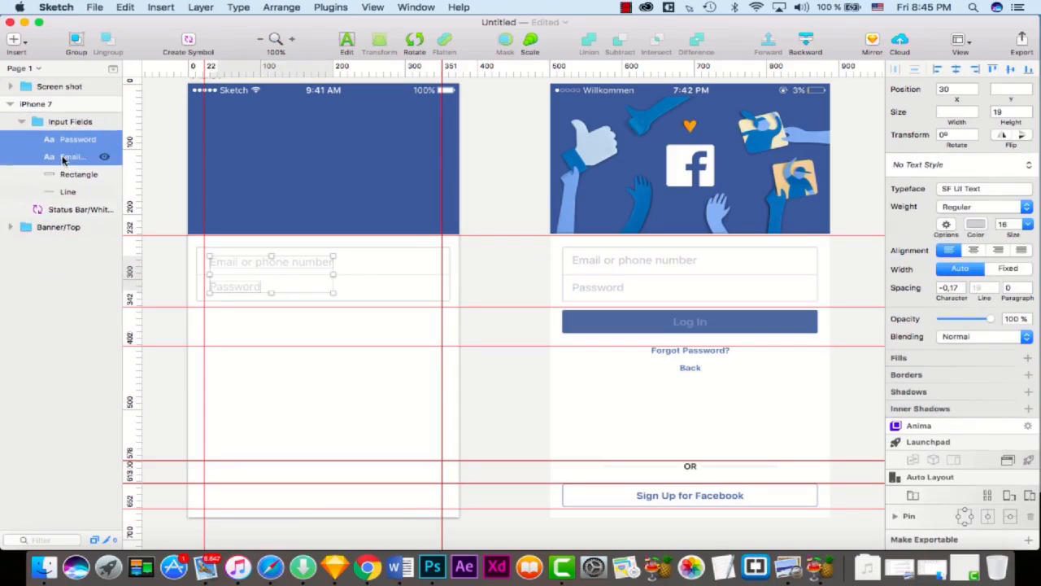
pyautogui.click(366, 356)
# Step: Draw a rounded rectangle about 353 × 36 over the reference Log In button and move it onto the artboard below the input fields
pyautogui.click(727, 317)
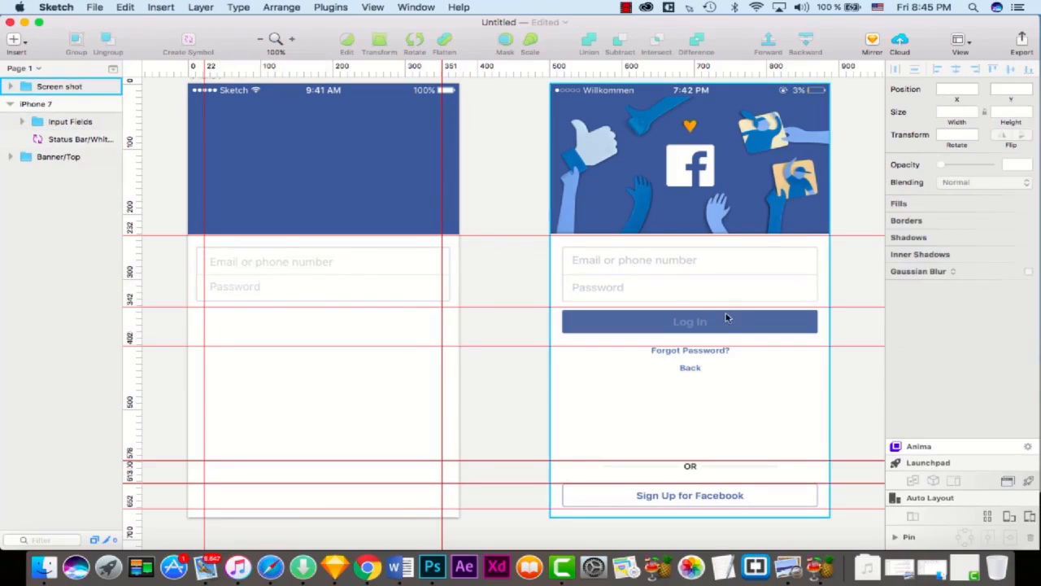
pyautogui.click(14, 40)
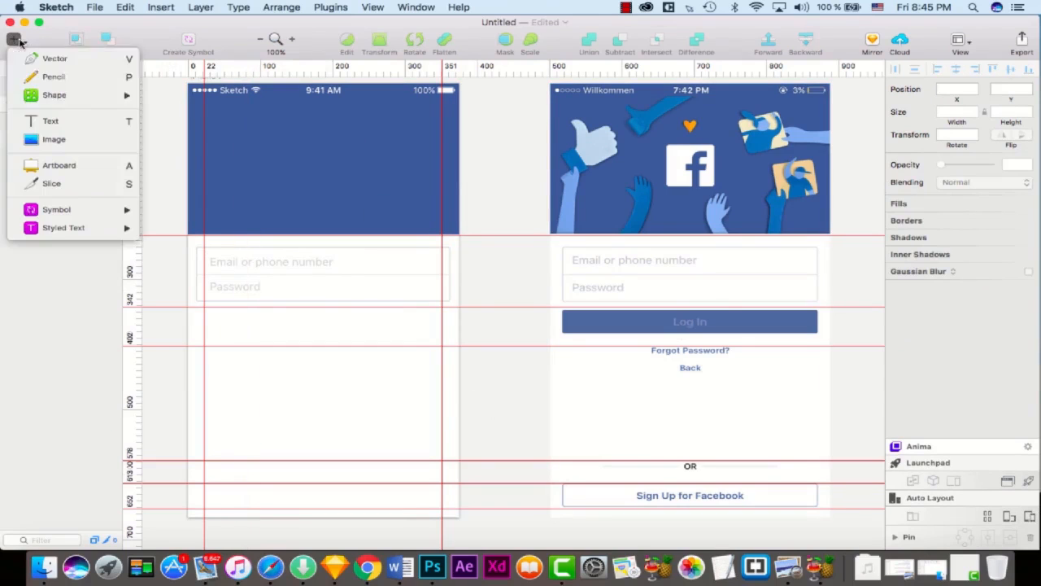
pyautogui.moveTo(113, 95)
pyautogui.click(203, 167)
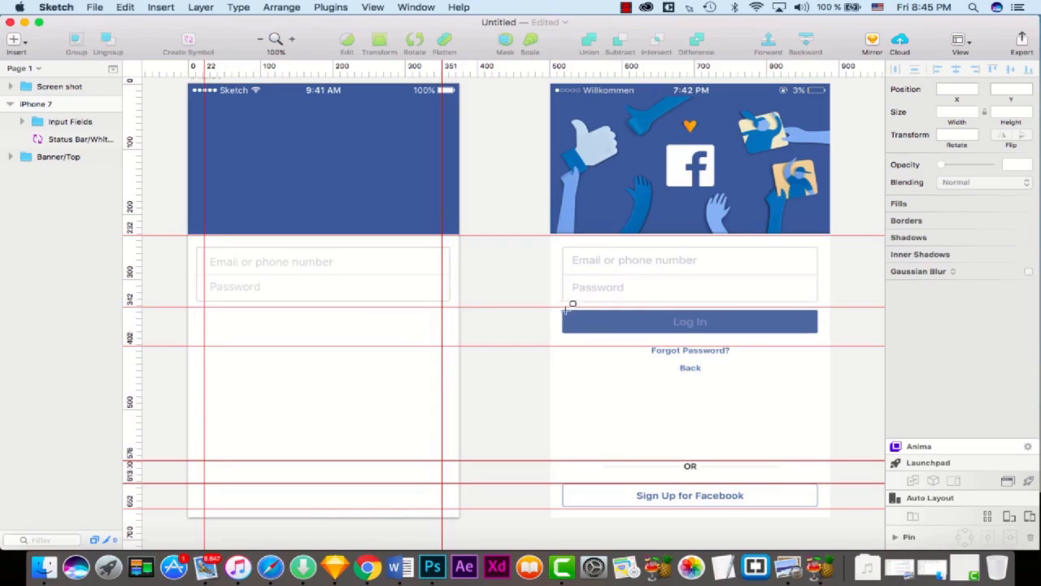
pyautogui.moveTo(562, 301)
pyautogui.mouseDown()
pyautogui.moveTo(818, 327)
pyautogui.moveTo(365, 337)
pyautogui.moveTo(395, 328)
pyautogui.mouseUp()
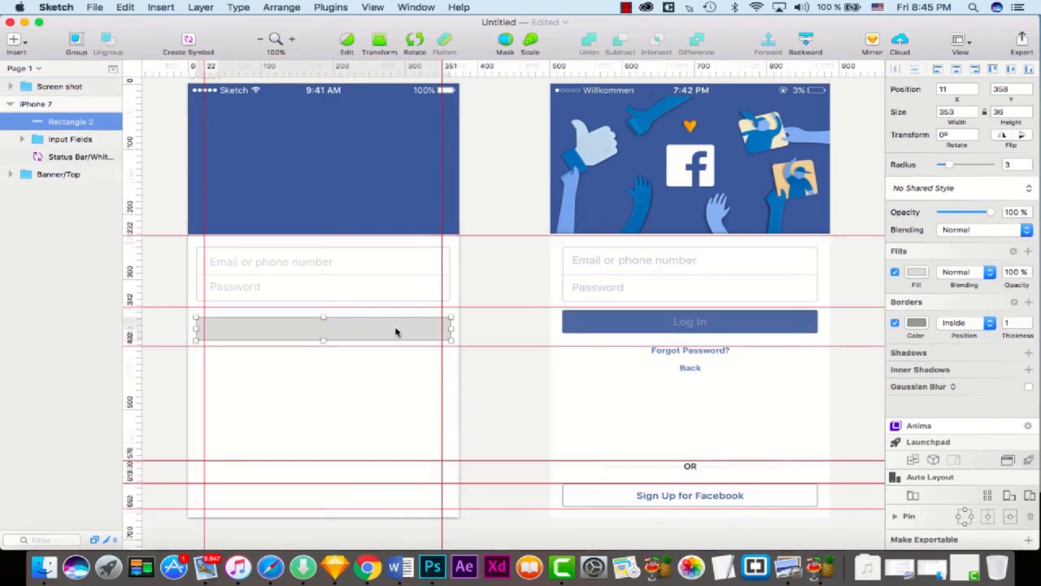
# Step: Nudge the button rectangle to X 12, Y 348 to line it up below the input fields
pyautogui.press('Up')
pyautogui.press('Up')
pyautogui.press('Up')
pyautogui.press('Left')
pyautogui.press('Left')
pyautogui.press('Left')
pyautogui.press('Up')
pyautogui.press('Up')
pyautogui.press('Up')
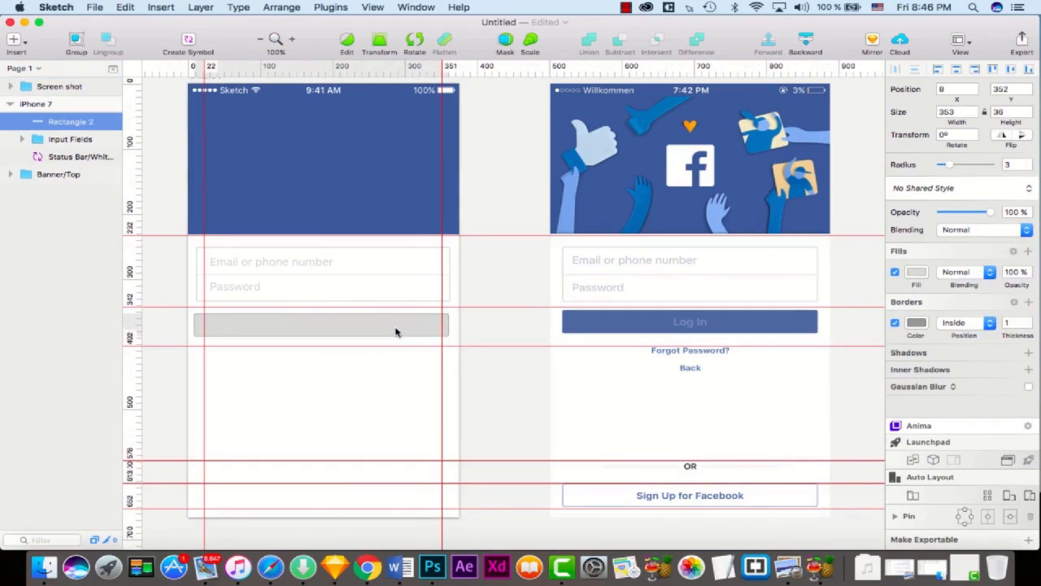
pyautogui.press('Up')
pyautogui.press('Up')
pyautogui.press('Up')
pyautogui.press('Right')
pyautogui.press('Up')
pyautogui.press('Up')
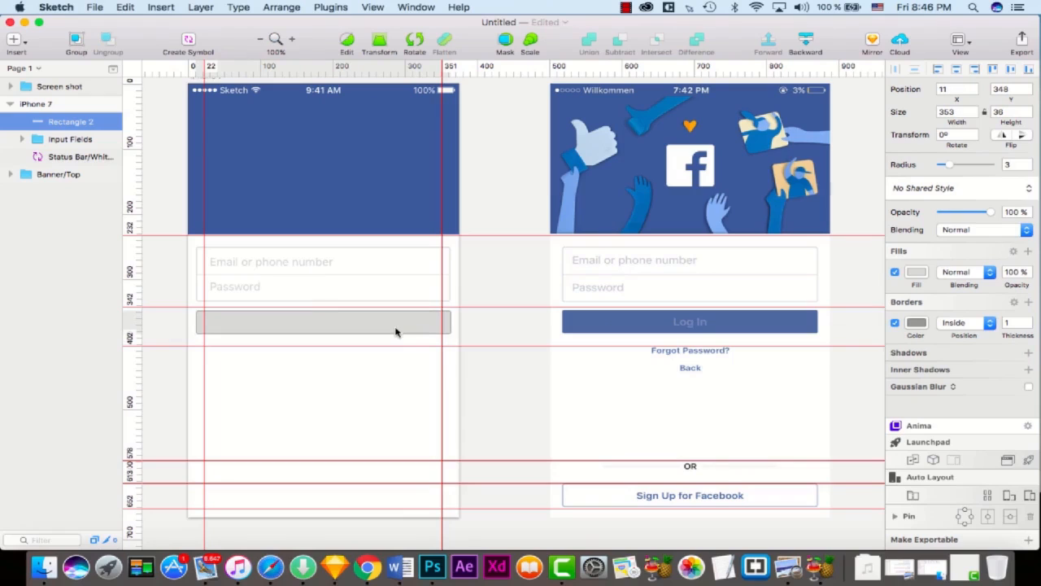
pyautogui.press('Right')
pyautogui.press('Down')
# Step: Remove the button rectangle's border and fill it with the saved Facebook blue #3B5999
pyautogui.click(895, 323)
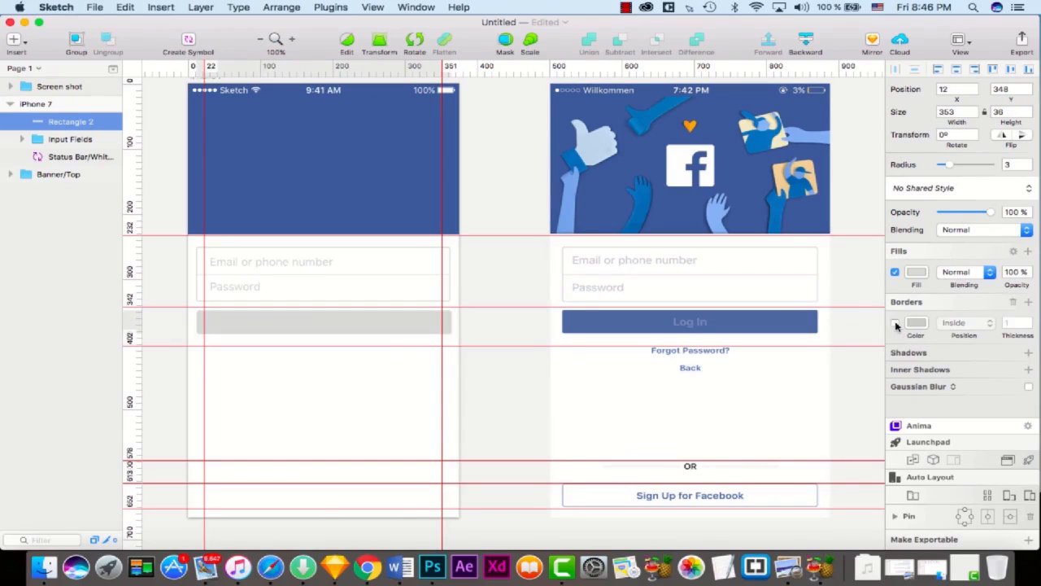
pyautogui.click(917, 273)
pyautogui.click(899, 416)
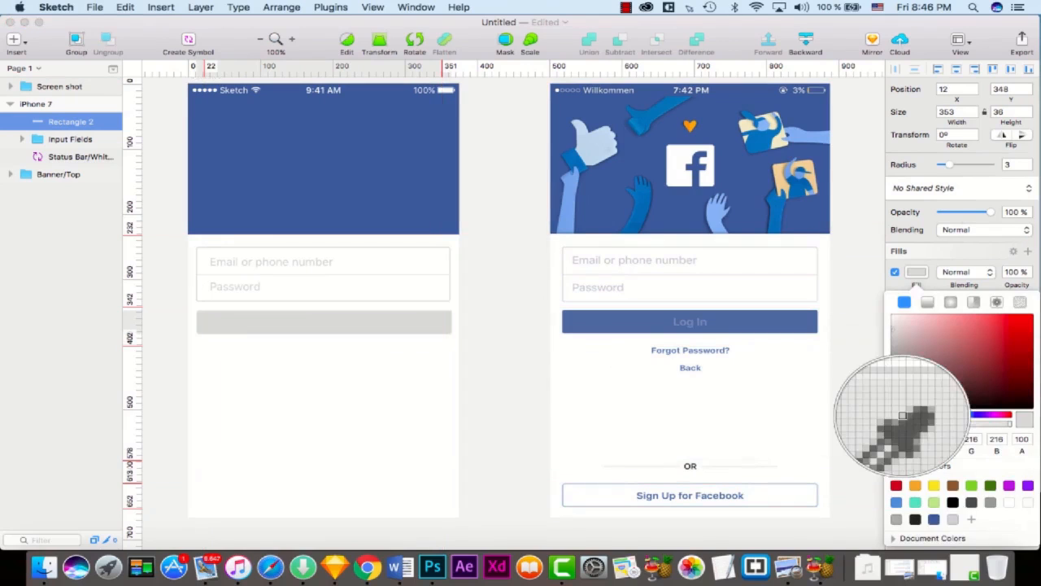
pyautogui.click(935, 518)
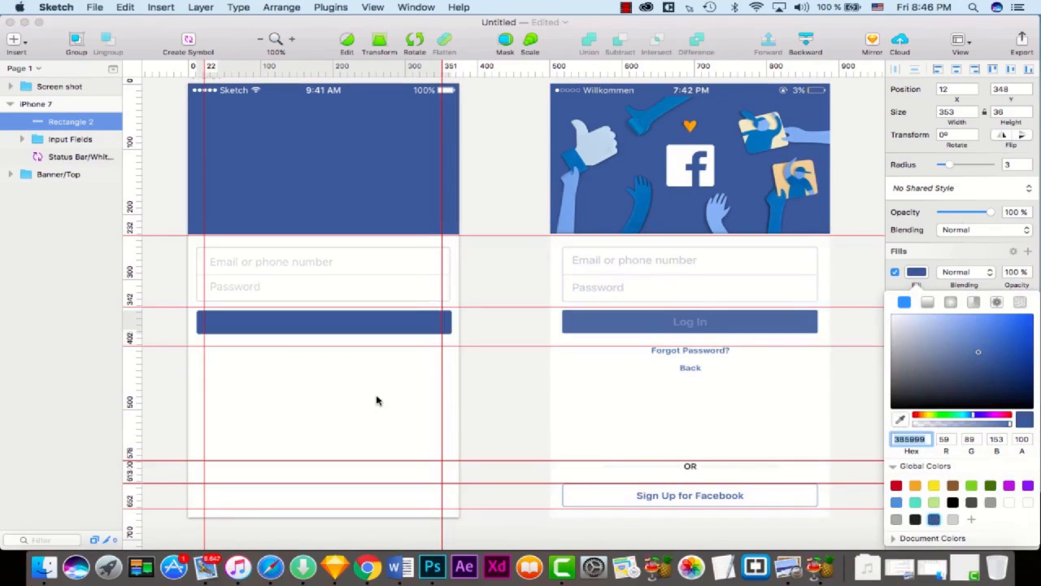
pyautogui.click(377, 400)
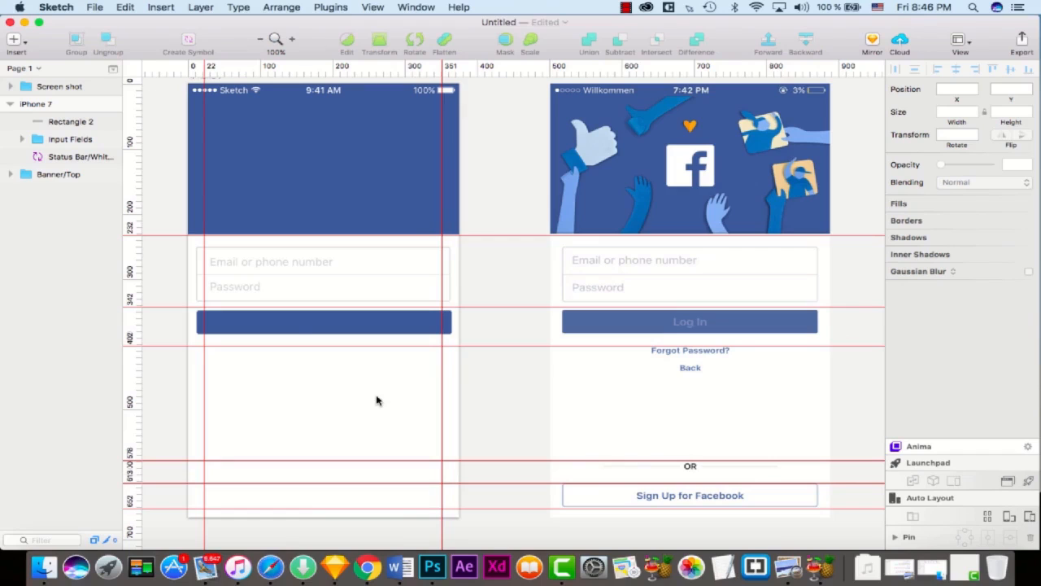
# Step: Group the button rectangle and name the group "Login Button"
pyautogui.click(73, 121)
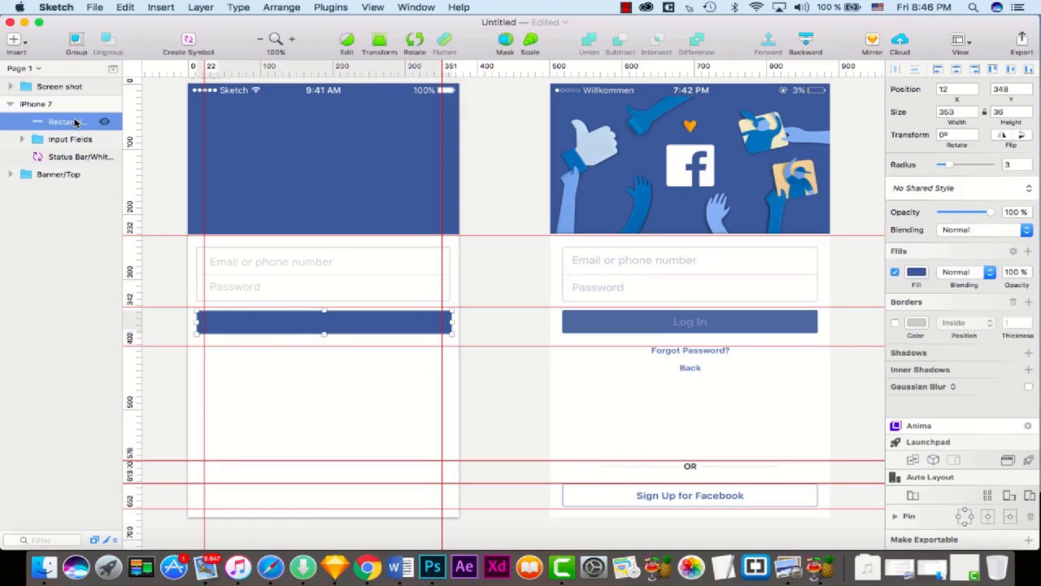
pyautogui.press('super+g')
pyautogui.doubleClick(73, 121)
pyautogui.write('Button')
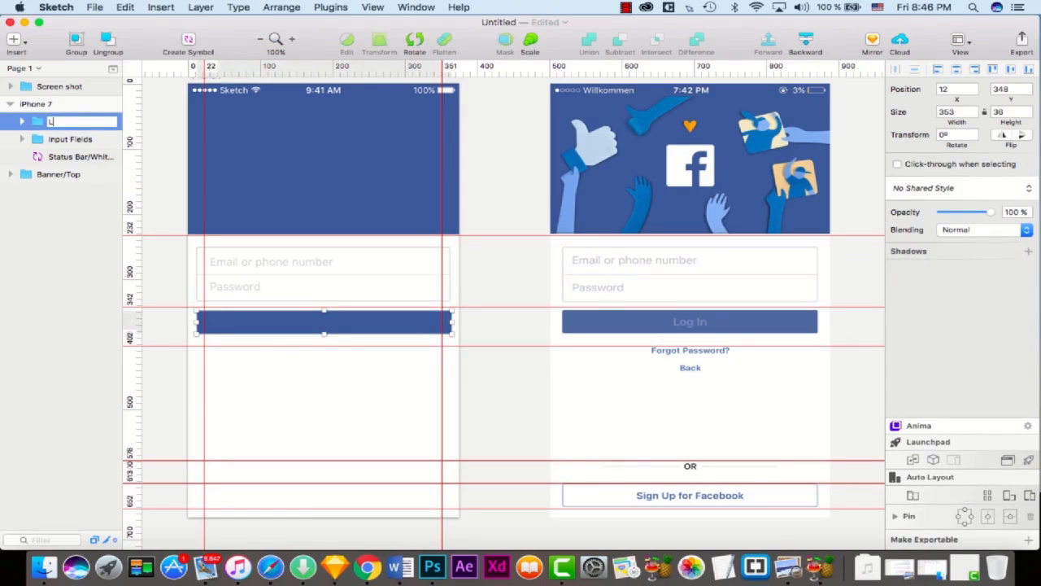
pyautogui.click(444, 349)
# Step: Add the text "Log in" on the blue button and set its weight to Bold
pyautogui.click(306, 325)
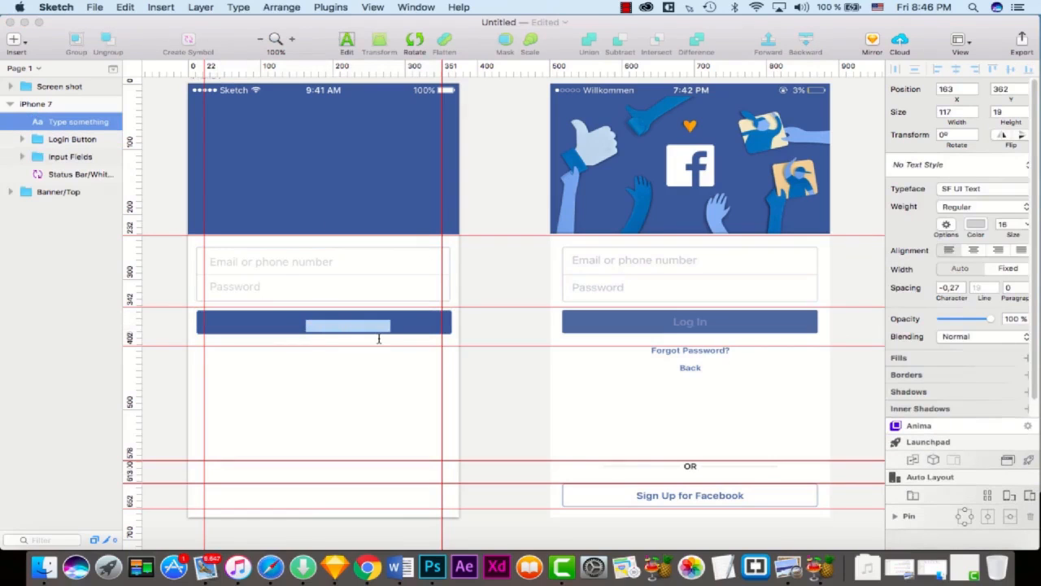
pyautogui.press('BackSpace')
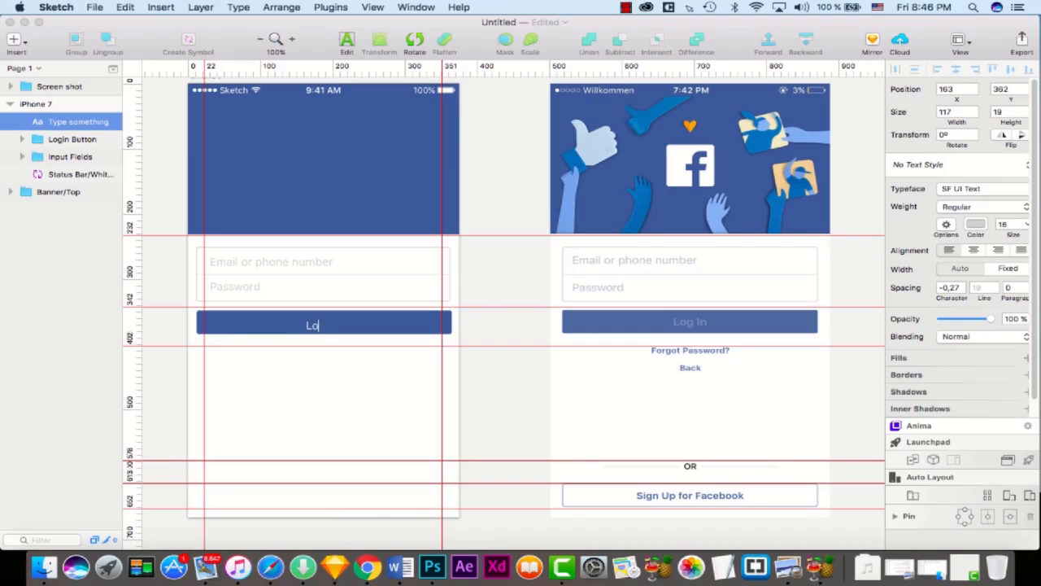
pyautogui.press('super+a')
pyautogui.click(986, 210)
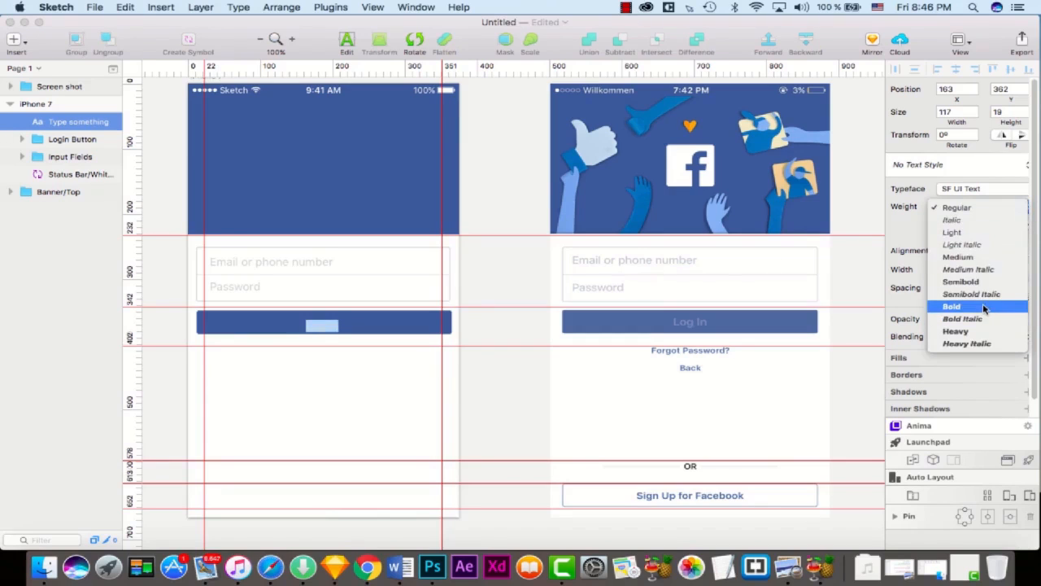
pyautogui.click(953, 306)
pyautogui.click(465, 386)
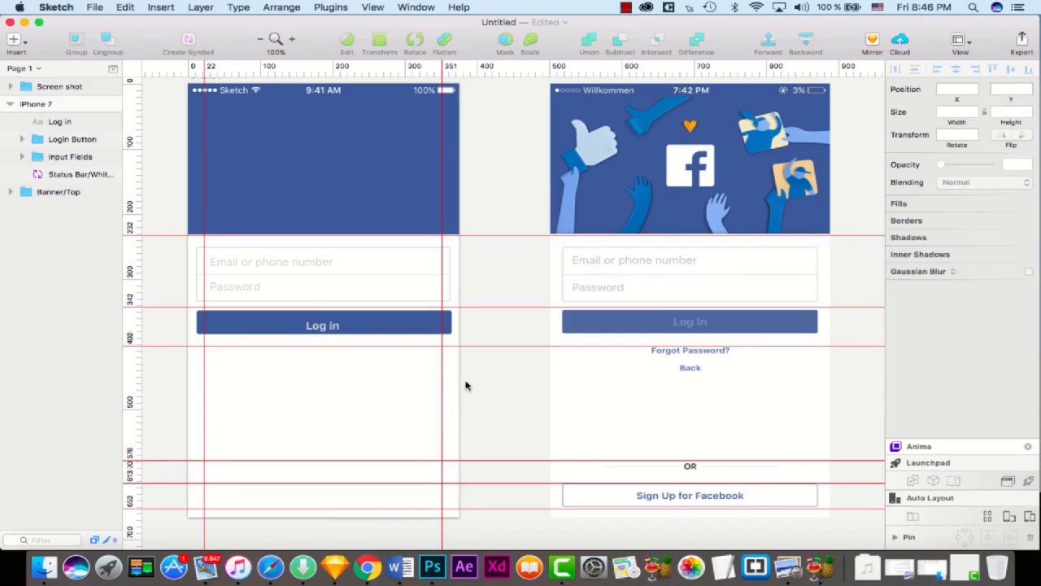
# Step: Change the "Log in" text's weight to Semibold
pyautogui.click(335, 333)
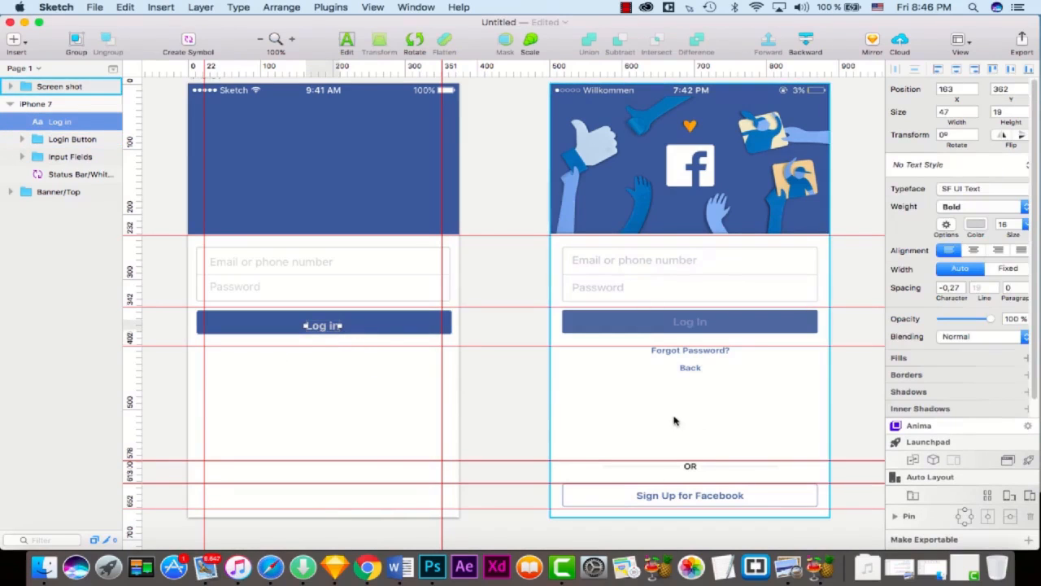
pyautogui.click(982, 208)
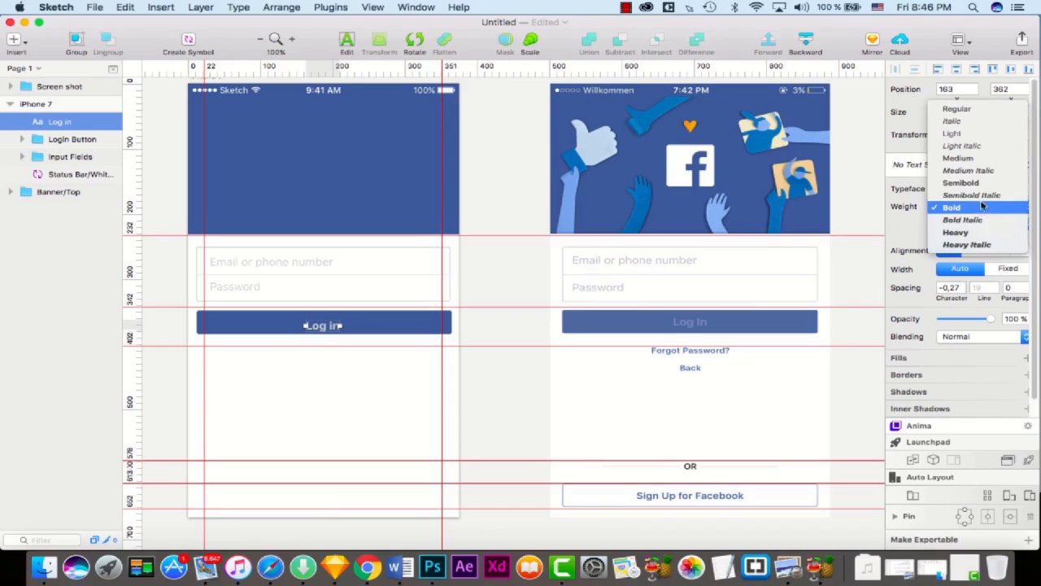
pyautogui.click(975, 183)
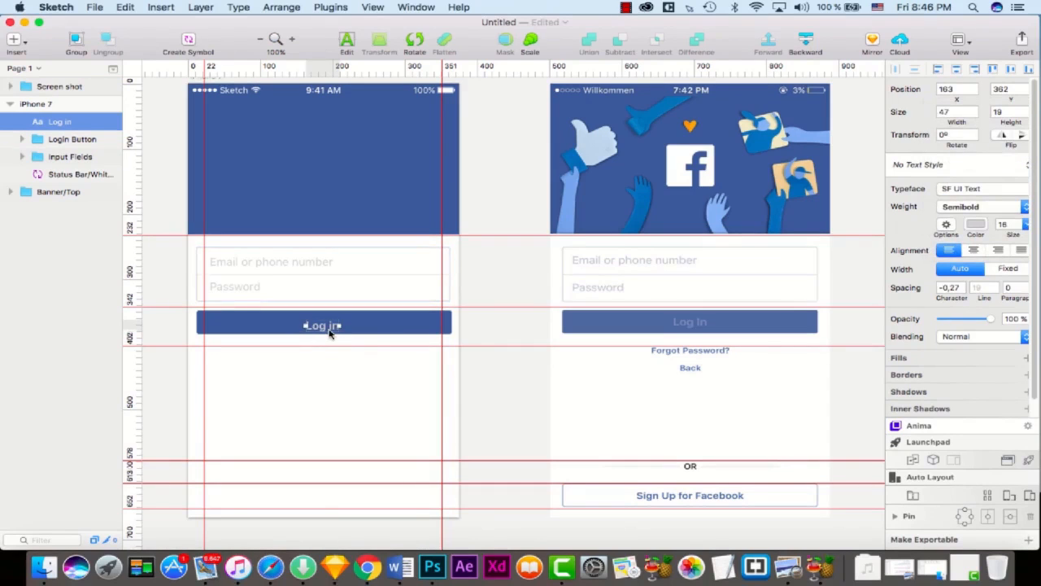
# Step: Nudge the "Log in" text to X 160, Y 356 so it sits centred on the blue button
pyautogui.press('Left')
pyautogui.press('Up')
pyautogui.press('Left')
pyautogui.press('Up')
pyautogui.press('Left')
pyautogui.press('Up')
pyautogui.press('Left')
pyautogui.press('Up')
pyautogui.press('Left')
pyautogui.press('Up')
pyautogui.press('Left')
pyautogui.press('Up')
pyautogui.press('Left')
pyautogui.press('Up')
pyautogui.press('Left')
pyautogui.press('Up')
pyautogui.press('Left')
pyautogui.press('Up')
pyautogui.press('Right')
pyautogui.press('Down')
pyautogui.press('Right')
pyautogui.press('Down')
pyautogui.press('Right')
pyautogui.press('Down')
pyautogui.press('Right')
pyautogui.press('Down')
pyautogui.press('Right')
pyautogui.press('Right')
pyautogui.press('Right')
pyautogui.press('Left')
pyautogui.press('Left')
# Step: Sample the screenshot's login button colour for the "Log in" text and lighten it to #7C8EB5
pyautogui.click(976, 226)
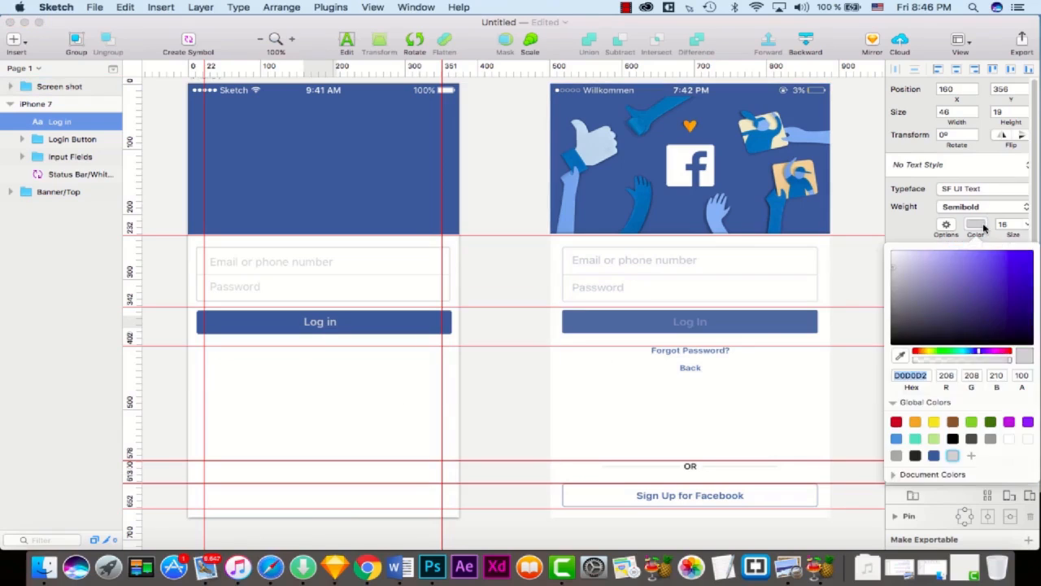
pyautogui.click(899, 356)
pyautogui.click(754, 327)
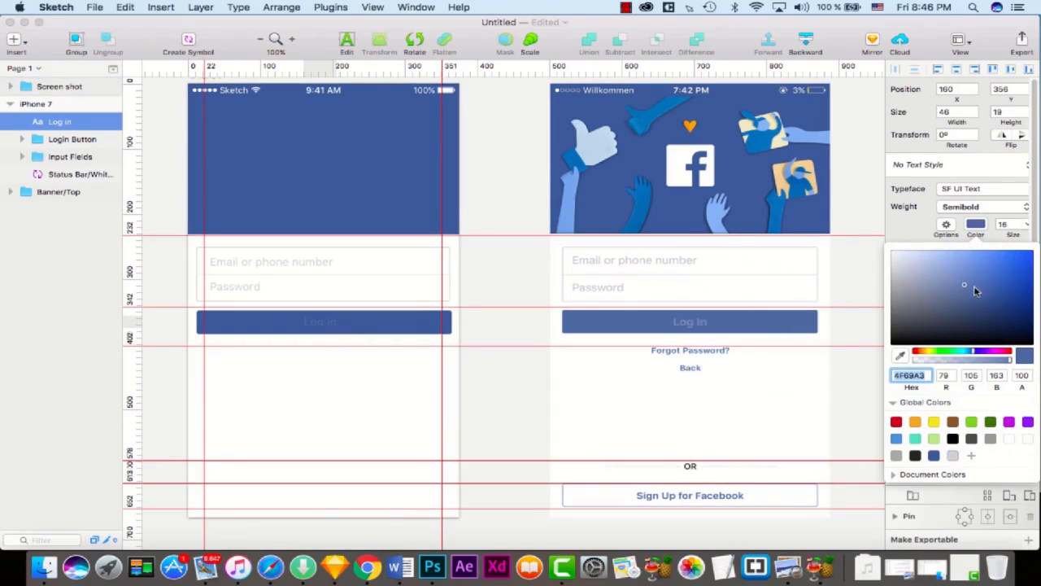
pyautogui.moveTo(965, 287); pyautogui.dragTo(931, 275)
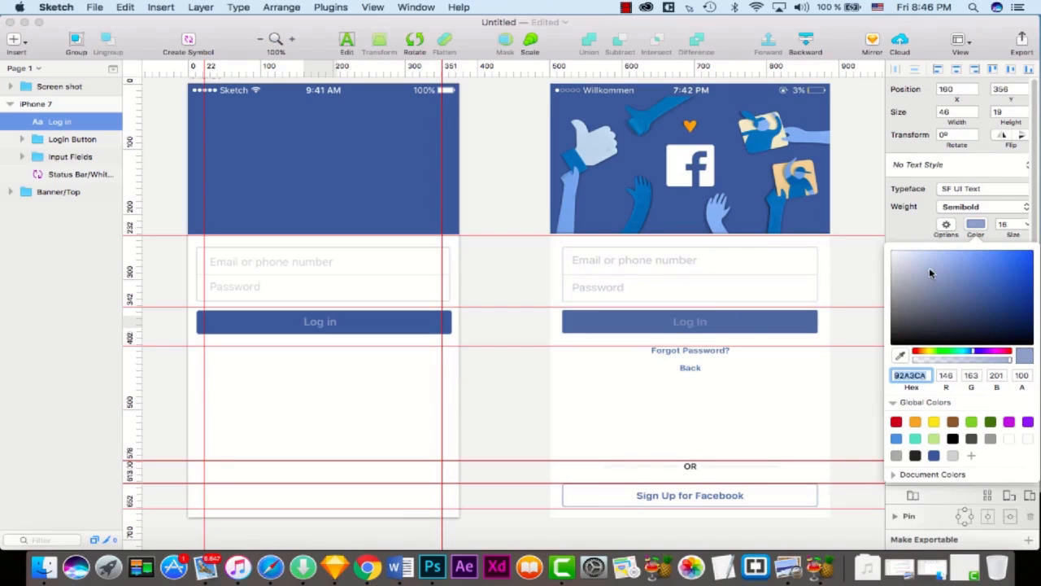
pyautogui.moveTo(931, 274); pyautogui.dragTo(936, 281)
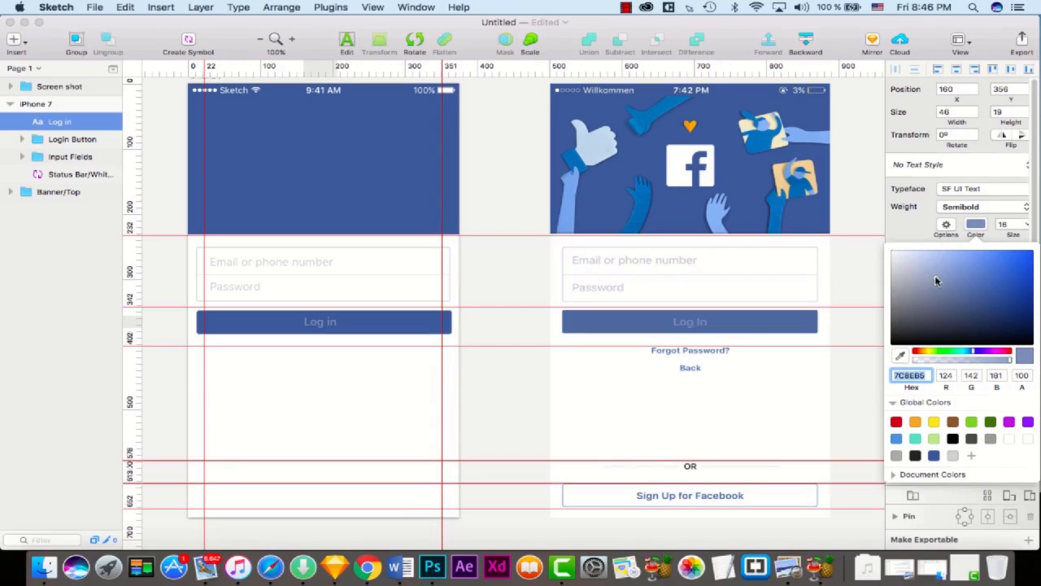
# Step: Correct the button label's capitalisation to "Log In"
pyautogui.doubleClick(331, 322)
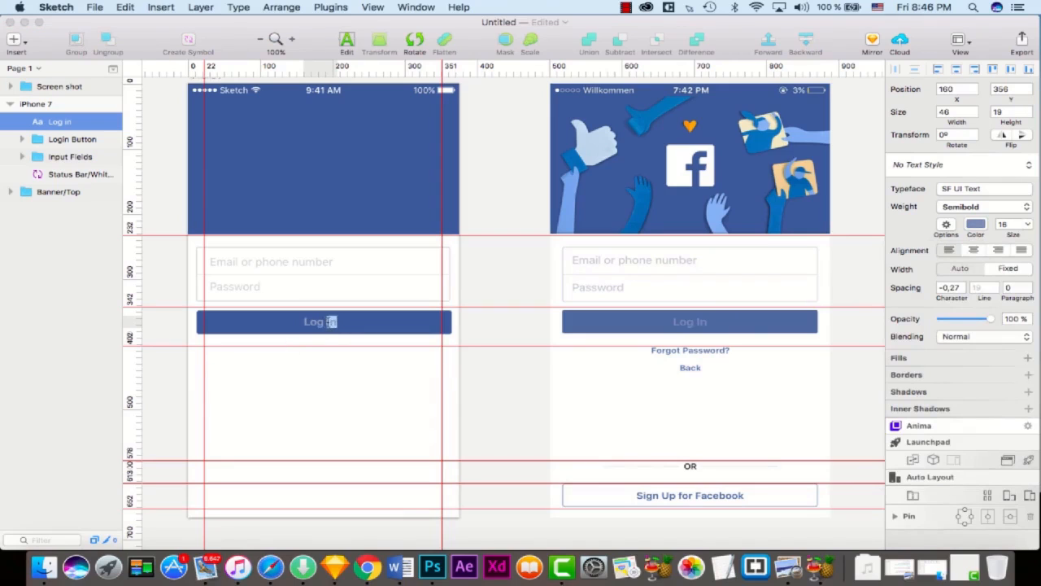
pyautogui.click(328, 321)
pyautogui.click(343, 376)
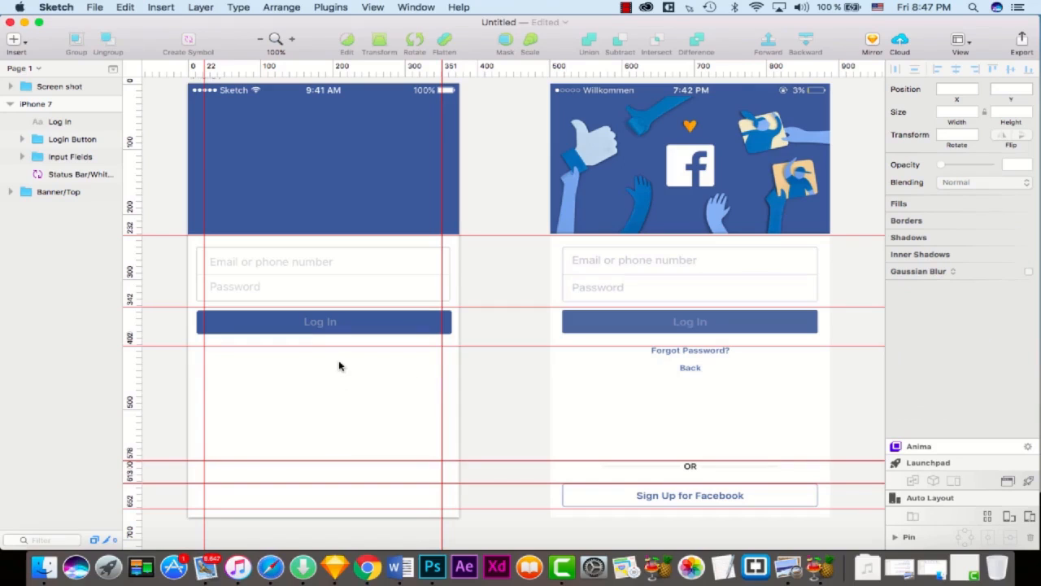
# Step: Lighten the fill of the rectangle in the Login Button group to #5371B0
pyautogui.click(410, 328)
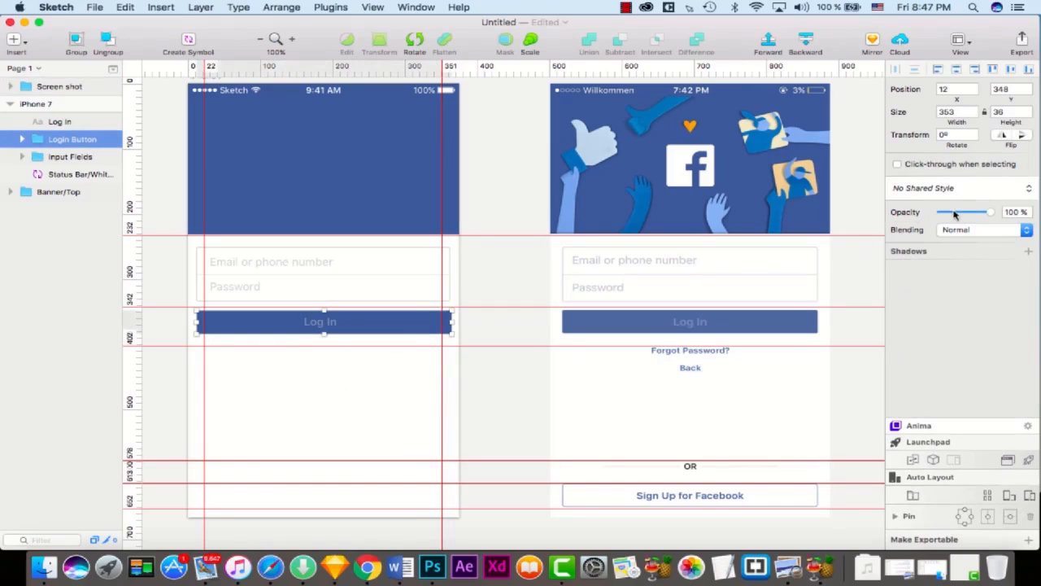
pyautogui.click(22, 139)
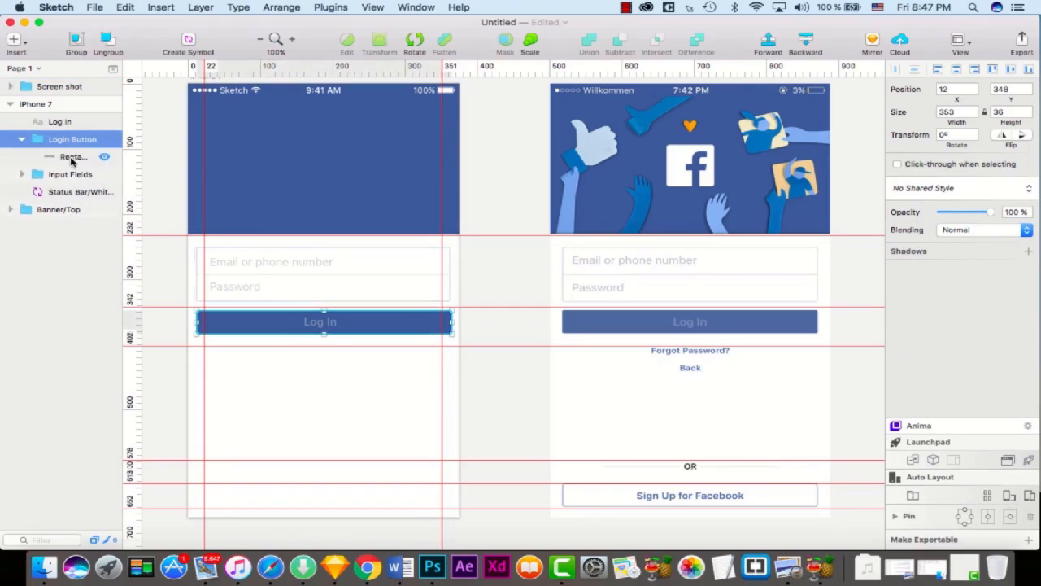
pyautogui.click(65, 156)
pyautogui.click(916, 297)
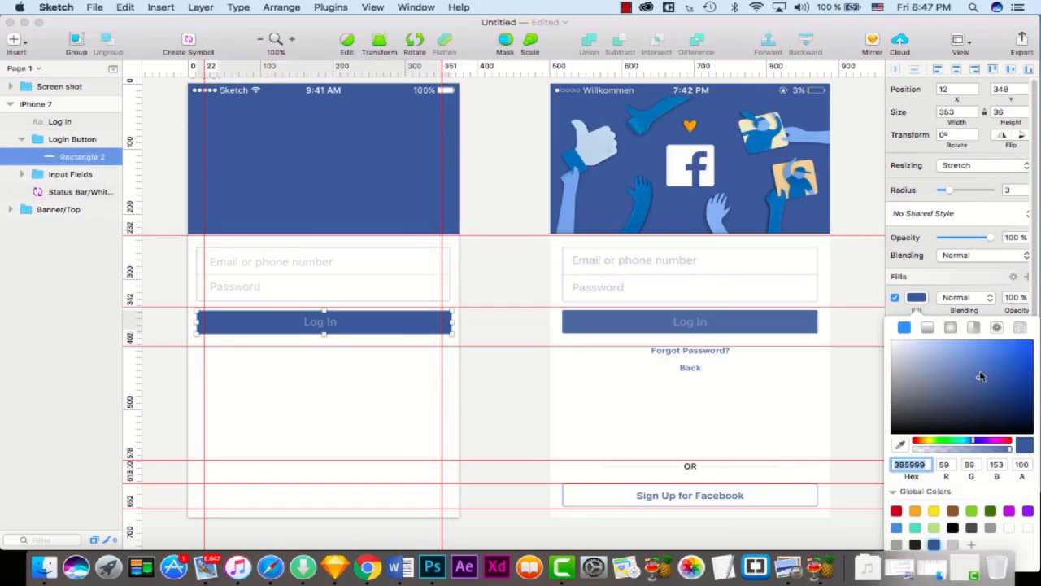
pyautogui.moveTo(981, 376); pyautogui.dragTo(967, 371)
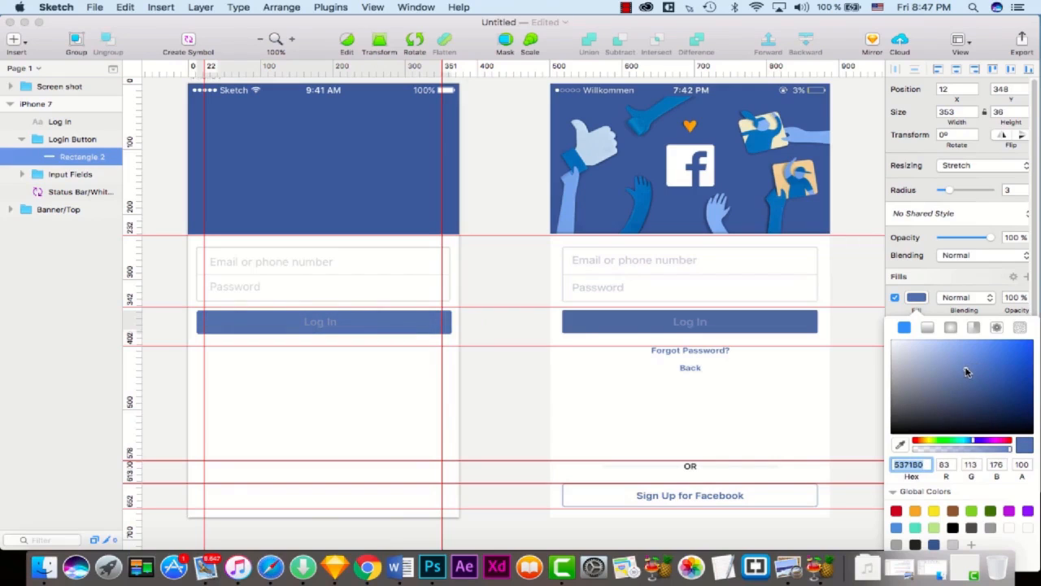
pyautogui.click(496, 384)
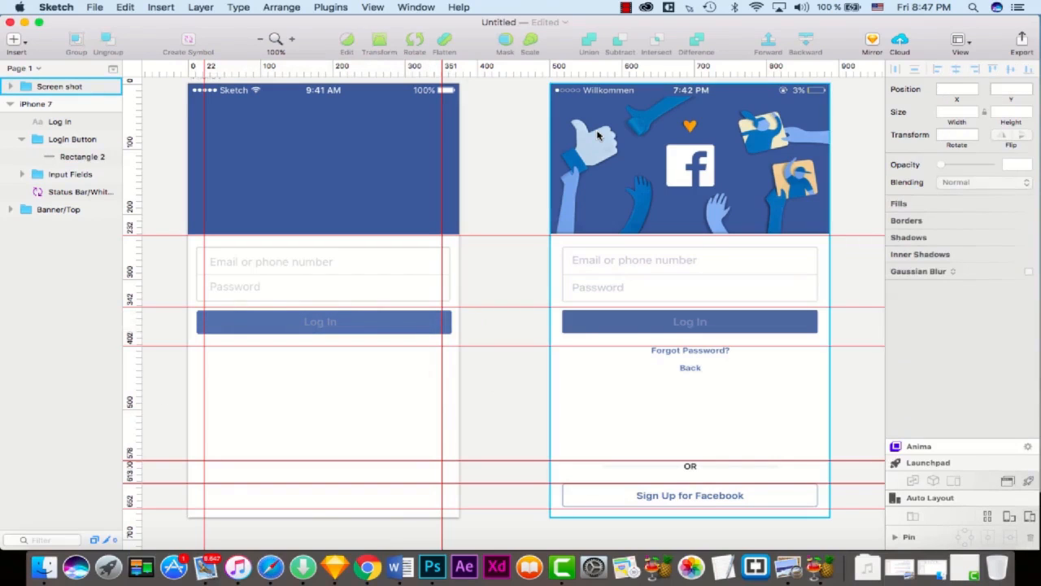
# Step: Move the Log In text layer into the Login Button group and duplicate the group to X 11, Y 616
pyautogui.moveTo(57, 122); pyautogui.dragTo(70, 138)
pyautogui.click(472, 388)
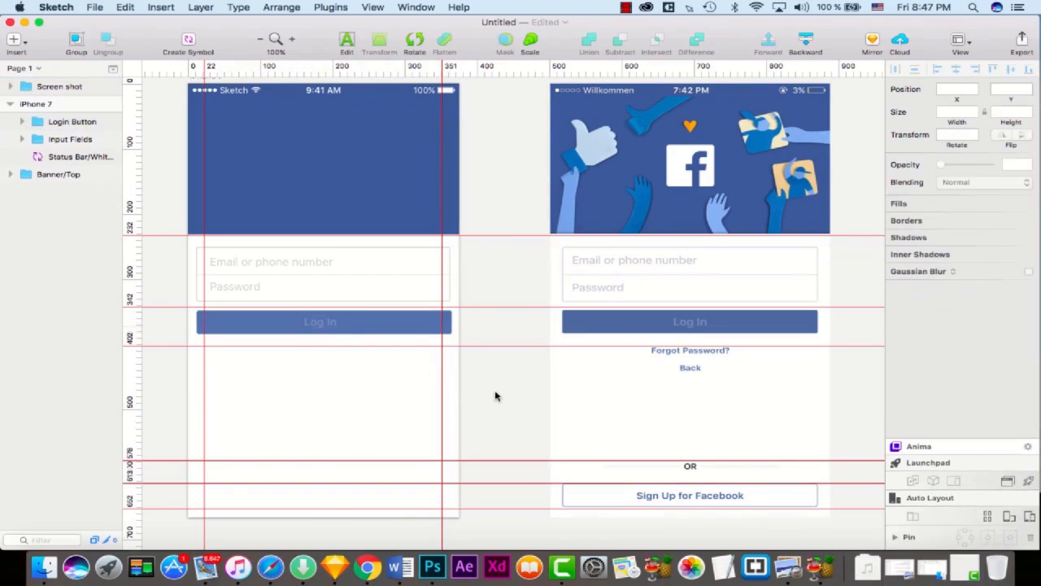
pyautogui.scroll(-1, 488, 387)
pyautogui.click(70, 122)
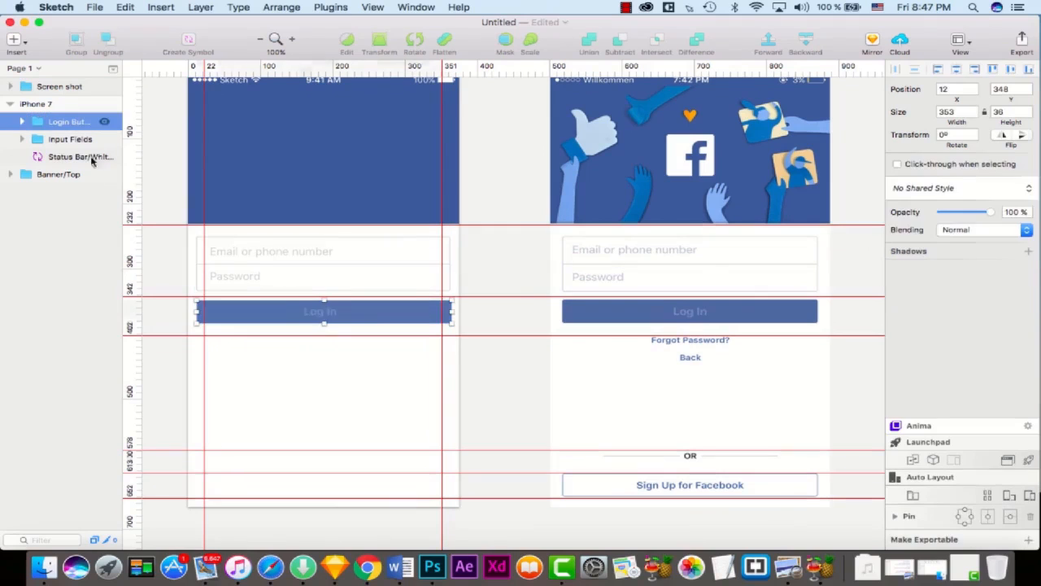
pyautogui.moveTo(379, 318); pyautogui.dragTo(374, 486)
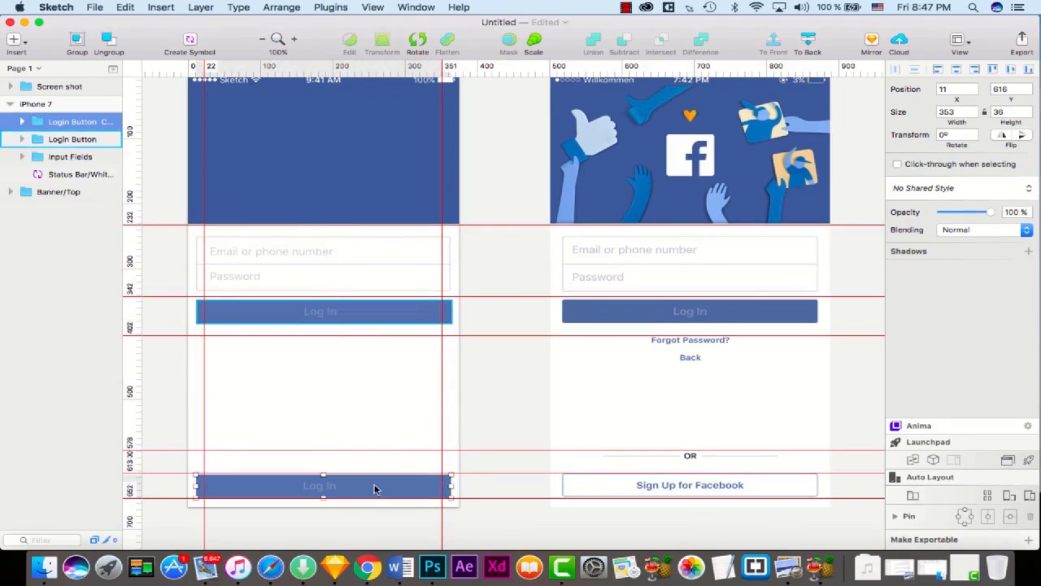
# Step: Rename the duplicated button group "sign up"
pyautogui.doubleClick(70, 127)
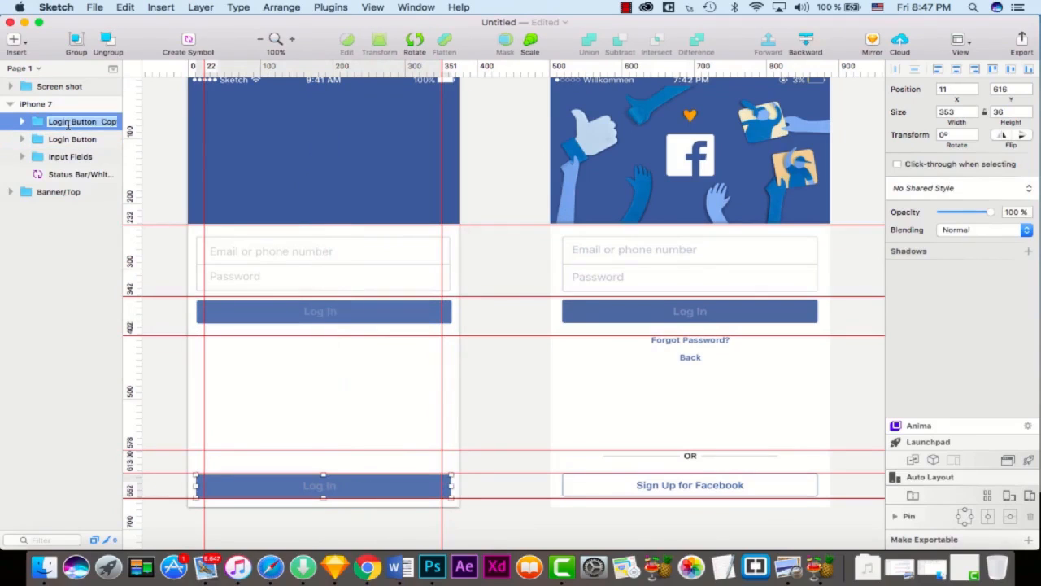
pyautogui.write('s')
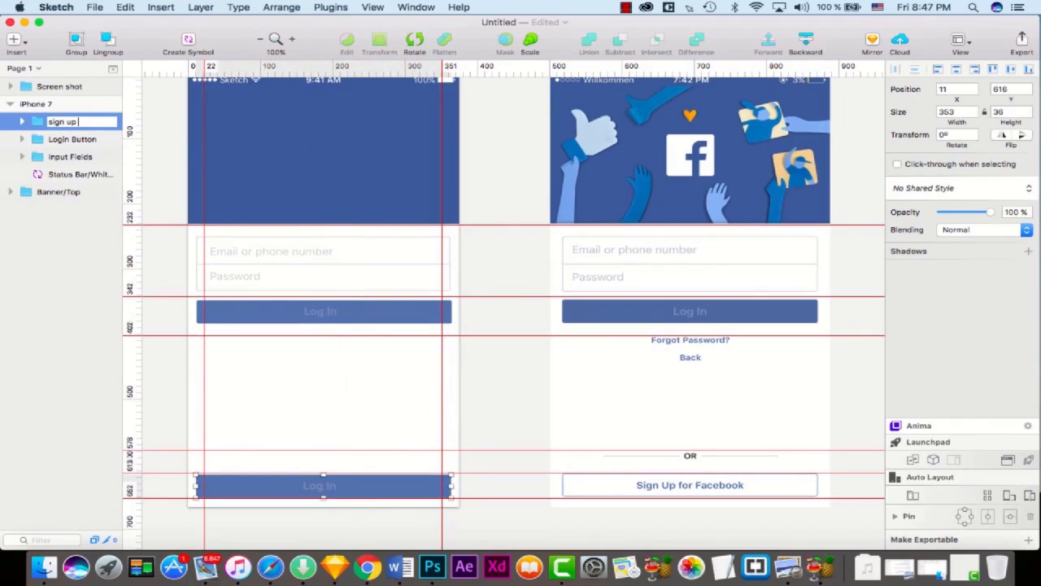
pyautogui.write('ign up')
pyautogui.click(301, 395)
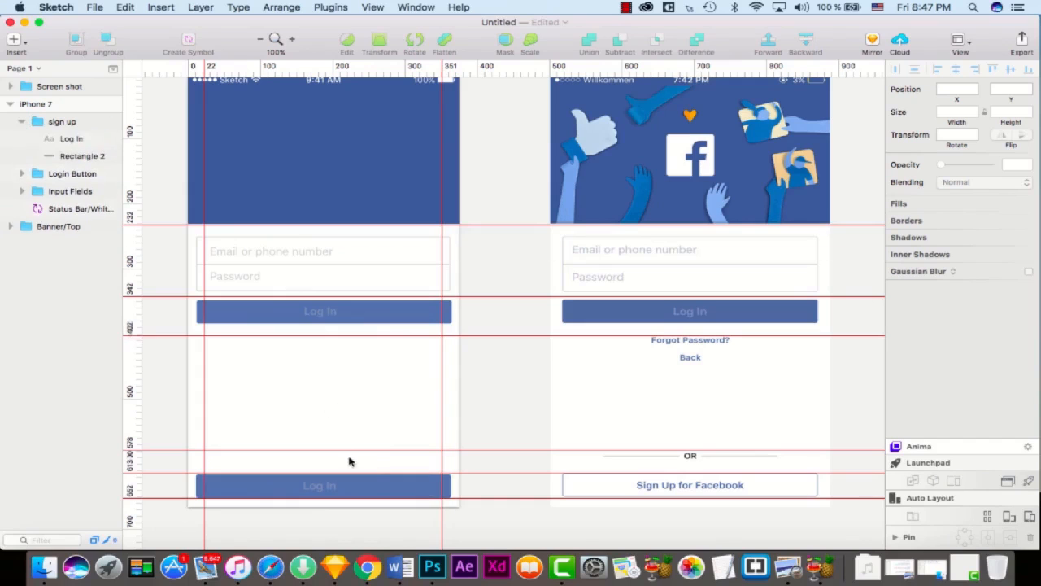
# Step: Disable the fill of the sign up group's rectangle and enable its border in the saved Facebook blue #3B5999
pyautogui.click(428, 488)
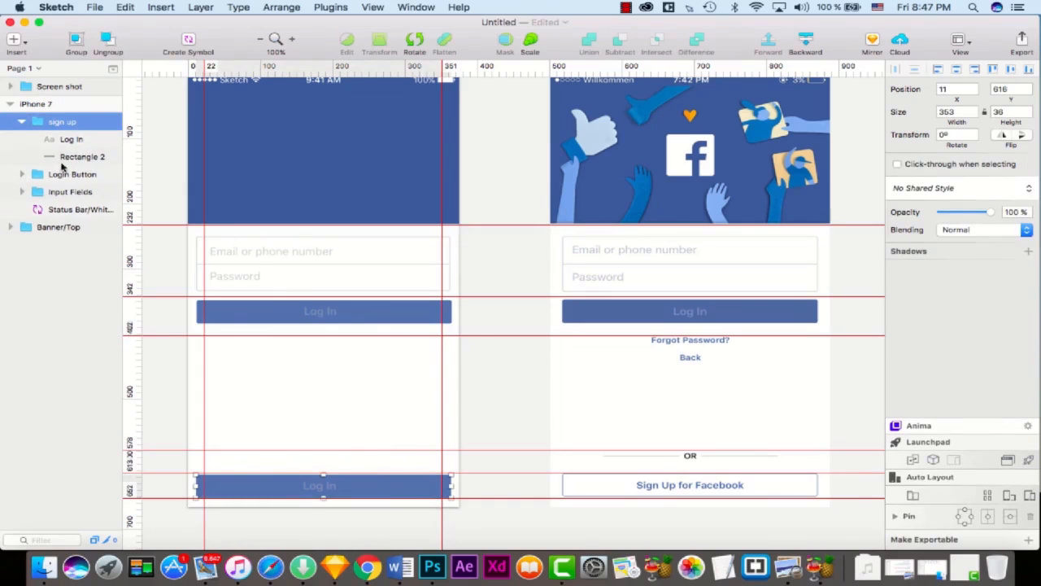
pyautogui.click(65, 157)
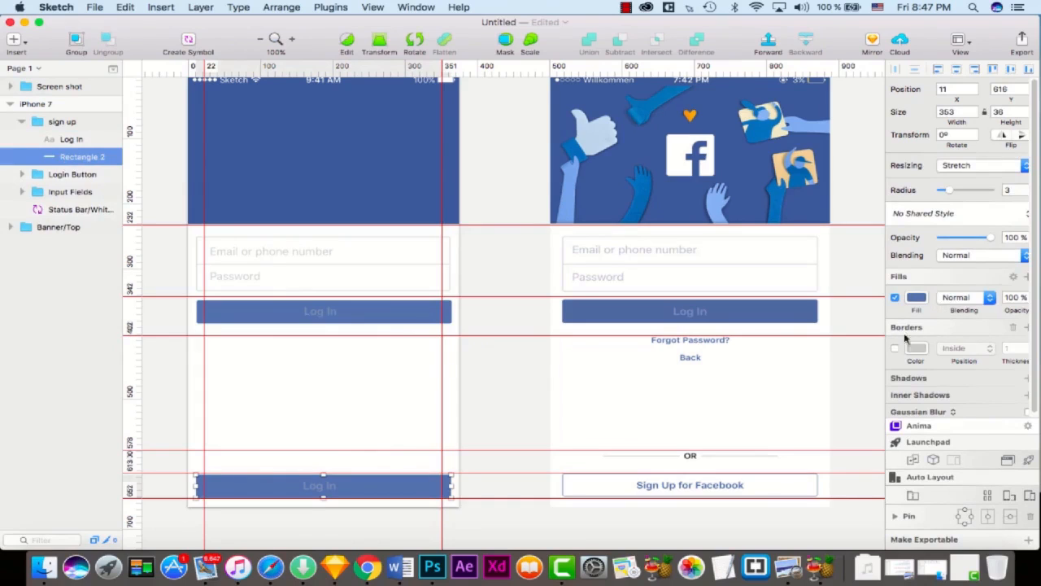
pyautogui.click(894, 298)
pyautogui.click(895, 348)
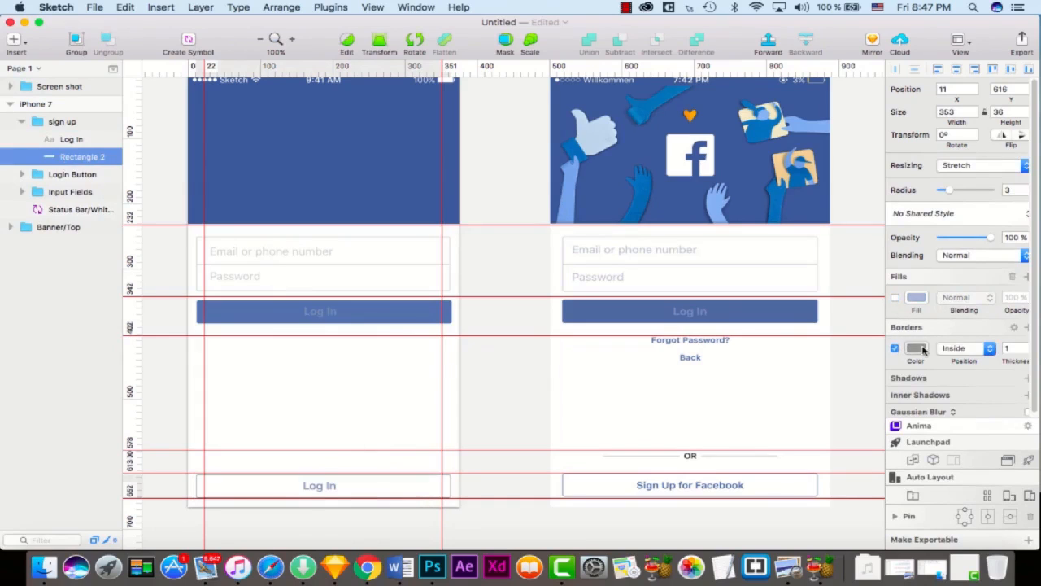
pyautogui.click(919, 348)
pyautogui.click(933, 454)
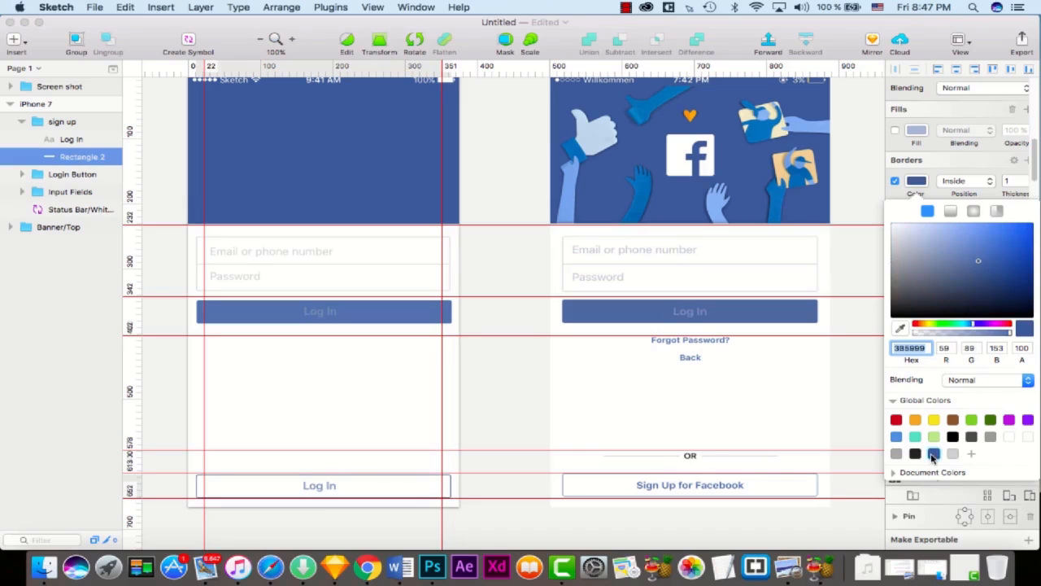
# Step: Colour the sign up button's text with the saved Facebook blue and lighten it to #4F6FB1
pyautogui.click(317, 486)
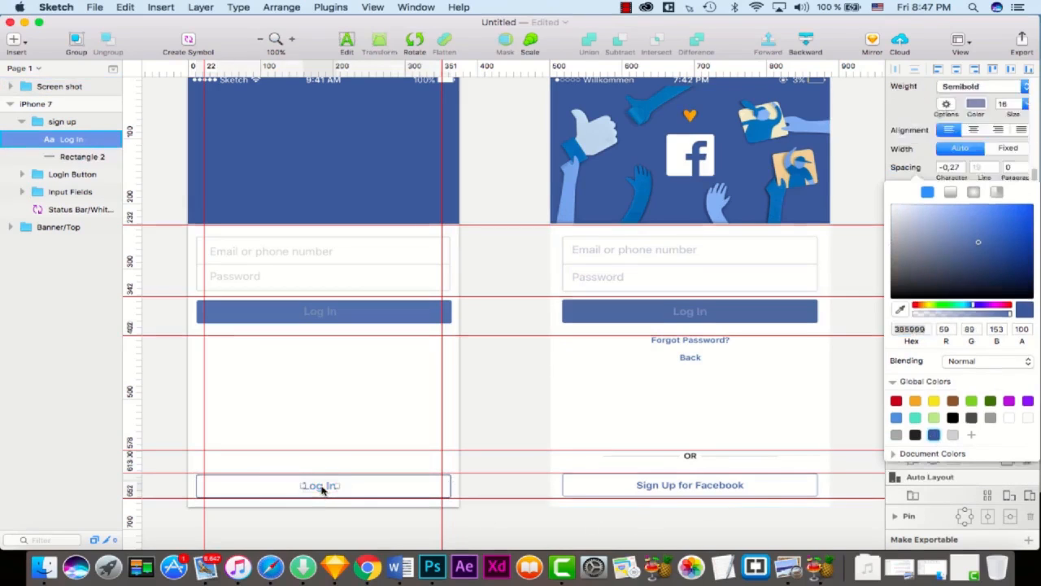
pyautogui.click(975, 250)
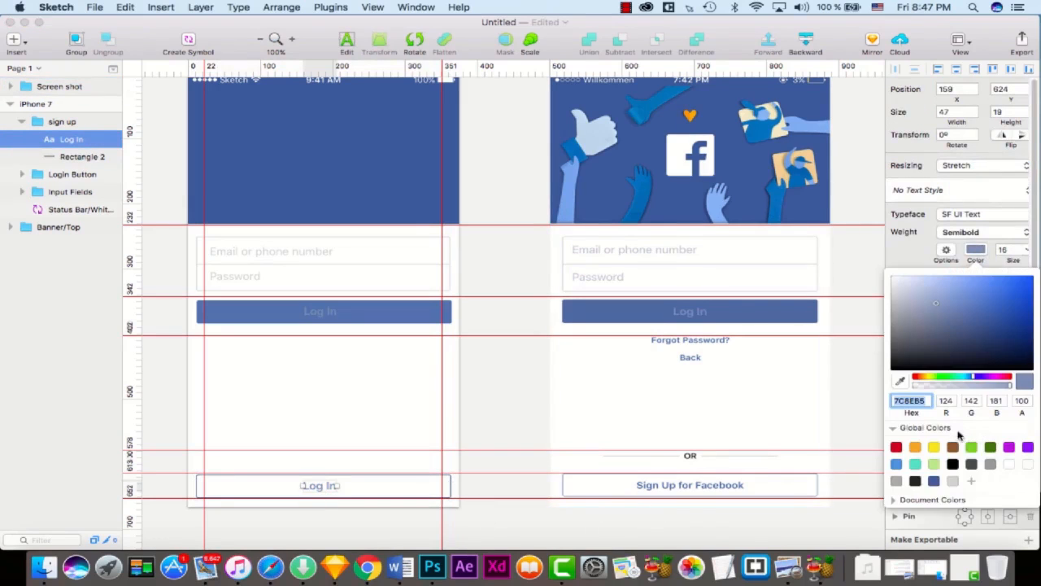
pyautogui.click(934, 481)
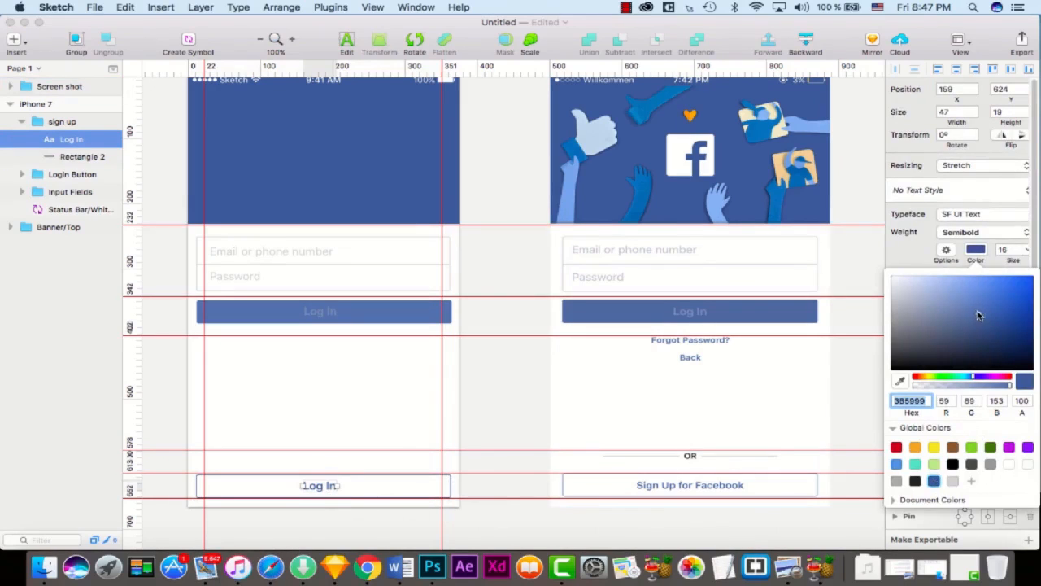
pyautogui.moveTo(979, 315); pyautogui.dragTo(969, 302)
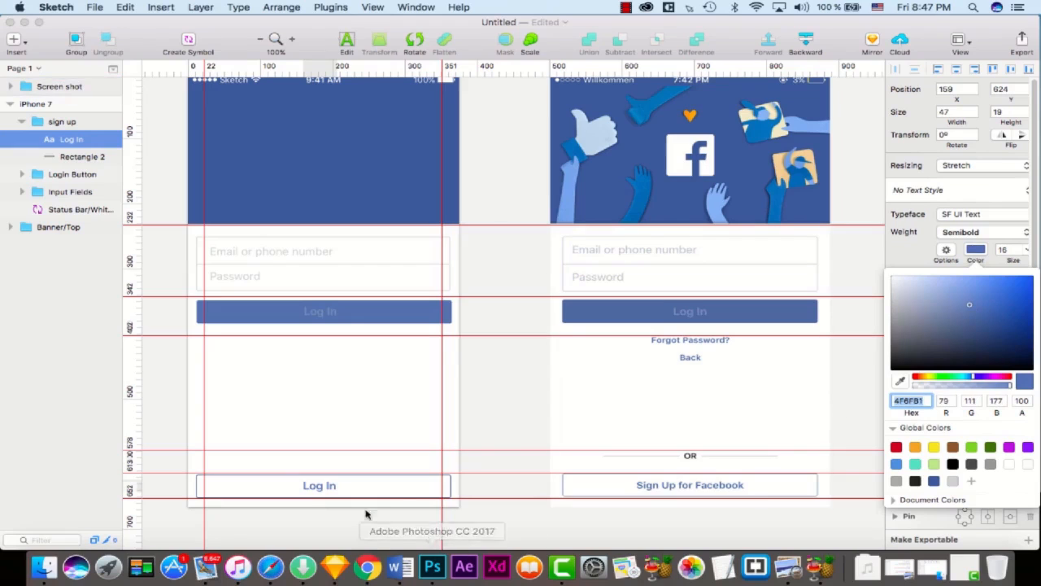
# Step: Replace the lower button's text with "Sign Up for Facebook"
pyautogui.doubleClick(320, 486)
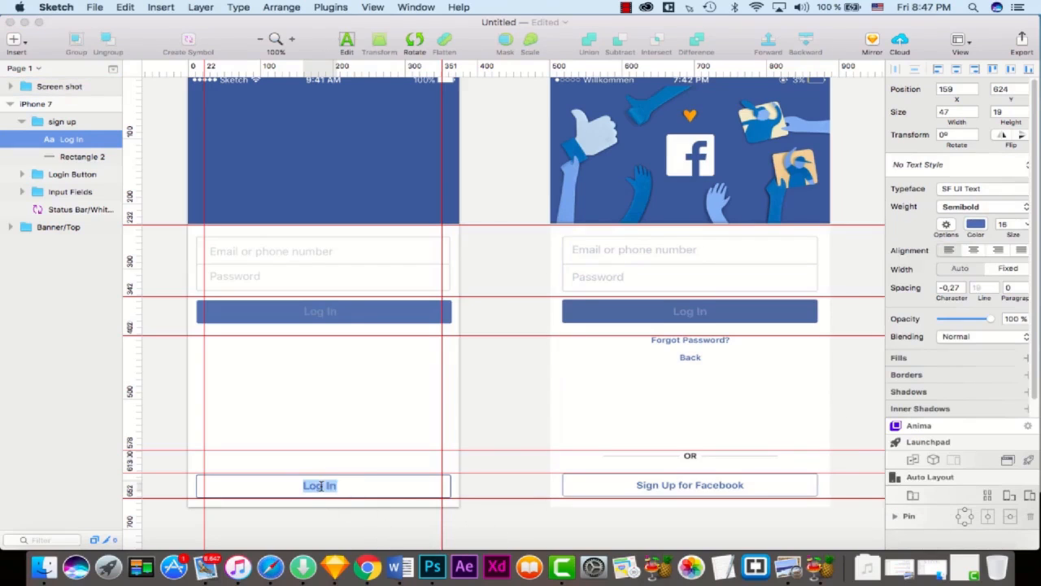
pyautogui.write('Sign Up for Facebook')
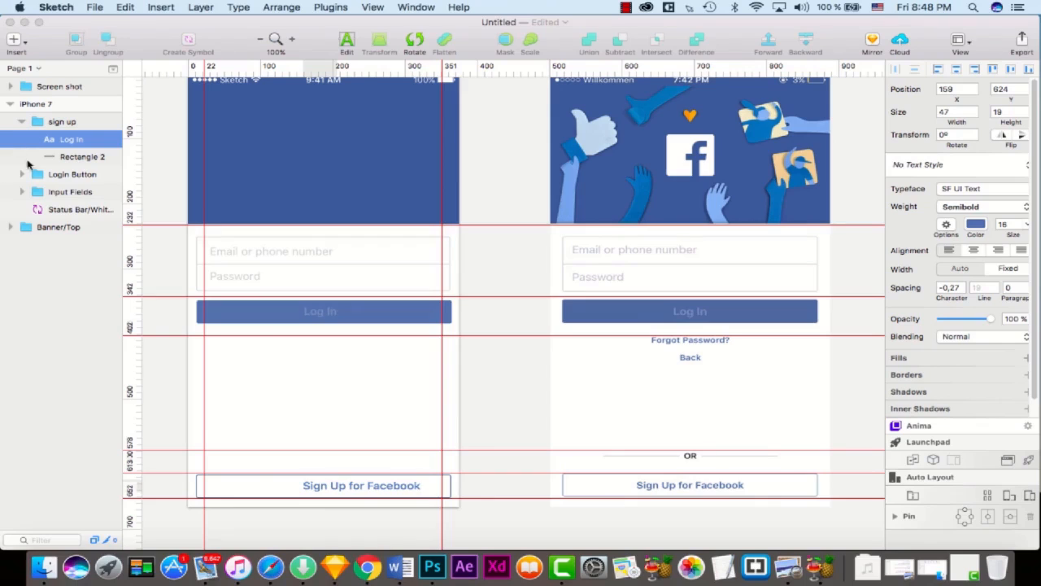
pyautogui.press('Escape')
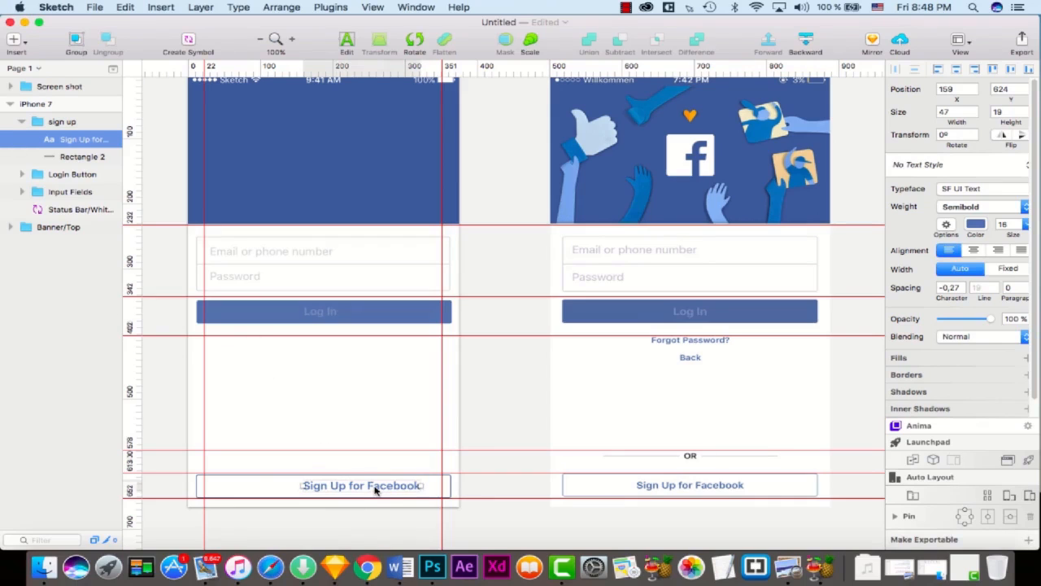
# Step: Shift the "Sign Up for Facebook" text left to X 99 to centre it in the button
pyautogui.hotkey('shift', 'Left')
pyautogui.hotkey('shift', 'Left')
pyautogui.hotkey('shift', 'Left')
pyautogui.hotkey('shift', 'Left')
pyautogui.hotkey('shift', 'Left')
pyautogui.hotkey('shift', 'Left')
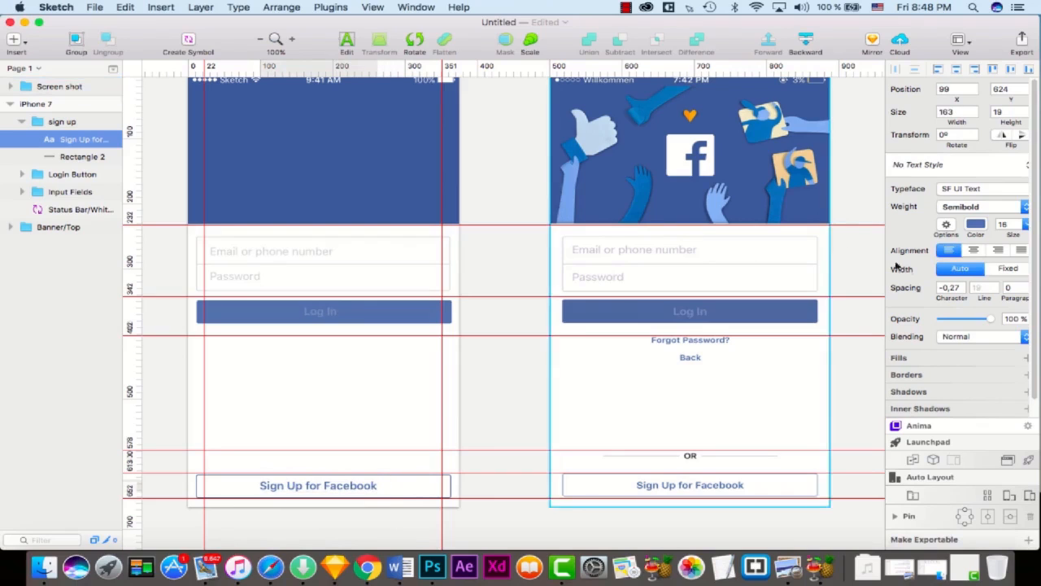
# Step: Set the "Sign Up for Facebook" text's font size to 14
pyautogui.click(1011, 224)
pyautogui.write('1')
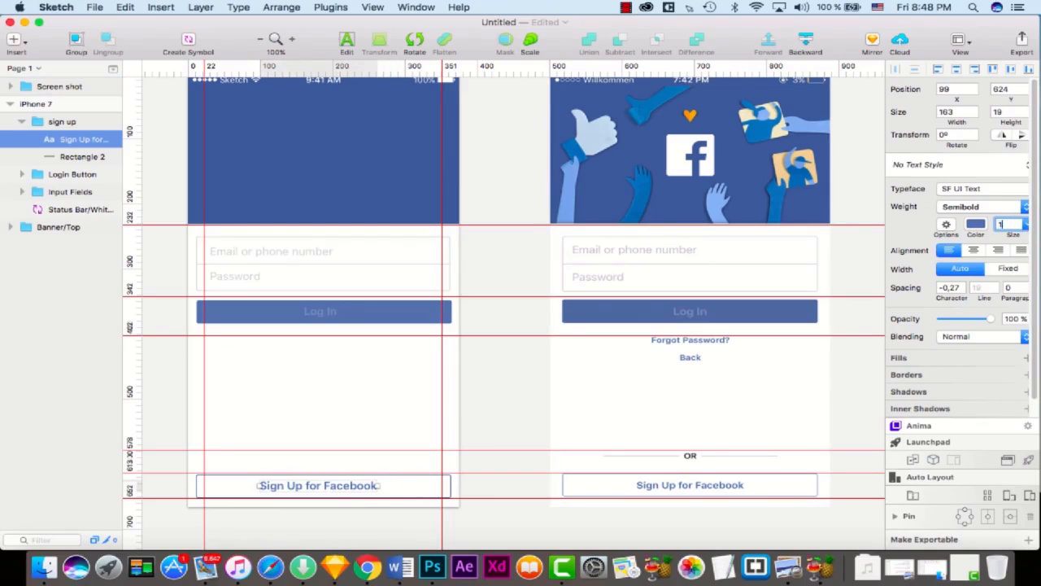
pyautogui.write('4')
pyautogui.press('Return')
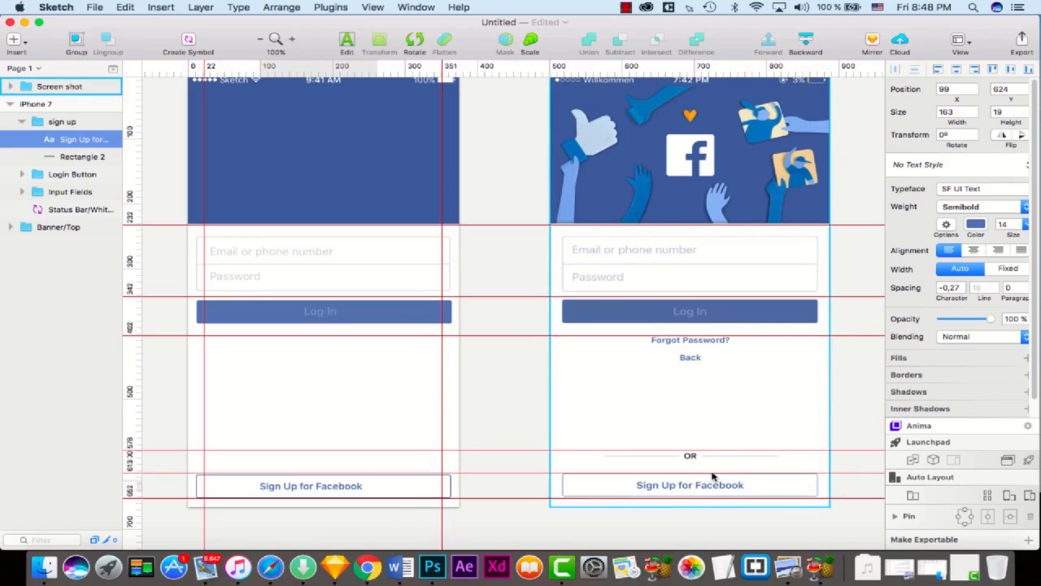
pyautogui.click(963, 285)
pyautogui.click(963, 285)
pyautogui.click(963, 285)
pyautogui.click(963, 285)
pyautogui.click(963, 285)
# Step: Sample the screenshot's "Sign Up for Facebook" colour #4E63A2 for the matching button text and fine-tune its shade
pyautogui.click(976, 225)
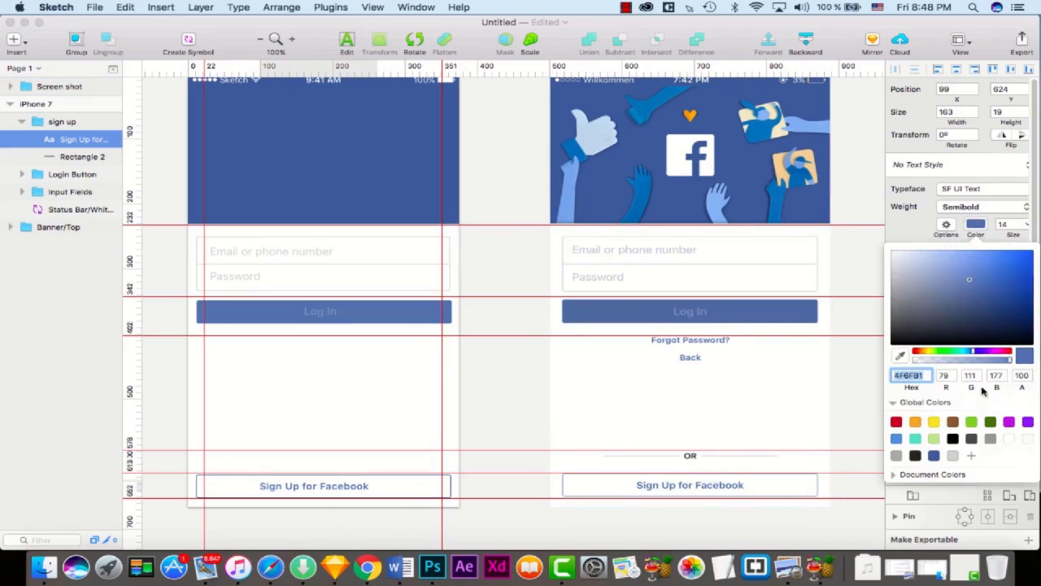
pyautogui.click(900, 355)
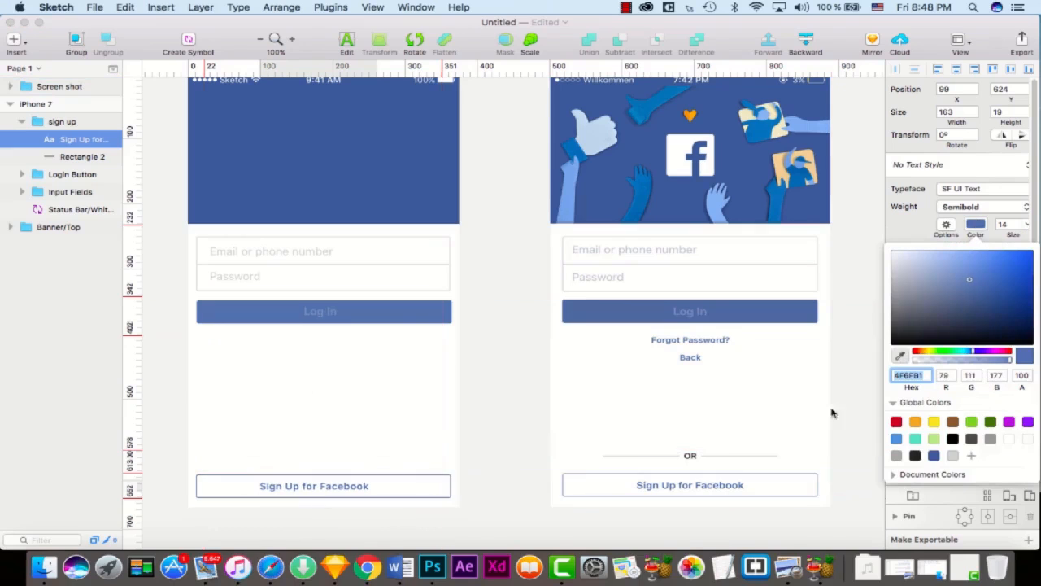
pyautogui.click(740, 486)
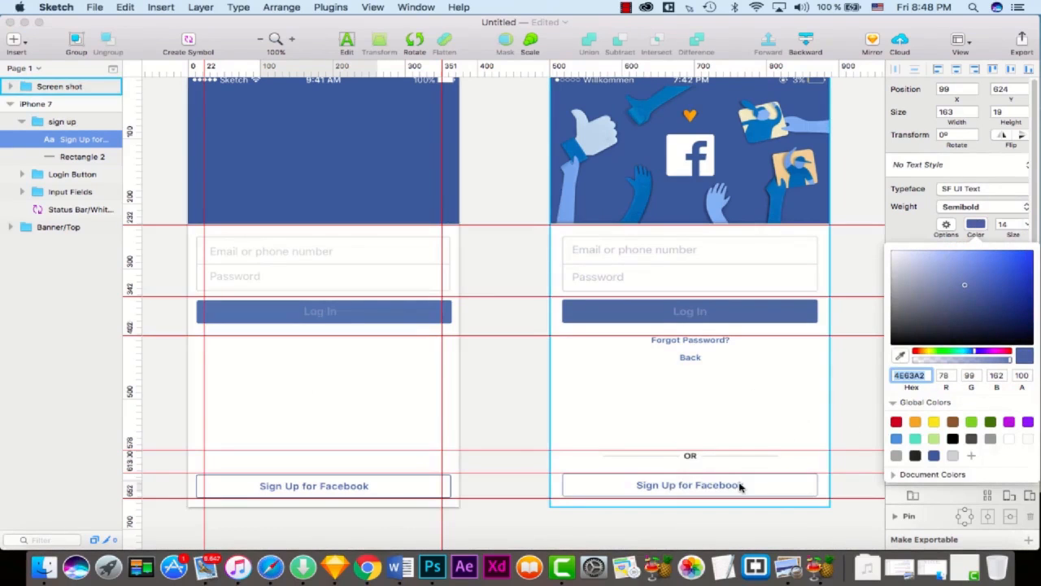
pyautogui.moveTo(966, 287); pyautogui.dragTo(962, 288)
pyautogui.click(436, 413)
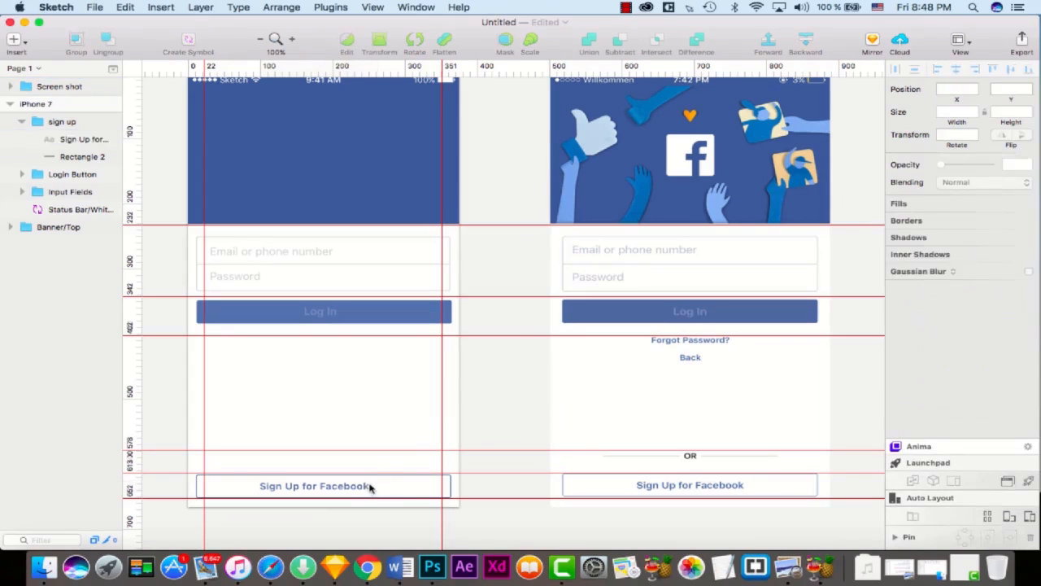
# Step: Shift the "Sign Up for Facebook" text right to X 108, Y 626 to centre it in the lower button
pyautogui.click(370, 486)
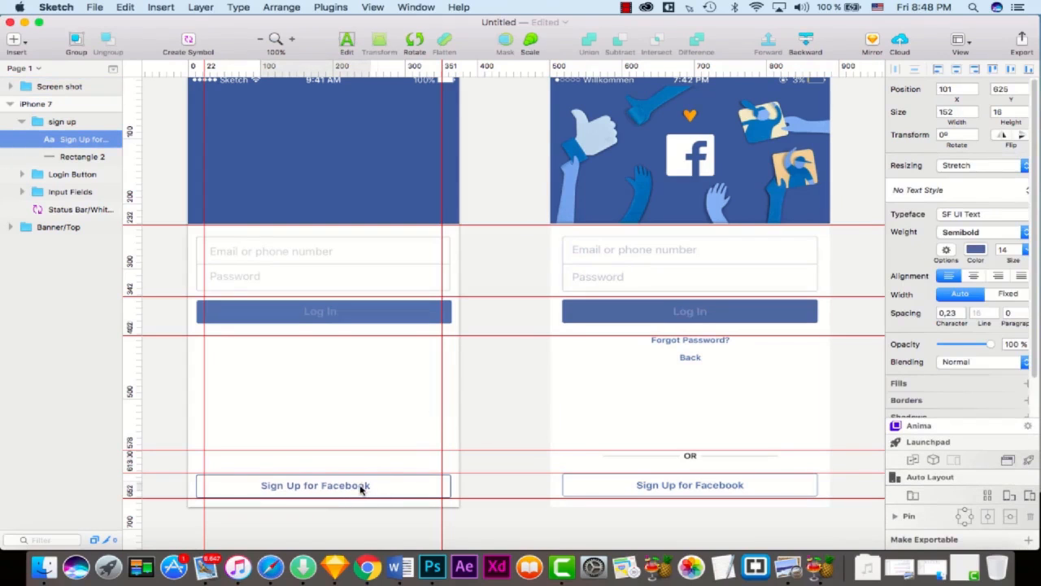
pyautogui.press('Right')
pyautogui.press('Right')
pyautogui.press('Right')
pyautogui.press('Right')
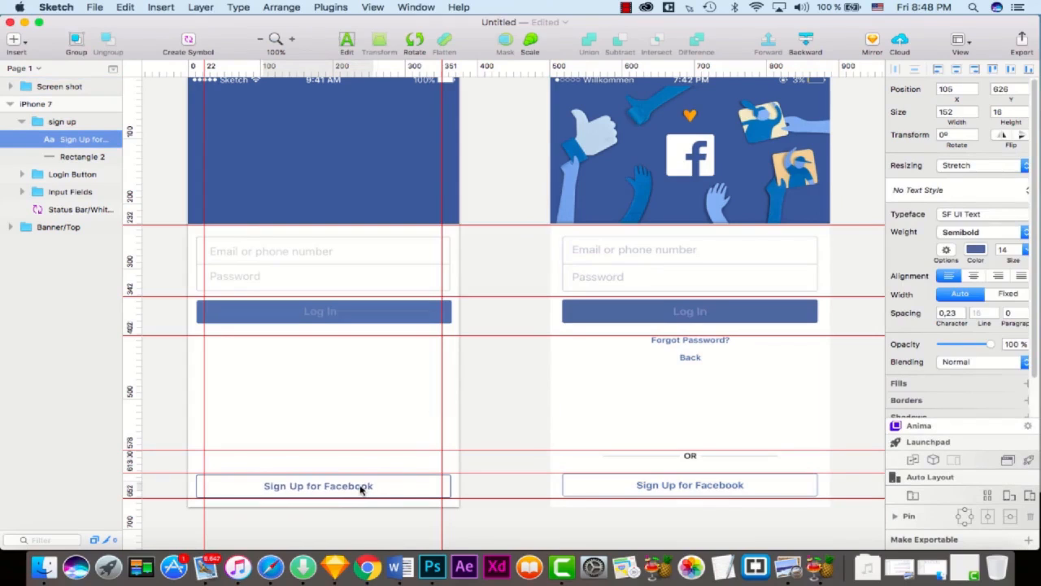
pyautogui.press('Right')
pyautogui.press('Right')
pyautogui.press('Right')
pyautogui.press('Down')
pyautogui.click(380, 339)
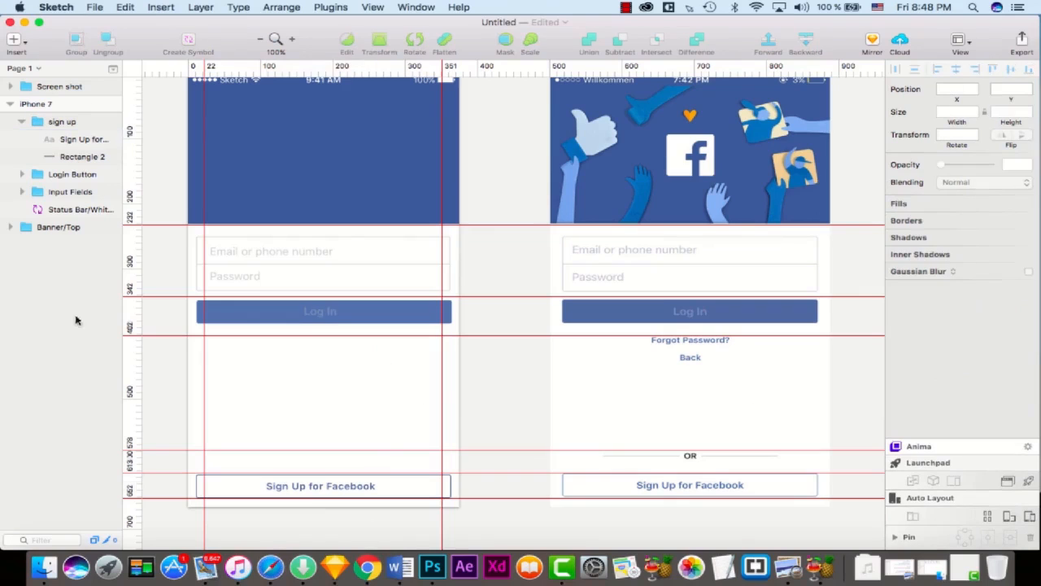
# Step: Duplicate the "Sign Up for Facebook" text below the Log In button at X 108, Y 403 and take the copy out of the sign up group
pyautogui.click(81, 156)
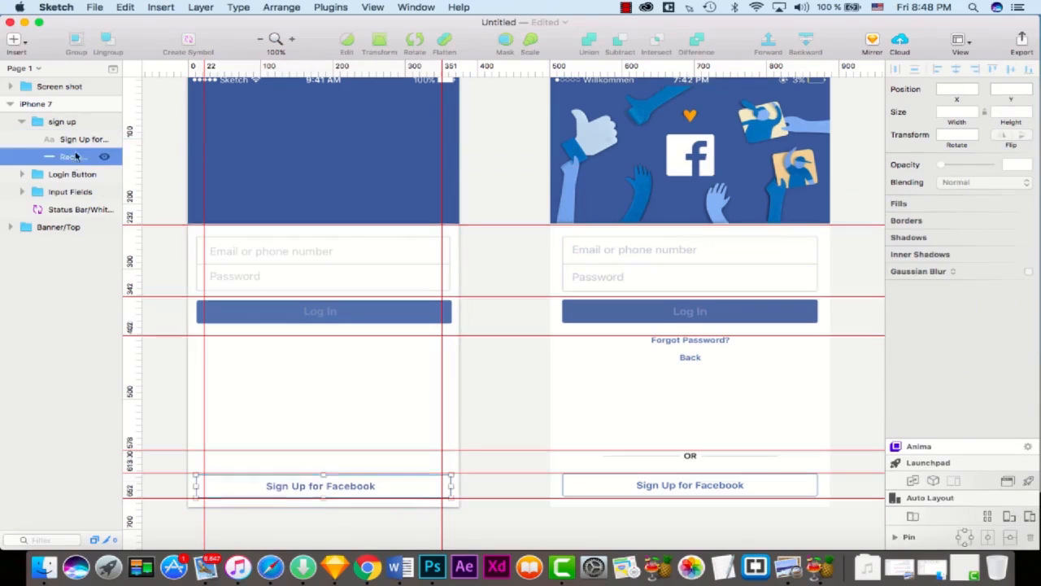
pyautogui.click(332, 487)
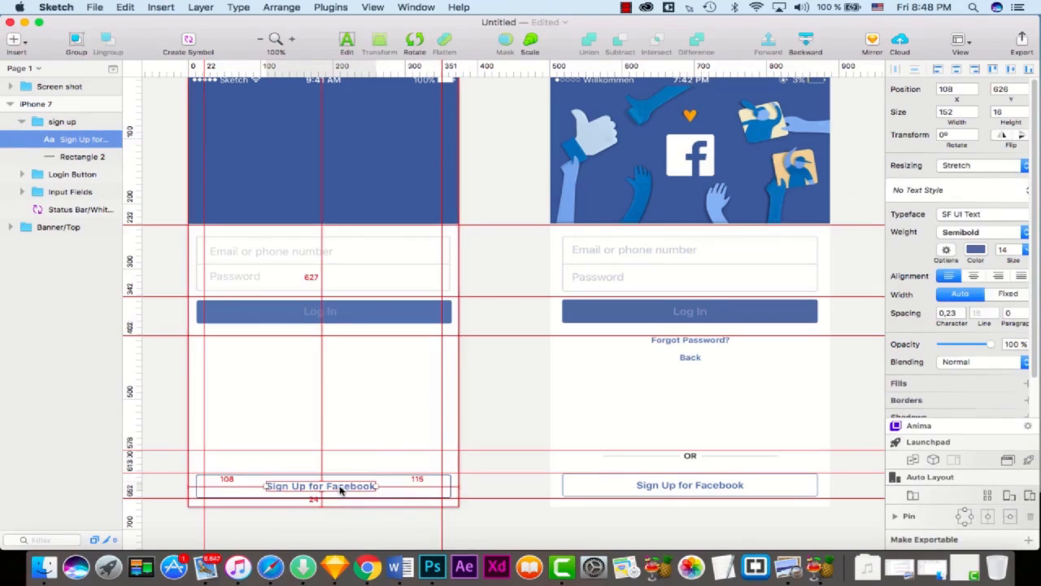
pyautogui.moveTo(333, 488); pyautogui.dragTo(336, 340)
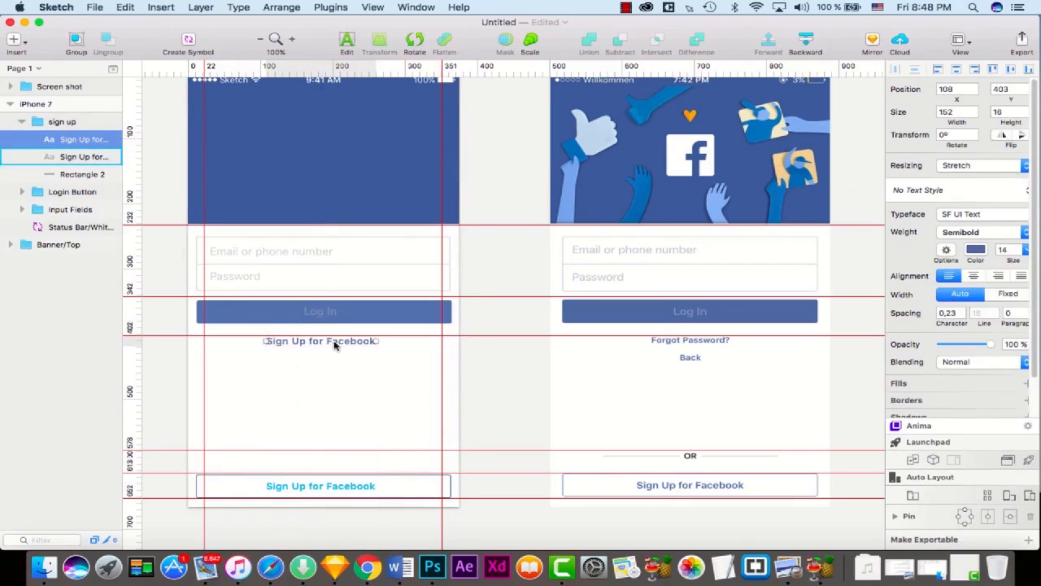
pyautogui.moveTo(78, 139); pyautogui.dragTo(51, 128)
pyautogui.click(21, 139)
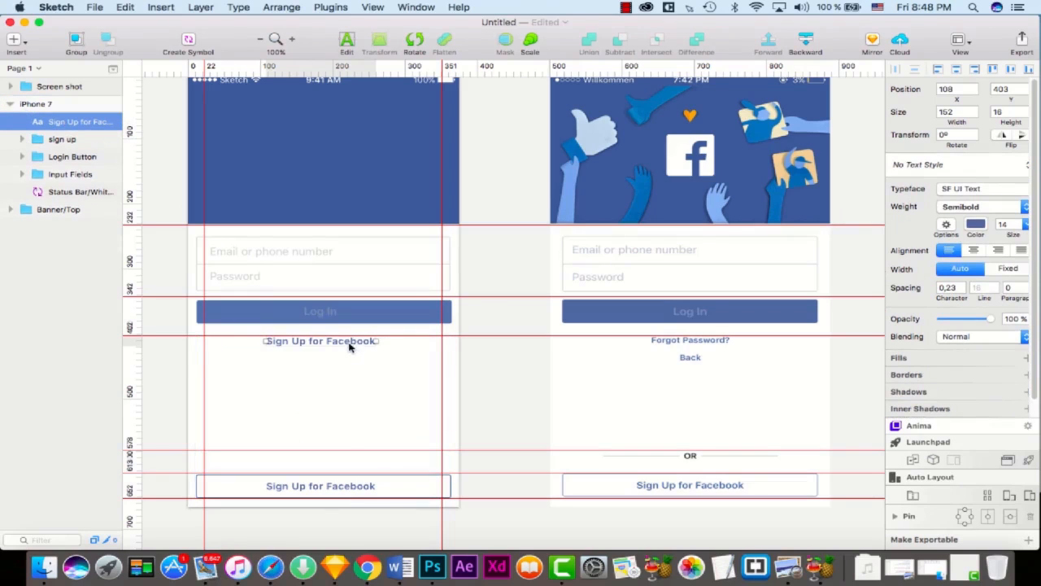
# Step: Replace the copied text below the Log In button with "Forgot Password?"
pyautogui.doubleClick(347, 342)
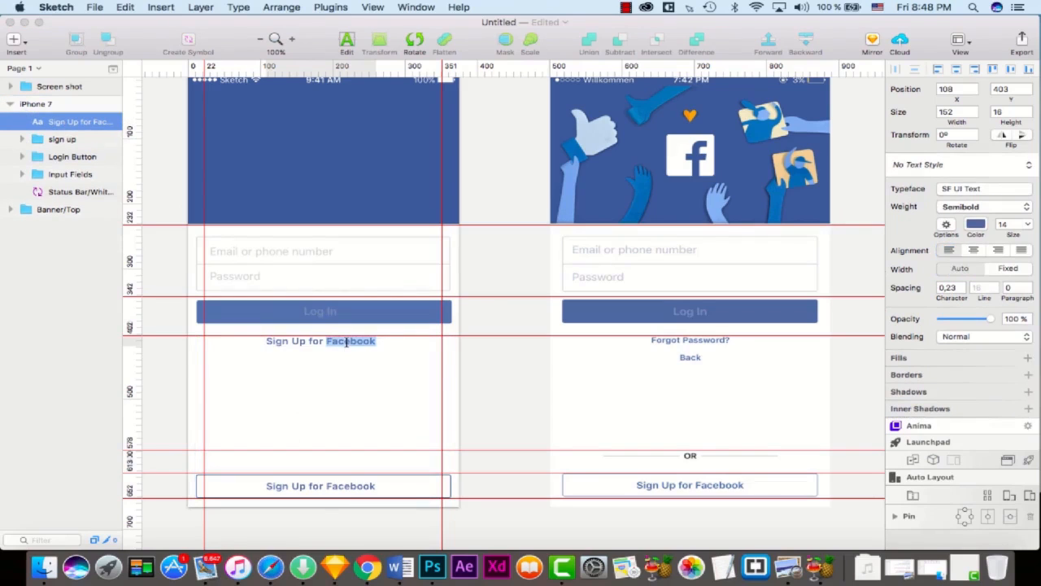
pyautogui.press('super+a')
pyautogui.press('BackSpace')
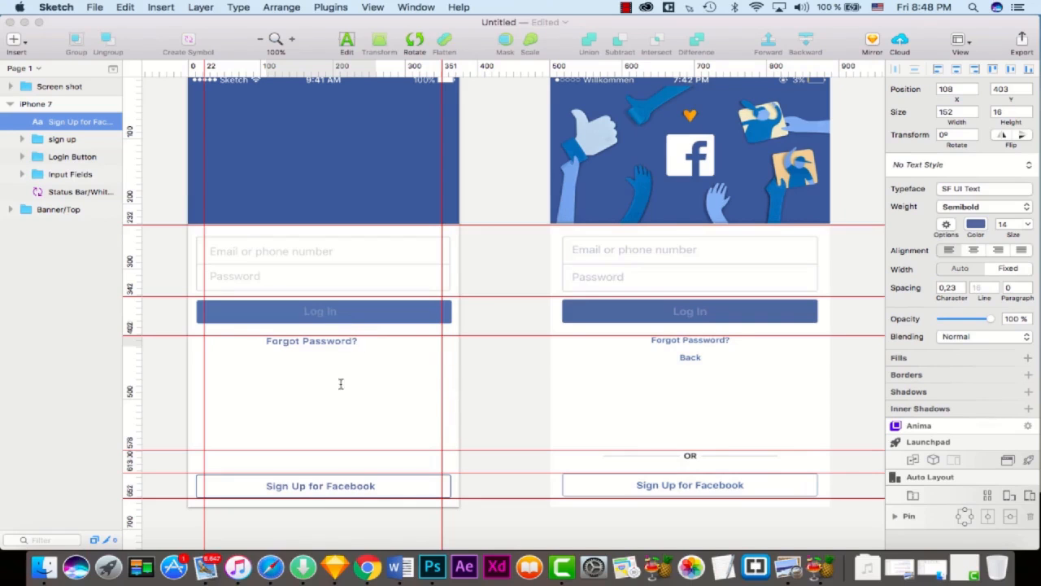
pyautogui.click(374, 374)
# Step: Set the "Forgot Password?" text's font size to 12 and its weight to Bold
pyautogui.click(311, 340)
pyautogui.click(1006, 226)
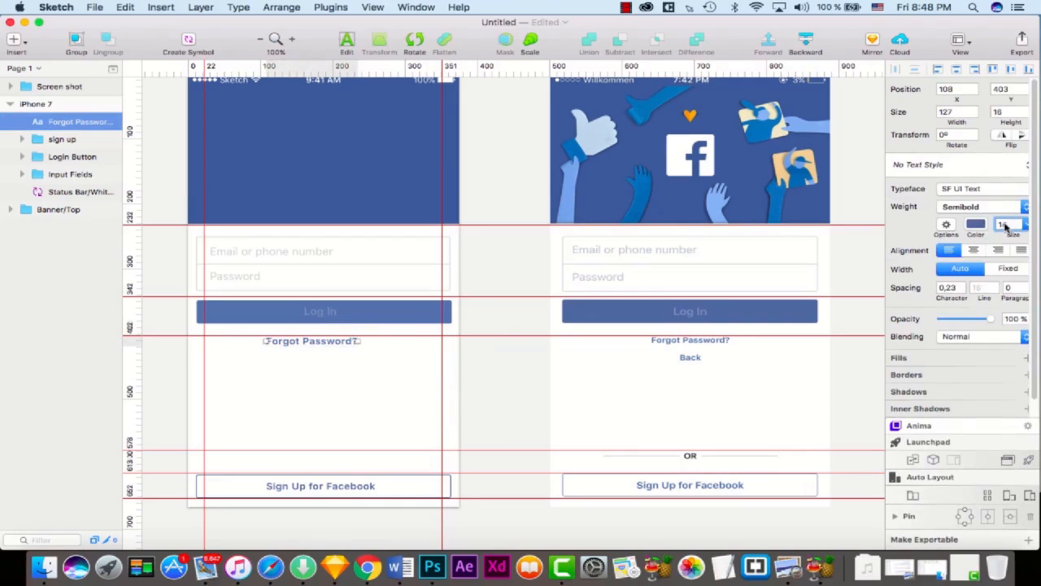
pyautogui.click(422, 413)
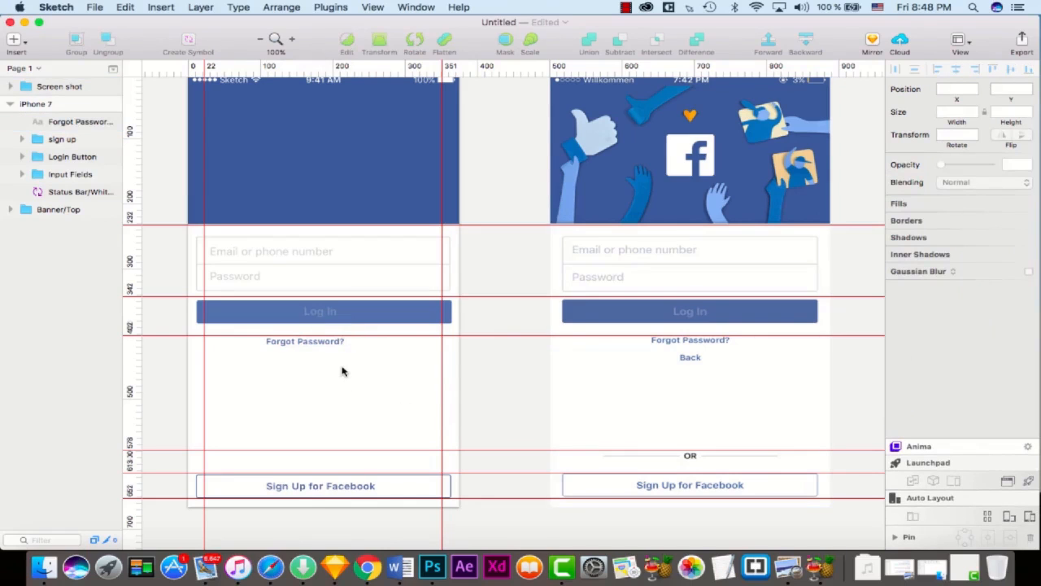
pyautogui.click(334, 343)
pyautogui.click(1008, 206)
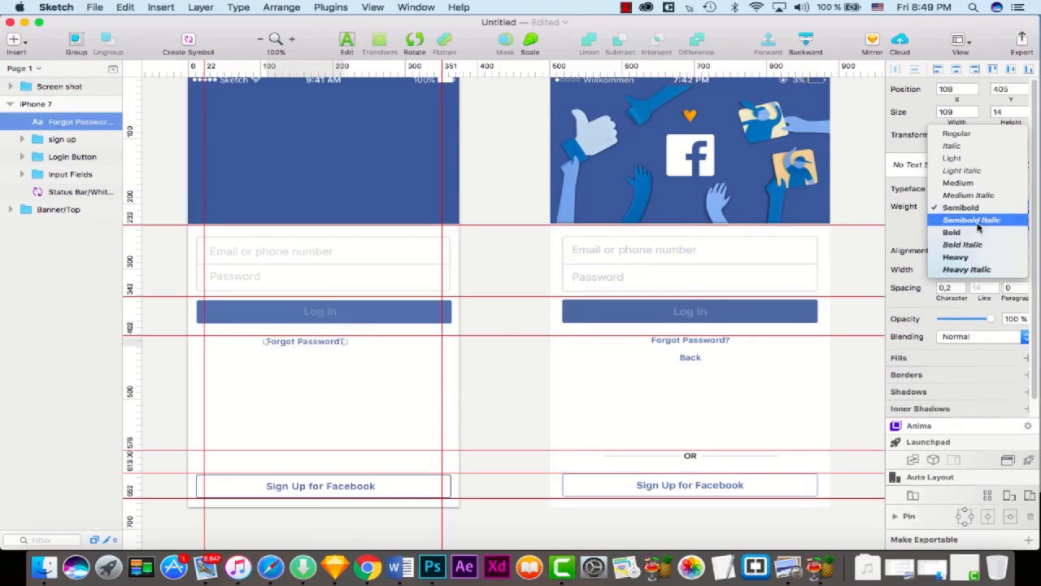
pyautogui.click(976, 218)
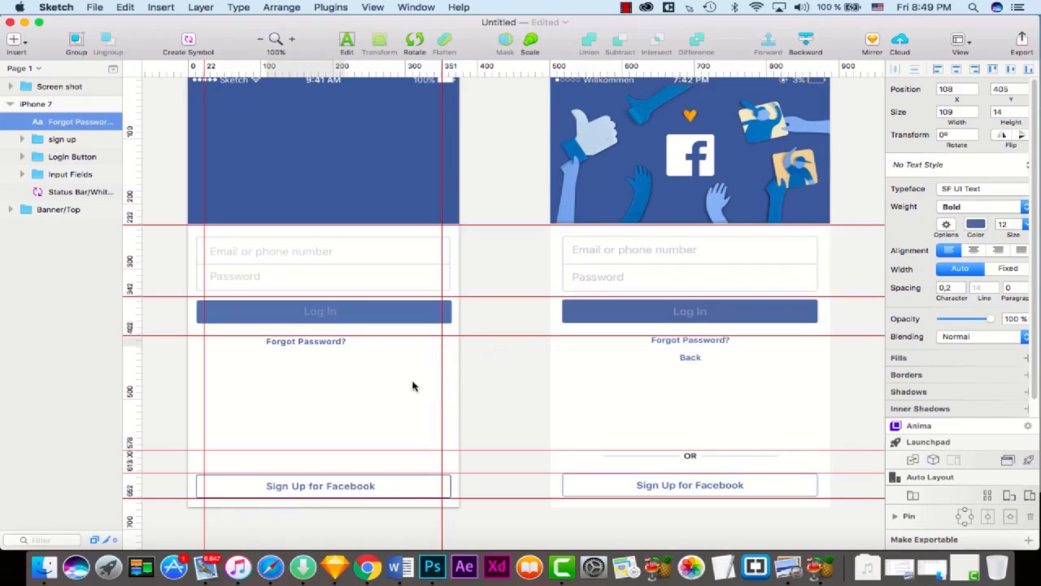
# Step: Shift the "Forgot Password?" text right to about X 125 to centre it below the Log In button
pyautogui.hotkey('shift', 'Right')
pyautogui.hotkey('shift', 'Right')
pyautogui.hotkey('shift', 'Right')
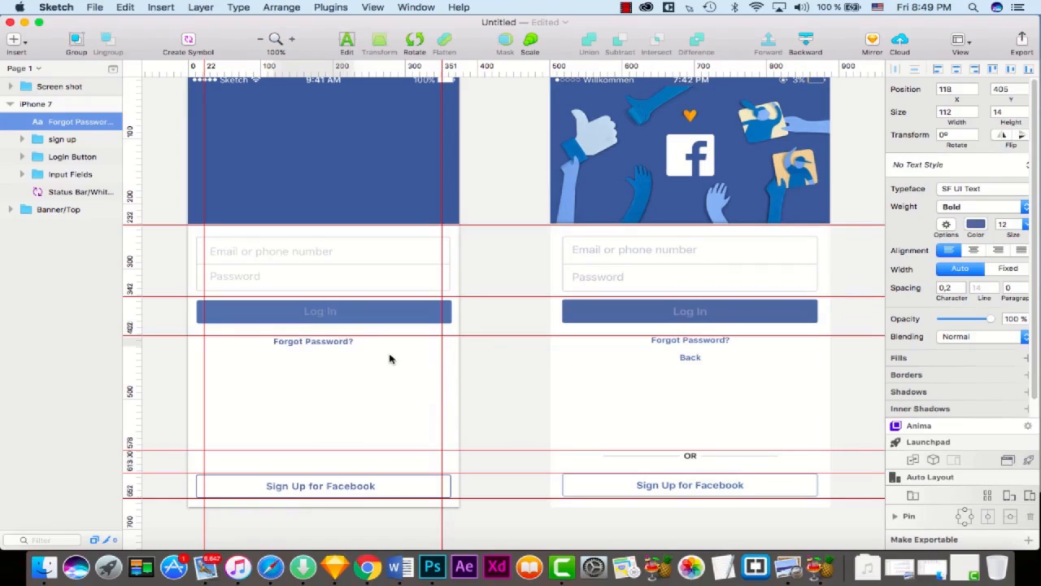
pyautogui.hotkey('shift', 'Left')
pyautogui.press('Left')
pyautogui.press('Left')
pyautogui.press('Left')
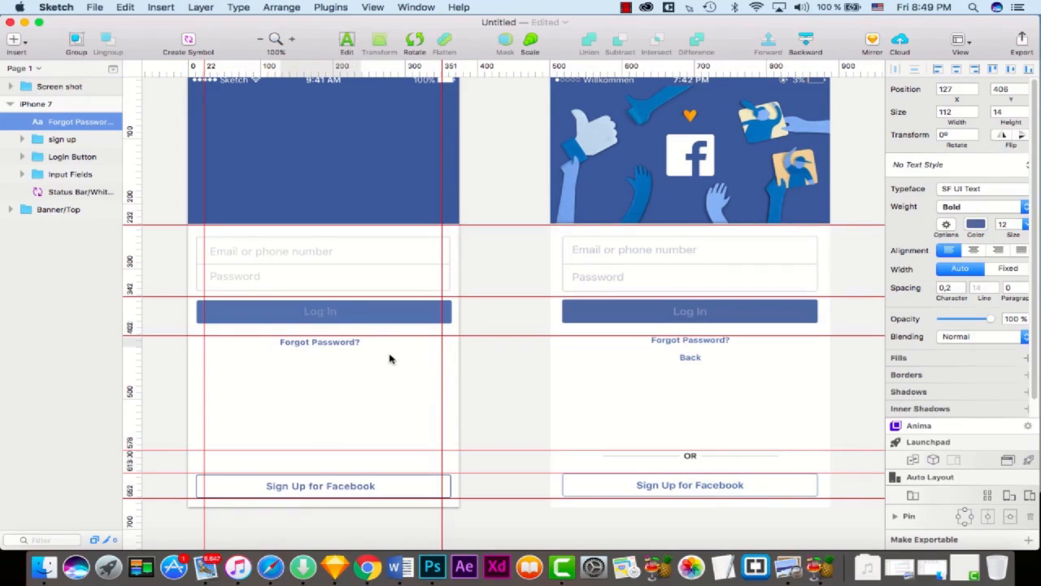
pyautogui.press('Up')
# Step: Duplicate the "Forgot Password?" text directly below at Y 432 and replace the copy's text with "Back"
pyautogui.press('alt')
pyautogui.moveTo(337, 352); pyautogui.dragTo(331, 364)
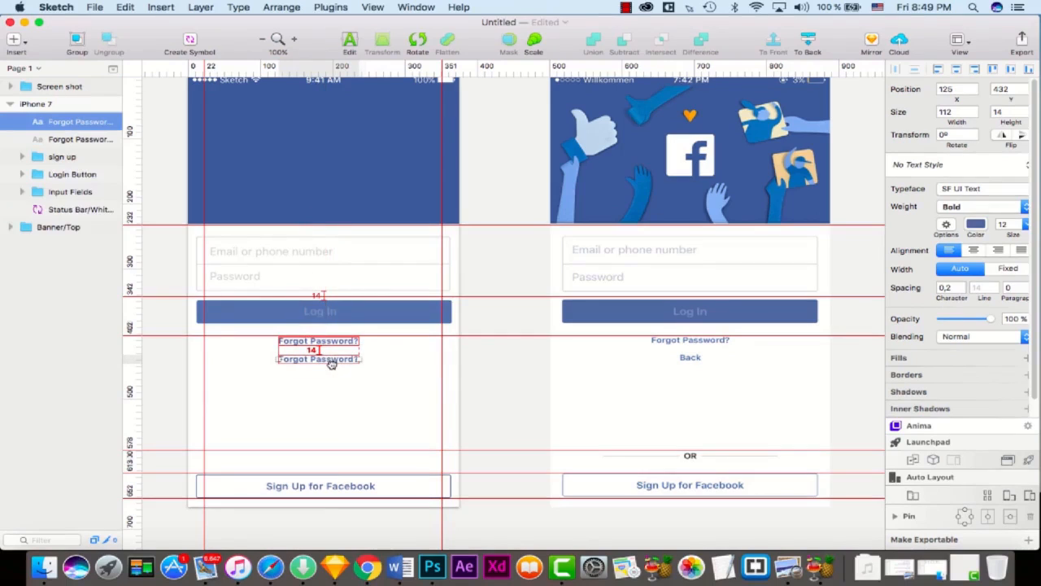
pyautogui.doubleClick(331, 361)
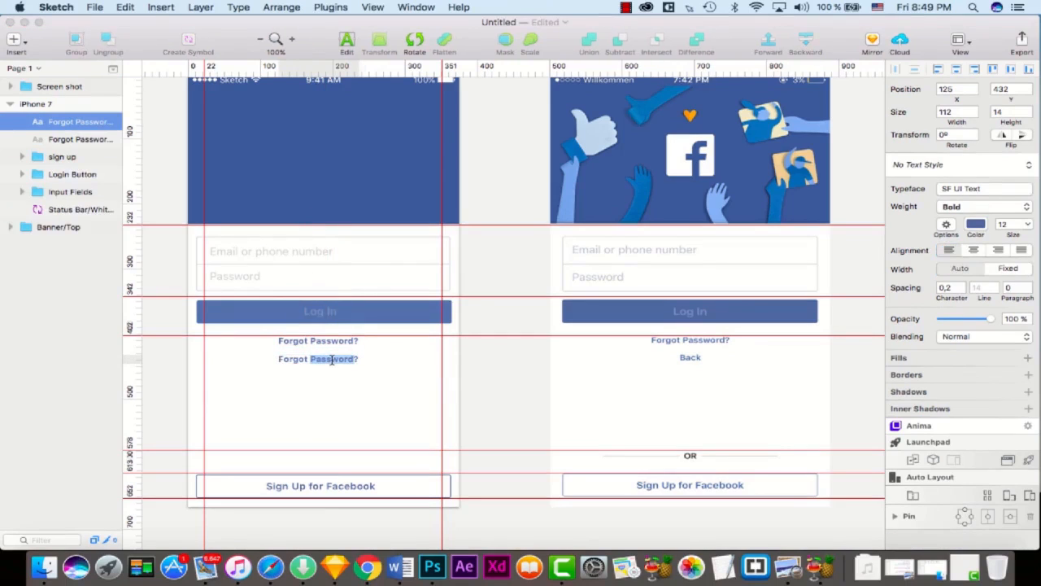
pyautogui.press('super+a')
pyautogui.press('BackSpace')
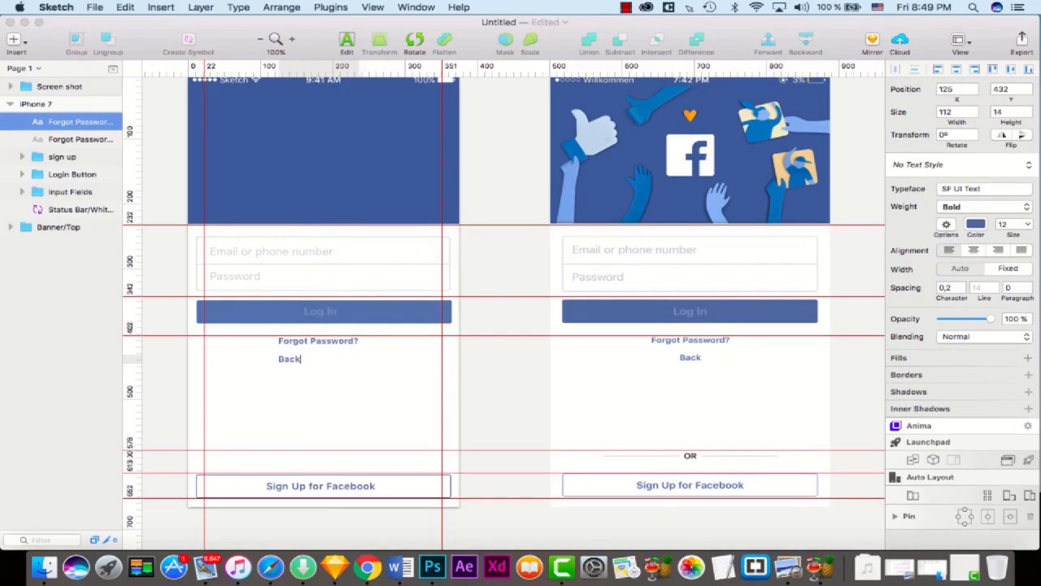
pyautogui.press('Escape')
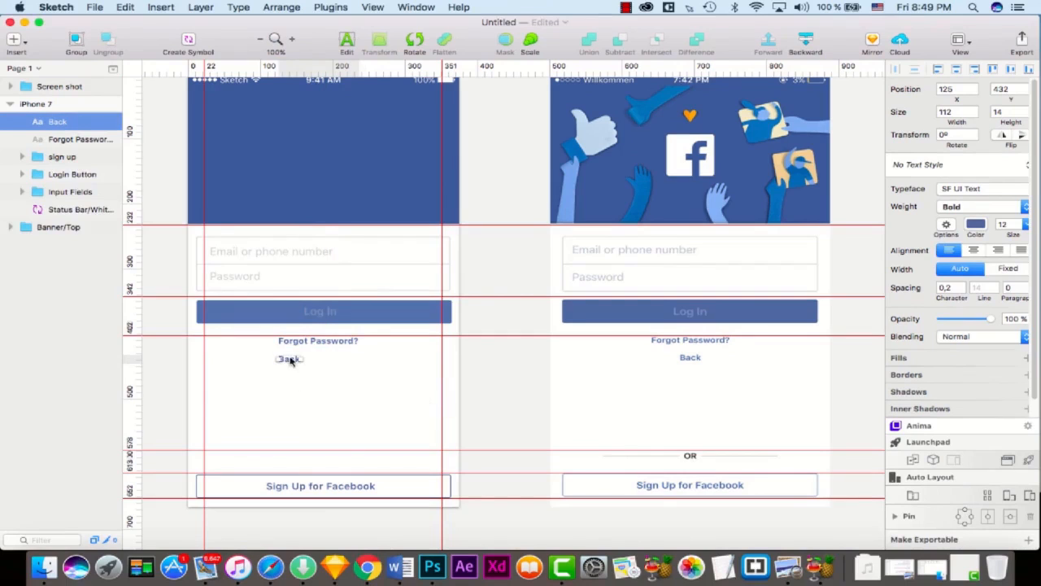
# Step: Move the "Back" text to X 163, Y 428 to centre it under "Forgot Password?"
pyautogui.moveTo(289, 360); pyautogui.dragTo(313, 358)
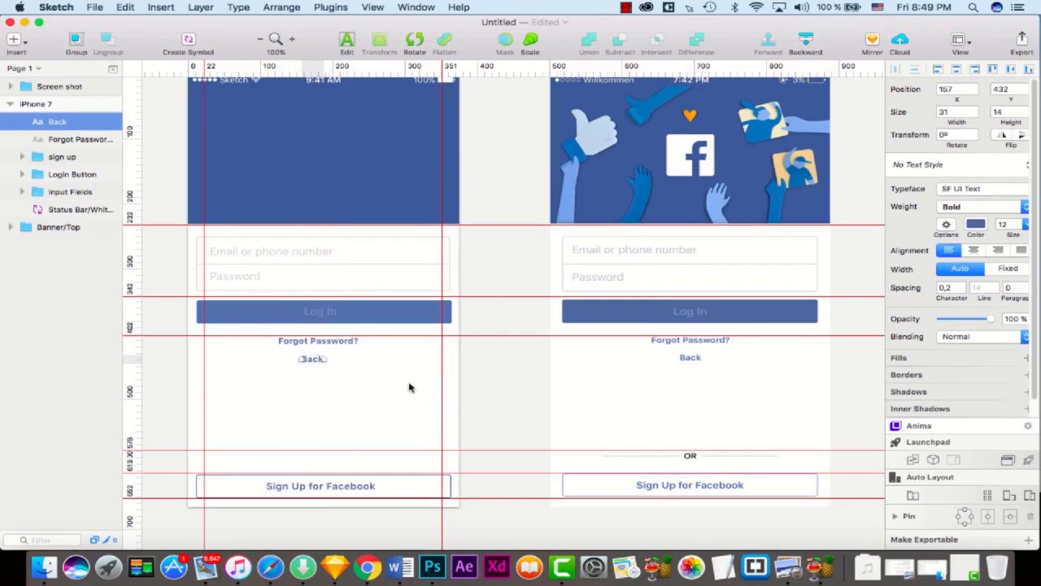
pyautogui.press('Up')
pyautogui.press('Up')
pyautogui.press('Right')
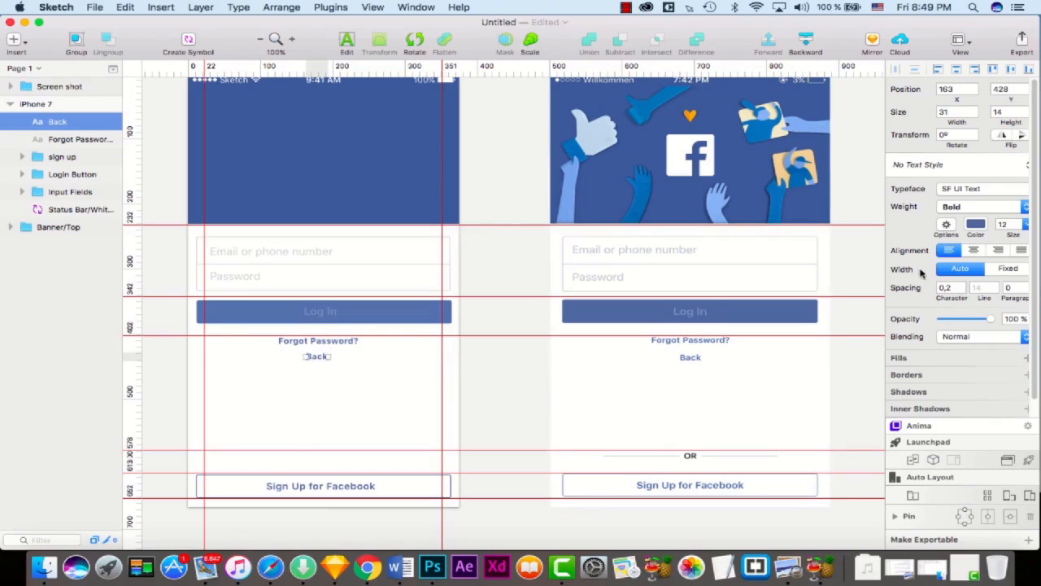
# Step: Set the "Back" text's weight to Semibold and nudge it to X 164
pyautogui.click(991, 208)
pyautogui.click(944, 179)
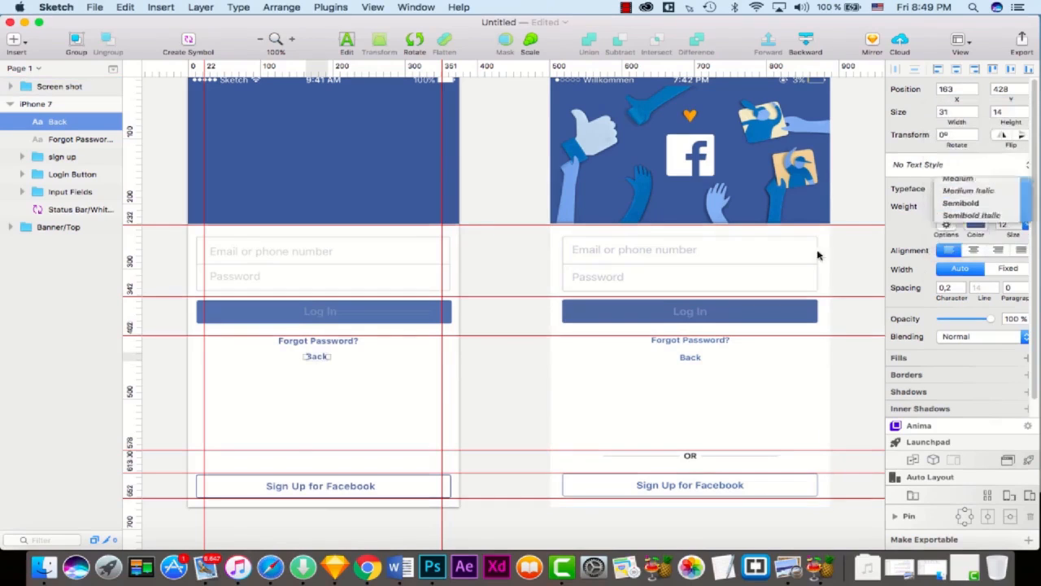
pyautogui.click(499, 386)
pyautogui.click(317, 357)
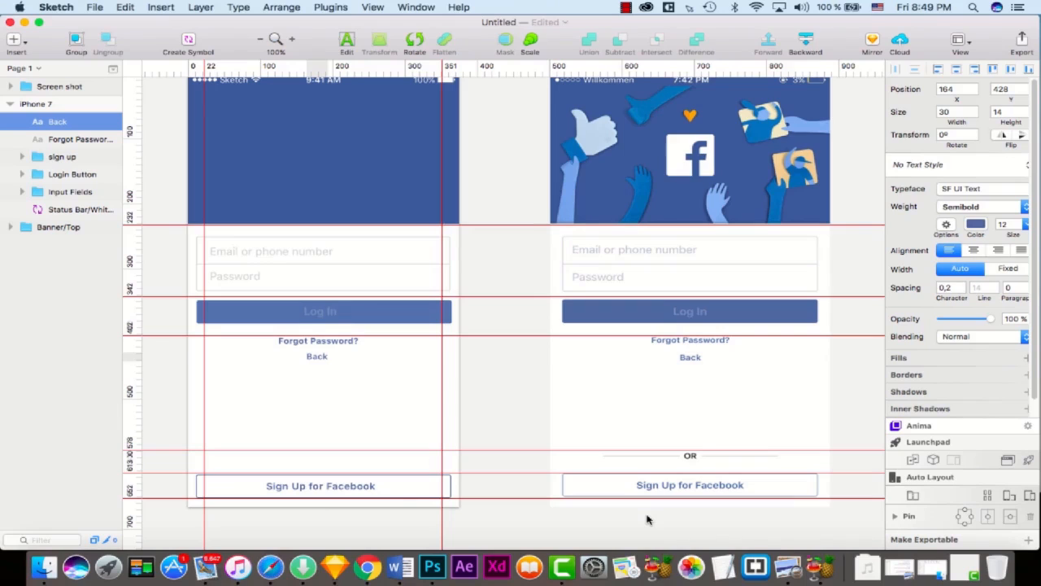
pyautogui.click(511, 412)
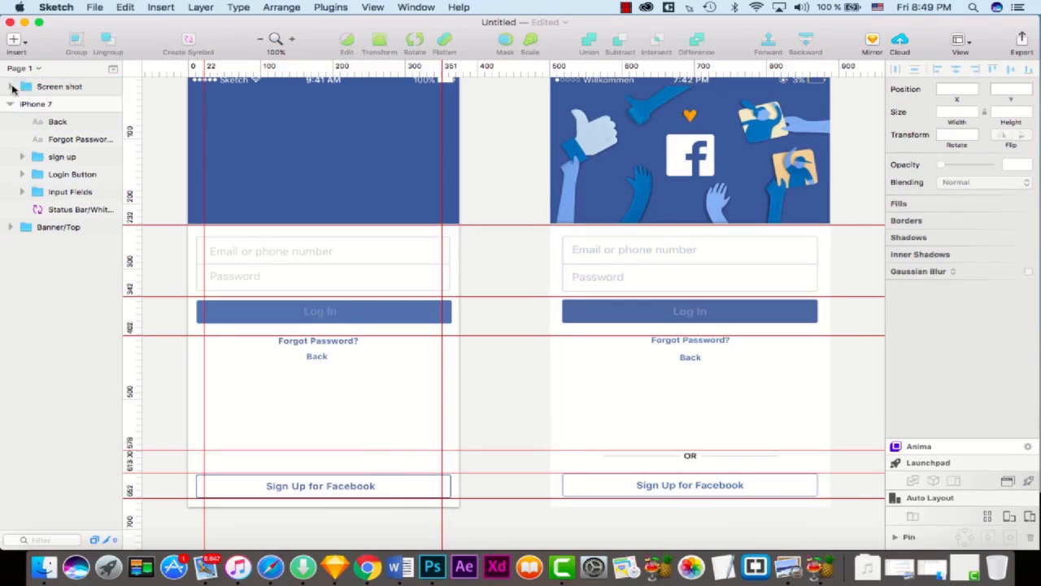
# Step: Group the "Back" and "Forgot Password?" text layers and name the group "Forgot"
pyautogui.click(61, 138)
pyautogui.click(62, 126)
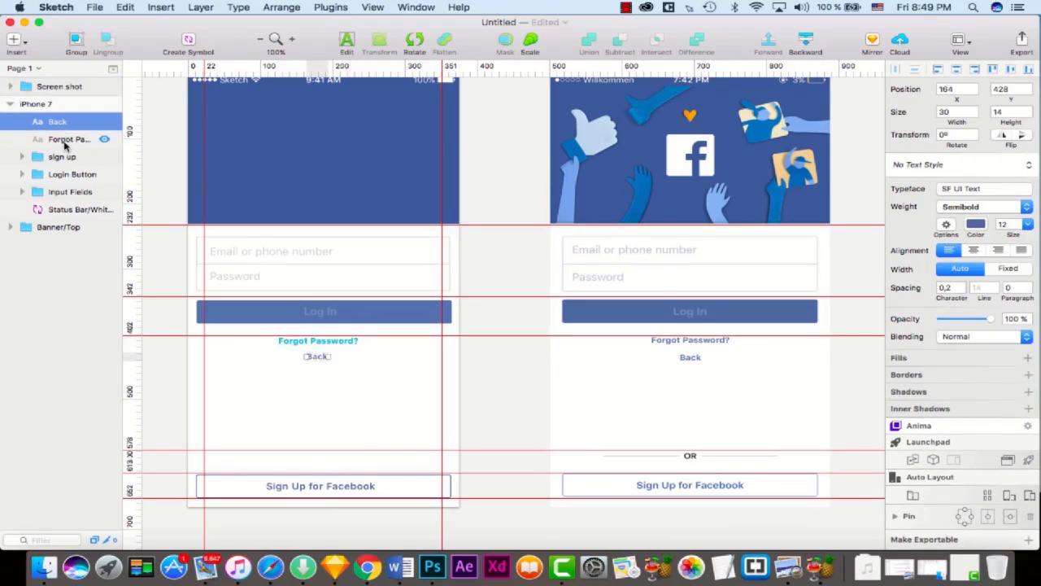
pyautogui.keyDown('shift'); pyautogui.click(65, 140); pyautogui.keyUp('shift')
pyautogui.press('super+g')
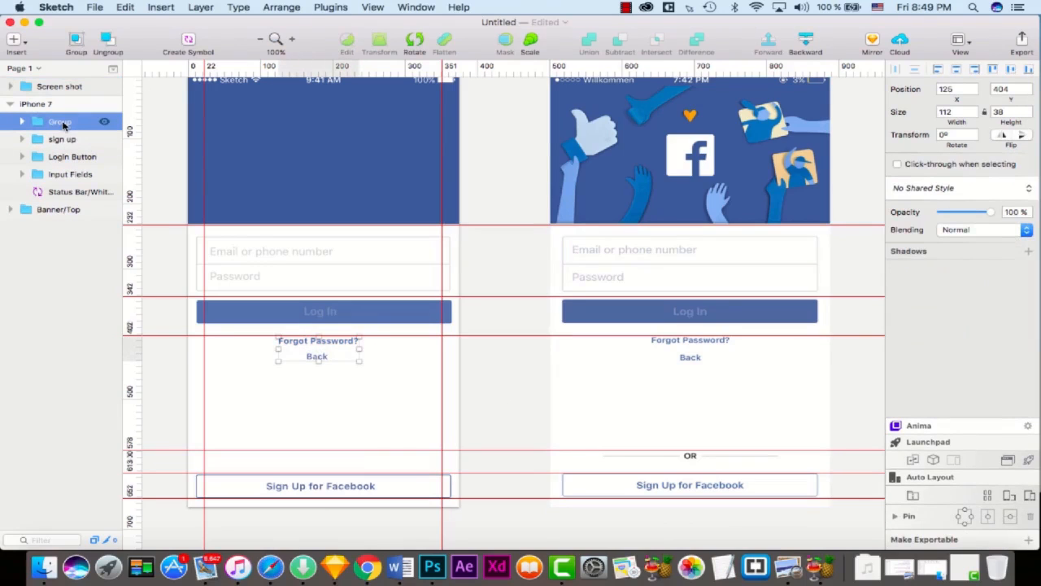
pyautogui.doubleClick(61, 122)
pyautogui.write('Forgot')
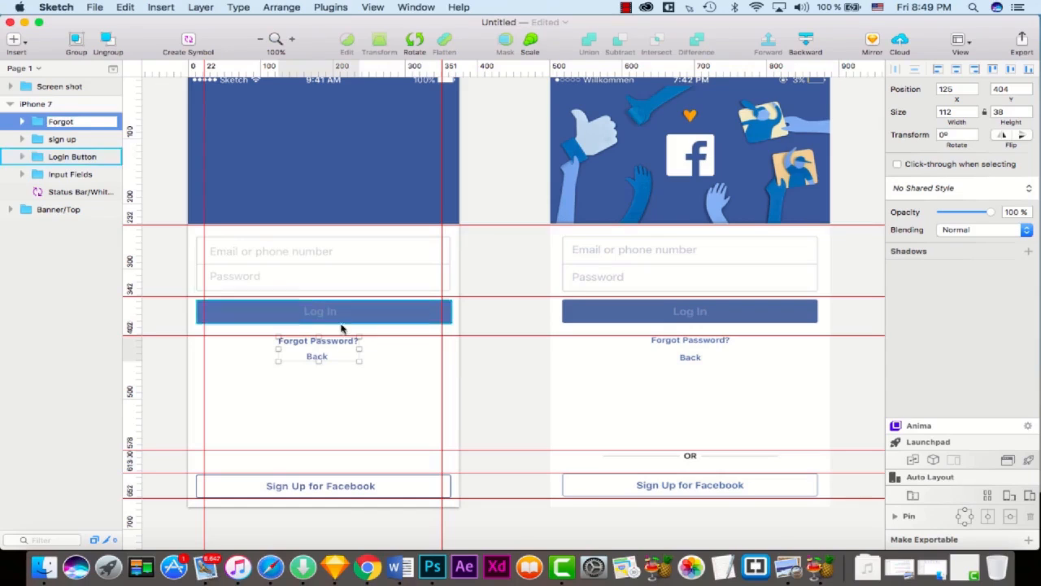
pyautogui.click(701, 437)
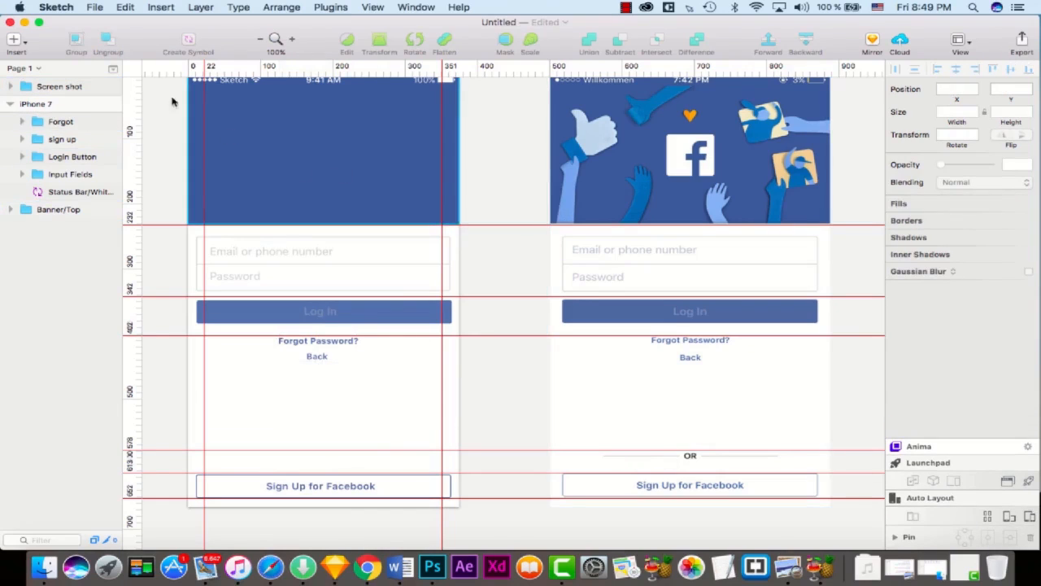
# Step: Draw a horizontal line about 99 px long over the divider to the left of "OR" in the screenshot
pyautogui.click(16, 43)
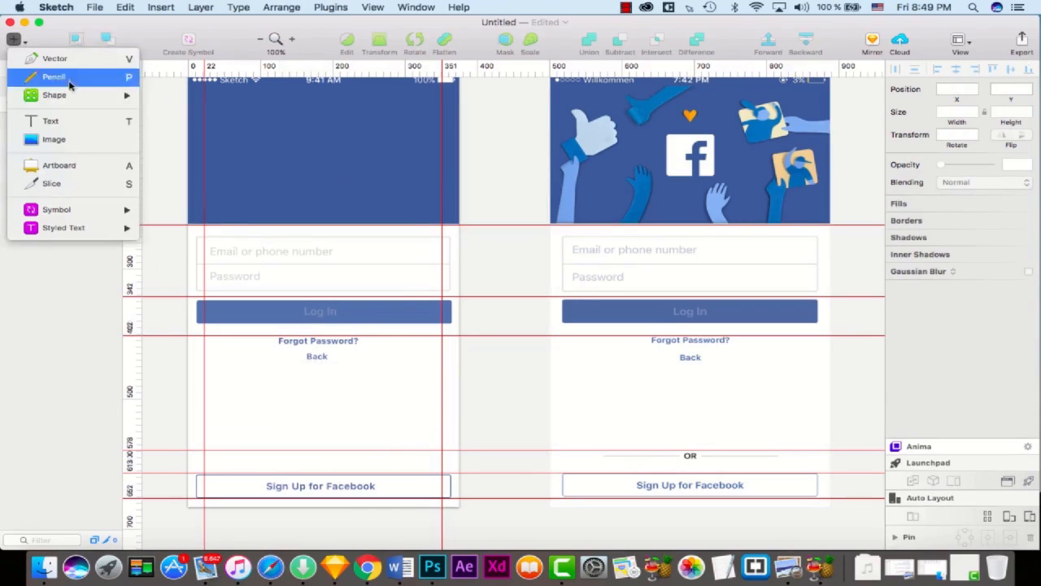
pyautogui.moveTo(106, 95)
pyautogui.click(209, 99)
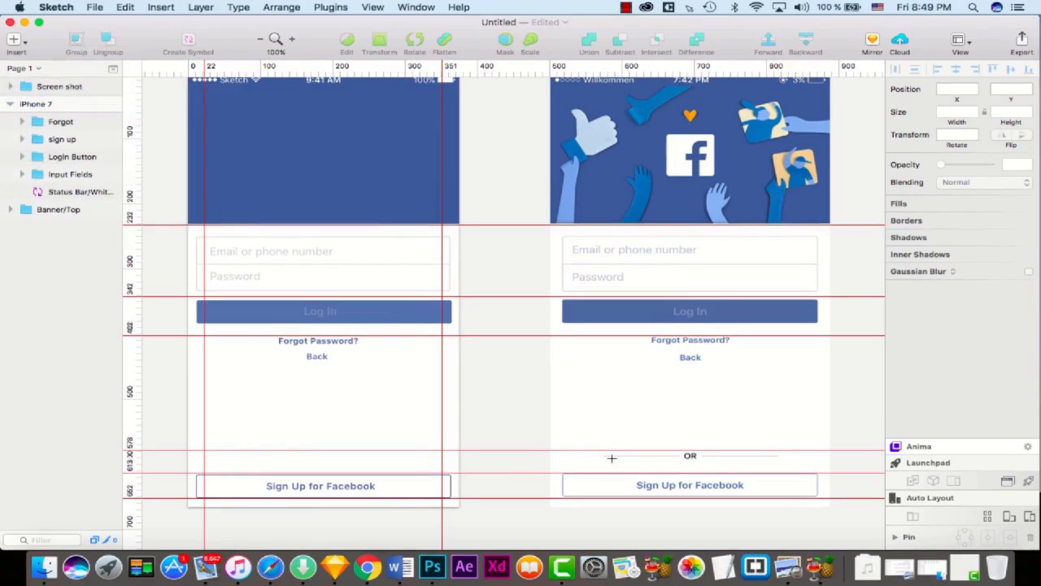
pyautogui.moveTo(606, 455); pyautogui.dragTo(678, 455)
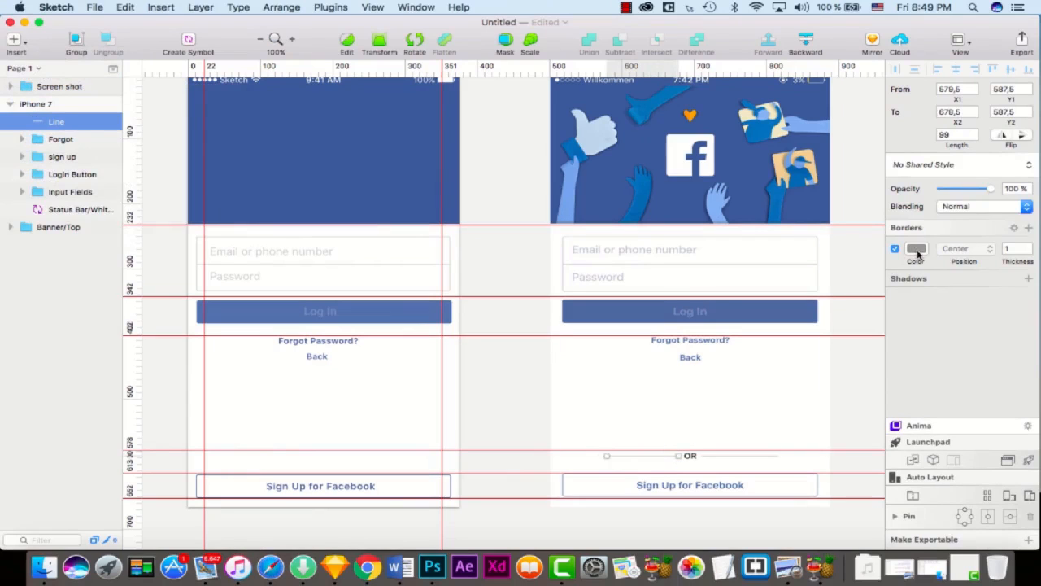
# Step: Try to place a copy of the line to the right of "OR" in the screenshot, and undo it
pyautogui.press('alt')
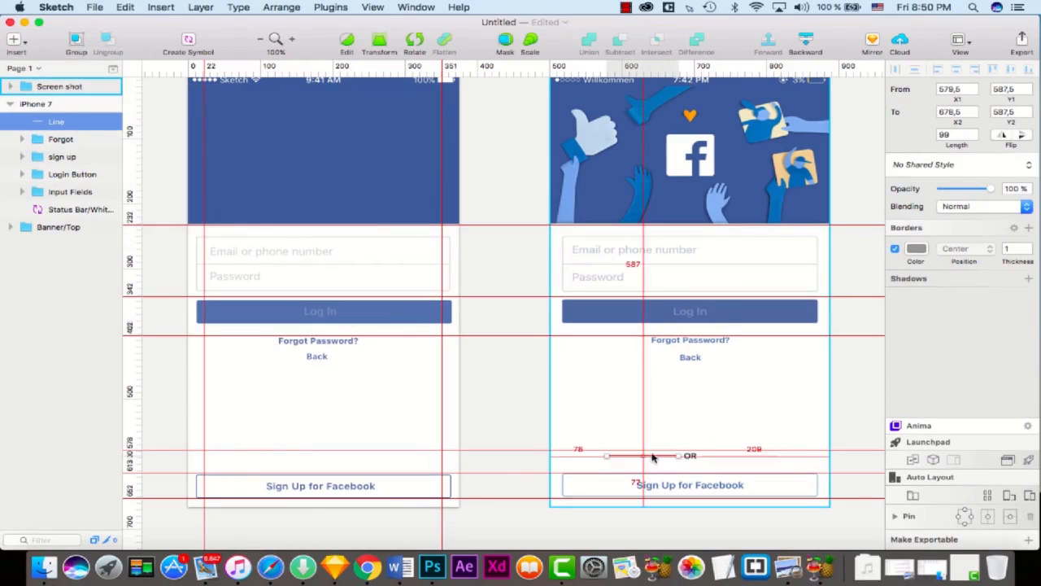
pyautogui.moveTo(652, 457); pyautogui.dragTo(725, 456)
pyautogui.press('super+z')
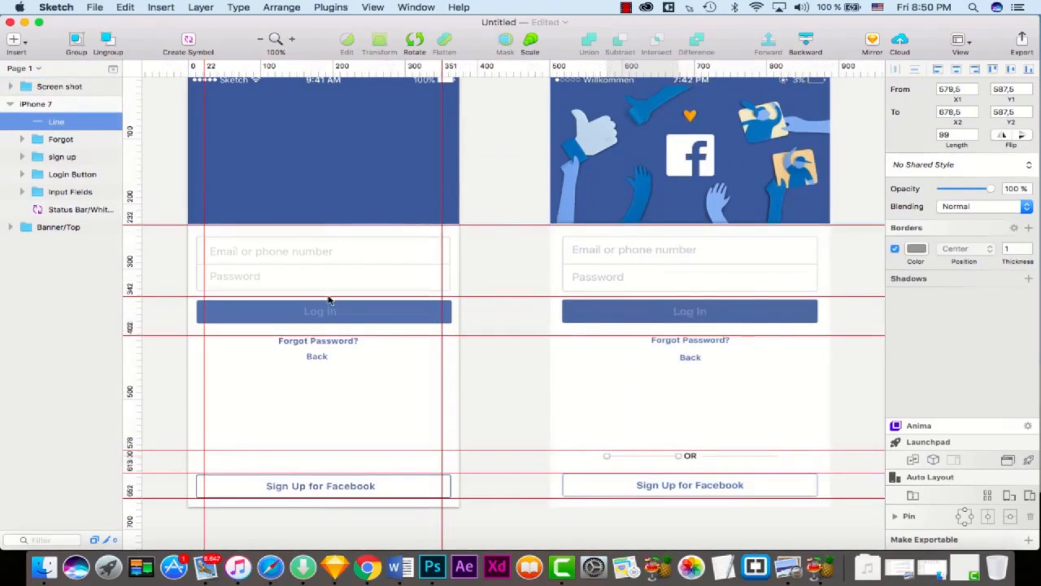
# Step: Duplicate the line that lies over the divider to the left of "OR" in the screenshot
pyautogui.click(54, 122)
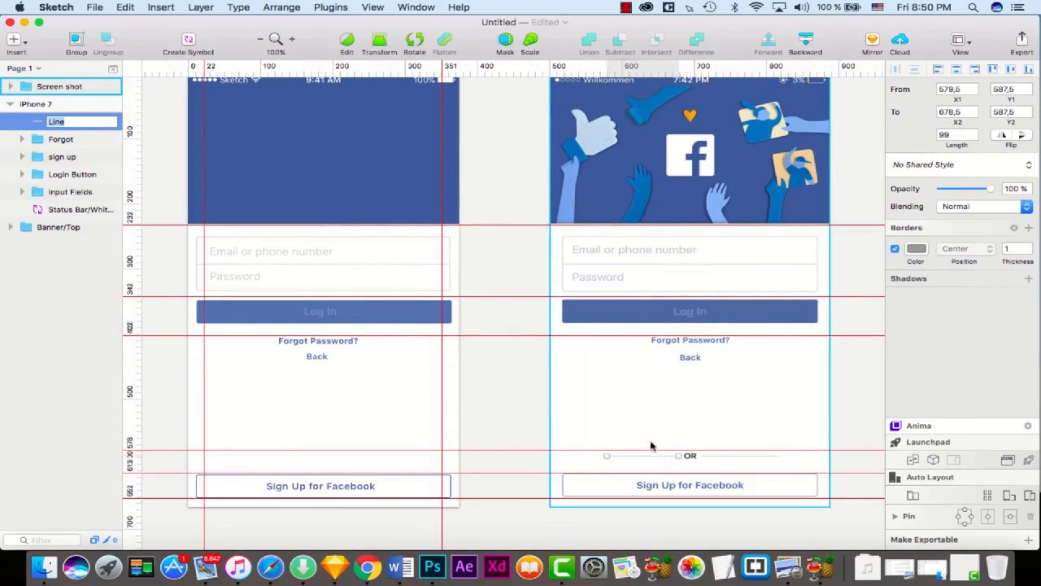
pyautogui.click(45, 123)
pyautogui.rightClick(46, 123)
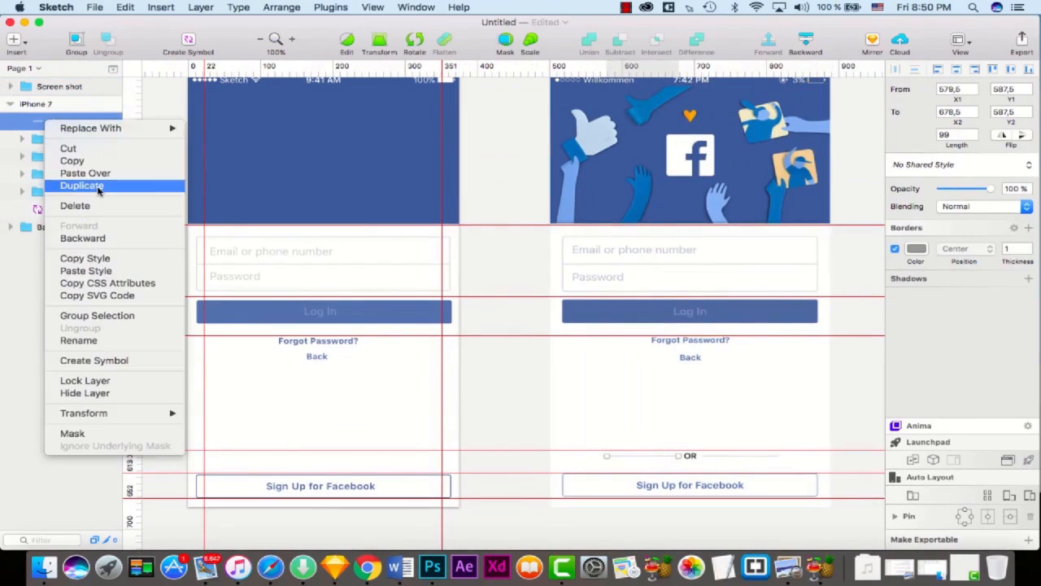
pyautogui.click(99, 189)
pyautogui.hotkey('shift', 'Right')
pyautogui.hotkey('shift', 'Right')
pyautogui.hotkey('shift', 'Right')
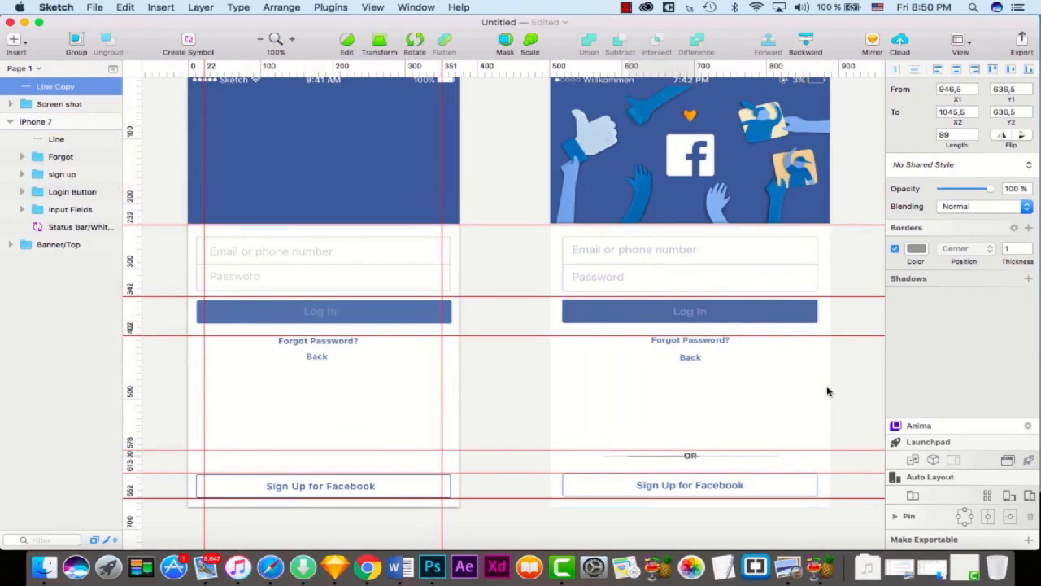
pyautogui.press('super+z')
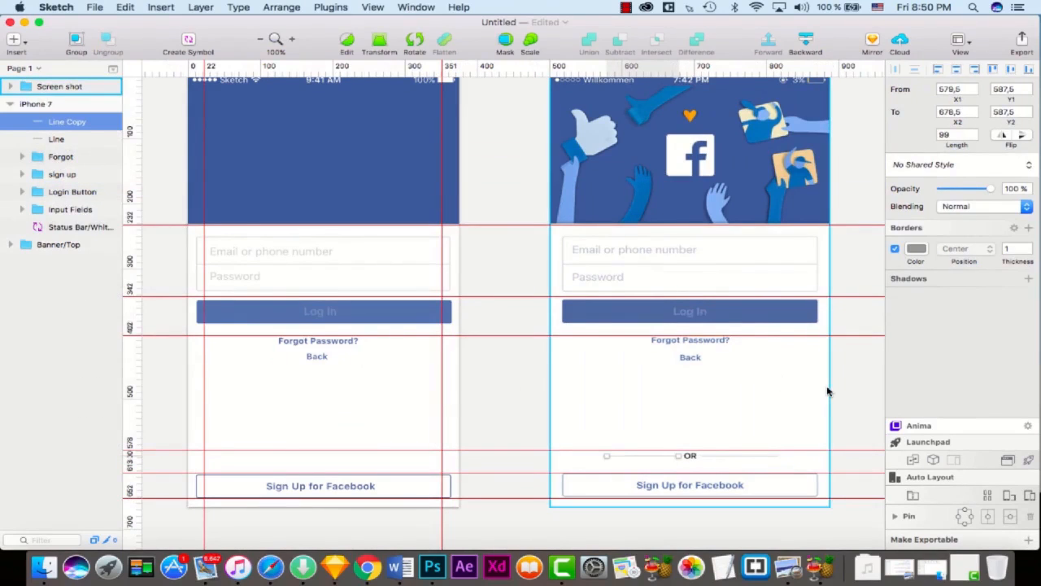
# Step: Move the duplicated line over the divider to the right of "OR" in the screenshot and put its layer inside the iPhone 7 artboard
pyautogui.hotkey('shift', 'Right')
pyautogui.hotkey('shift', 'Right')
pyautogui.hotkey('shift', 'Right')
pyautogui.hotkey('shift', 'Right')
pyautogui.hotkey('shift', 'Right')
pyautogui.hotkey('shift', 'Right')
pyautogui.hotkey('shift', 'Right')
pyautogui.hotkey('shift', 'Right')
pyautogui.hotkey('shift', 'Right')
pyautogui.hotkey('shift', 'Right')
pyautogui.hotkey('shift', 'Right')
pyautogui.hotkey('shift', 'Right')
pyautogui.hotkey('shift', 'Right')
pyautogui.hotkey('shift', 'Right')
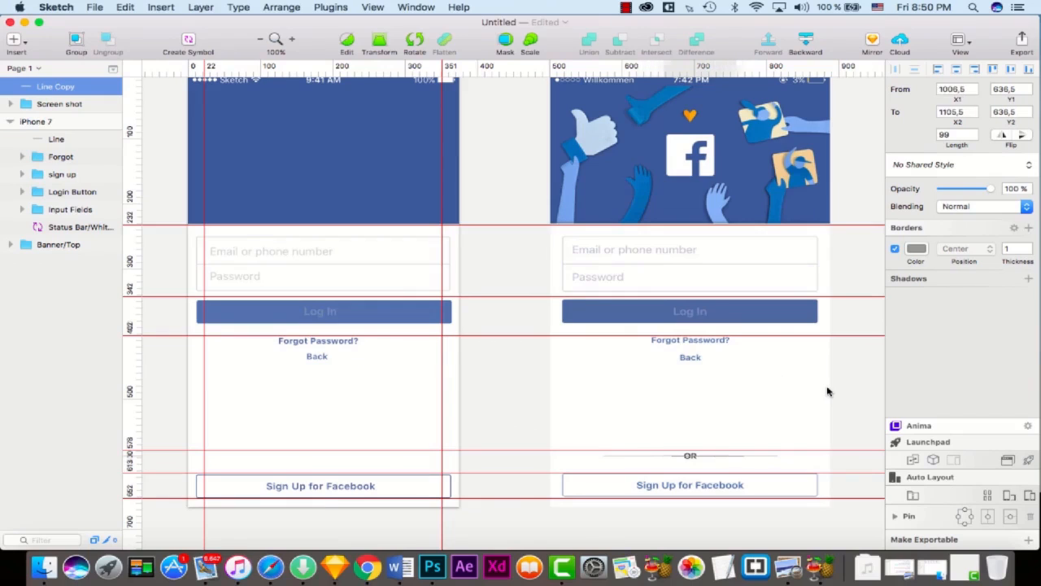
pyautogui.hotkey('shift', 'Left')
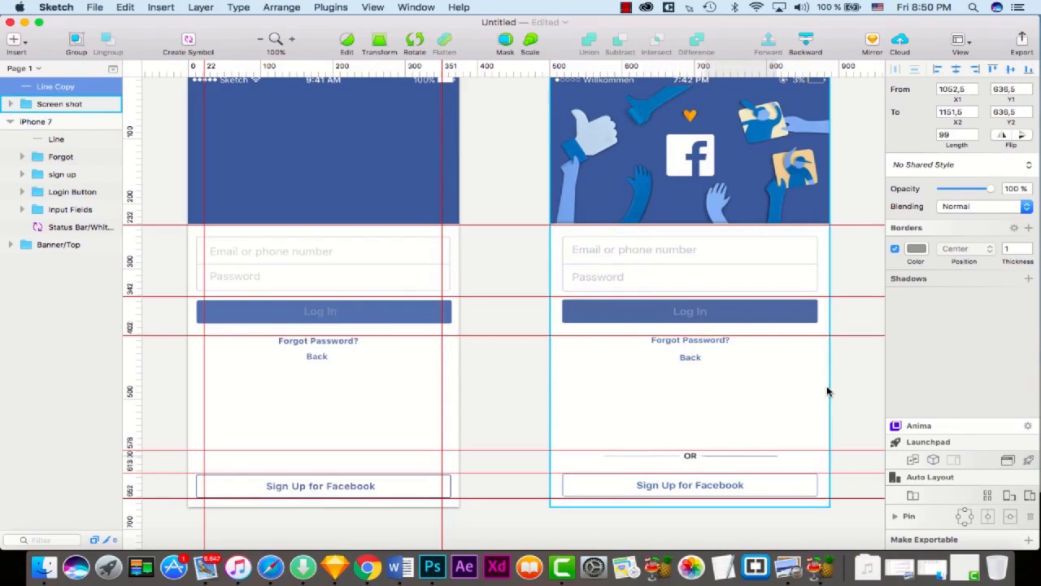
pyautogui.moveTo(61, 86); pyautogui.dragTo(67, 123)
pyautogui.click(791, 407)
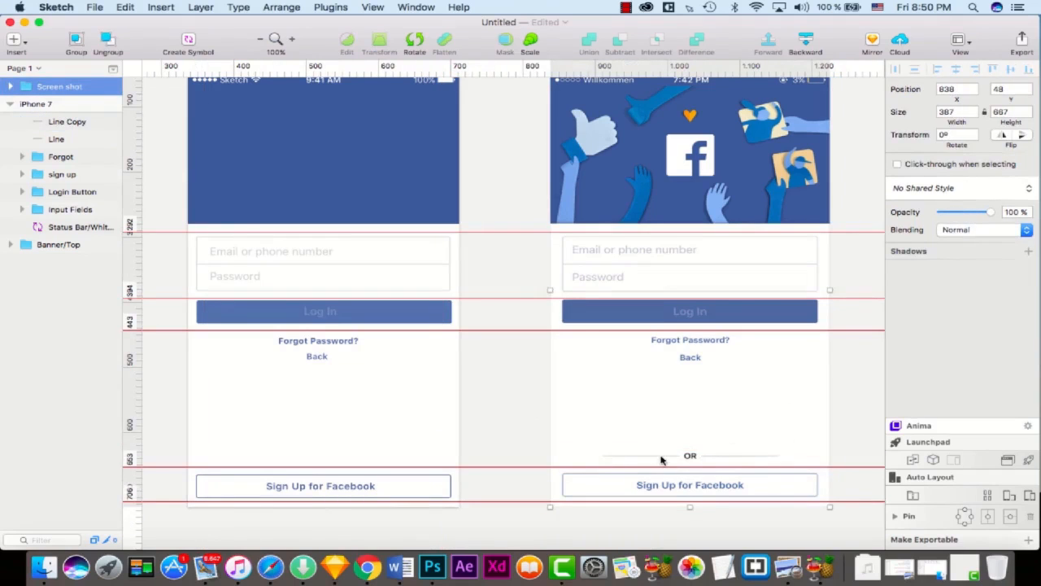
# Step: Group the original line and its copy
pyautogui.click(65, 122)
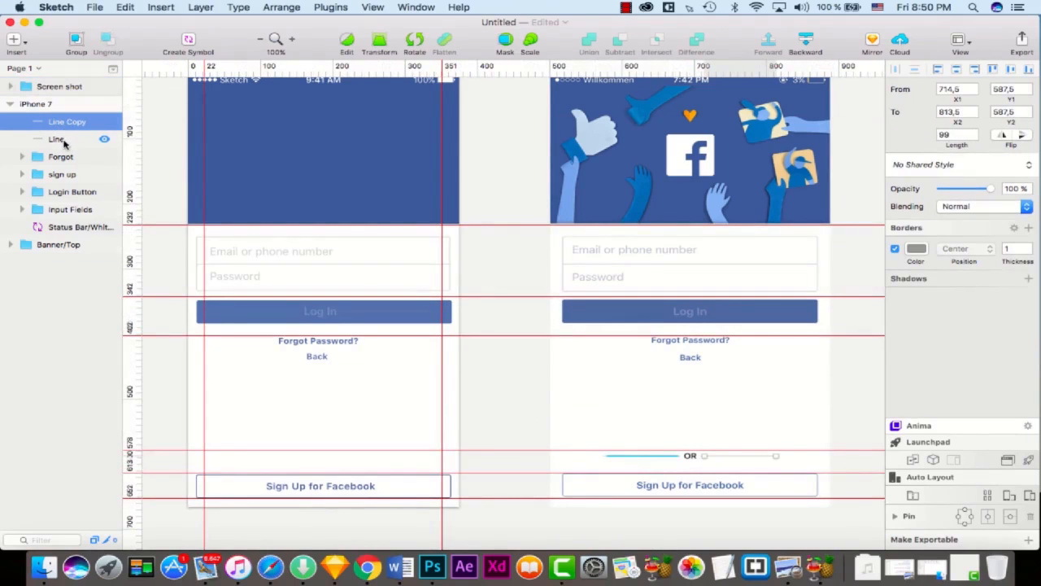
pyautogui.keyDown('shift'); pyautogui.click(63, 142); pyautogui.keyUp('shift')
pyautogui.press('super+g')
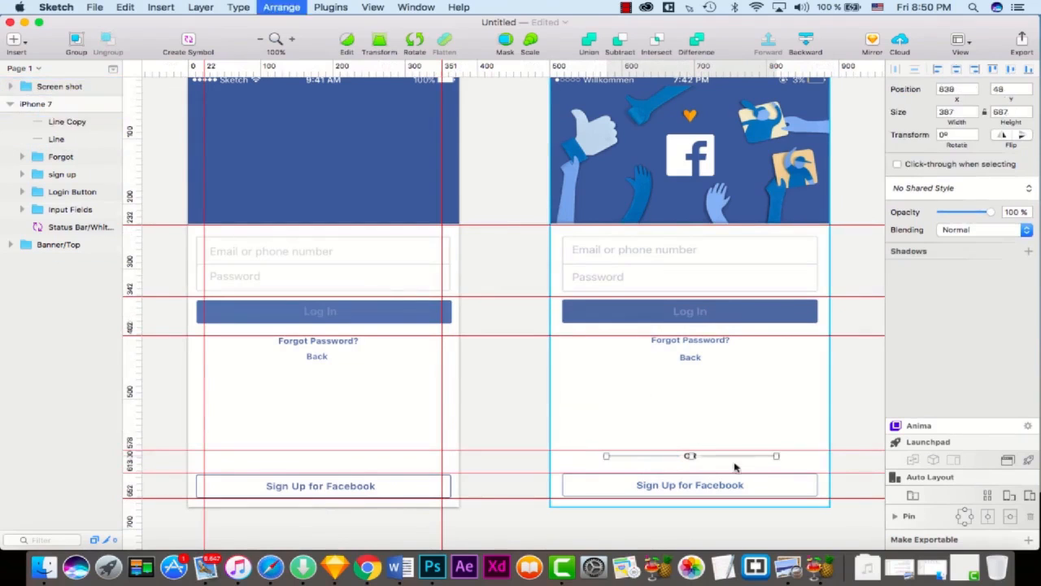
# Step: Move the group of lines onto the iPhone 7 artboard at X 64, above the "Sign Up for Facebook" button
pyautogui.hotkey('shift', 'Left')
pyautogui.hotkey('shift', 'Left')
pyautogui.hotkey('shift', 'Left')
pyautogui.hotkey('shift', 'Left')
pyautogui.hotkey('shift', 'Left')
pyautogui.hotkey('shift', 'Left')
pyautogui.hotkey('shift', 'Left')
pyautogui.hotkey('shift', 'Left')
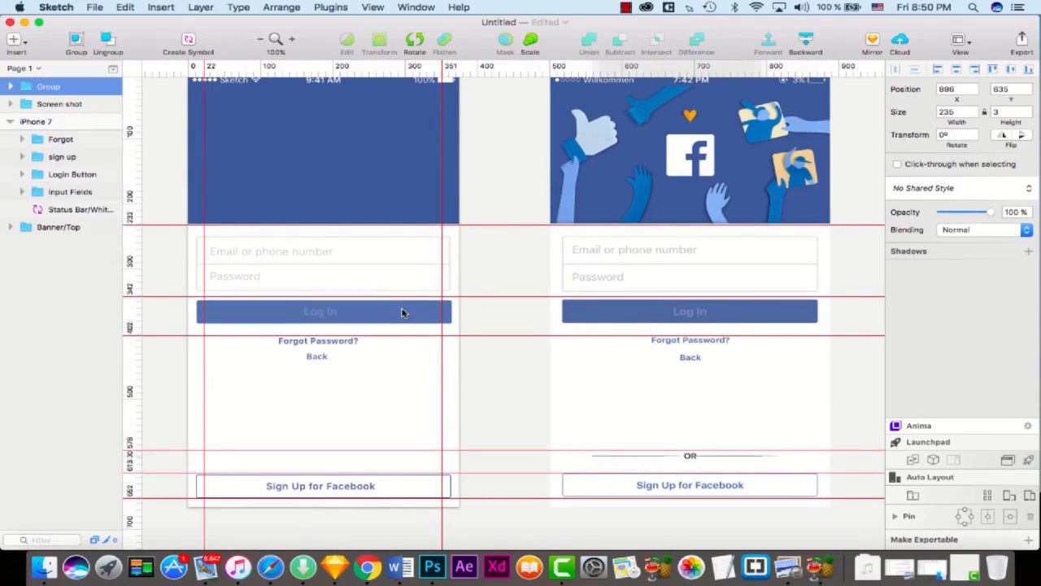
pyautogui.hotkey('shift', 'Left')
pyautogui.hotkey('shift', 'Left')
pyautogui.hotkey('shift', 'Left')
pyautogui.hotkey('shift', 'Left')
pyautogui.hotkey('shift', 'Left')
pyautogui.hotkey('shift', 'Left')
pyautogui.hotkey('shift', 'Left')
pyautogui.hotkey('shift', 'Left')
pyautogui.hotkey('shift', 'Left')
pyautogui.hotkey('shift', 'Left')
pyautogui.hotkey('shift', 'Left')
pyautogui.hotkey('shift', 'Left')
pyautogui.hotkey('shift', 'Left')
pyautogui.hotkey('shift', 'Left')
pyautogui.hotkey('shift', 'Left')
pyautogui.hotkey('shift', 'Left')
pyautogui.hotkey('shift', 'Left')
pyautogui.hotkey('shift', 'Left')
pyautogui.hotkey('shift', 'Left')
pyautogui.hotkey('shift', 'Left')
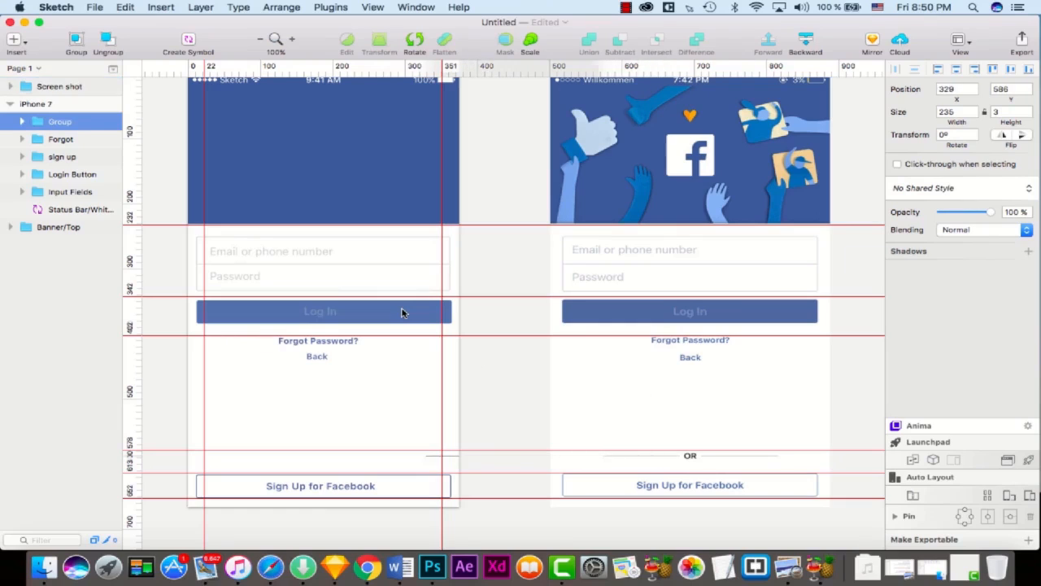
pyautogui.hotkey('shift', 'Left')
pyautogui.hotkey('shift', 'Left')
pyautogui.hotkey('shift', 'Left')
pyautogui.hotkey('shift', 'Left')
pyautogui.hotkey('shift', 'Left')
pyautogui.hotkey('shift', 'Left')
pyautogui.hotkey('shift', 'Left')
pyautogui.hotkey('shift', 'Left')
pyautogui.hotkey('shift', 'Left')
pyautogui.hotkey('shift', 'Left')
pyautogui.hotkey('shift', 'Left')
pyautogui.hotkey('shift', 'Left')
pyautogui.hotkey('shift', 'Left')
pyautogui.hotkey('shift', 'Left')
pyautogui.hotkey('shift', 'Left')
pyautogui.hotkey('shift', 'Left')
pyautogui.hotkey('shift', 'Left')
pyautogui.hotkey('shift', 'Left')
pyautogui.hotkey('shift', 'Left')
pyautogui.hotkey('shift', 'Left')
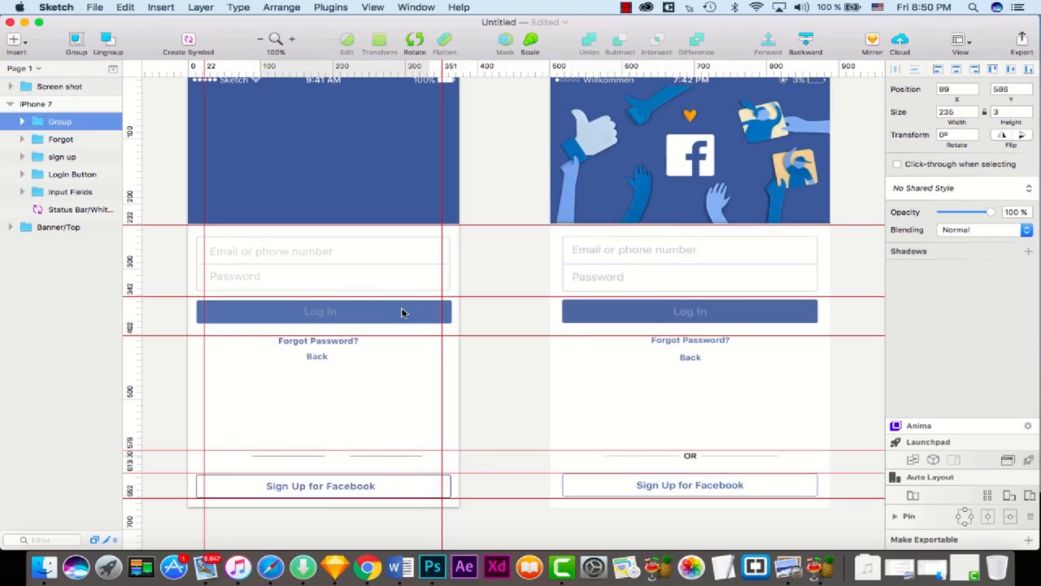
pyautogui.hotkey('shift', 'Right')
pyautogui.hotkey('shift', 'Right')
pyautogui.hotkey('shift', 'Right')
pyautogui.hotkey('shift', 'Right')
pyautogui.hotkey('shift', 'Right')
pyautogui.hotkey('shift', 'Left')
pyautogui.hotkey('shift', 'Left')
pyautogui.hotkey('shift', 'Left')
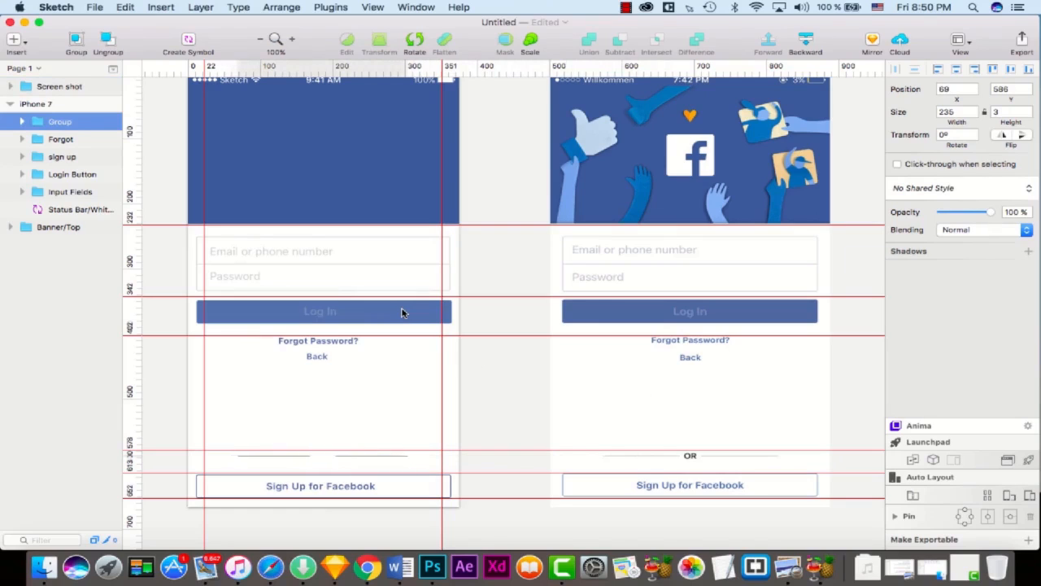
pyautogui.press('Right')
pyautogui.click(397, 459)
pyautogui.click(397, 460)
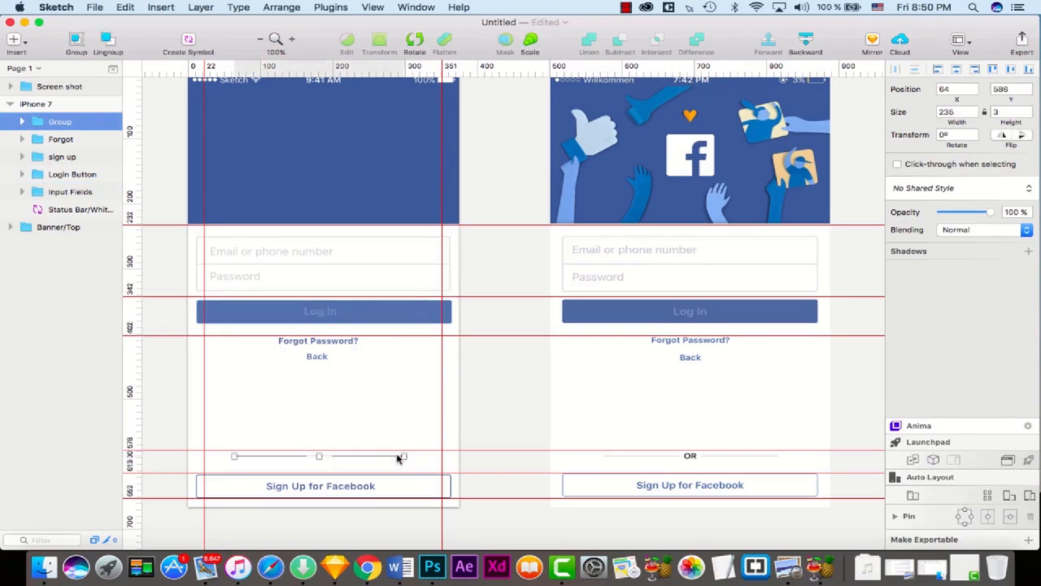
# Step: Name the group of lines "Spreator" and expand it
pyautogui.doubleClick(72, 120)
pyautogui.write('Spreator')
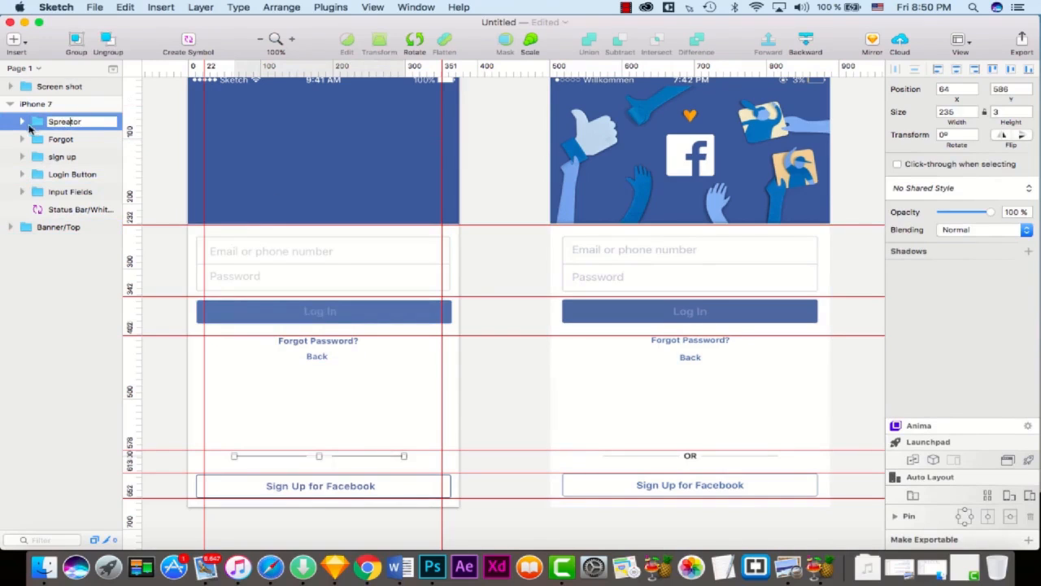
pyautogui.click(22, 121)
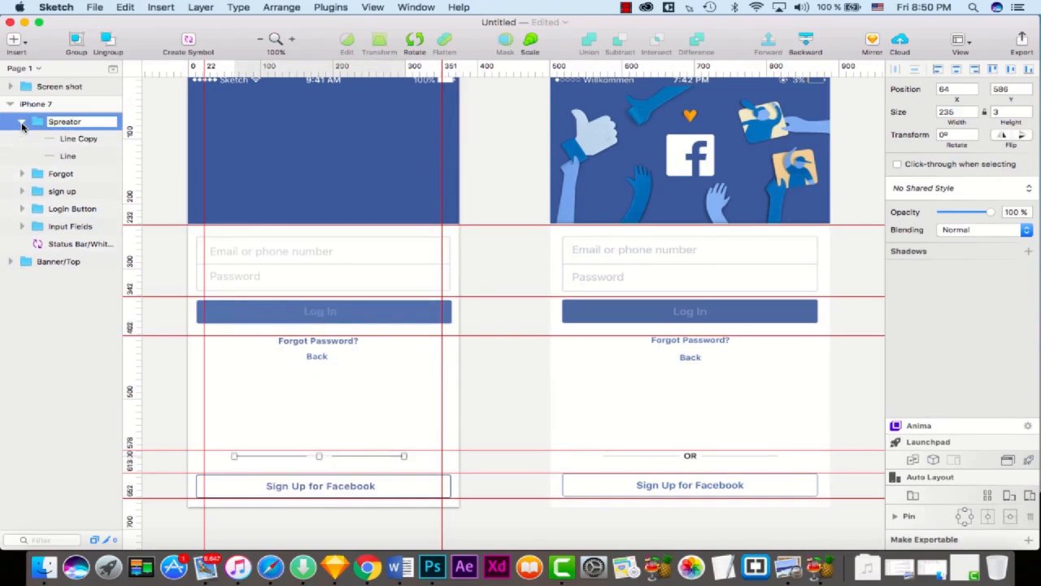
# Step: Set the border thickness of both lines in the Spreator group to 1.5
pyautogui.click(68, 157)
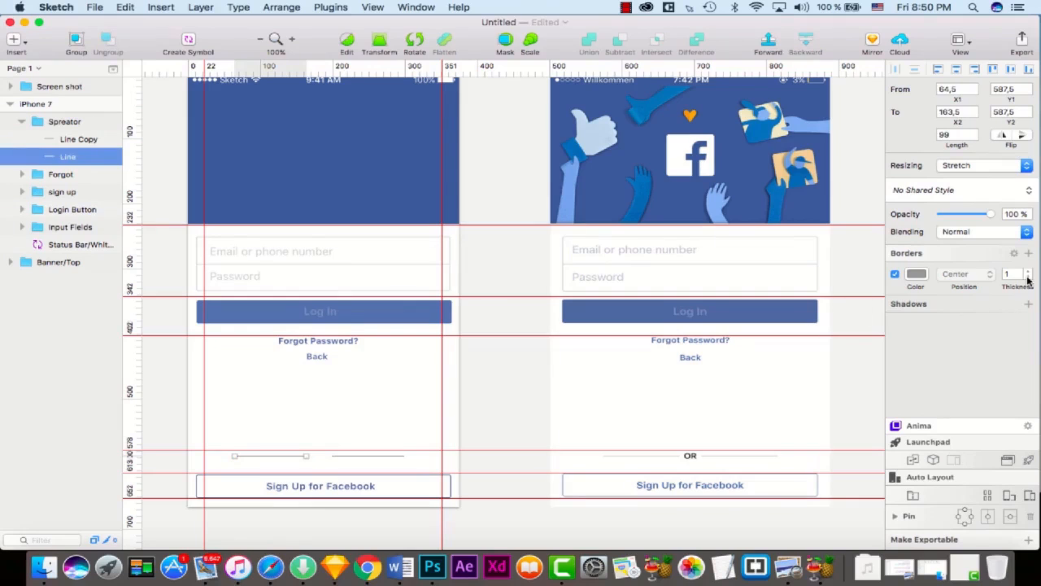
pyautogui.click(1027, 275)
pyautogui.click(1011, 275)
pyautogui.write('1.5')
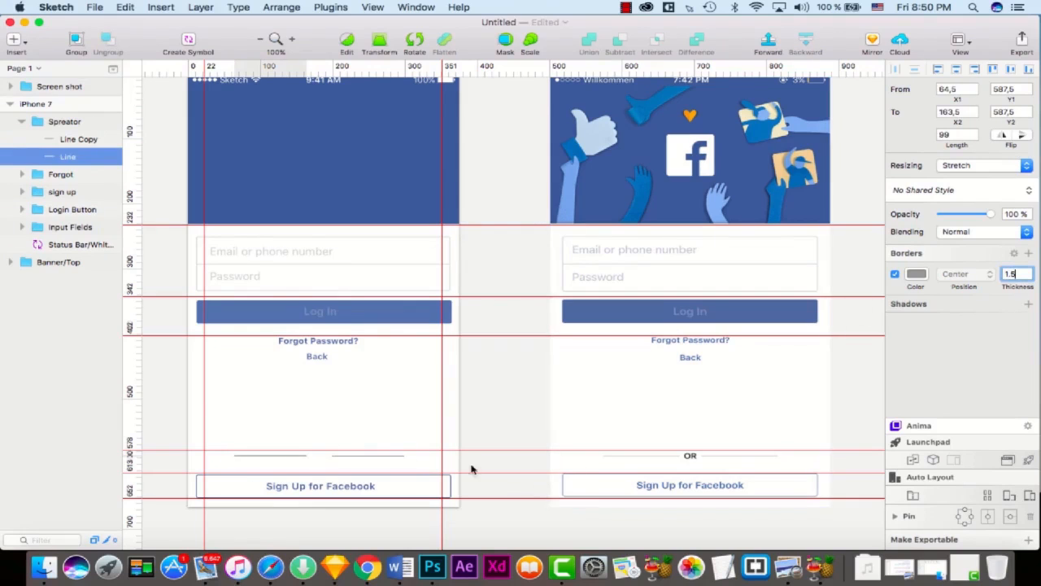
pyautogui.click(365, 458)
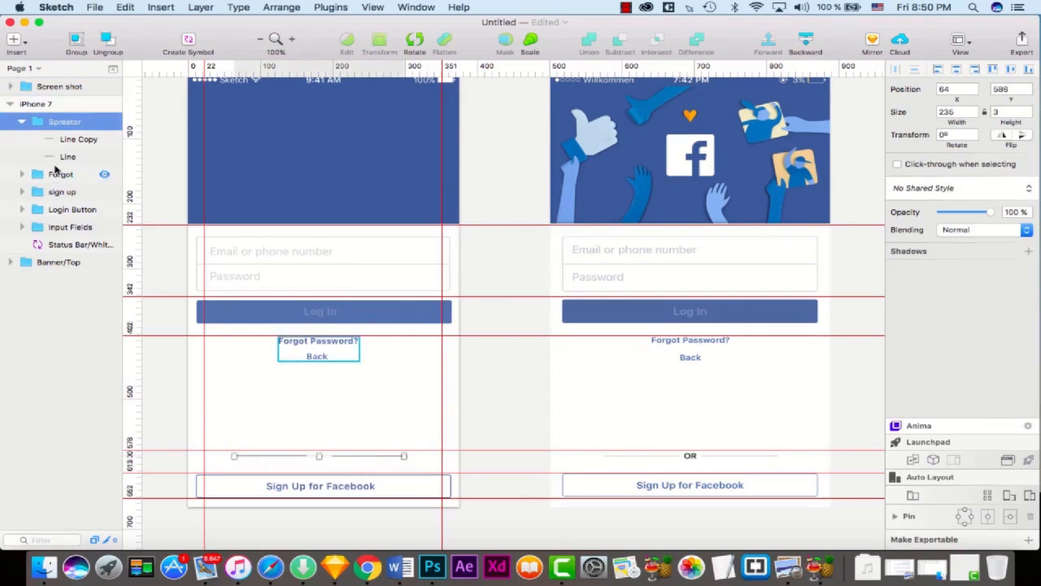
pyautogui.click(77, 139)
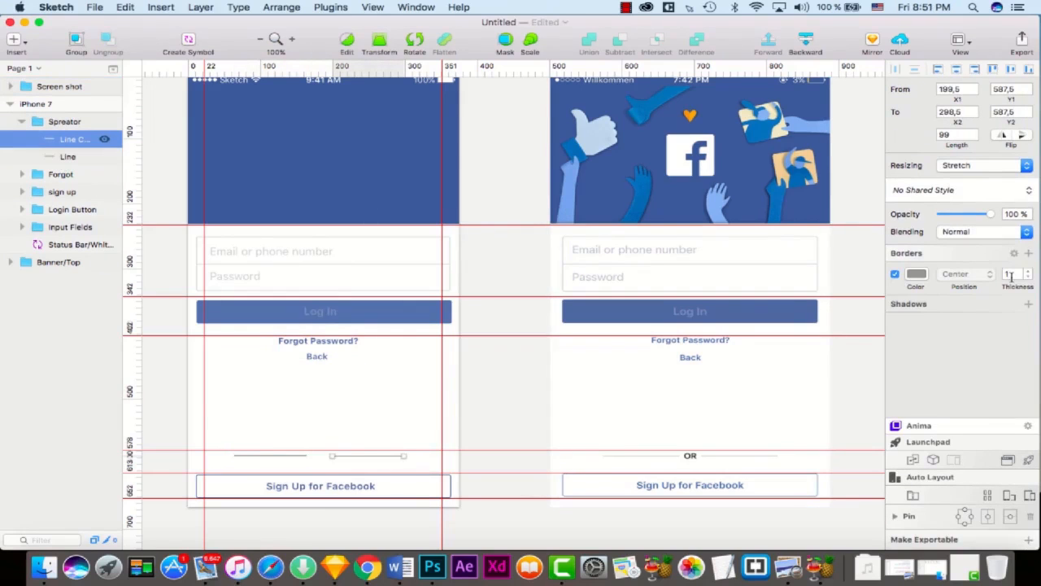
pyautogui.click(1011, 275)
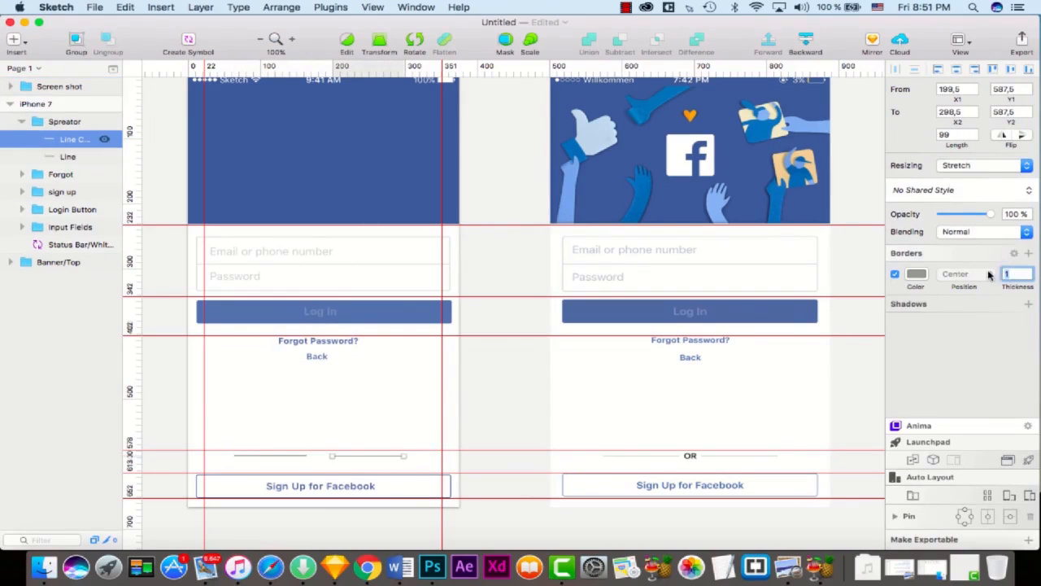
pyautogui.click(435, 423)
pyautogui.click(342, 461)
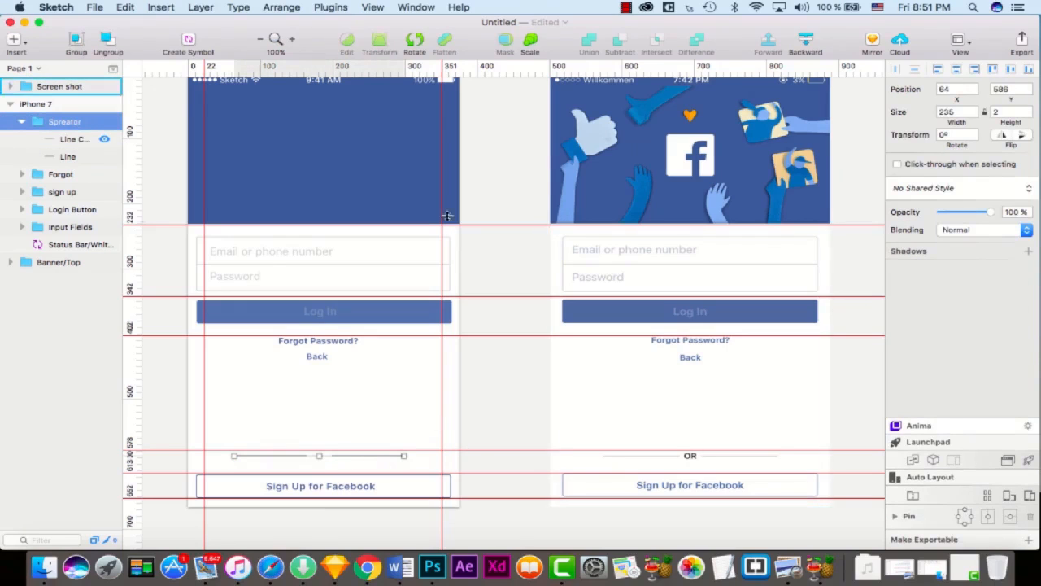
# Step: Set the left separator line's border color to E4E4E4 and add that color to the global colors
pyautogui.click(41, 159)
pyautogui.click(925, 276)
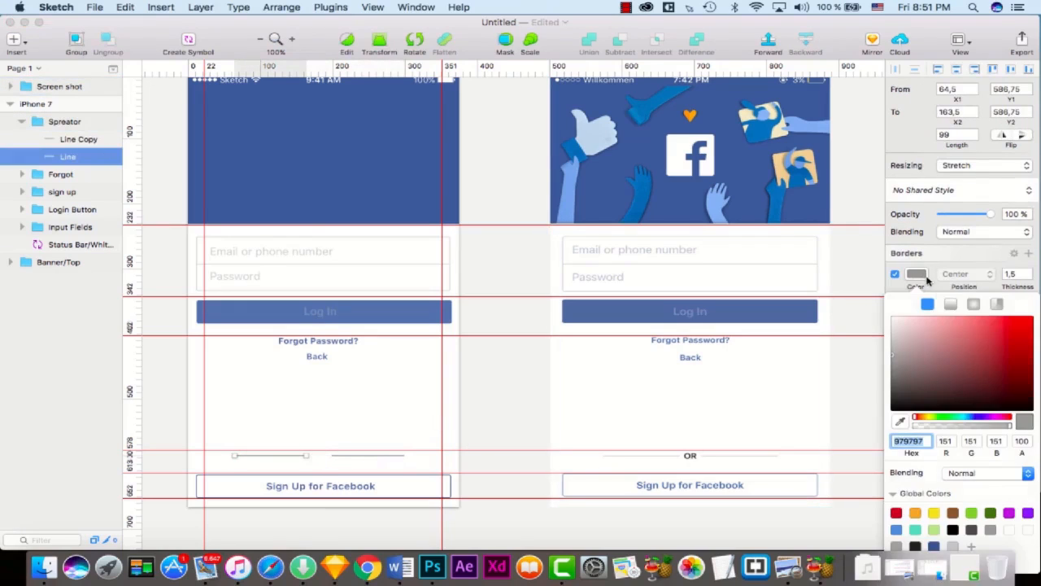
pyautogui.moveTo(905, 356); pyautogui.dragTo(888, 327)
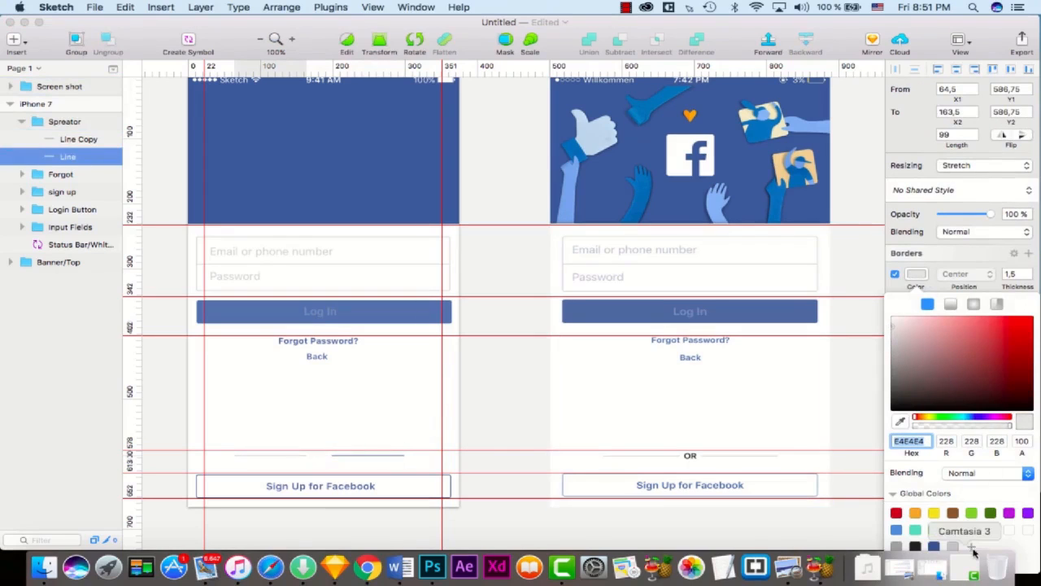
# Step: Apply the saved light gray global color to the right separator line's border
pyautogui.click(337, 456)
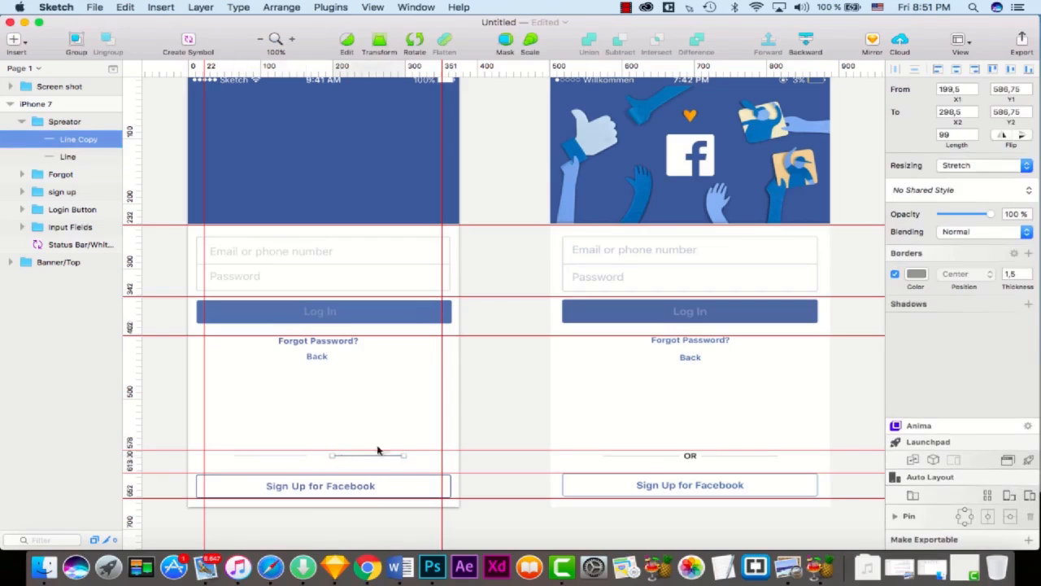
pyautogui.click(919, 275)
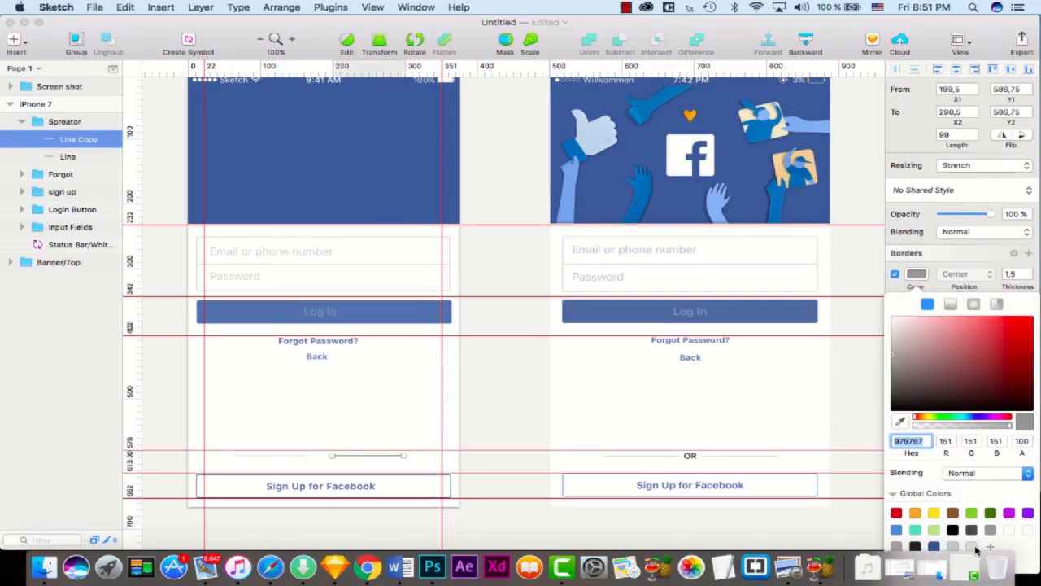
pyautogui.click(317, 423)
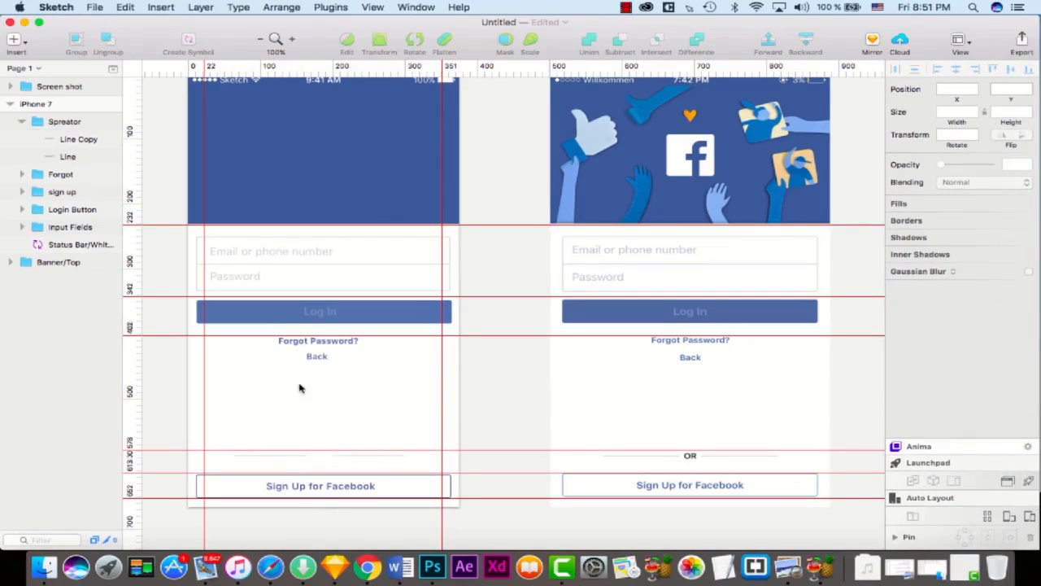
# Step: Add the text "OR" between the two separator lines and set its color to black (000000)
pyautogui.click(326, 464)
pyautogui.write('OR')
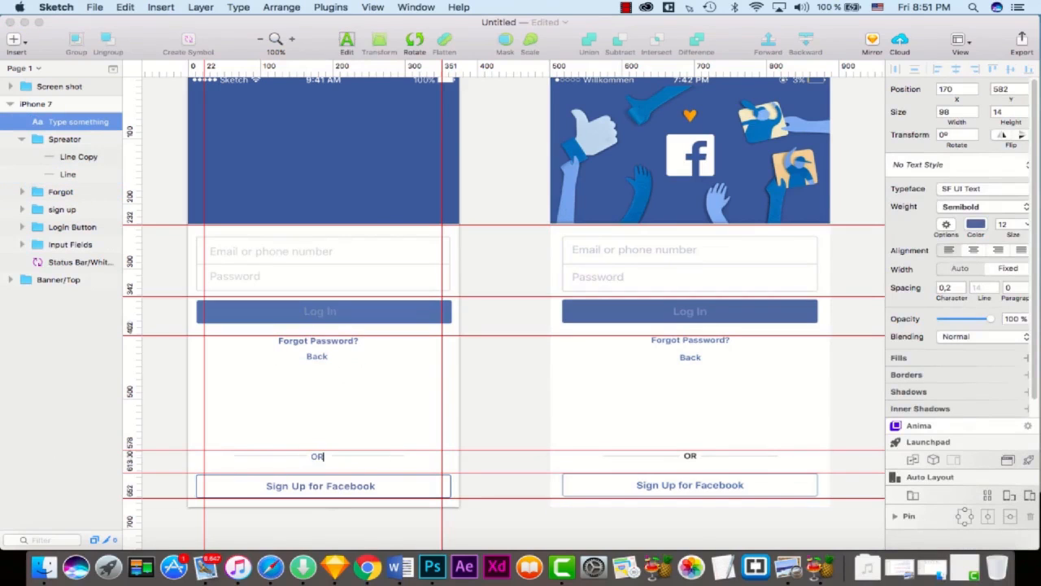
pyautogui.click(977, 225)
pyautogui.moveTo(938, 314); pyautogui.dragTo(775, 394)
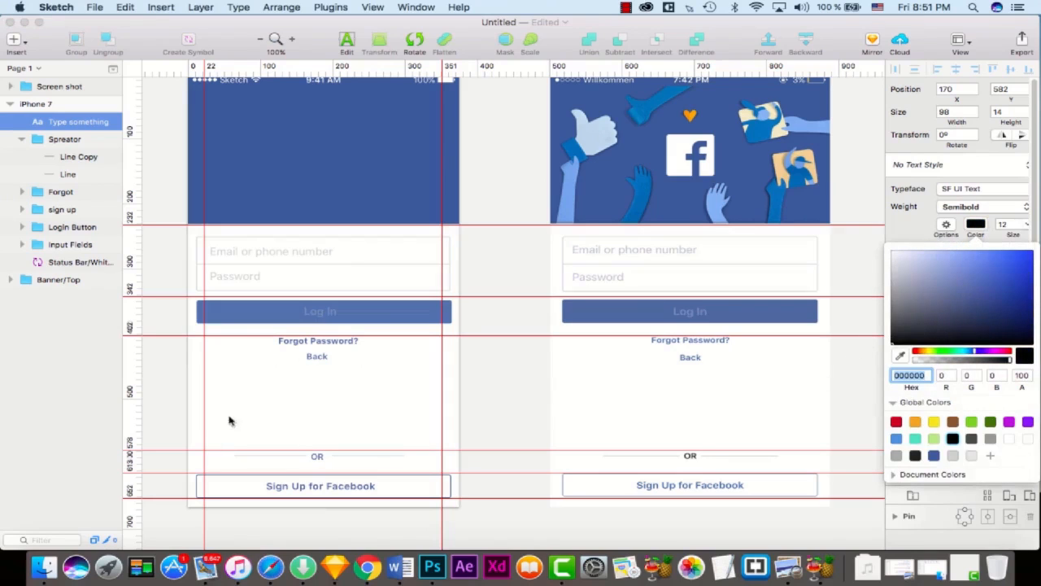
pyautogui.click(62, 124)
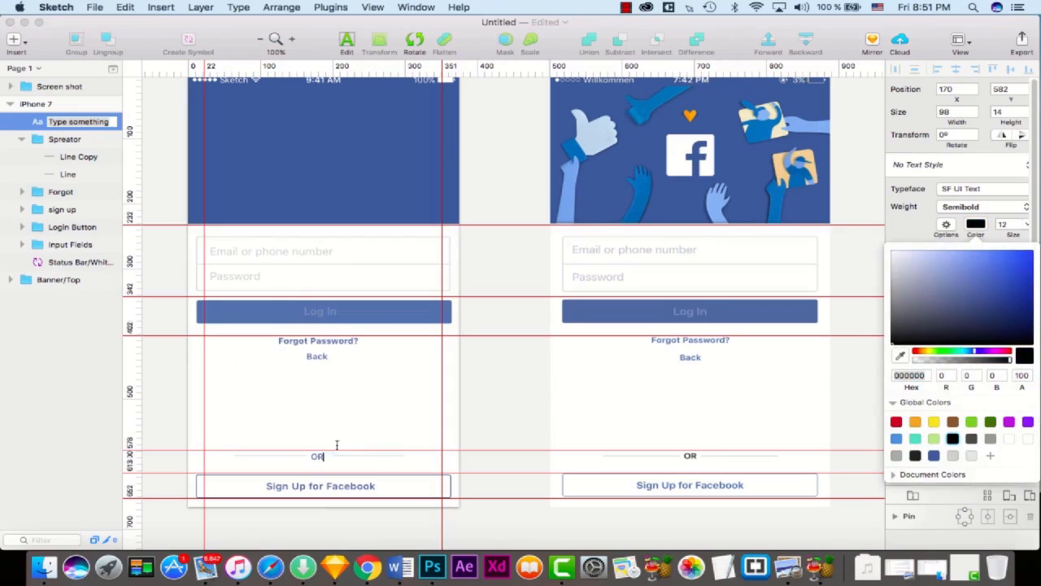
pyautogui.press('Escape')
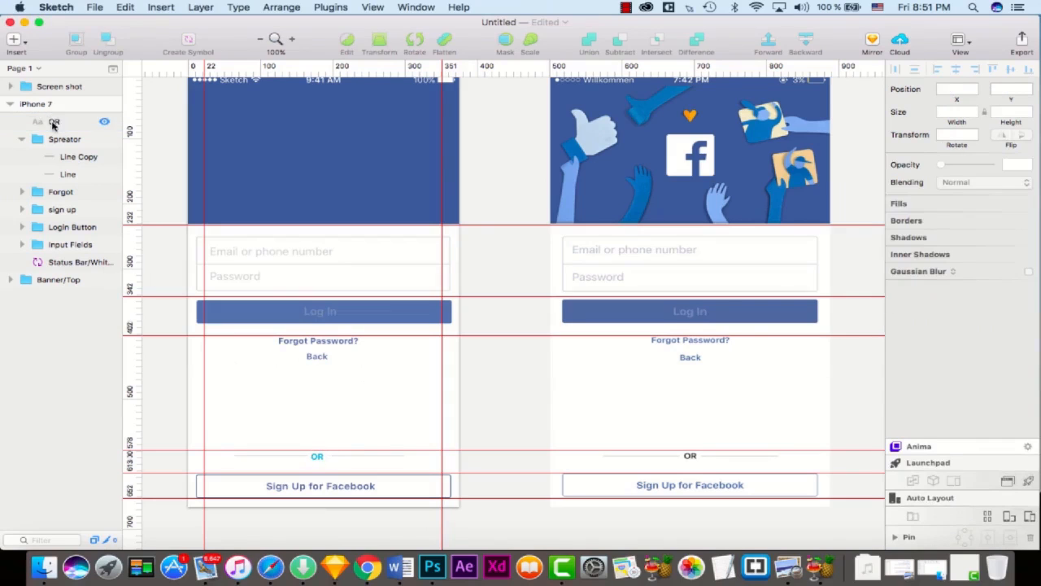
pyautogui.click(975, 224)
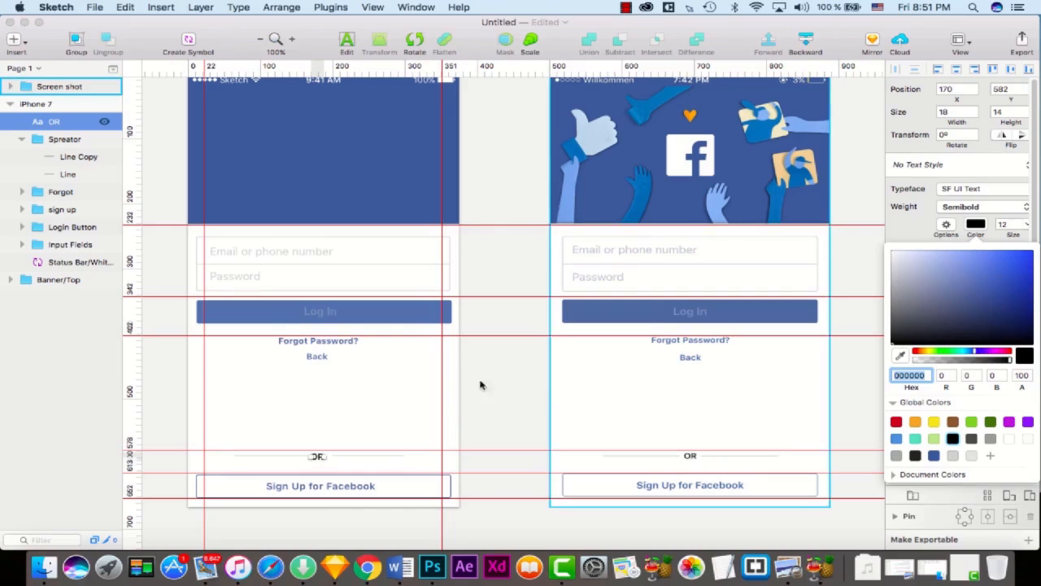
pyautogui.click(415, 375)
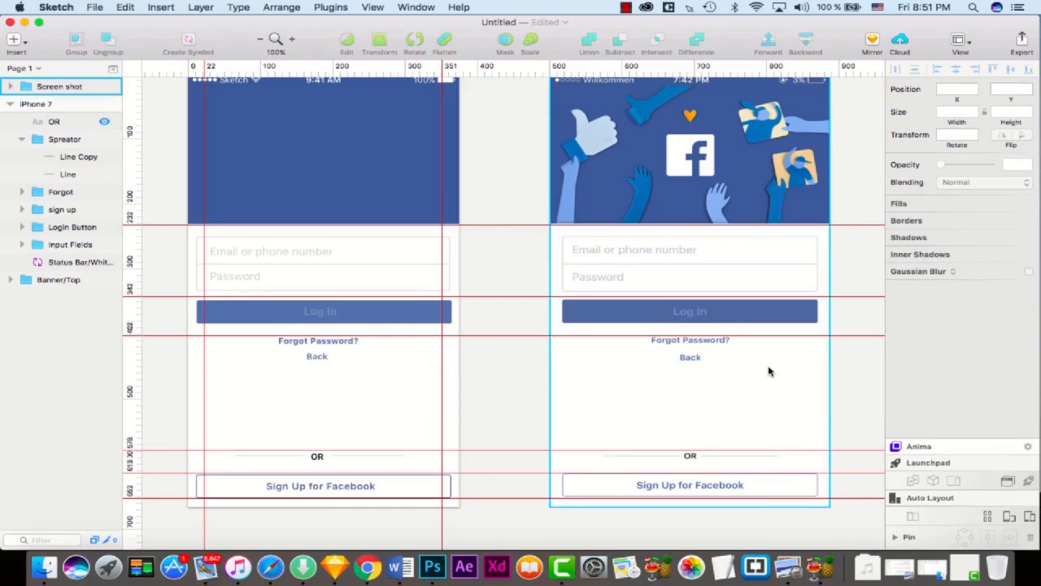
# Step: Collapse the Spreator group and select the Facebook screenshot group
pyautogui.click(21, 140)
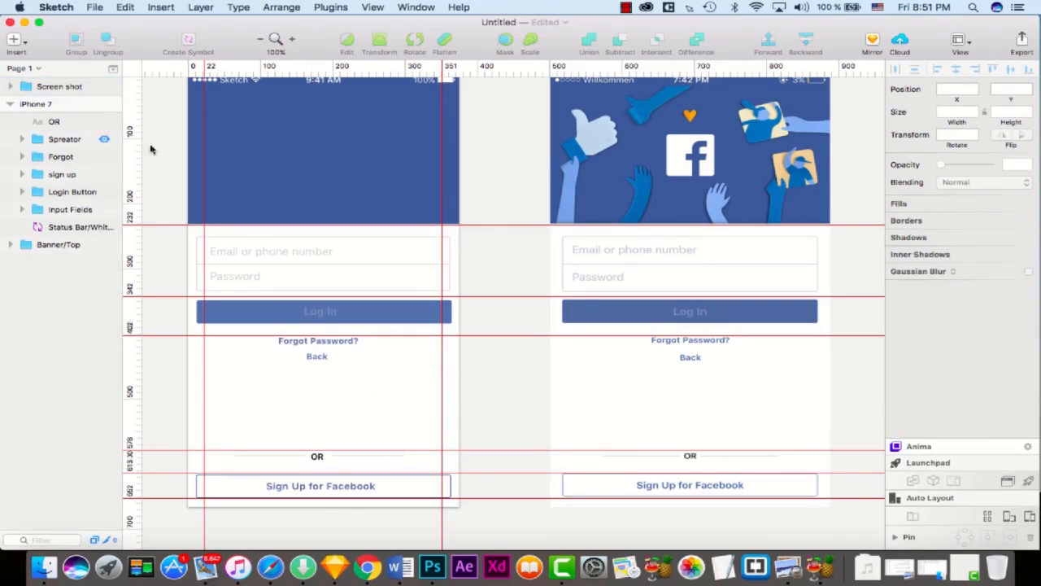
pyautogui.click(720, 152)
pyautogui.scroll(1, 710, 147)
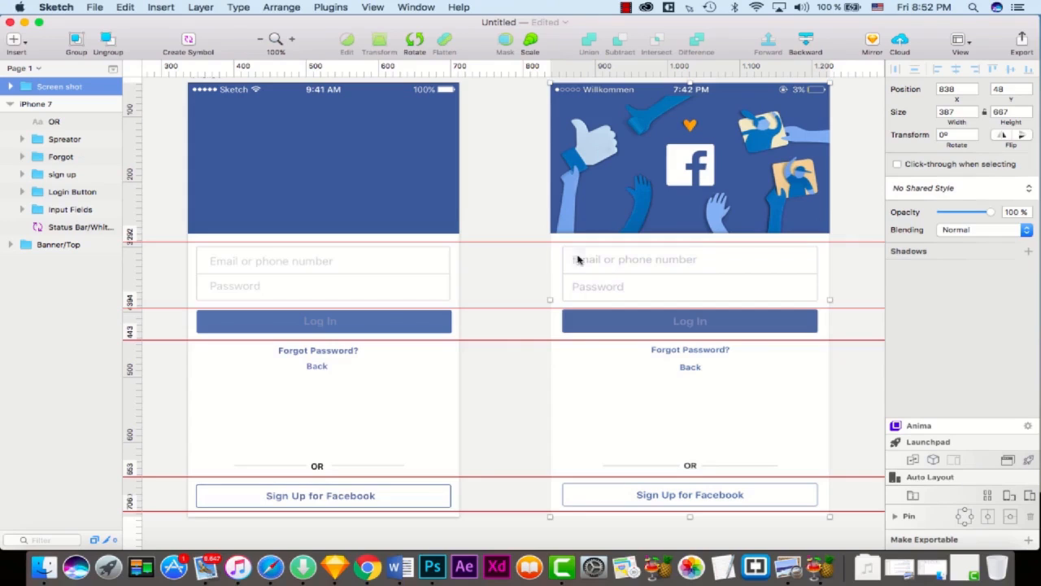
# Step: Place a copy of the Facebook screenshot on the iPhone 7 artboard, resize it to 375 × 681 and nudge it down to Y -9
pyautogui.click(380, 407)
pyautogui.click(675, 194)
pyautogui.moveTo(731, 205); pyautogui.dragTo(390, 159)
pyautogui.moveTo(466, 506); pyautogui.dragTo(457, 517)
pyautogui.press('Down')
pyautogui.press('Down')
pyautogui.press('Down')
pyautogui.press('Down')
pyautogui.press('Down')
pyautogui.press('Down')
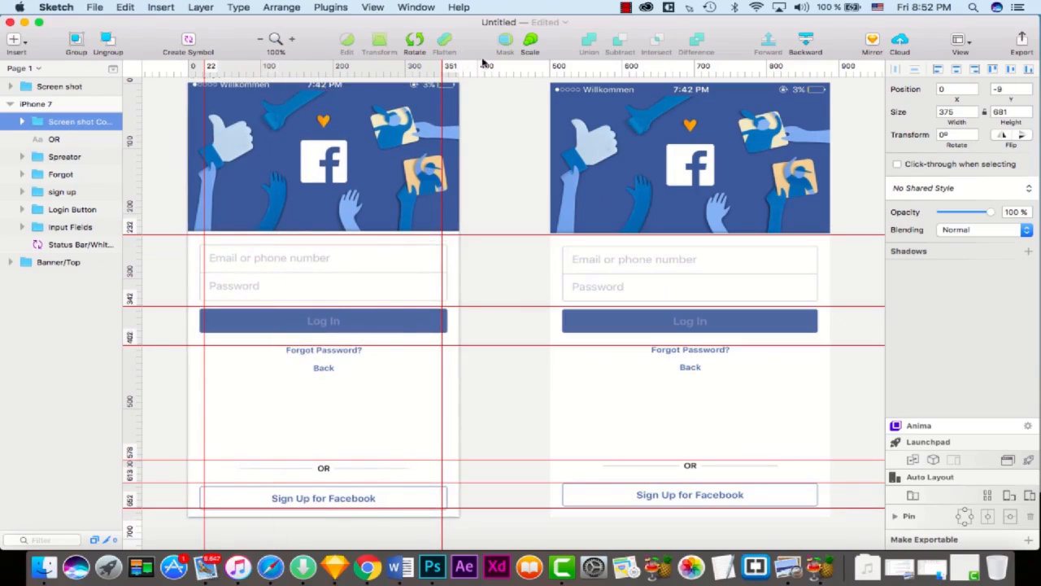
# Step: Cut the illustrated banner area out of the copied screenshot's image and paste it as a separate bitmap
pyautogui.click(22, 121)
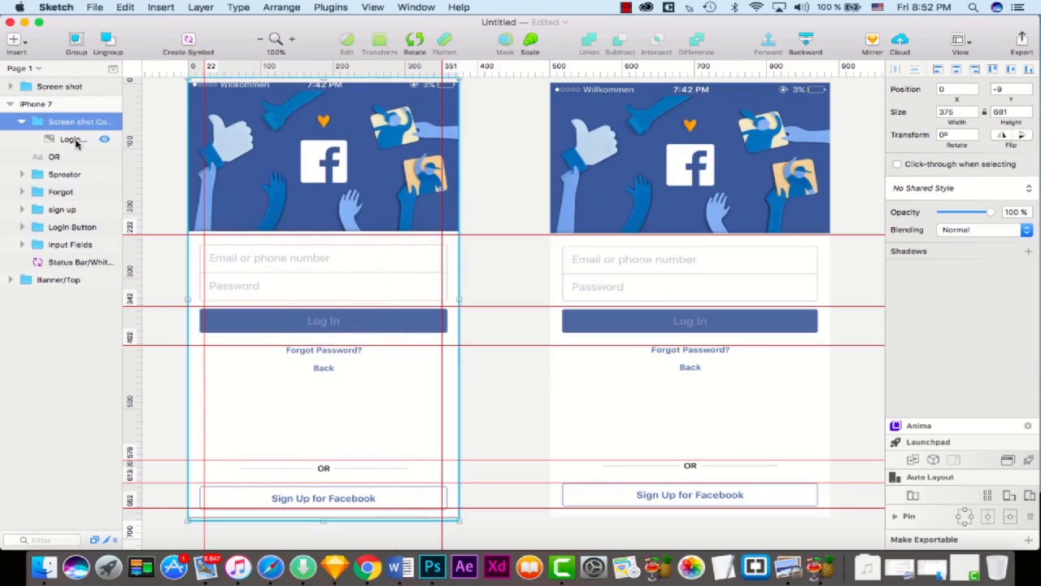
pyautogui.click(75, 139)
pyautogui.click(350, 46)
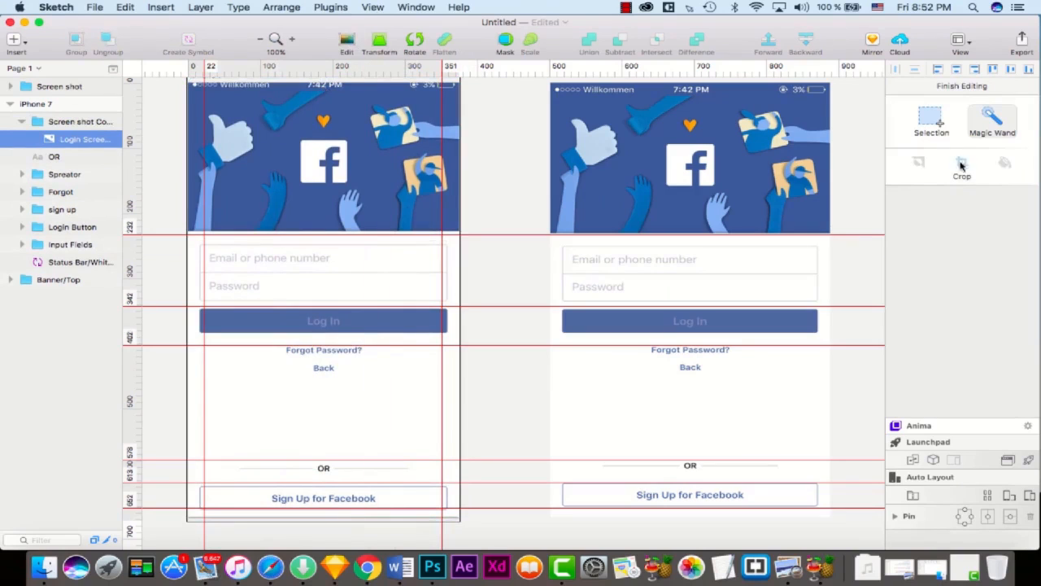
pyautogui.click(932, 122)
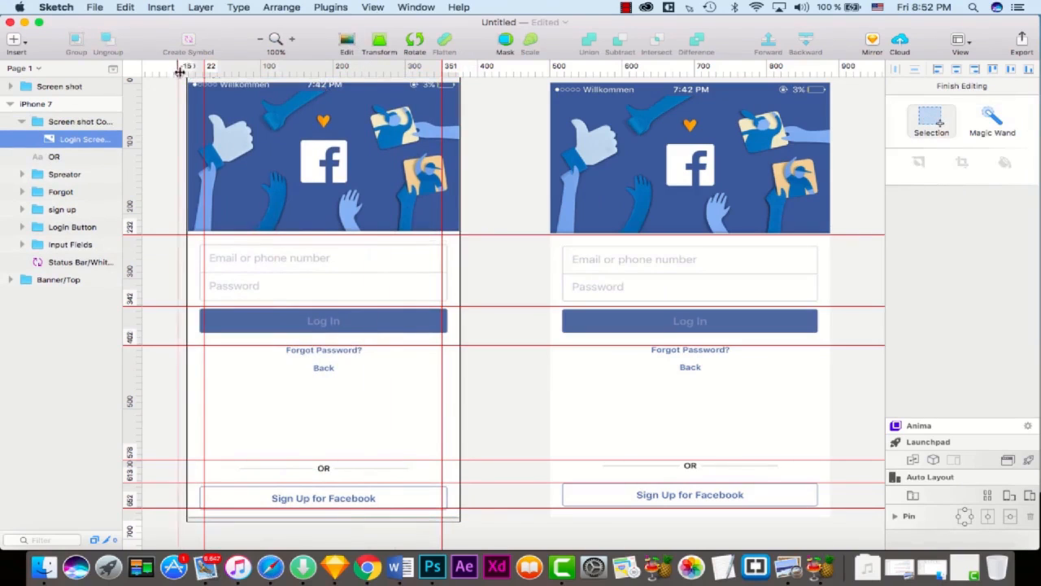
pyautogui.moveTo(188, 85); pyautogui.dragTo(461, 230)
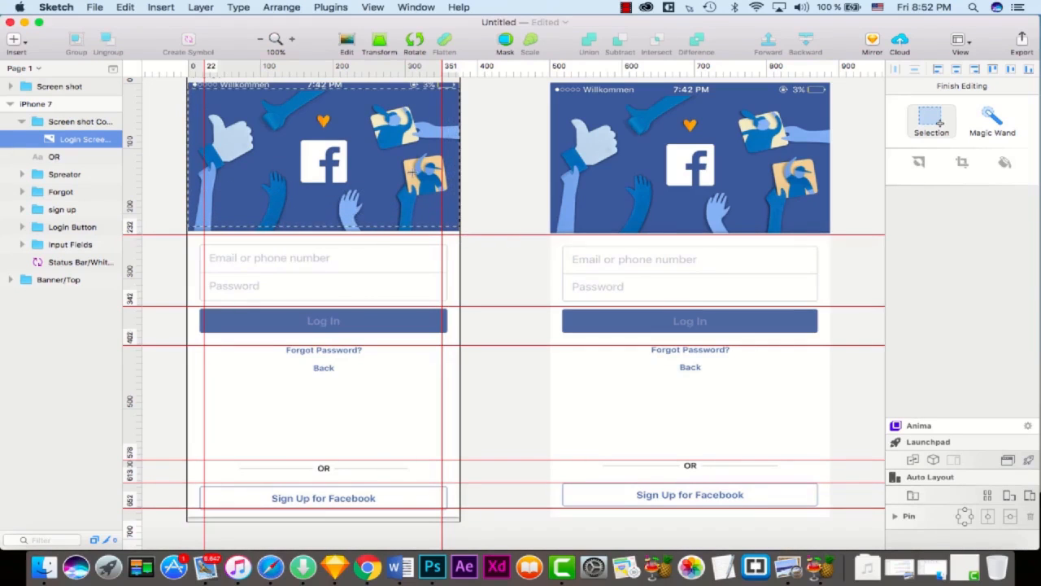
pyautogui.press('super+x')
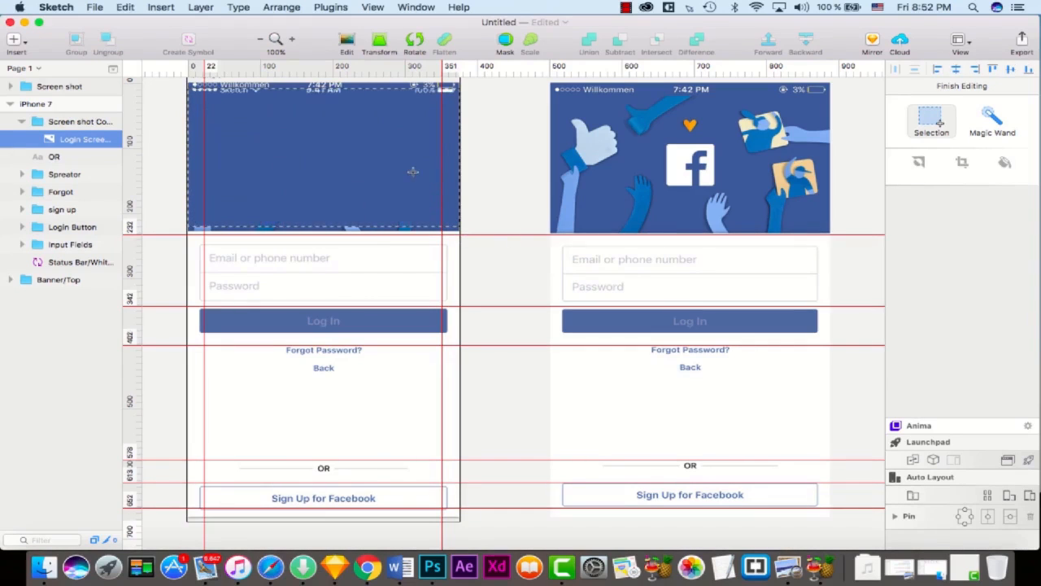
pyautogui.press('super+v')
# Step: Put the pasted banner bitmap into the Banner/Top group and delete the screenshot copy from the artboard
pyautogui.moveTo(103, 140); pyautogui.dragTo(70, 298)
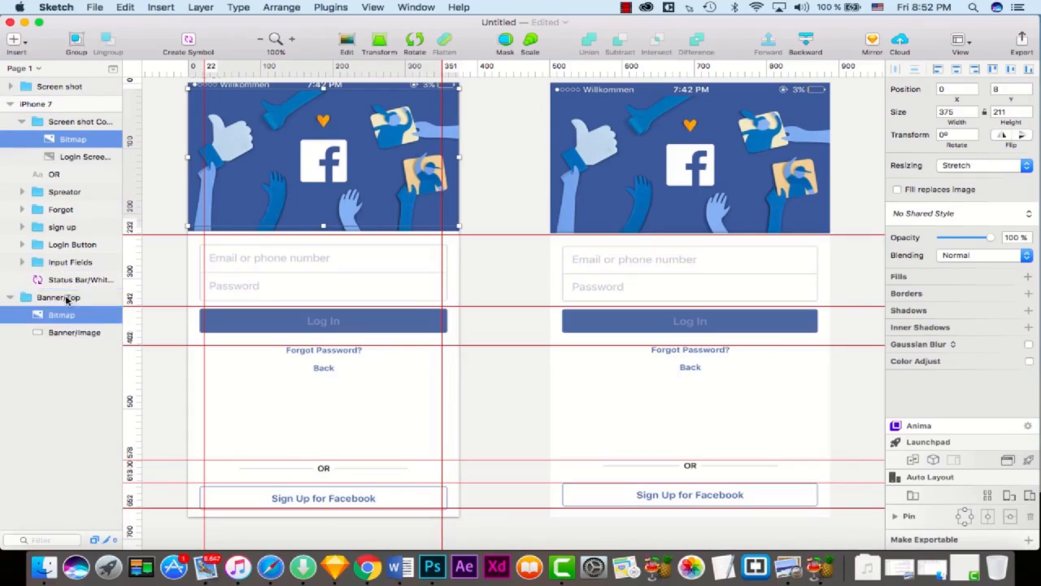
pyautogui.click(77, 121)
pyautogui.press('Delete')
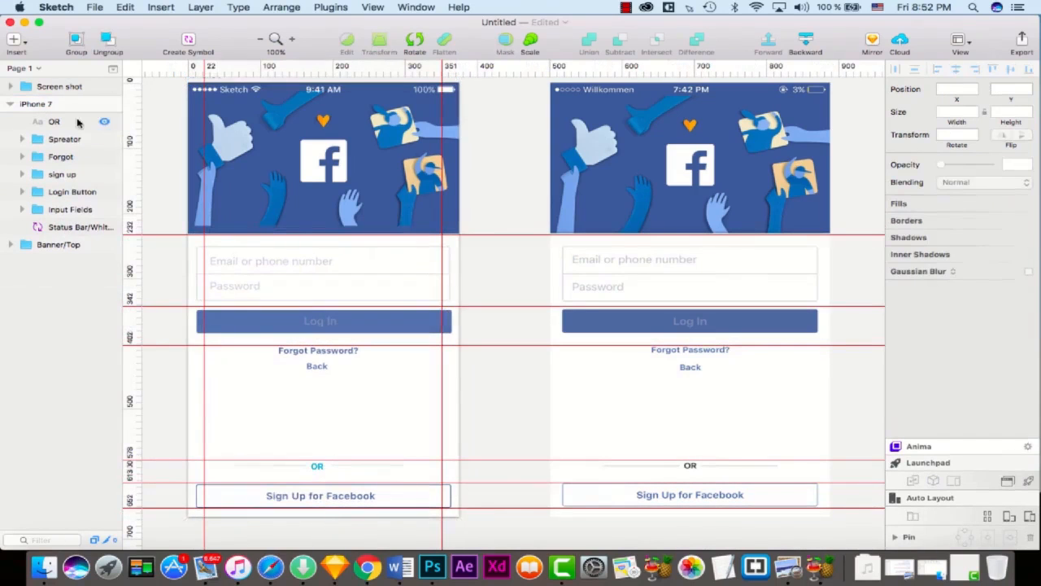
# Step: Resize the banner bitmap to 375 × 213 so its bottom edge meets the bottom of the blue banner
pyautogui.click(54, 245)
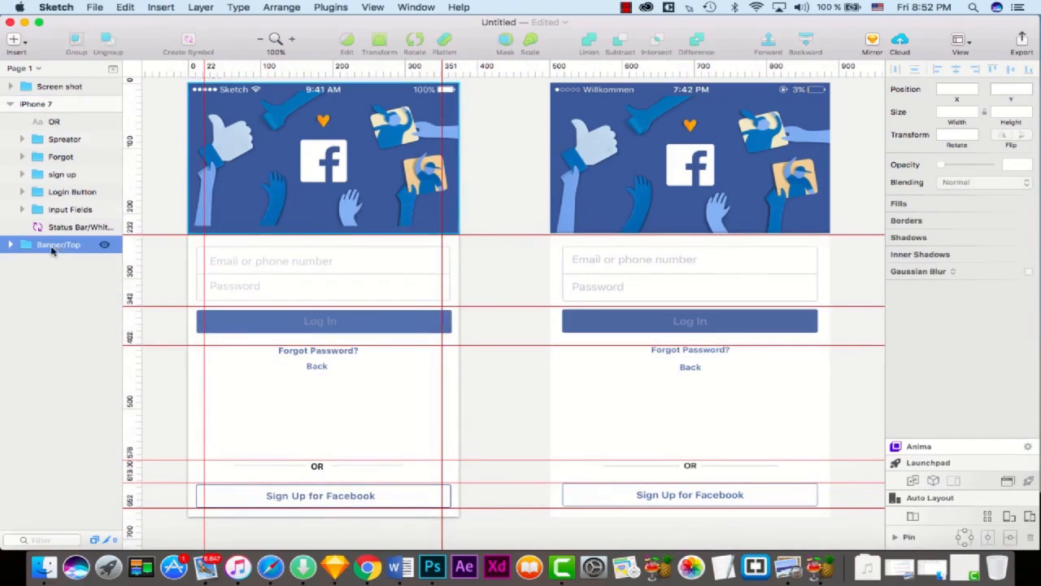
pyautogui.click(9, 246)
pyautogui.click(61, 261)
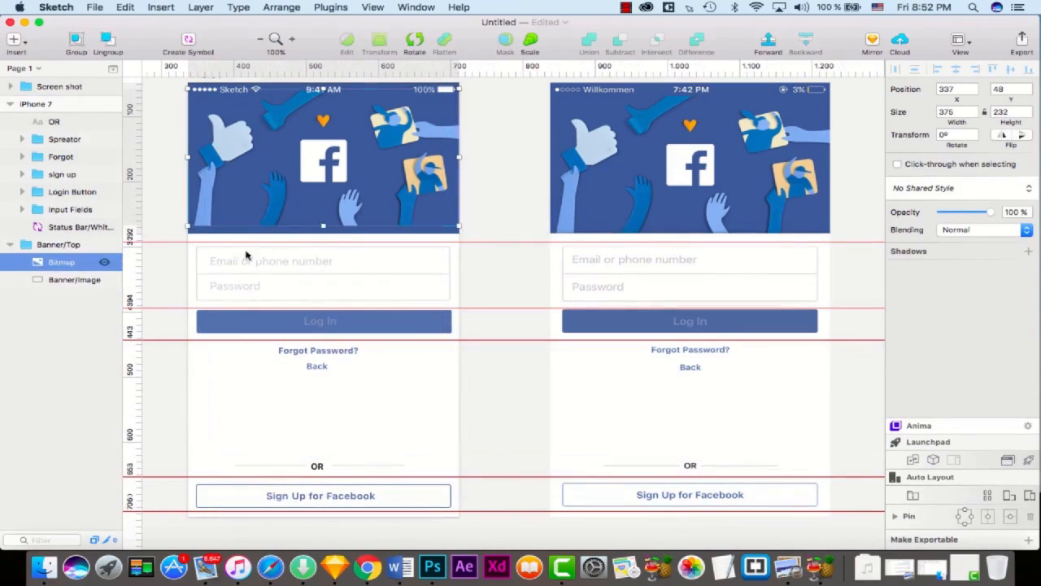
pyautogui.moveTo(324, 226); pyautogui.dragTo(324, 232)
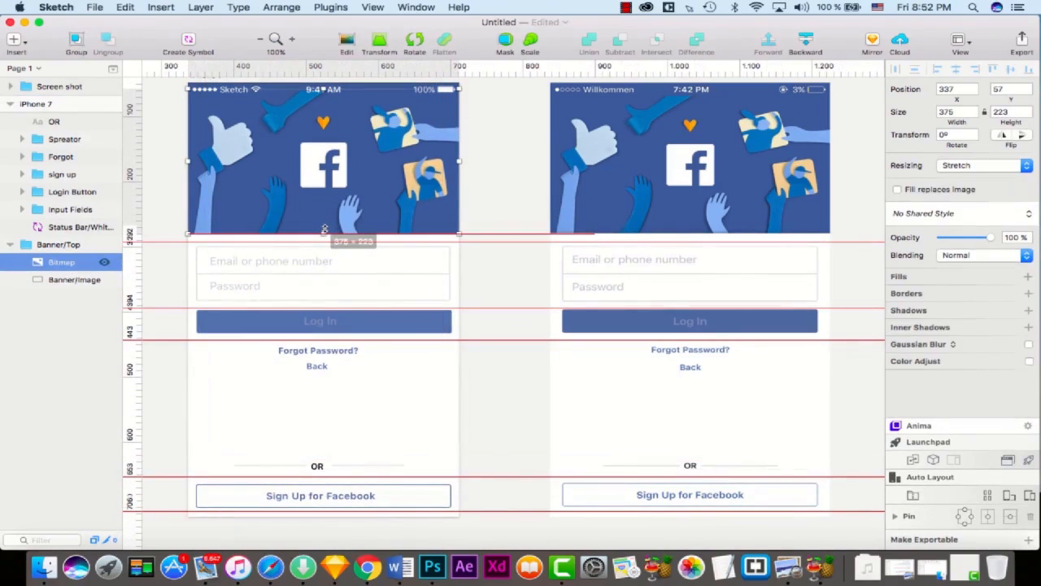
pyautogui.moveTo(324, 87); pyautogui.dragTo(323, 96)
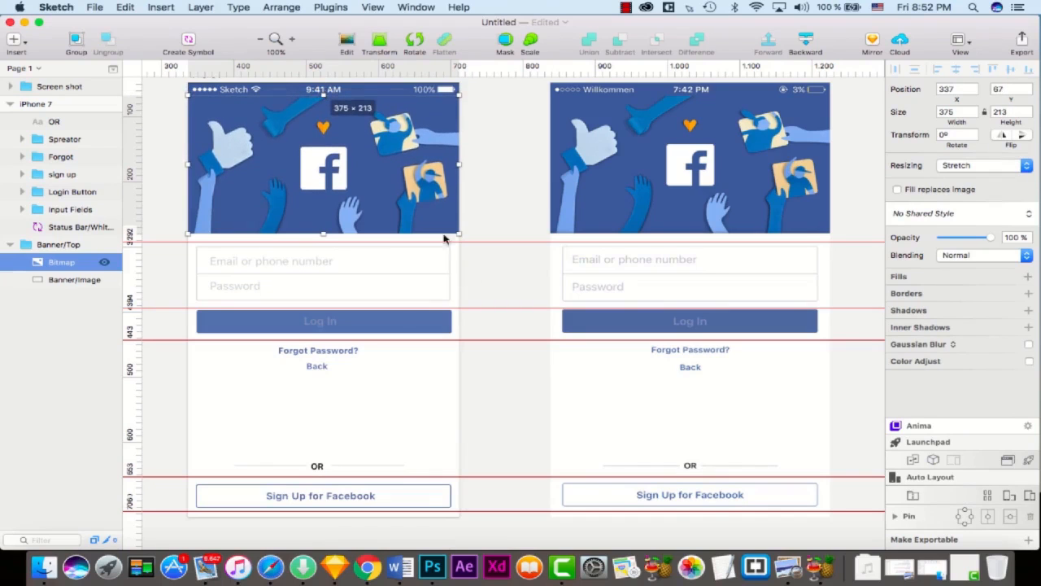
pyautogui.click(495, 323)
# Step: Move the OR text layer into the Spreator group and collapse the group
pyautogui.scroll(-2, 466, 403)
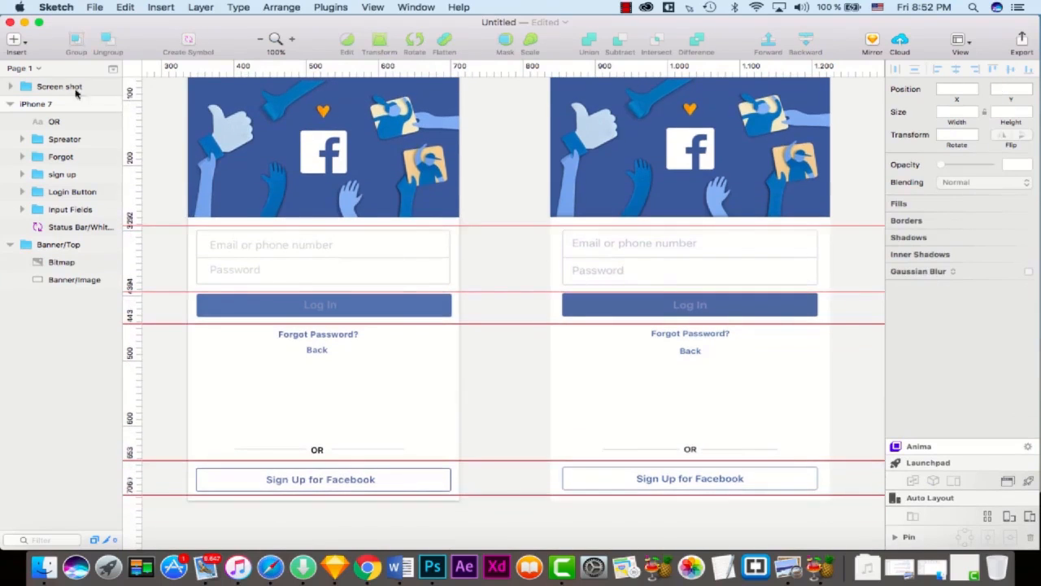
pyautogui.moveTo(59, 122); pyautogui.dragTo(62, 138)
pyautogui.click(24, 122)
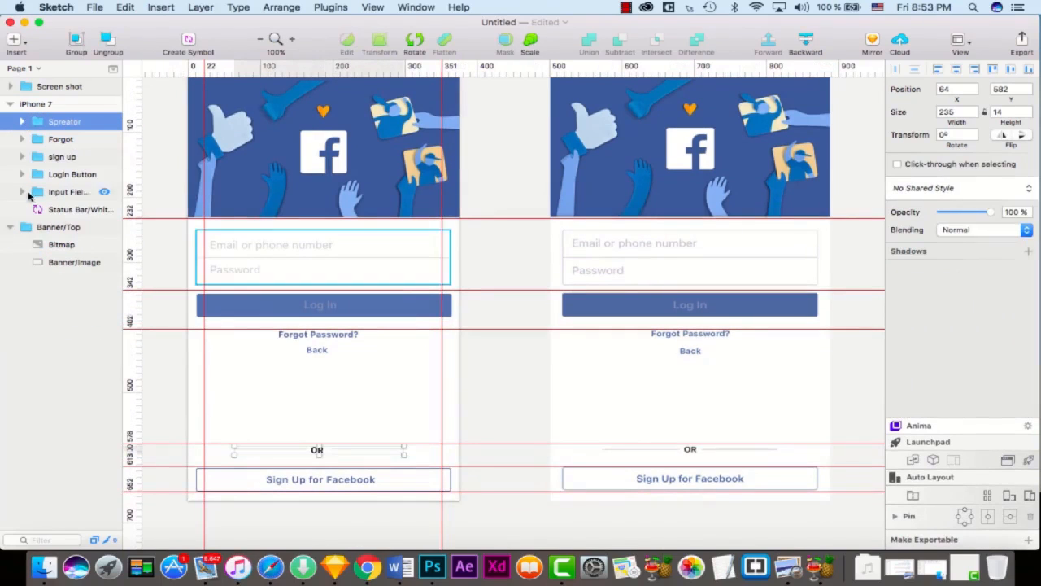
pyautogui.click(500, 250)
# Step: Hide the Screen shot group and center the finished iPhone 7 artboard in view
pyautogui.scroll(1, 570, 244)
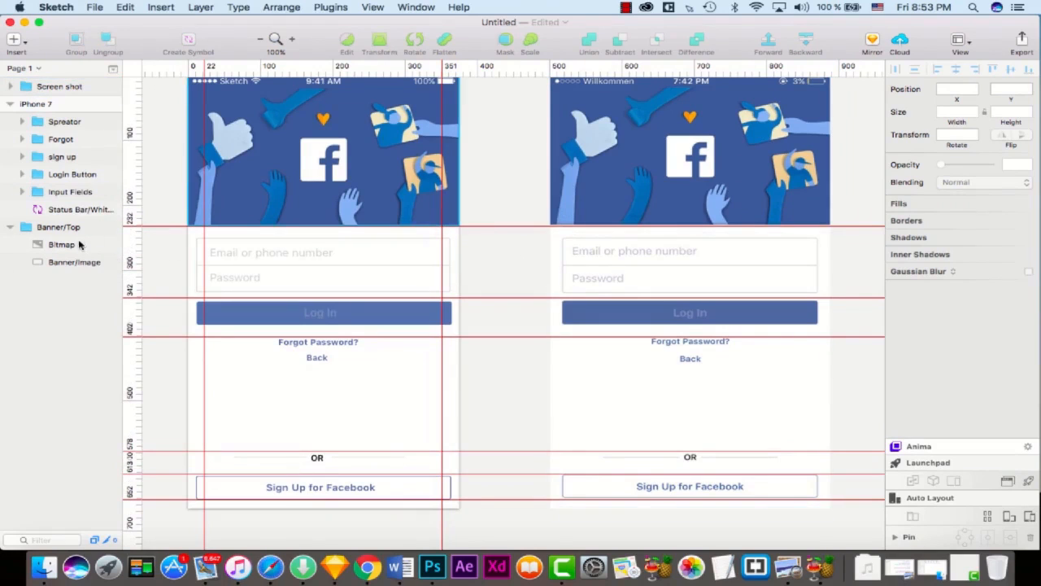
pyautogui.click(105, 86)
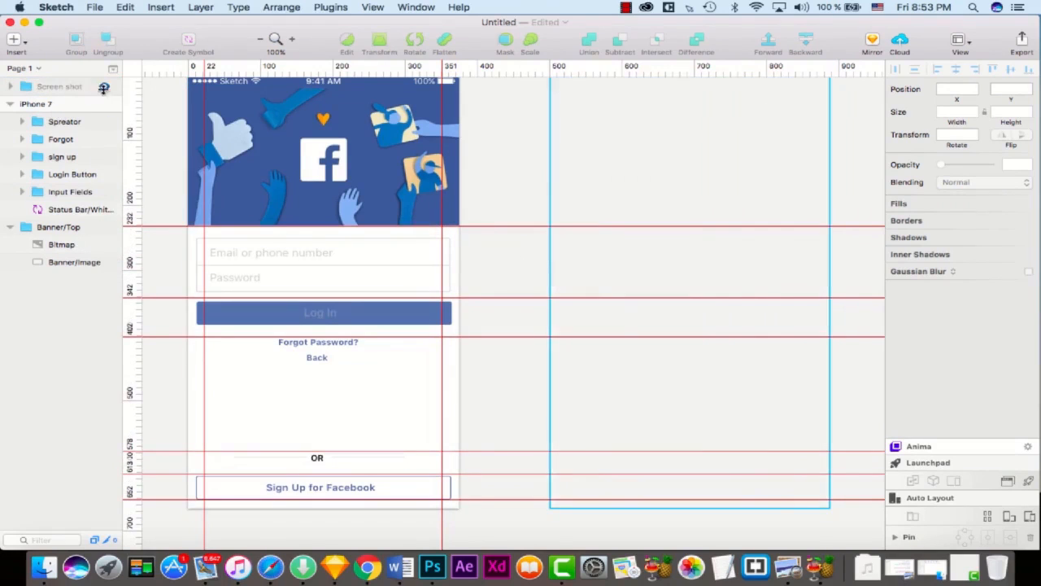
pyautogui.scroll(1, 425, 282)
pyautogui.hscroll(-3, 612, 244)
pyautogui.hscroll(-5, 612, 244)
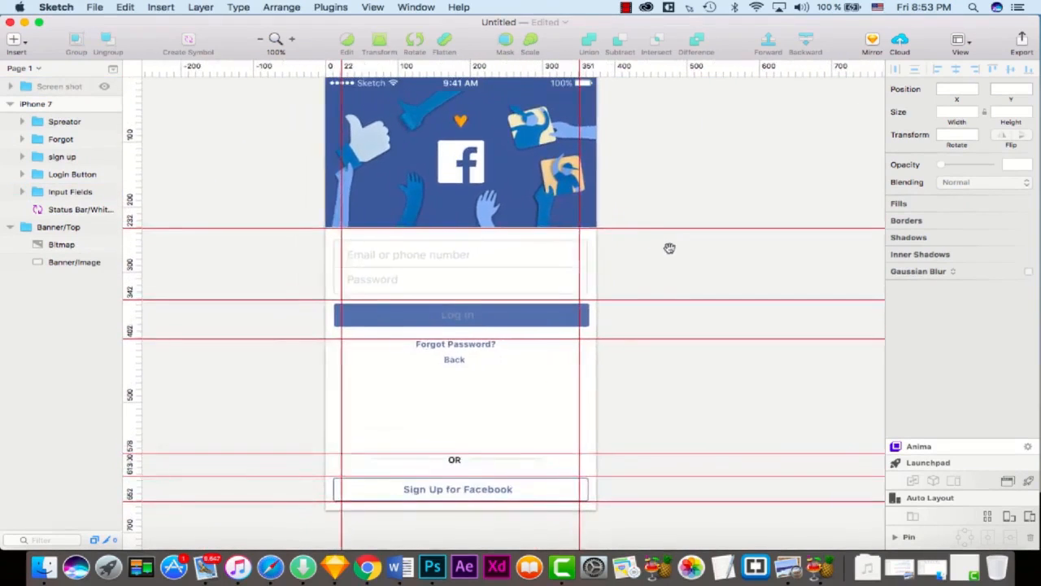
pyautogui.scroll(1, 669, 246)
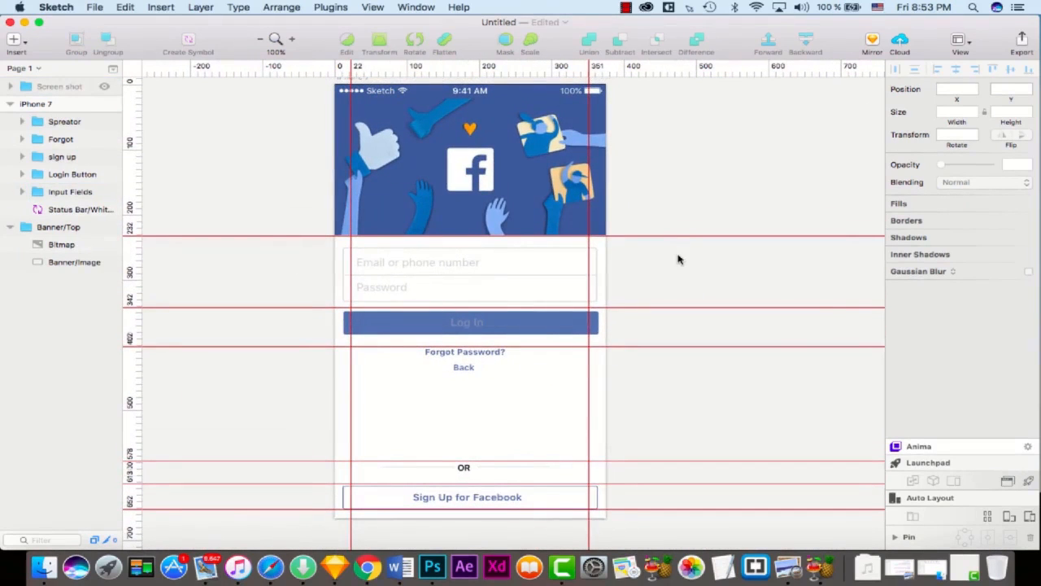
# Step: Review the contents of the Login Button, sign up and Forgot groups, collapsing each one after checking it
pyautogui.click(447, 271)
pyautogui.click(22, 174)
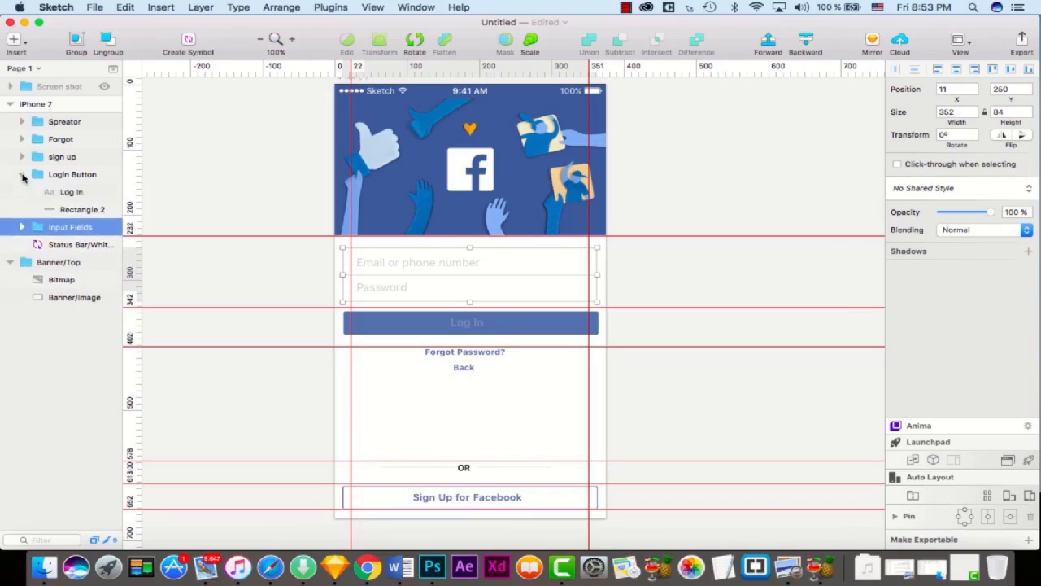
pyautogui.click(22, 174)
pyautogui.click(22, 156)
pyautogui.click(22, 156)
pyautogui.click(22, 139)
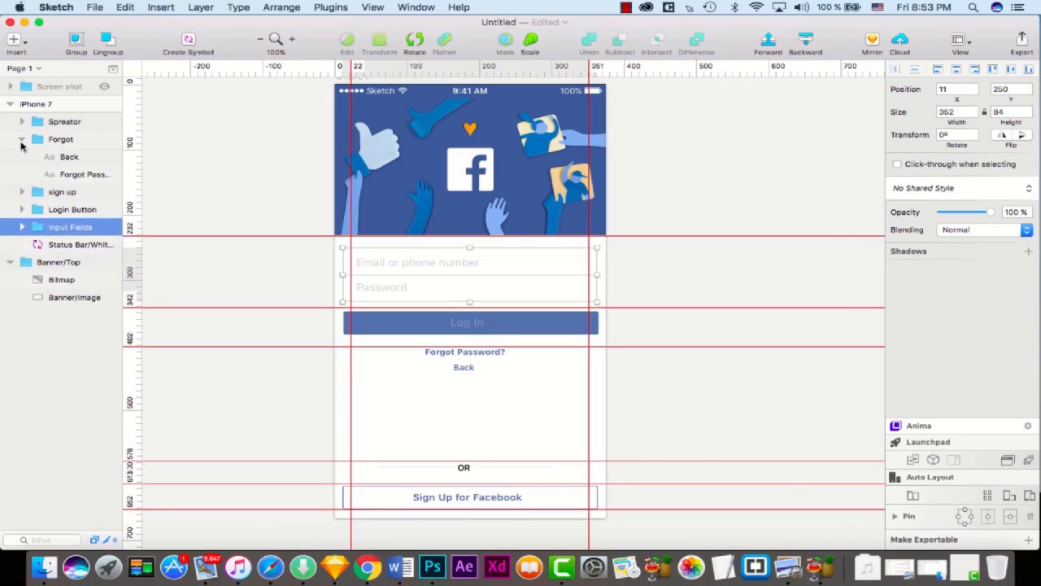
pyautogui.click(22, 139)
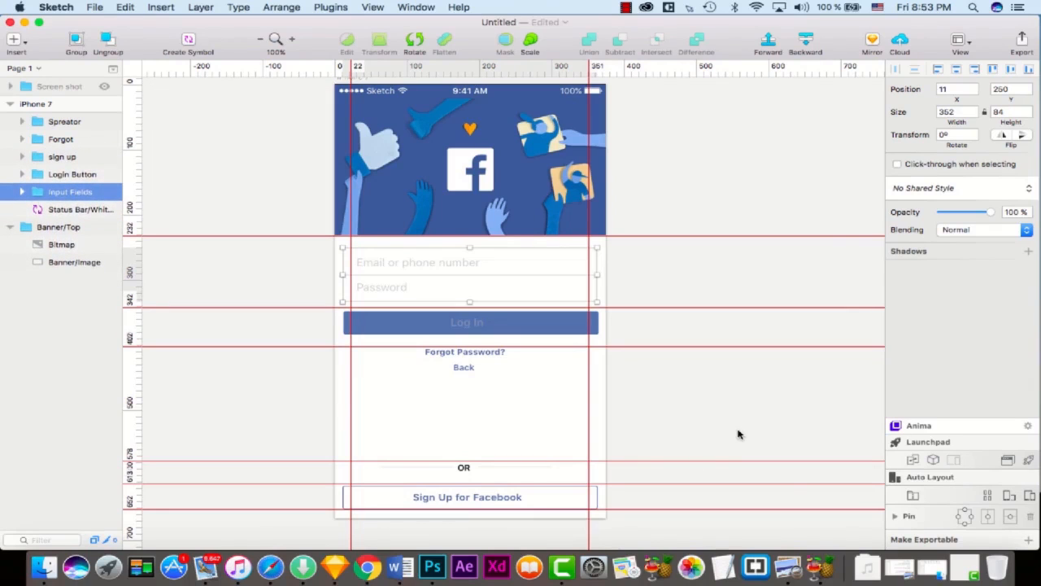